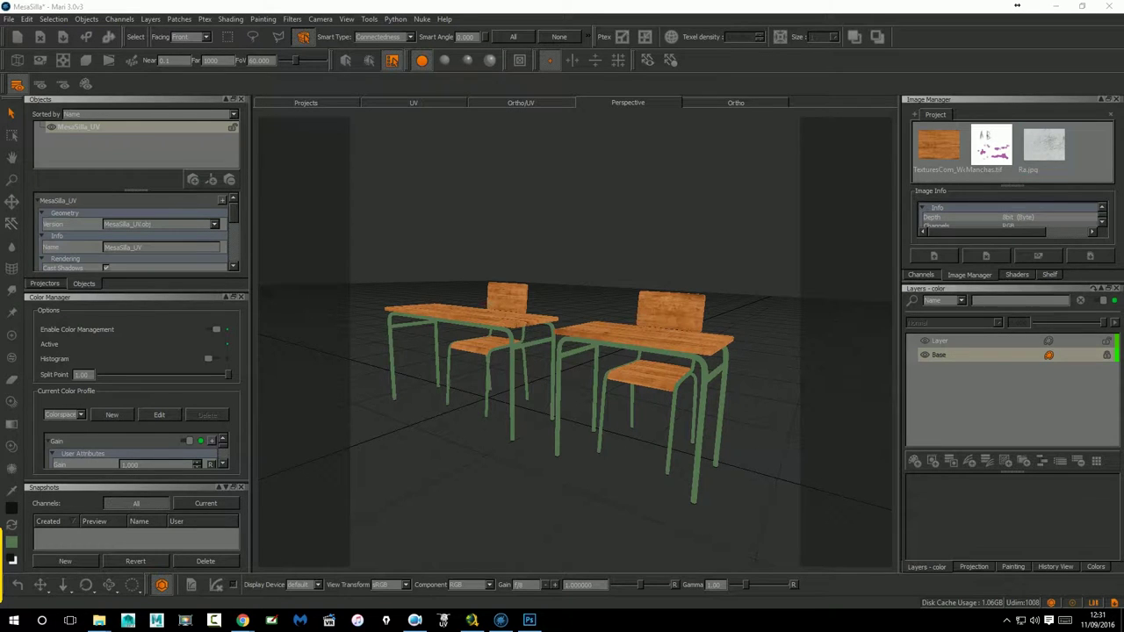
Orbit the Perspective view upward to look down on both wooden desk-and-chair sets.
{"action": "mouse_move", "coordinate": [447, 494]}
{"action": "middle_mouse_down"}
{"action": "mouse_move", "coordinate": [469, 509]}
{"action": "mouse_move", "coordinate": [469, 527]}
{"action": "mouse_move", "coordinate": [441, 402]}
{"action": "middle_mouse_up"}
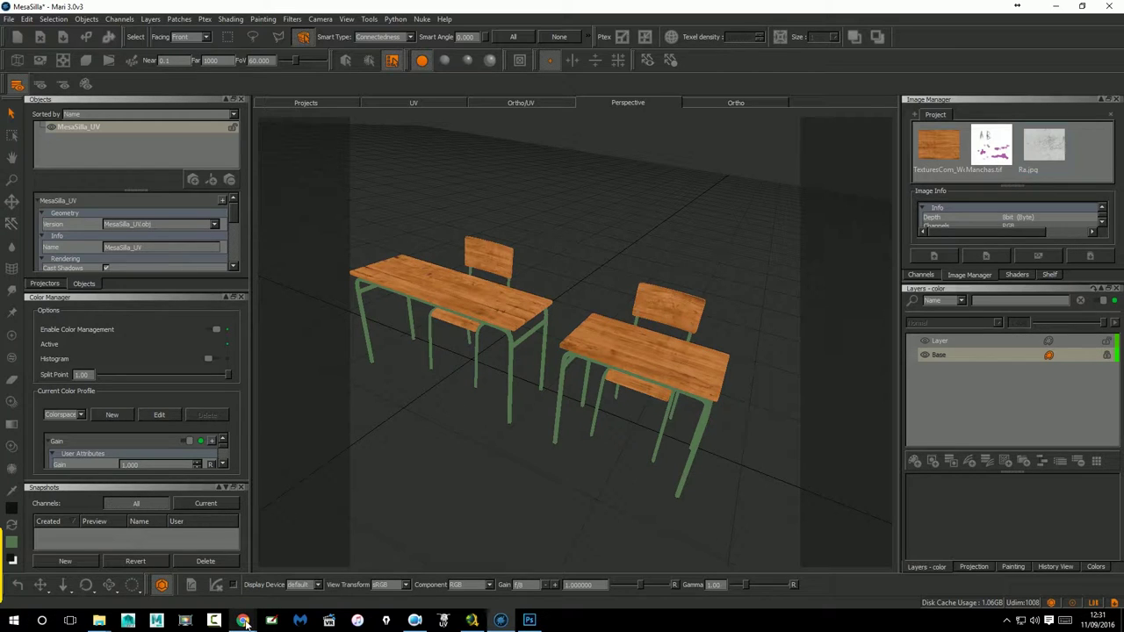
{"action": "mouse_move", "coordinate": [243, 619]}
{"action": "left_click", "coordinate": [279, 544]}
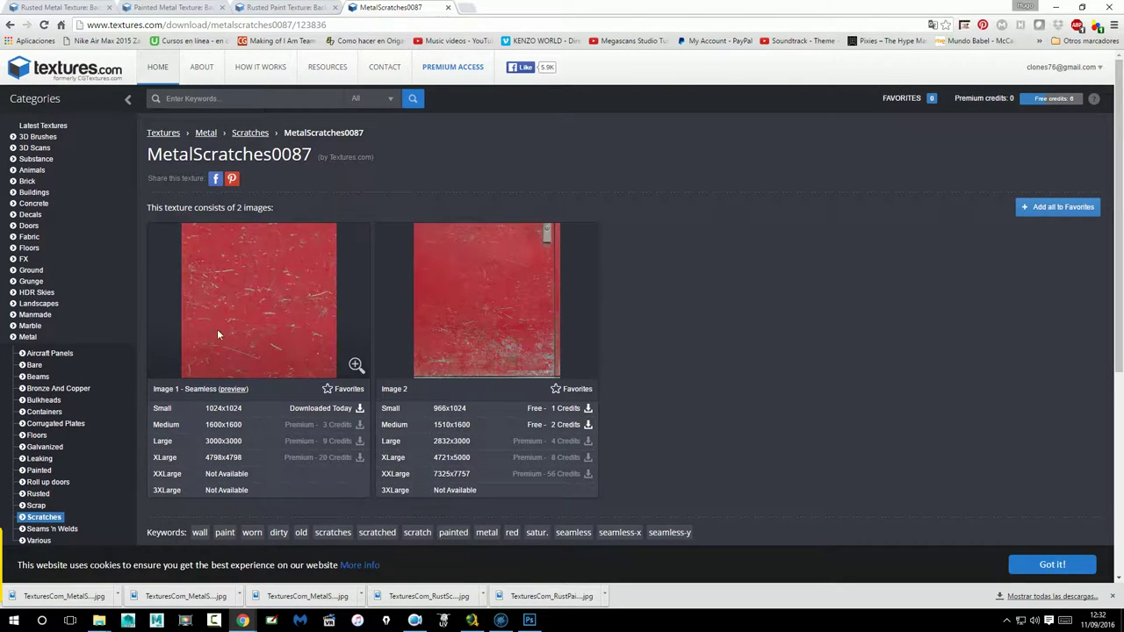
{"action": "left_click", "coordinate": [10, 25]}
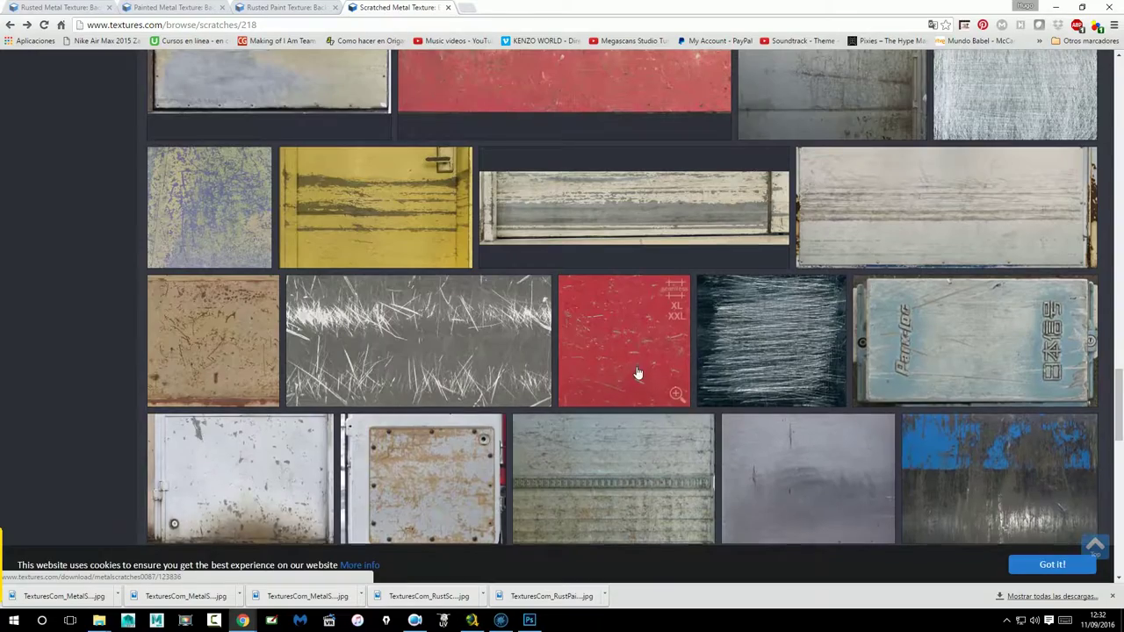
{"action": "scroll", "coordinate": [639, 375], "scroll_direction": "up", "scroll_amount": 3}
{"action": "scroll", "coordinate": [638, 376], "scroll_direction": "up", "scroll_amount": 3}
{"action": "scroll", "coordinate": [636, 377], "scroll_direction": "up", "scroll_amount": 1}
{"action": "scroll", "coordinate": [634, 377], "scroll_direction": "up", "scroll_amount": 2}
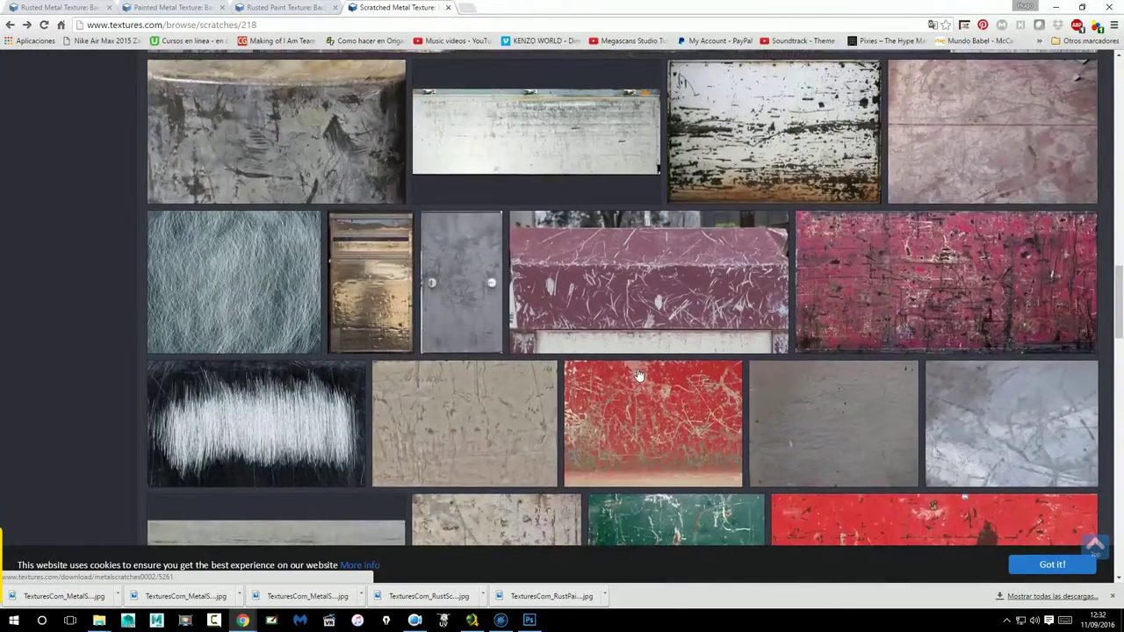
{"action": "scroll", "coordinate": [632, 377], "scroll_direction": "up", "scroll_amount": 3}
{"action": "scroll", "coordinate": [632, 378], "scroll_direction": "up", "scroll_amount": 1}
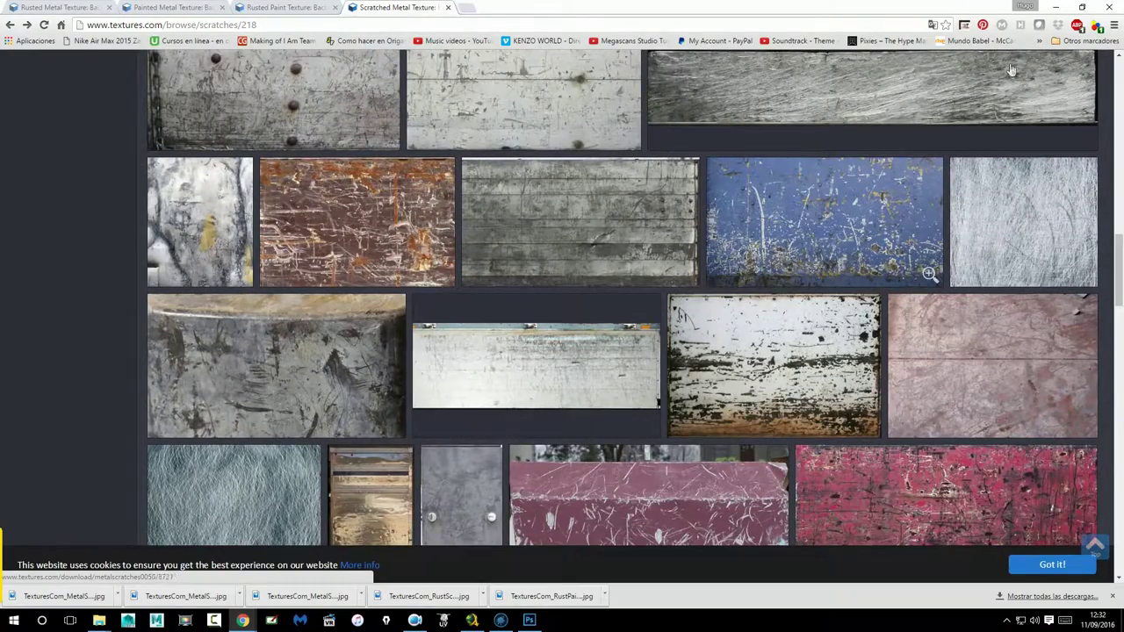
{"action": "left_click", "coordinate": [1058, 9]}
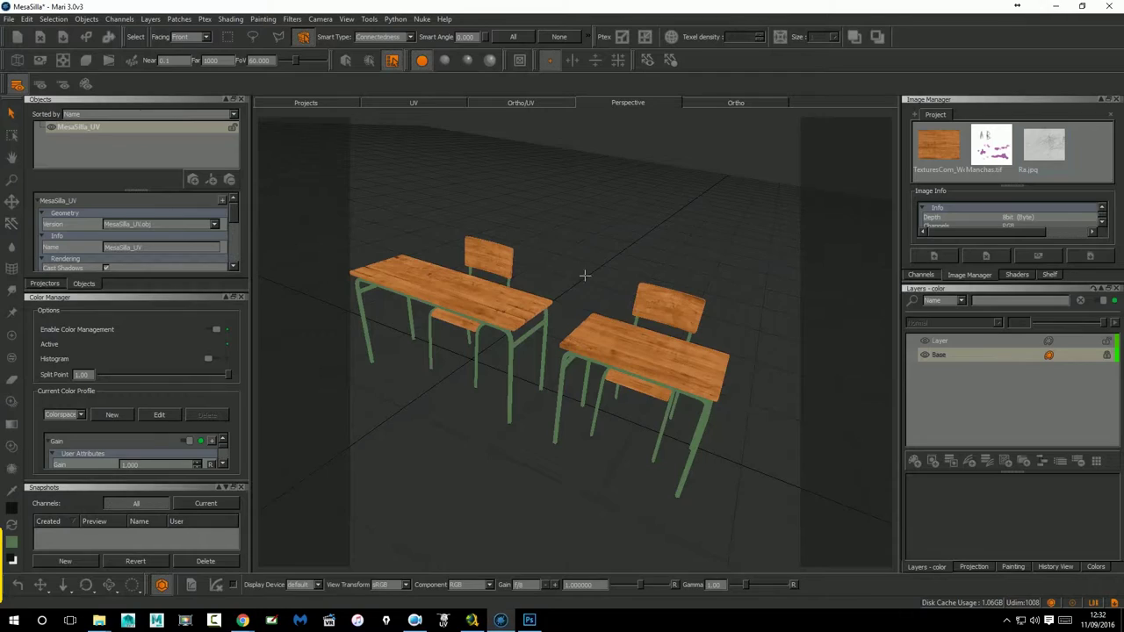
In Photoshop, close the grey scratches texture without saving, plus Manchas.tif and the desk reference photo.
{"action": "left_click", "coordinate": [529, 621]}
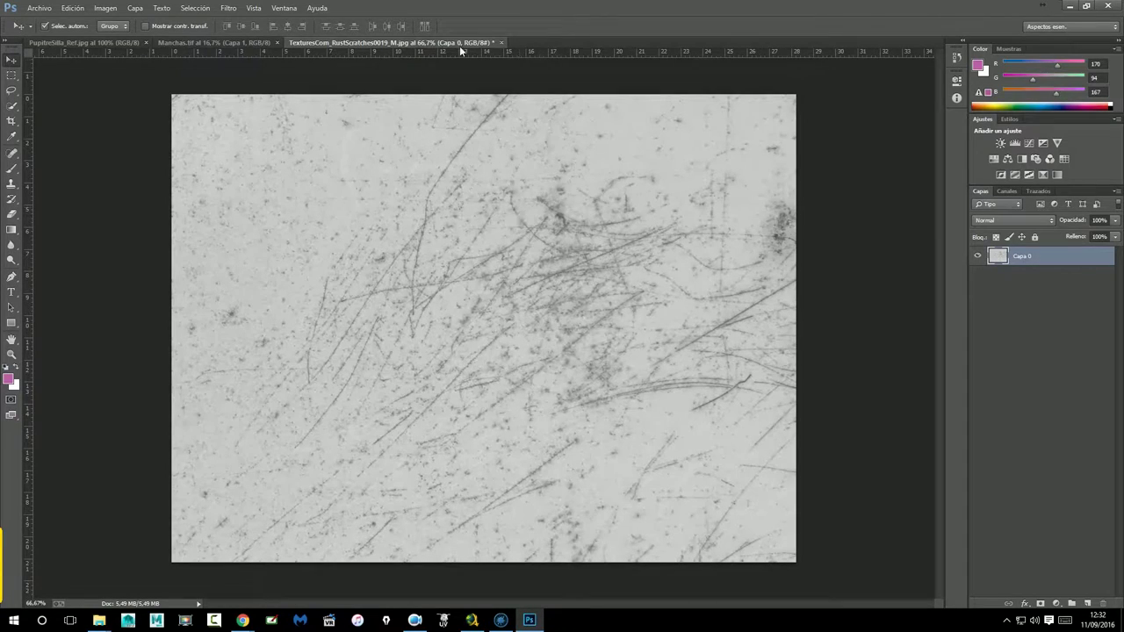
{"action": "left_click", "coordinate": [500, 42]}
{"action": "left_click", "coordinate": [594, 228]}
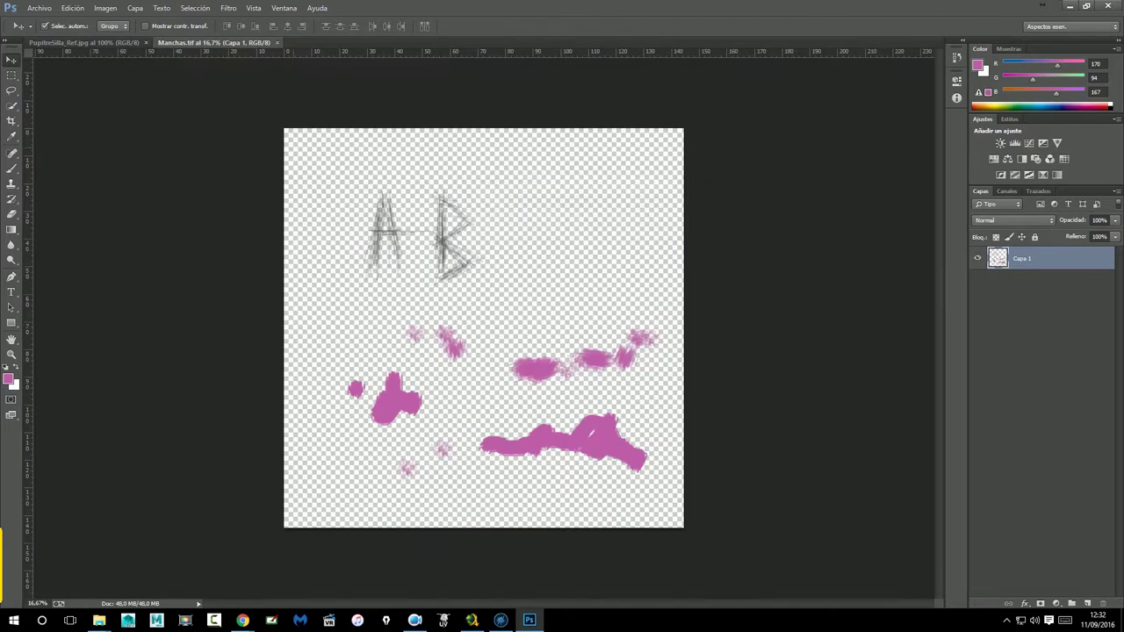
{"action": "left_click", "coordinate": [277, 42]}
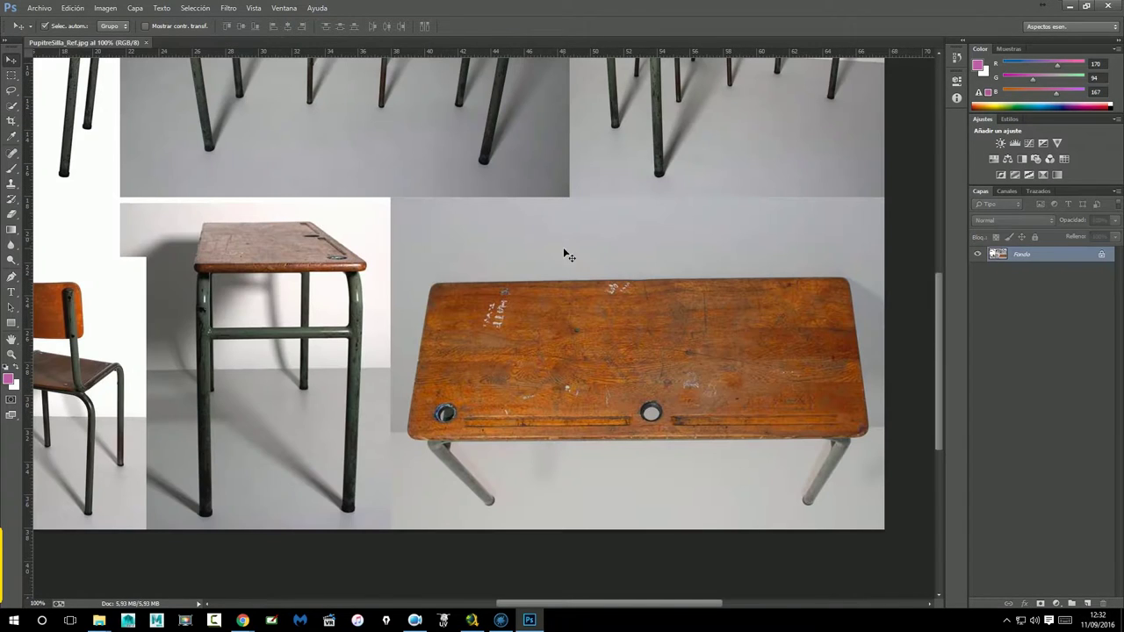
{"action": "left_click", "coordinate": [146, 42]}
Cancel a new document, then open TexturesCom_RustScratches0019_M.jpg without colour management.
{"action": "left_click", "coordinate": [39, 8]}
{"action": "left_click", "coordinate": [53, 23]}
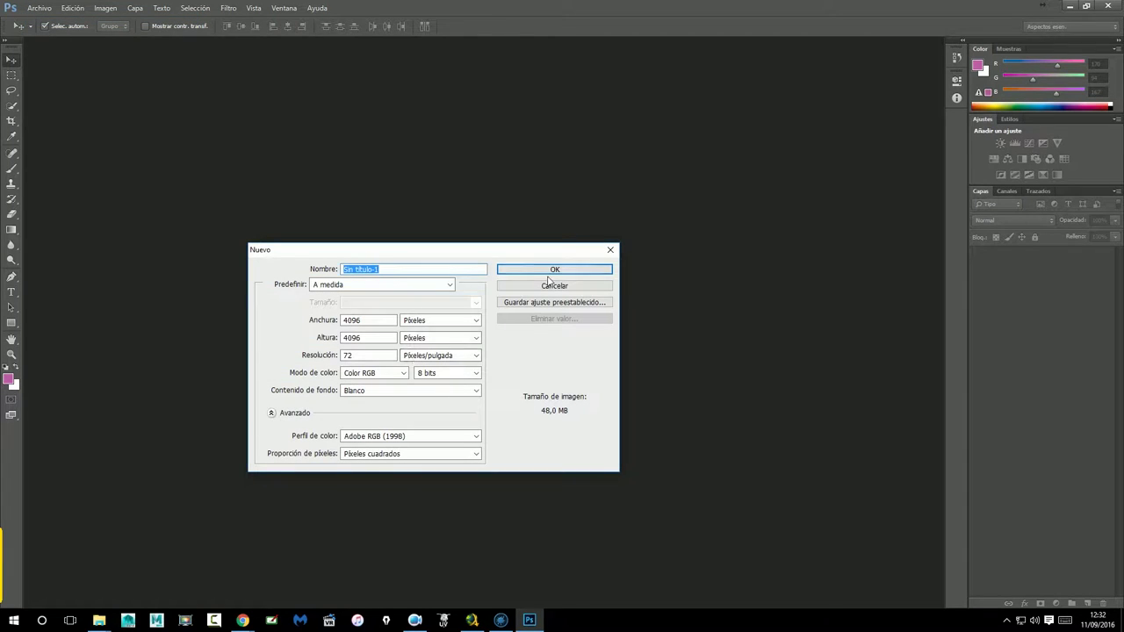
{"action": "left_click", "coordinate": [551, 271]}
{"action": "left_click", "coordinate": [39, 8]}
{"action": "left_click", "coordinate": [49, 32]}
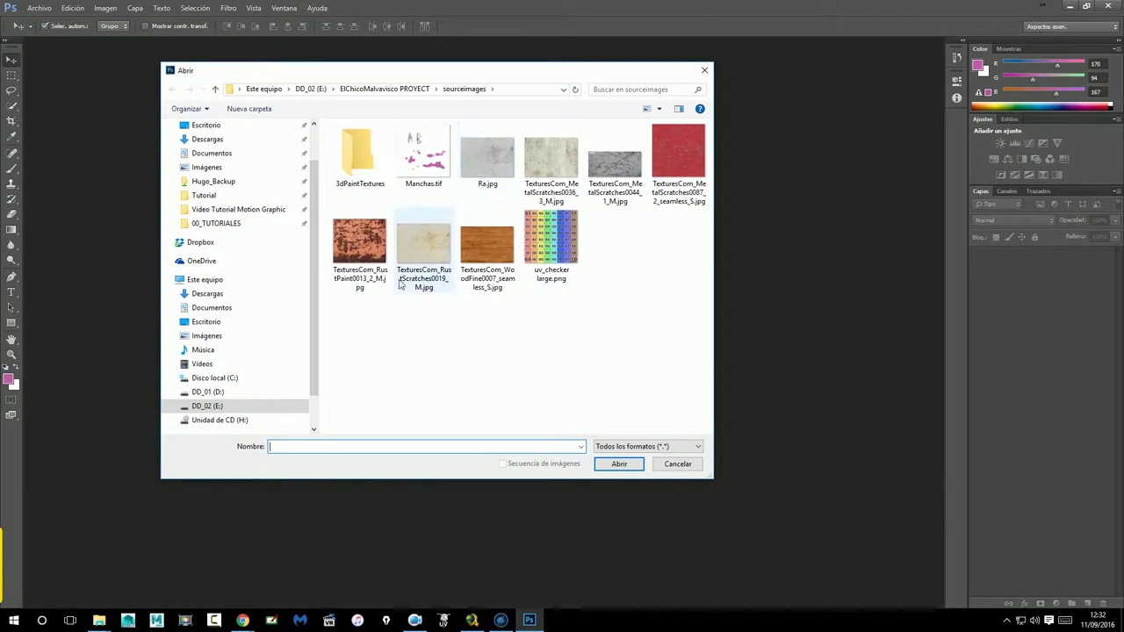
{"action": "left_click", "coordinate": [422, 250]}
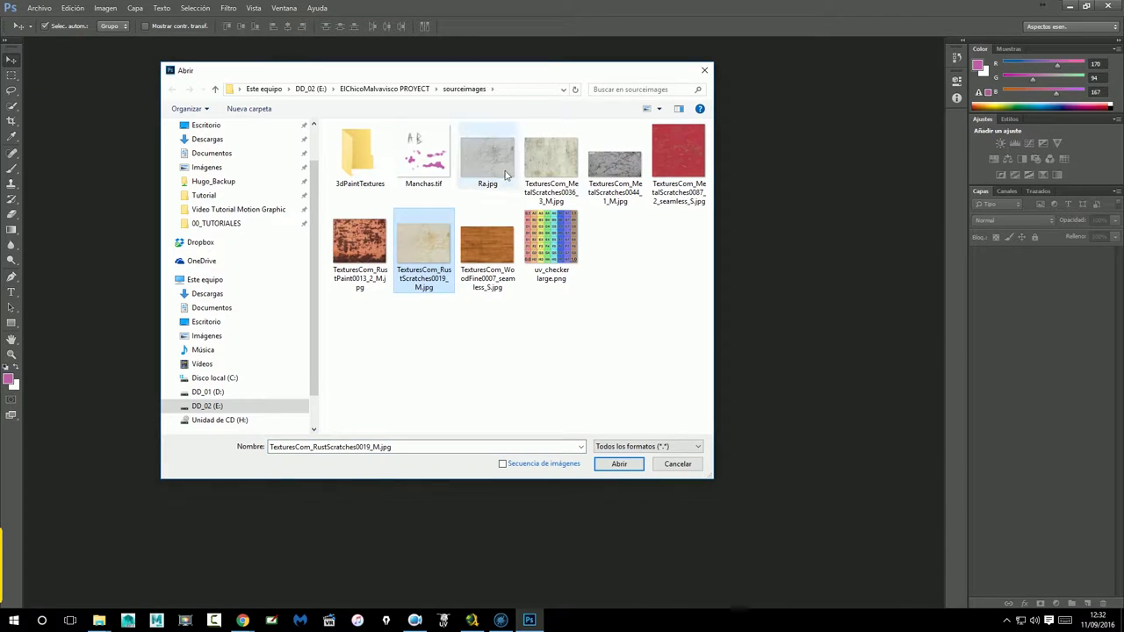
{"action": "left_click", "coordinate": [618, 463]}
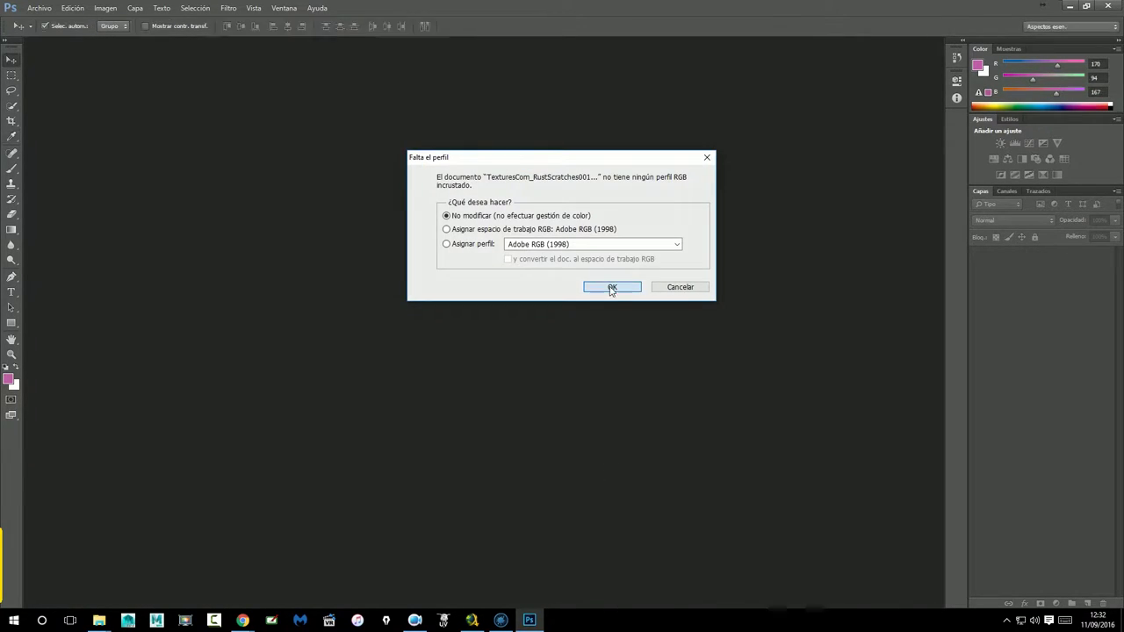
{"action": "left_click", "coordinate": [612, 292]}
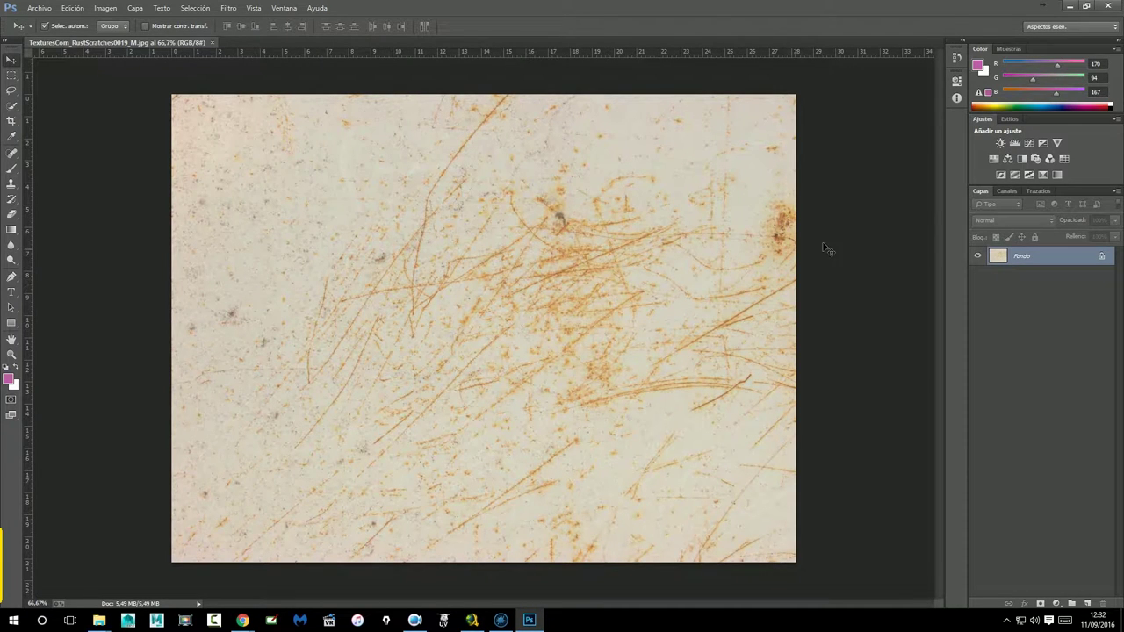
Convert the Fondo background to Capa 0 and desaturate the rust scratches texture to grey.
{"action": "double_click", "coordinate": [1088, 256]}
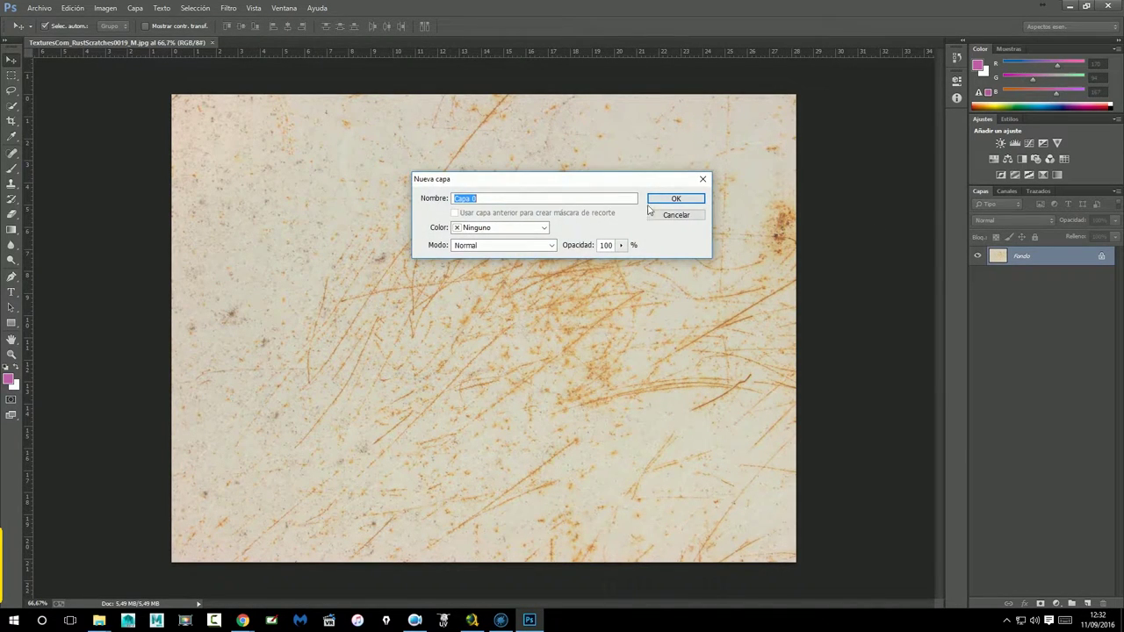
{"action": "left_click", "coordinate": [653, 191]}
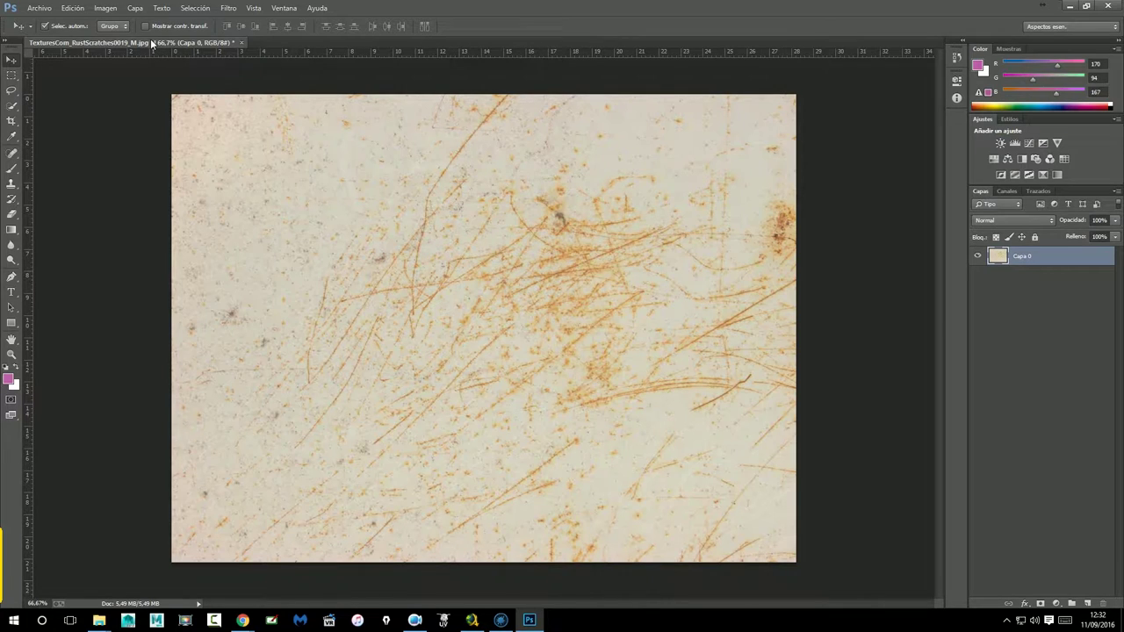
{"action": "left_click", "coordinate": [106, 9]}
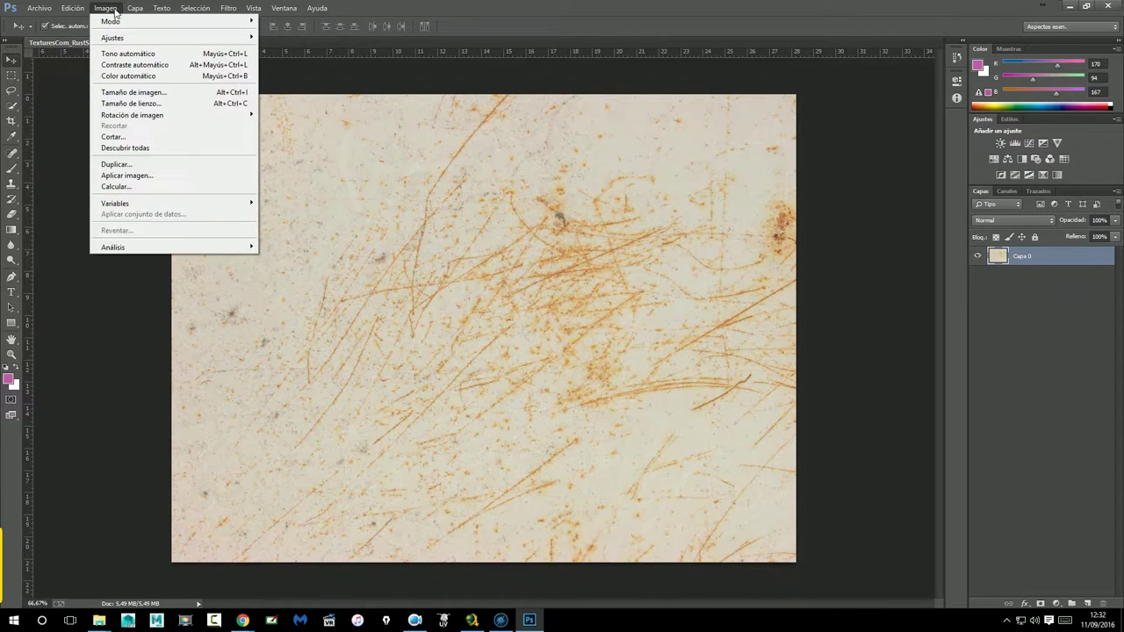
{"action": "mouse_move", "coordinate": [112, 38]}
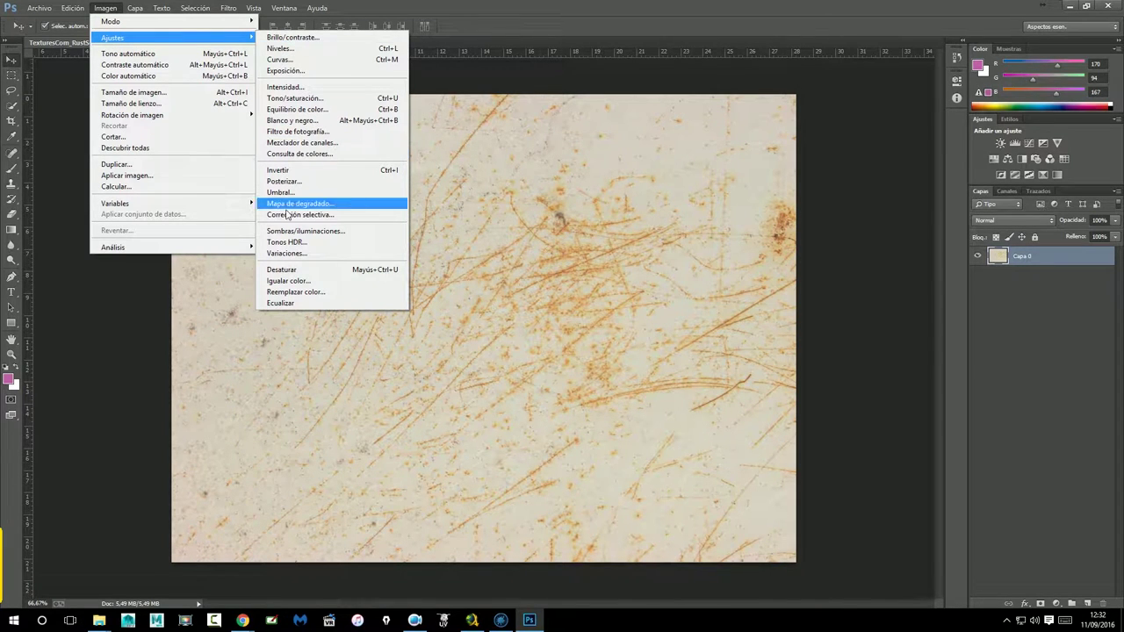
{"action": "left_click", "coordinate": [290, 270]}
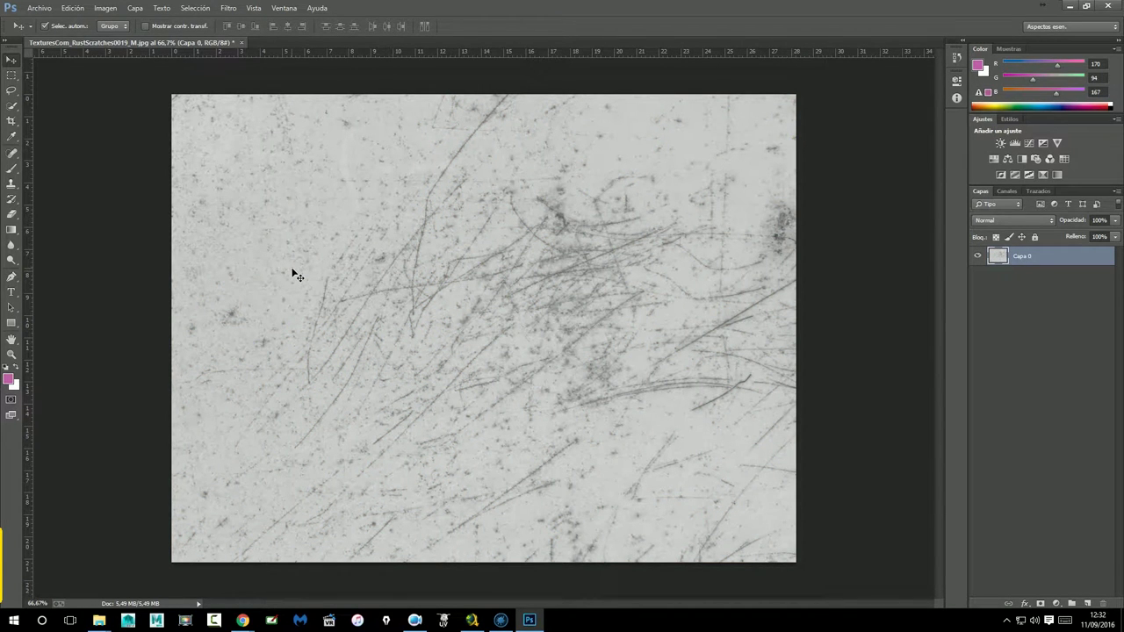
{"action": "left_click", "coordinate": [38, 8]}
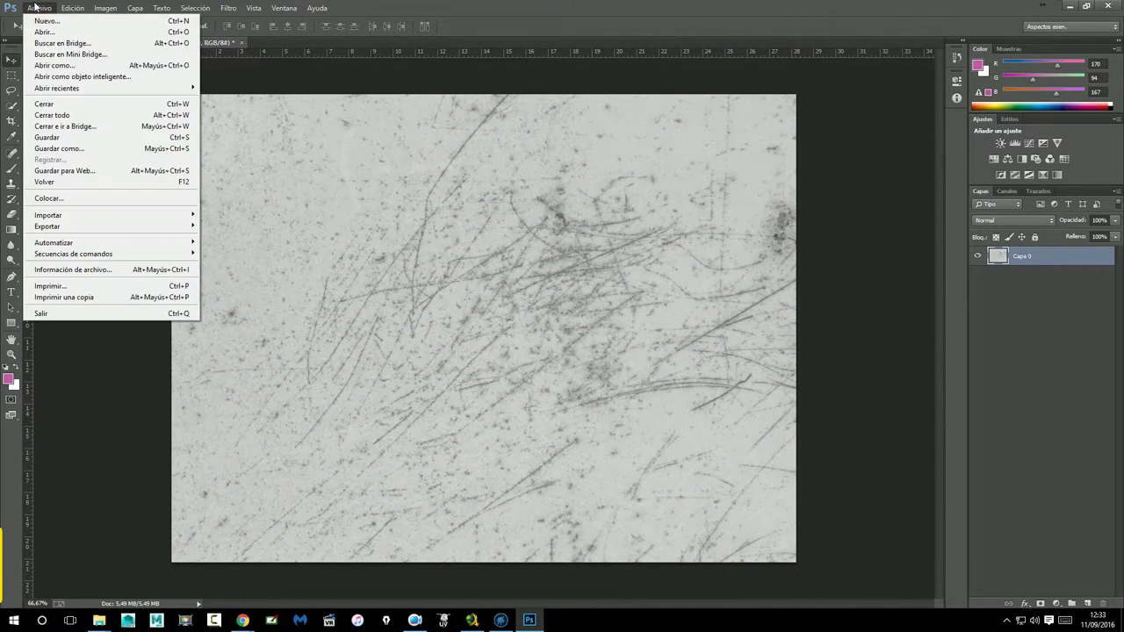
Save the grey texture as TIFF ManchasMesa.tif, accepting the TIFF options and layers warning, then return to Mari.
{"action": "left_click", "coordinate": [78, 149]}
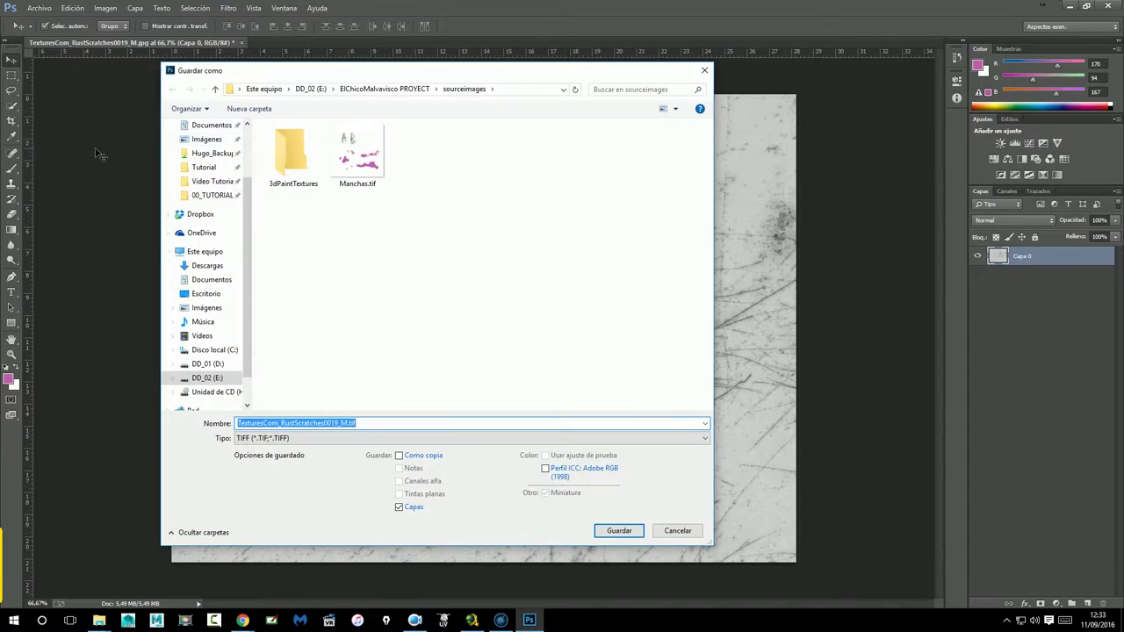
{"action": "left_click", "coordinate": [321, 443]}
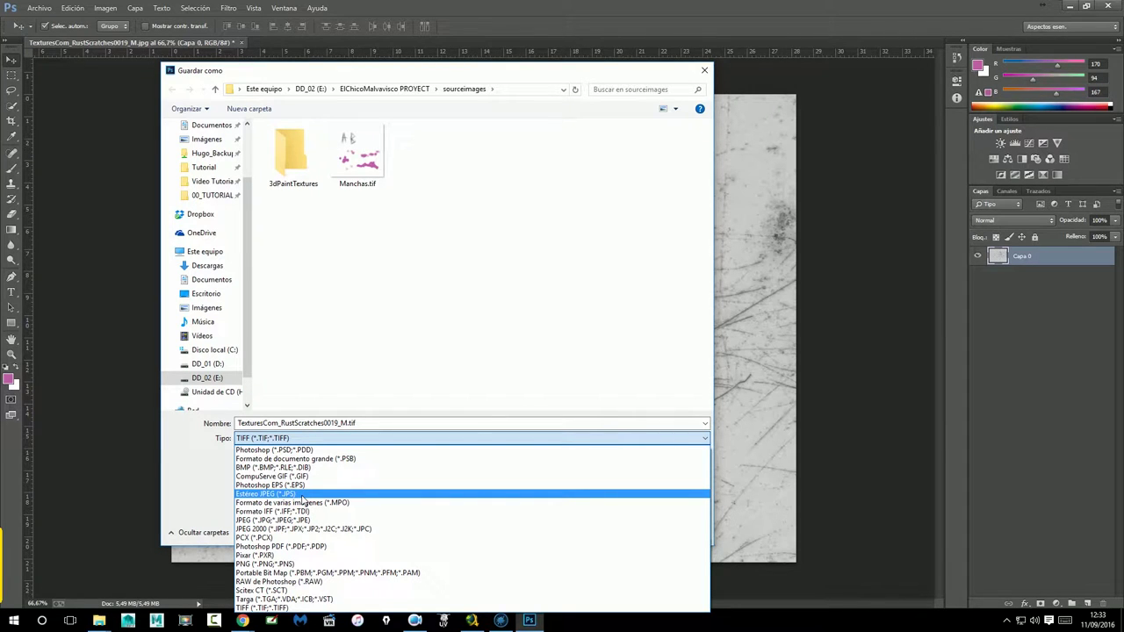
{"action": "left_click", "coordinate": [300, 608]}
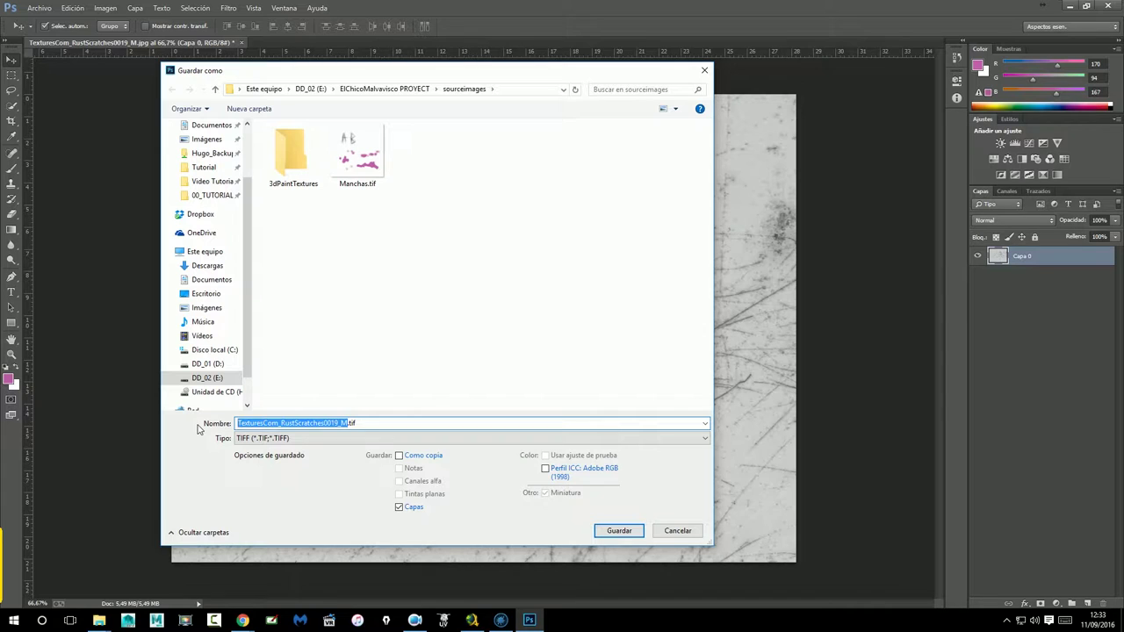
{"action": "type", "text": "Manchas01"}
{"action": "key", "text": "BackSpace"}
{"action": "type", "text": "Mesa"}
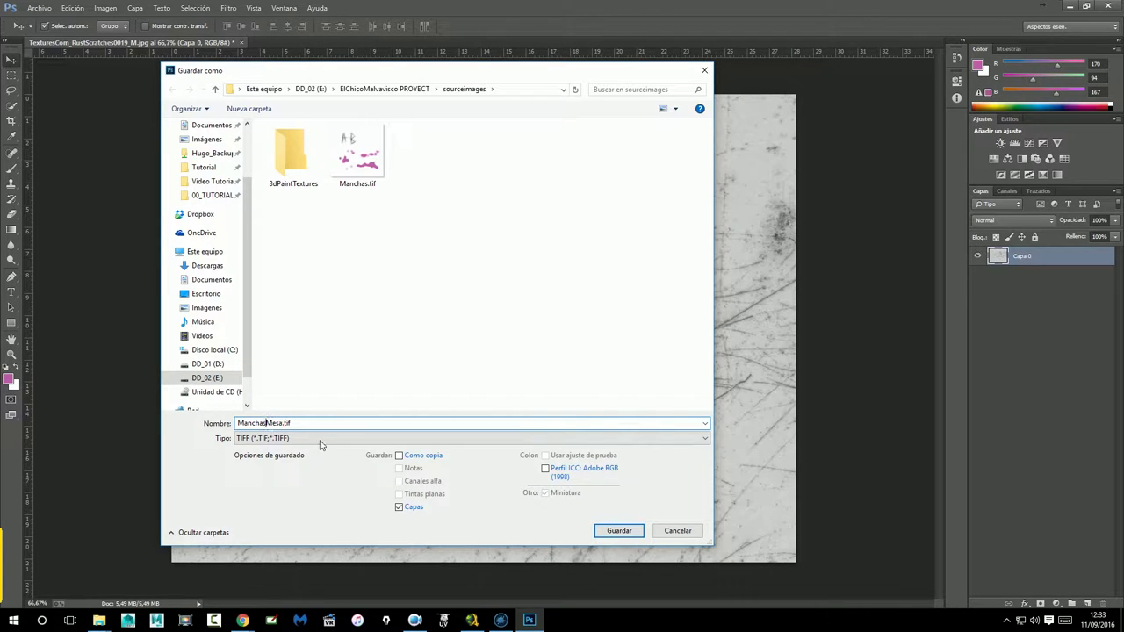
{"action": "key", "text": "Return"}
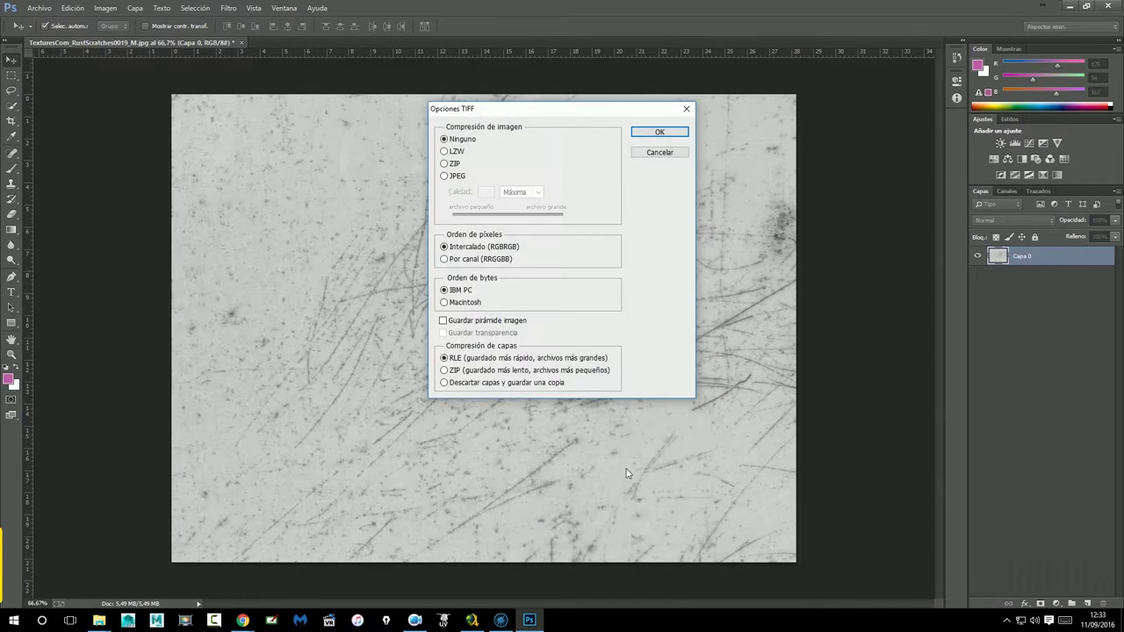
{"action": "left_click", "coordinate": [675, 132]}
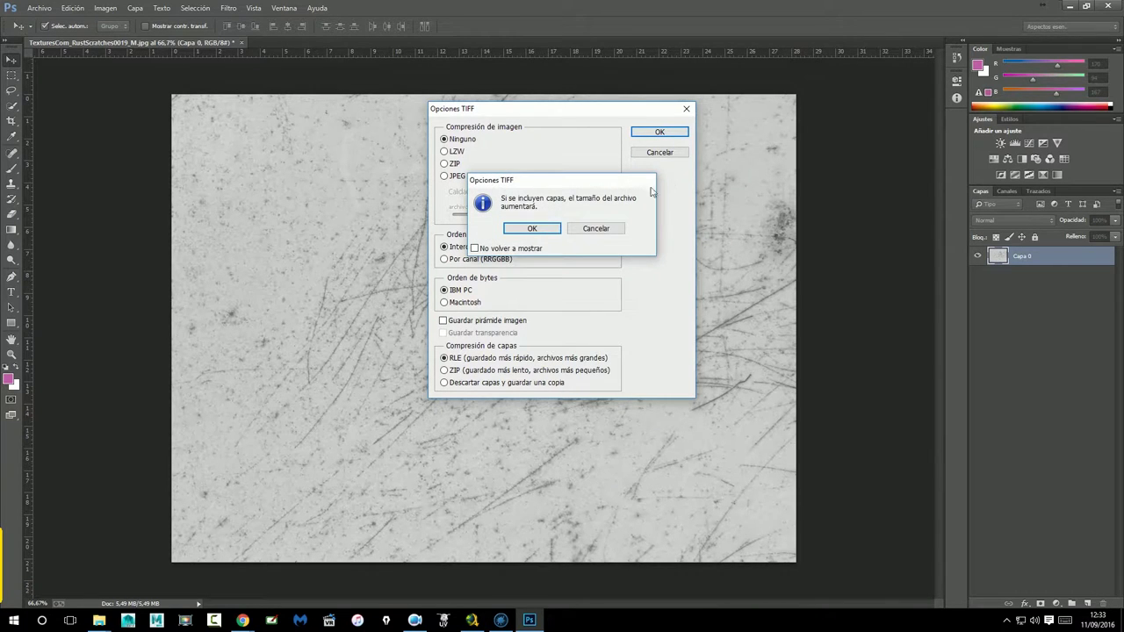
{"action": "left_click", "coordinate": [543, 231]}
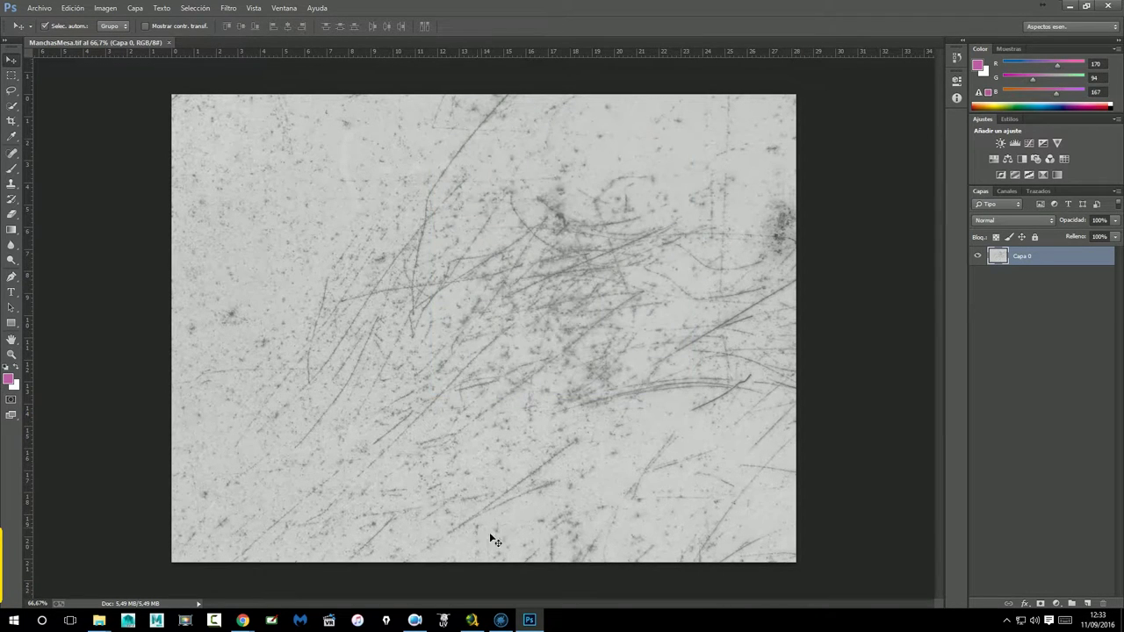
{"action": "left_click", "coordinate": [500, 619]}
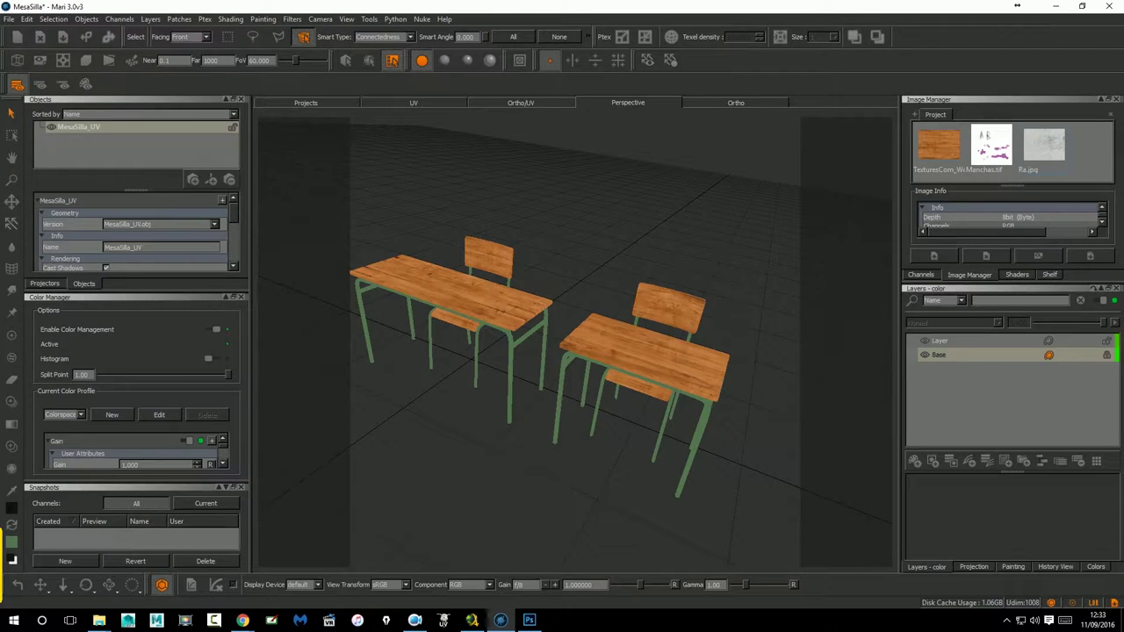
Switch to the Ortho view around the desks and hide Layer to compare the wood texture.
{"action": "left_click", "coordinate": [718, 104]}
{"action": "mouse_move", "coordinate": [509, 261]}
{"action": "left_mouse_down", "text": "alt"}
{"action": "mouse_move", "coordinate": [747, 337]}
{"action": "mouse_move", "coordinate": [769, 329]}
{"action": "mouse_move", "coordinate": [763, 396]}
{"action": "left_mouse_up", "text": "alt"}
{"action": "scroll", "coordinate": [769, 330], "scroll_direction": "down", "scroll_amount": 5}
{"action": "left_click", "coordinate": [947, 341]}
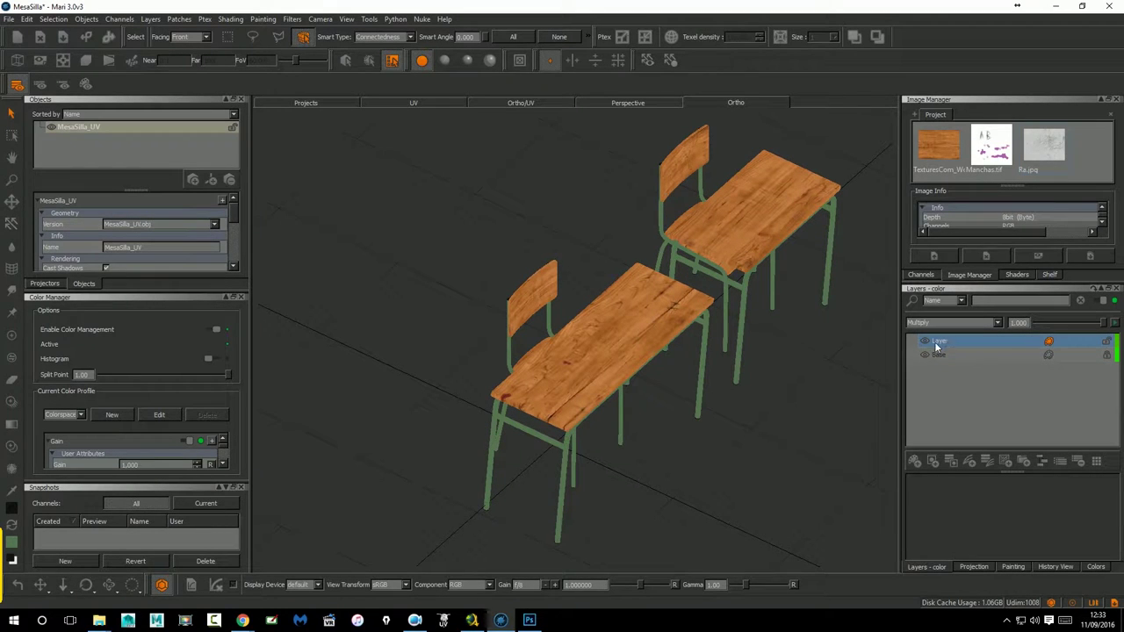
{"action": "left_click", "coordinate": [924, 342]}
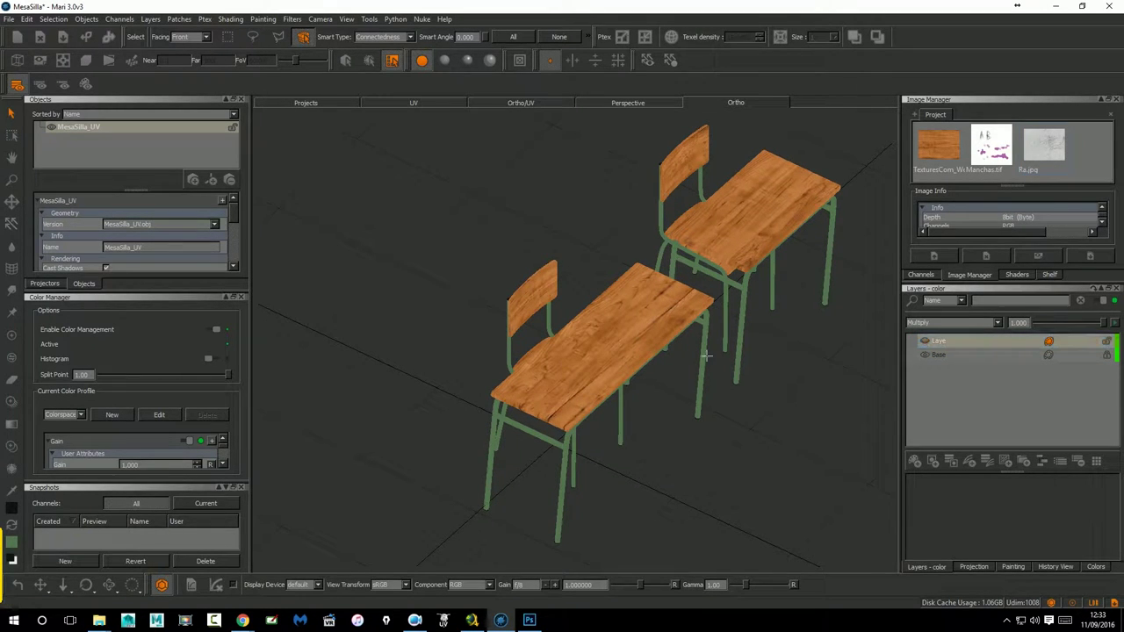
Delete the Ra.jpg image from the project's image collection.
{"action": "scroll", "coordinate": [597, 352], "scroll_direction": "up", "scroll_amount": 3}
{"action": "mouse_move", "coordinate": [755, 311]}
{"action": "middle_mouse_down"}
{"action": "mouse_move", "coordinate": [662, 306]}
{"action": "mouse_move", "coordinate": [476, 379]}
{"action": "middle_mouse_up"}
{"action": "middle_click_drag", "start_coordinate": [822, 424], "coordinate": [878, 413]}
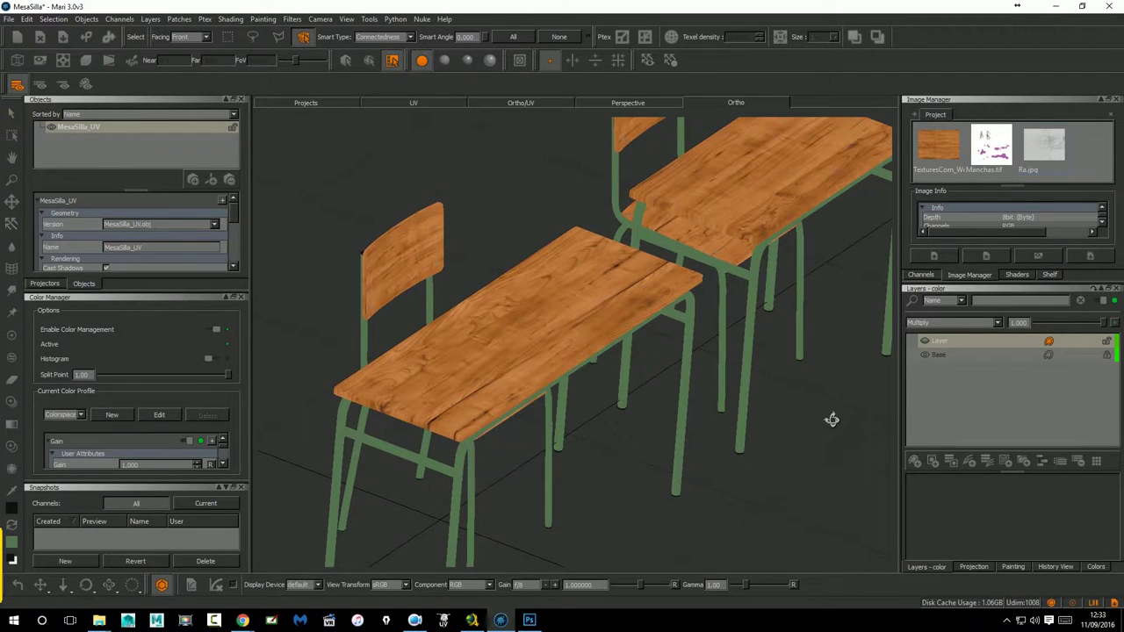
{"action": "left_click", "coordinate": [955, 355]}
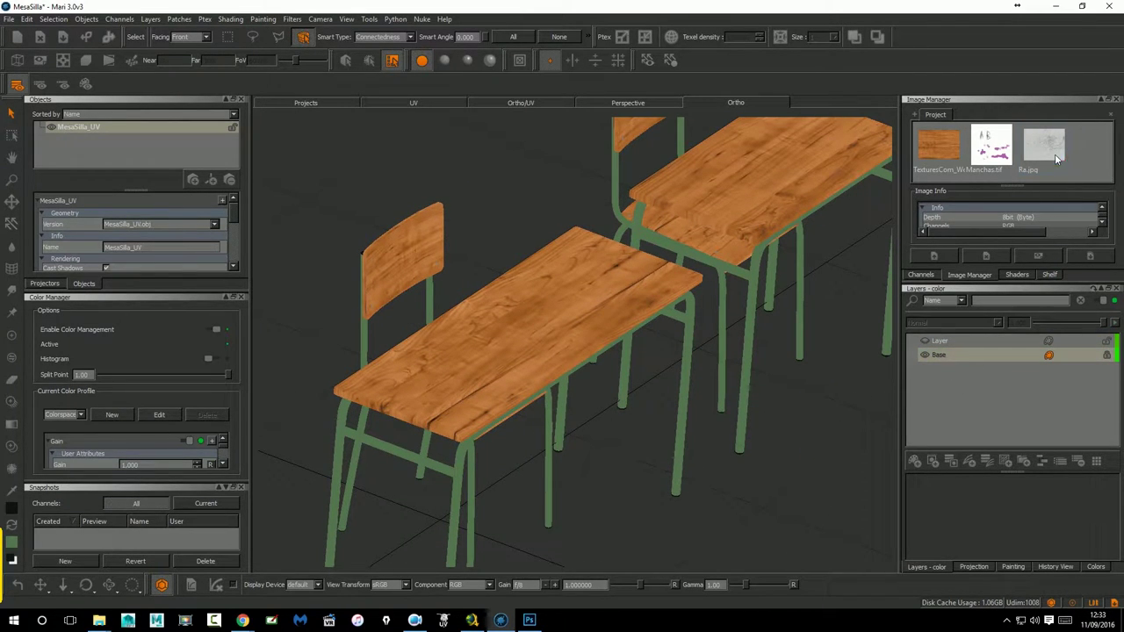
{"action": "key", "text": "Delete"}
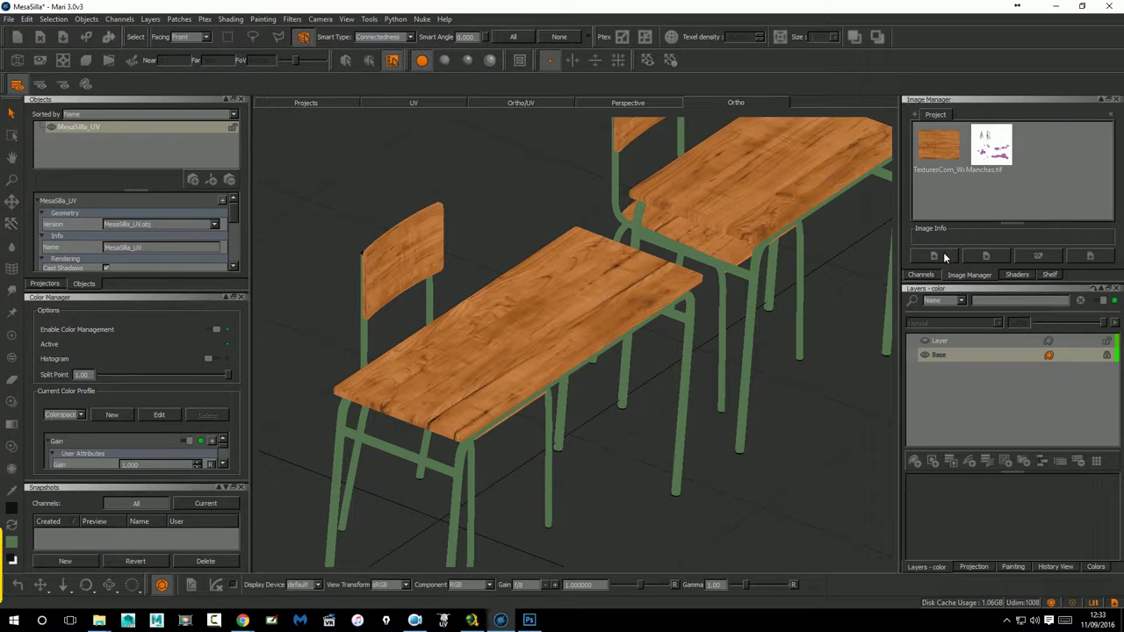
Import ManchasMesa.tif through the Image Manager and select its thumbnail.
{"action": "left_click", "coordinate": [943, 253]}
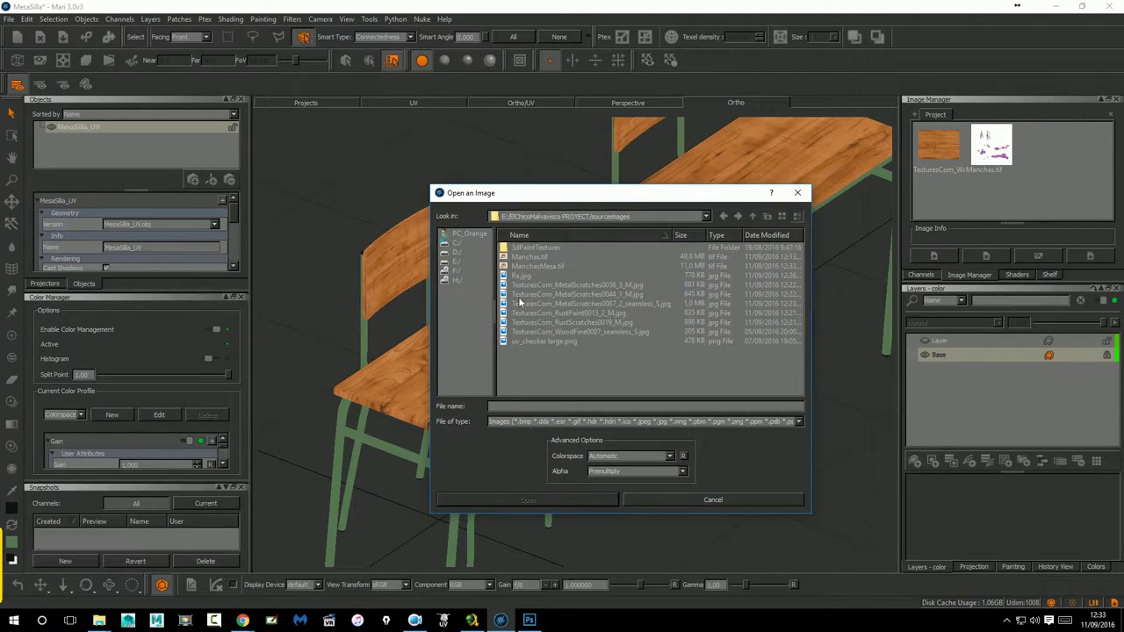
{"action": "left_click", "coordinate": [536, 266]}
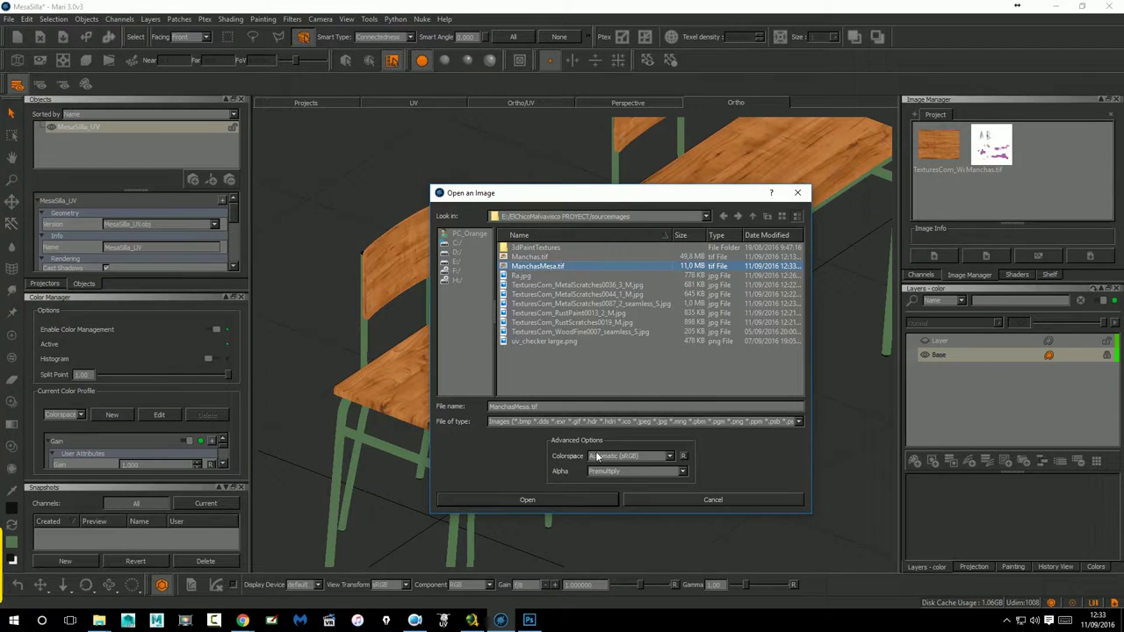
{"action": "left_click", "coordinate": [544, 498]}
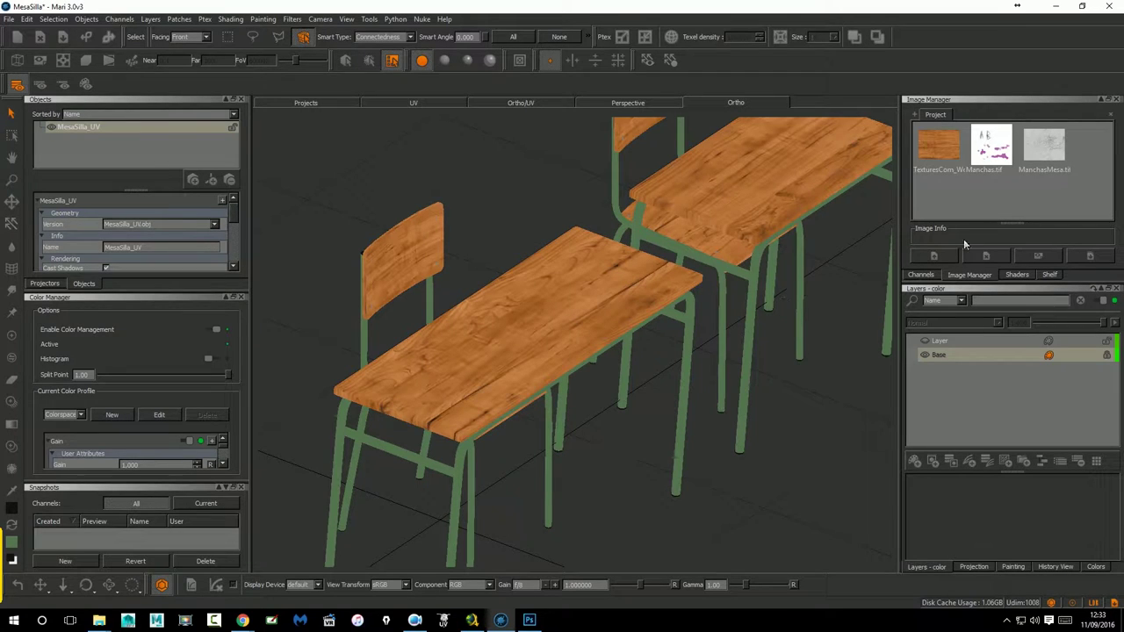
{"action": "left_click", "coordinate": [1049, 145]}
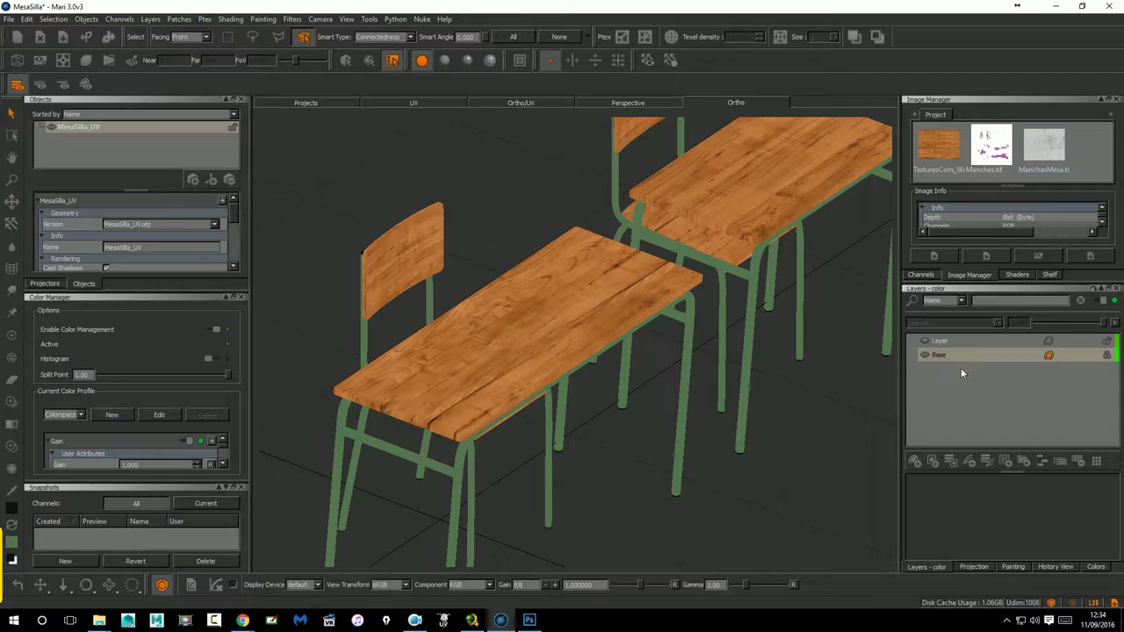
Add a new layer above Base in the colour stack and rename it Suciedad.
{"action": "left_click", "coordinate": [915, 461]}
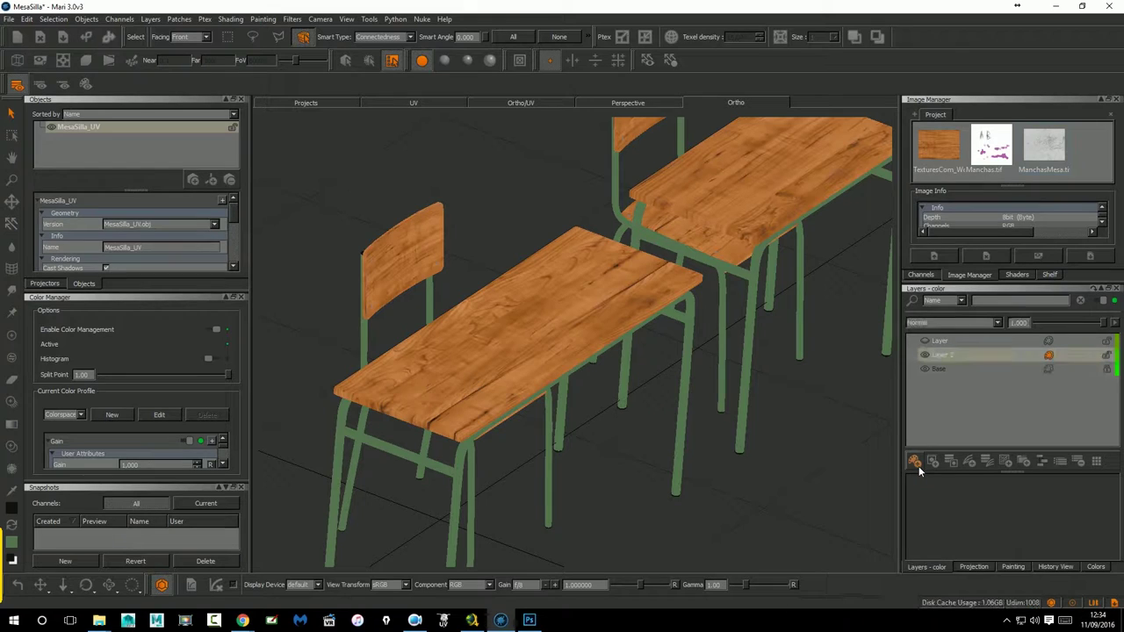
{"action": "double_click", "coordinate": [956, 354]}
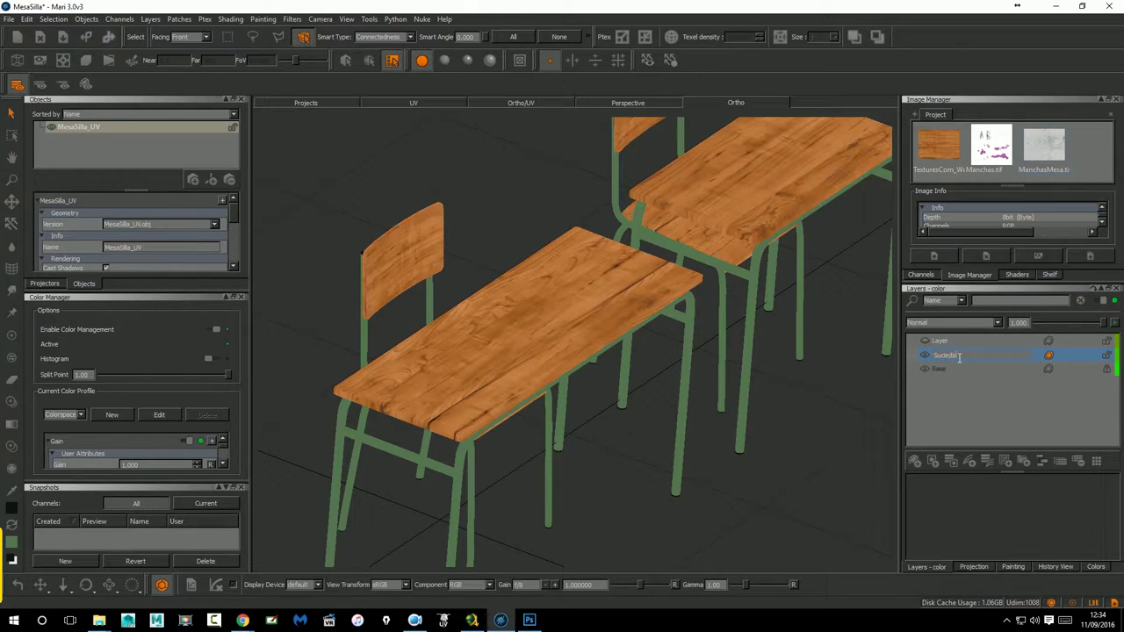
{"action": "double_click", "coordinate": [959, 356]}
{"action": "left_click", "coordinate": [961, 357]}
{"action": "key", "text": "Return"}
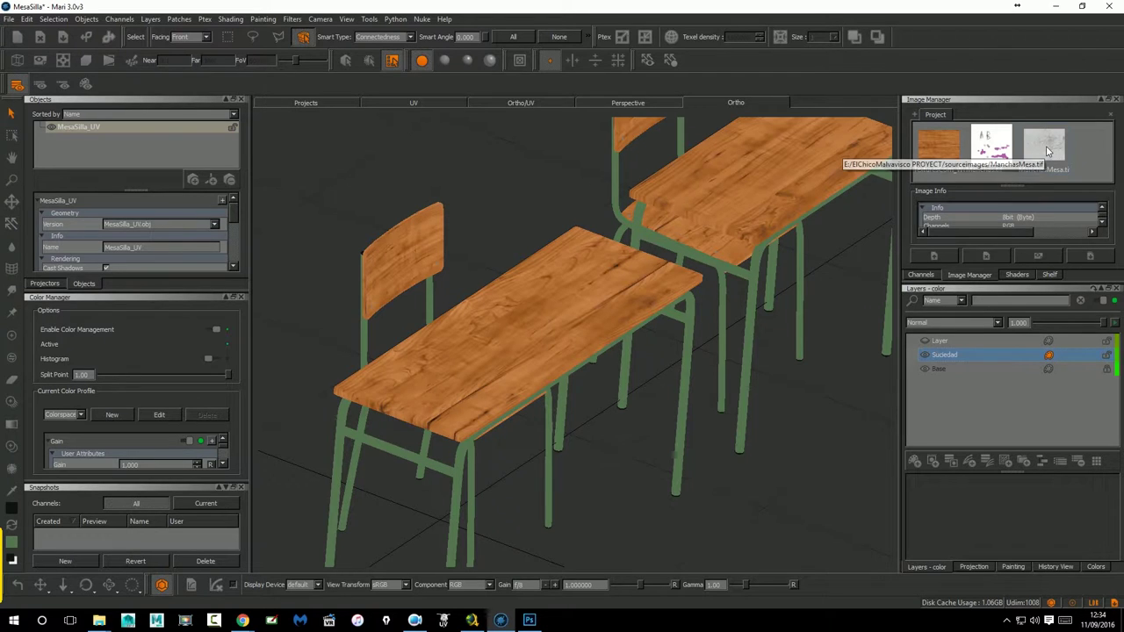
Project the ManchasMesa image into the Ortho viewport and frame the desk top from above.
{"action": "left_click_drag", "start_coordinate": [1021, 141], "coordinate": [548, 254]}
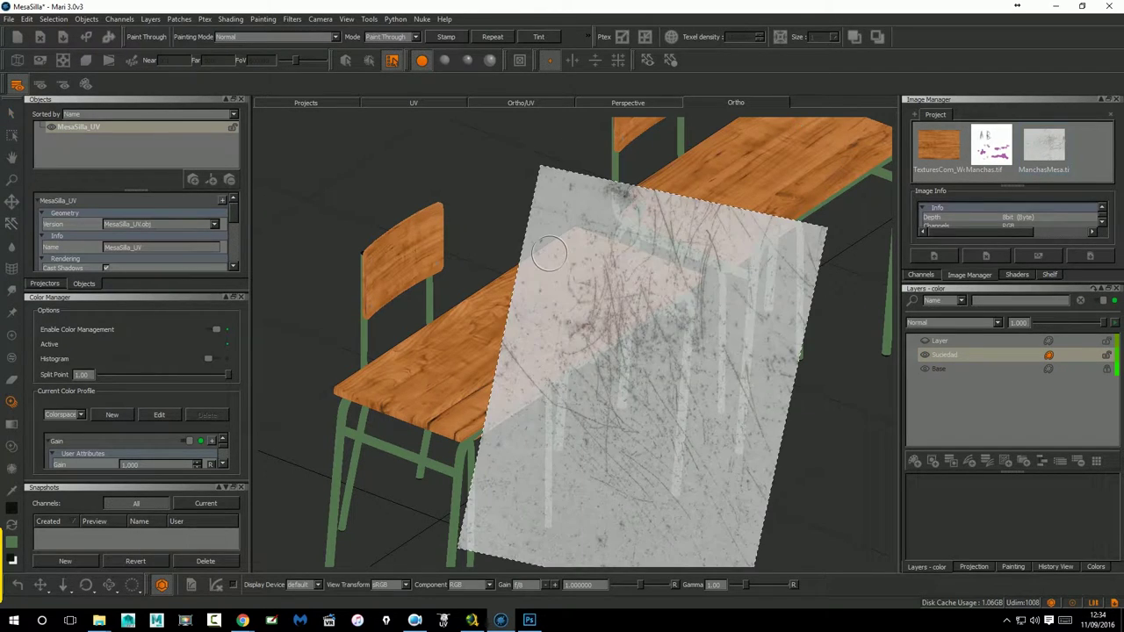
{"action": "left_click", "coordinate": [414, 102]}
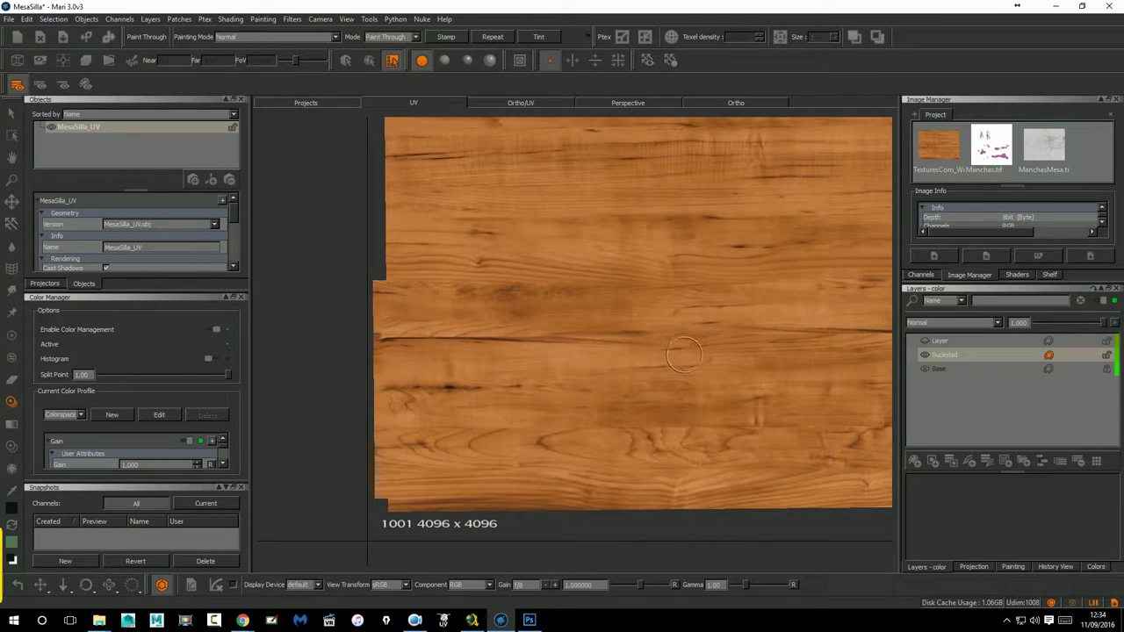
{"action": "left_click", "coordinate": [734, 103]}
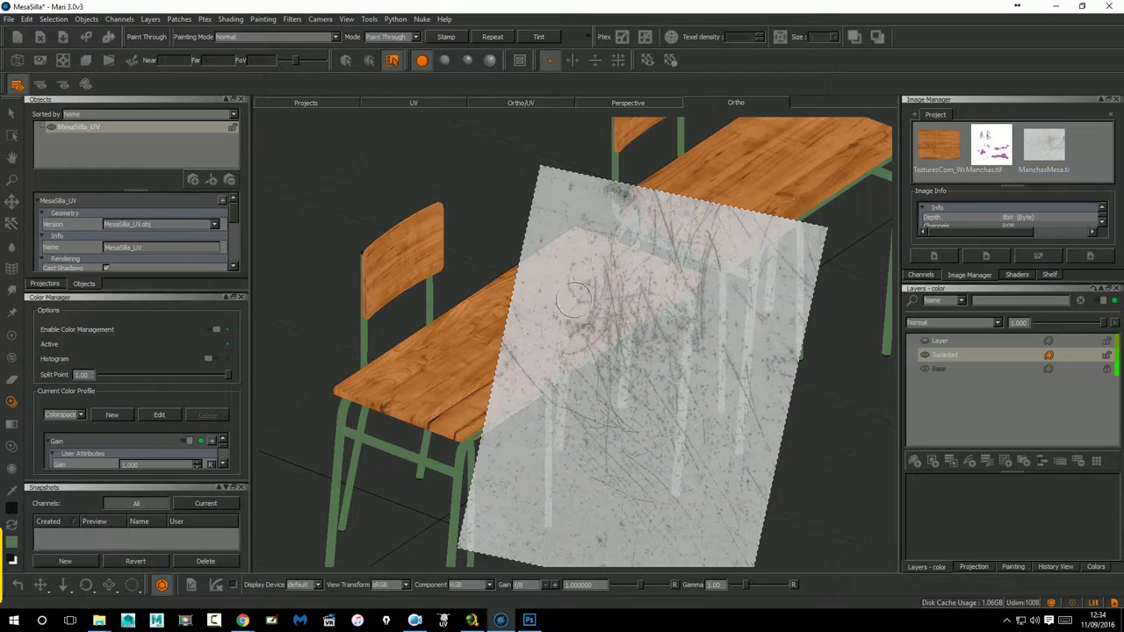
{"action": "mouse_move", "coordinate": [499, 355]}
{"action": "middle_mouse_down"}
{"action": "mouse_move", "coordinate": [618, 431]}
{"action": "mouse_move", "coordinate": [428, 310]}
{"action": "middle_mouse_up"}
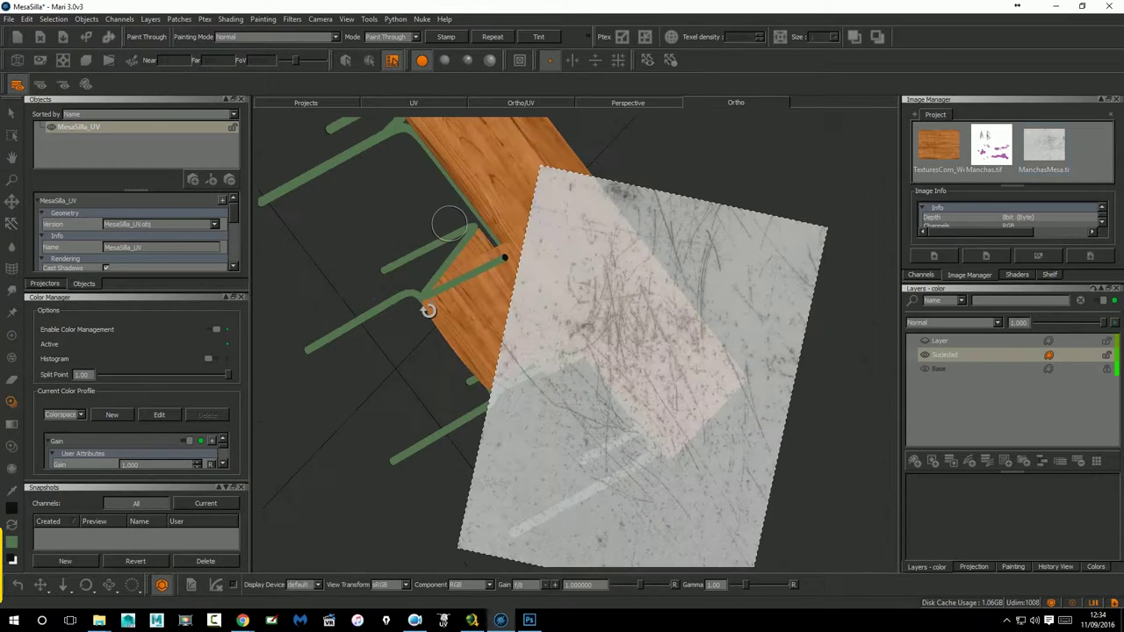
{"action": "scroll", "coordinate": [647, 369], "scroll_direction": "up", "scroll_amount": 2}
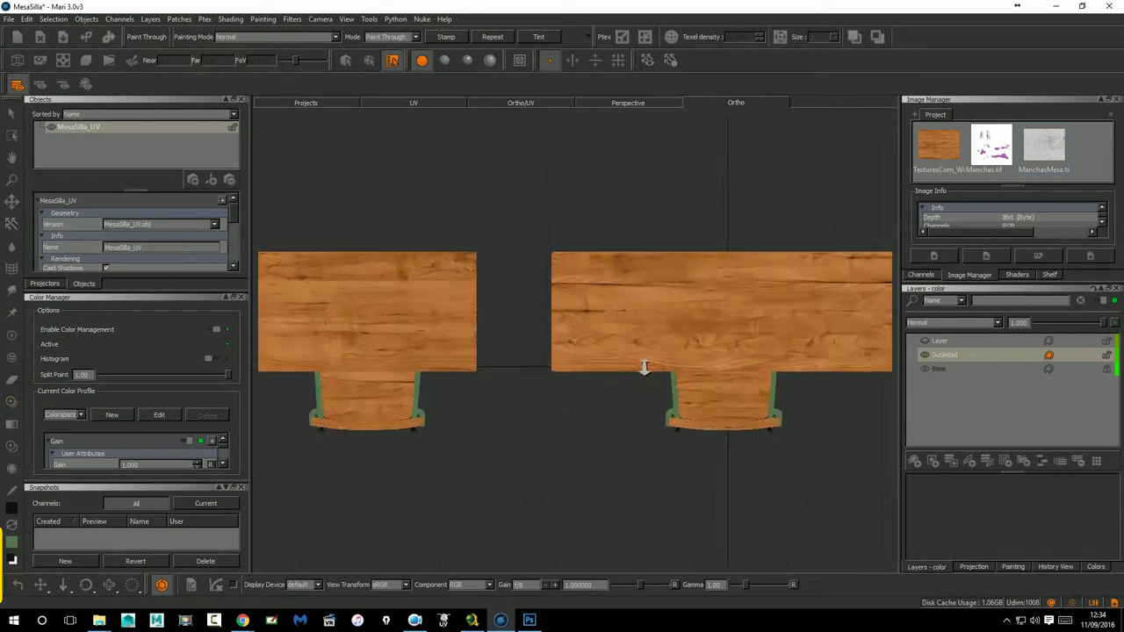
{"action": "scroll", "coordinate": [647, 369], "scroll_direction": "up", "scroll_amount": 3}
{"action": "scroll", "coordinate": [372, 376], "scroll_direction": "up", "scroll_amount": 3}
{"action": "scroll", "coordinate": [372, 376], "scroll_direction": "down", "scroll_amount": 1}
{"action": "scroll", "coordinate": [459, 389], "scroll_direction": "down", "scroll_amount": 2}
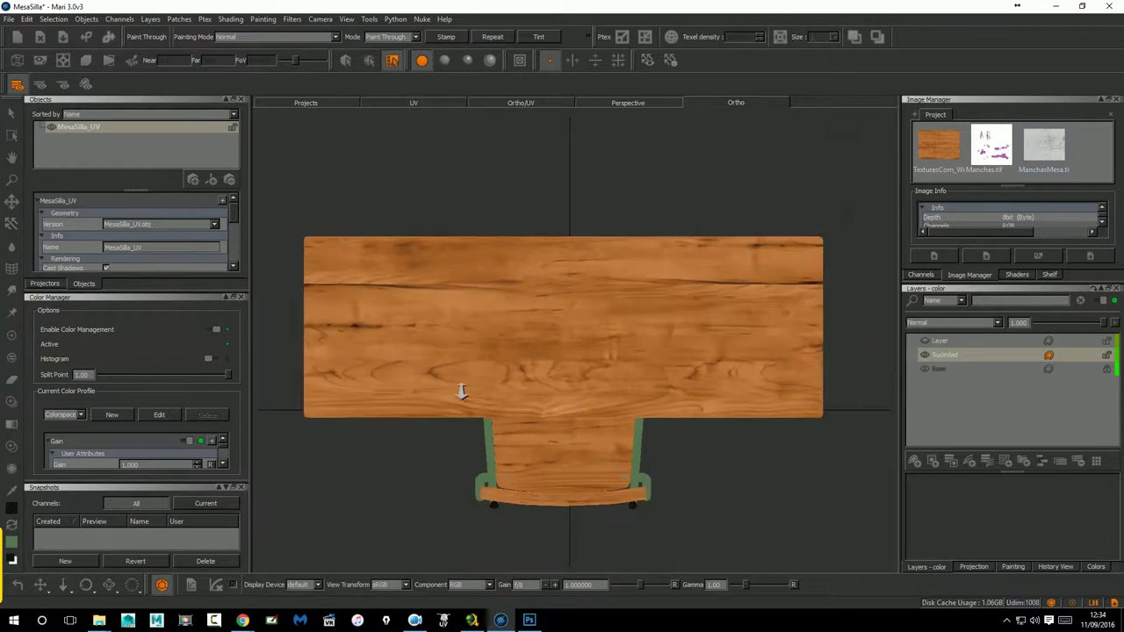
{"action": "scroll", "coordinate": [482, 387], "scroll_direction": "up", "scroll_amount": 1}
{"action": "scroll", "coordinate": [532, 381], "scroll_direction": "up", "scroll_amount": 2}
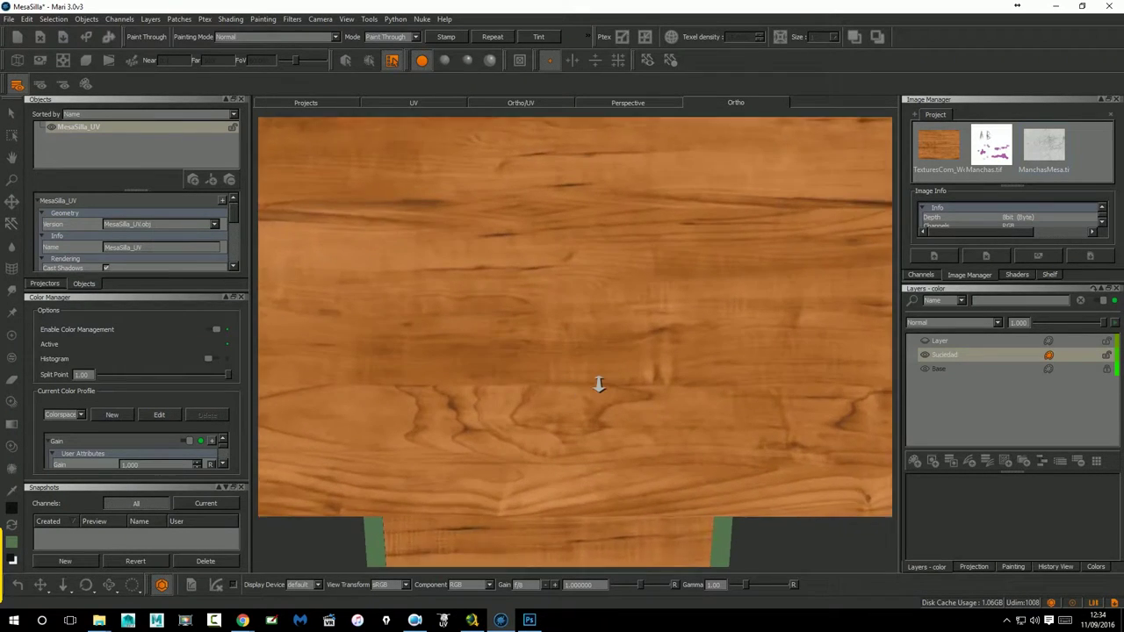
{"action": "scroll", "coordinate": [579, 387], "scroll_direction": "down", "scroll_amount": 1}
{"action": "scroll", "coordinate": [615, 373], "scroll_direction": "up", "scroll_amount": 2}
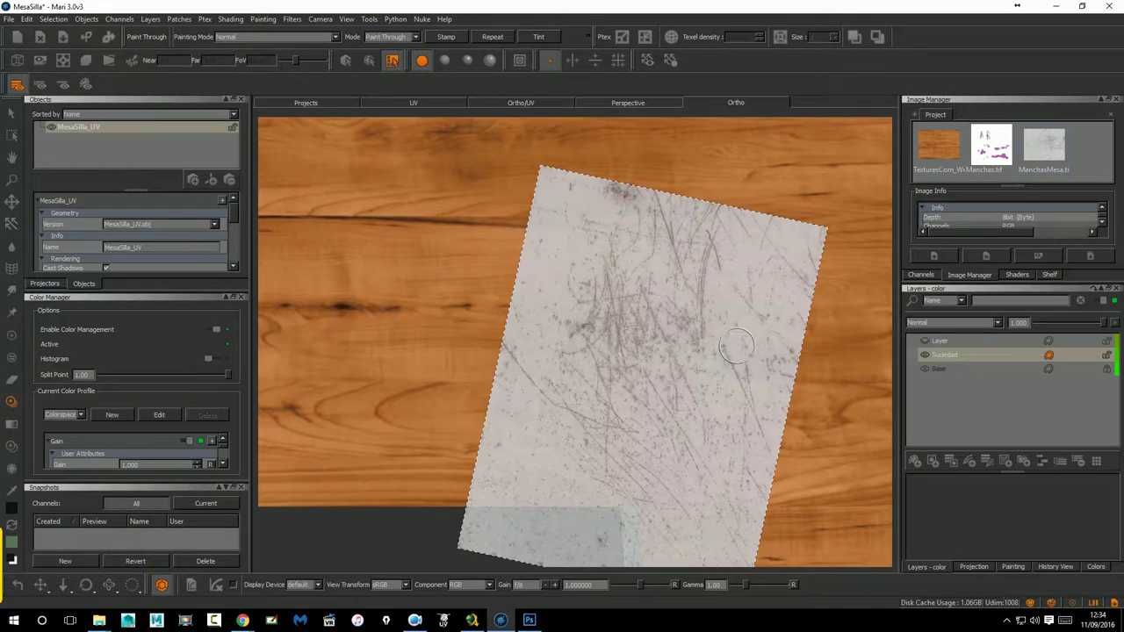
{"action": "scroll", "coordinate": [679, 380], "scroll_direction": "down", "scroll_amount": 1}
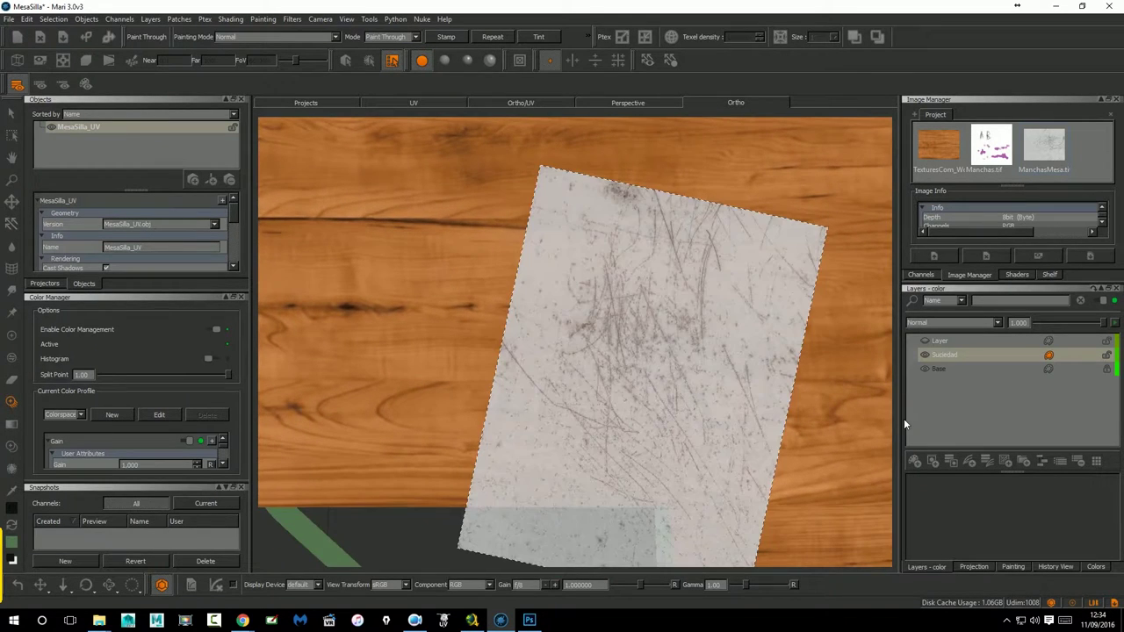
{"action": "key", "text": "f"}
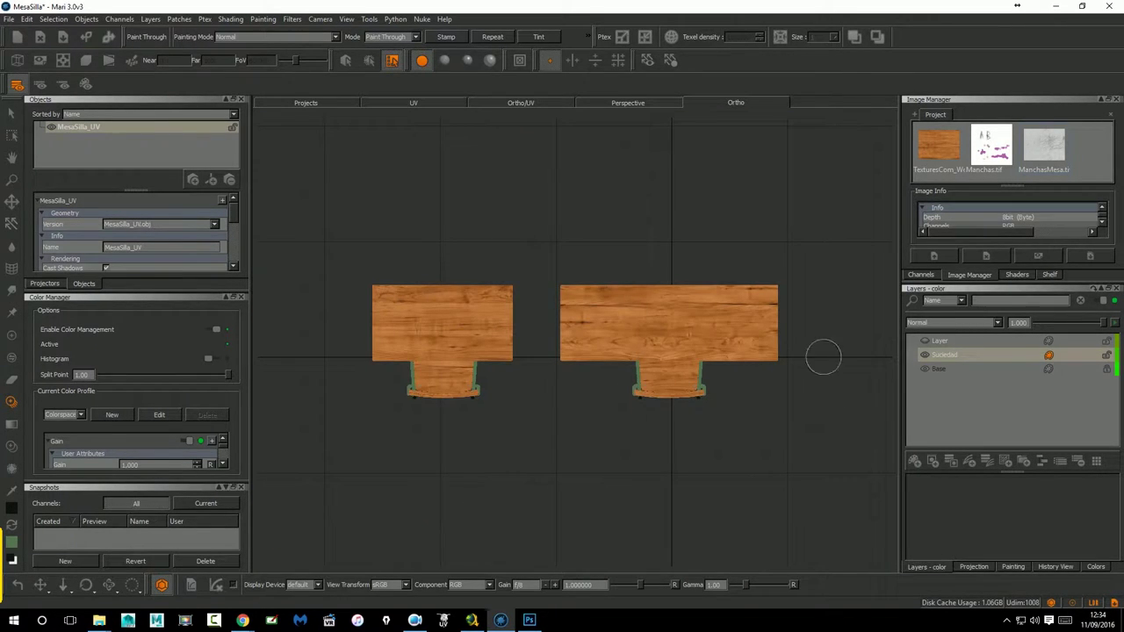
{"action": "scroll", "coordinate": [691, 332], "scroll_direction": "up", "scroll_amount": 1}
{"action": "scroll", "coordinate": [690, 332], "scroll_direction": "up", "scroll_amount": 3}
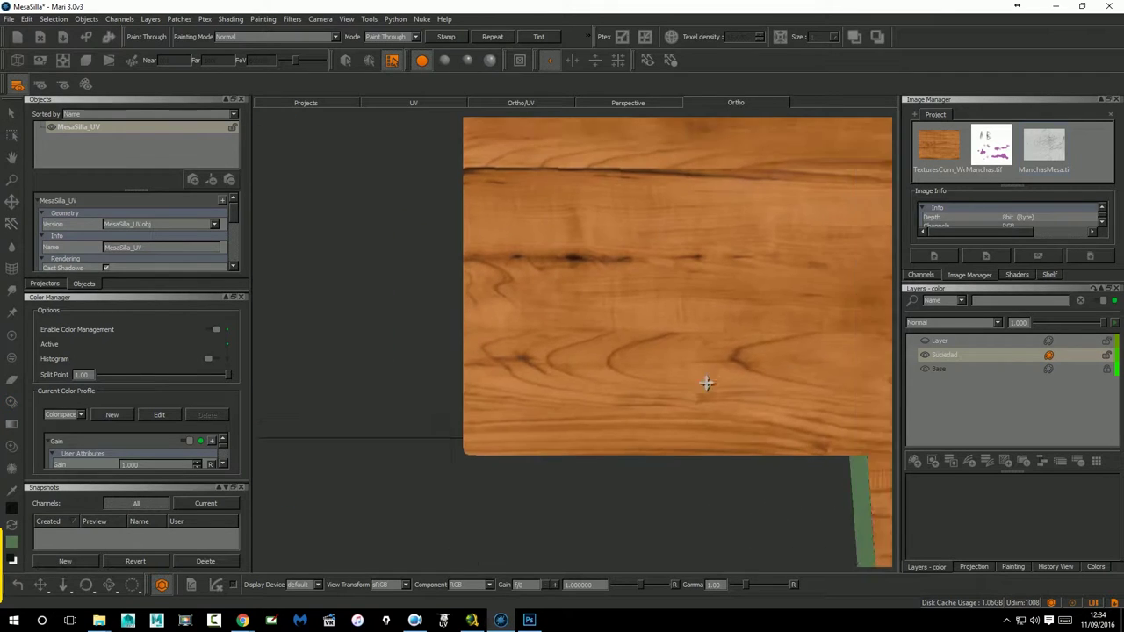
{"action": "scroll", "coordinate": [705, 381], "scroll_direction": "up", "scroll_amount": 2}
{"action": "scroll", "coordinate": [674, 405], "scroll_direction": "down", "scroll_amount": 1}
Rotate and place the scratch image over the desk top's top-right corner and paint along the top edge.
{"action": "left_click_drag", "start_coordinate": [674, 406], "coordinate": [795, 394], "text": "ctrl+shift"}
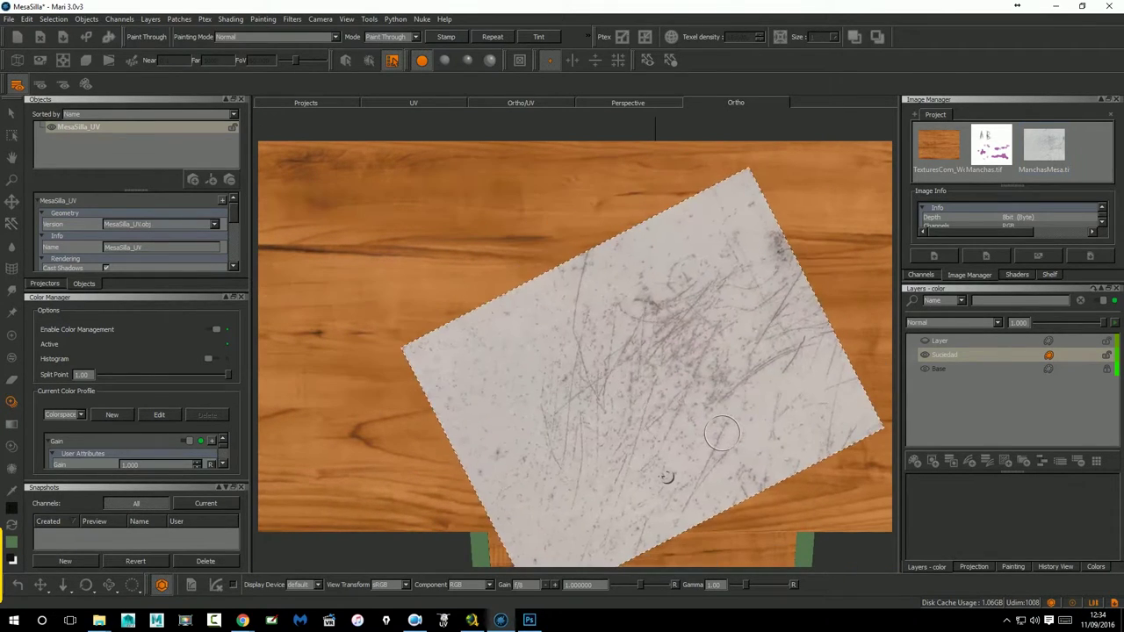
{"action": "mouse_move", "coordinate": [795, 395]}
{"action": "middle_mouse_down"}
{"action": "mouse_move", "coordinate": [535, 403]}
{"action": "mouse_move", "coordinate": [371, 381]}
{"action": "middle_mouse_up"}
{"action": "mouse_move", "coordinate": [682, 347]}
{"action": "middle_mouse_down", "text": "ctrl"}
{"action": "mouse_move", "coordinate": [708, 271]}
{"action": "mouse_move", "coordinate": [771, 200]}
{"action": "mouse_move", "coordinate": [757, 182]}
{"action": "middle_mouse_up", "text": "ctrl"}
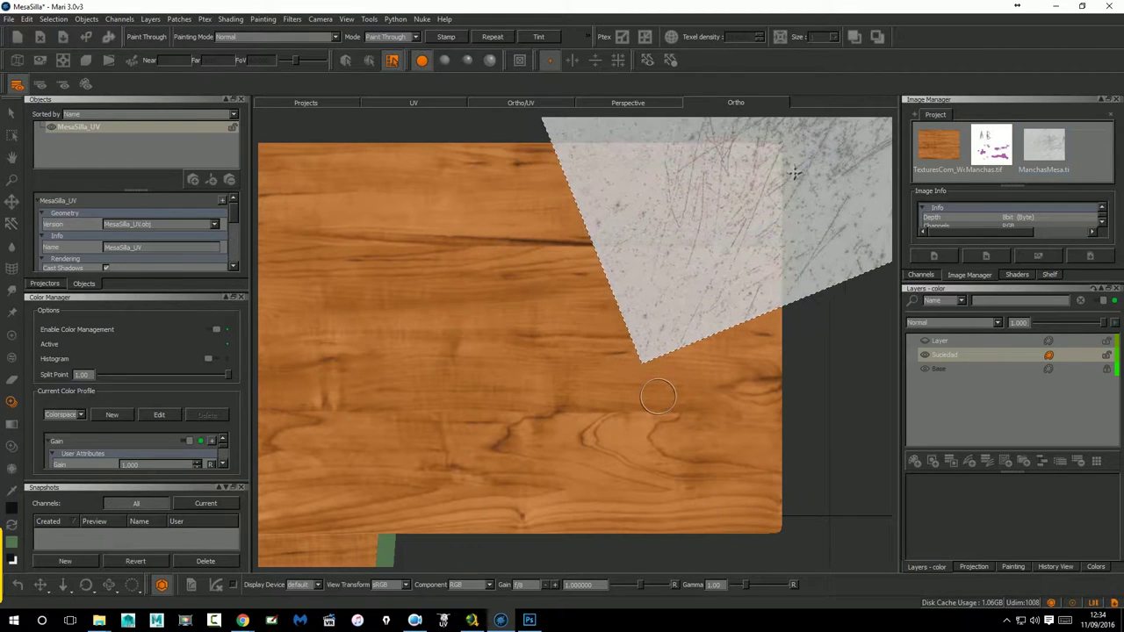
{"action": "left_click_drag", "start_coordinate": [771, 167], "coordinate": [719, 251]}
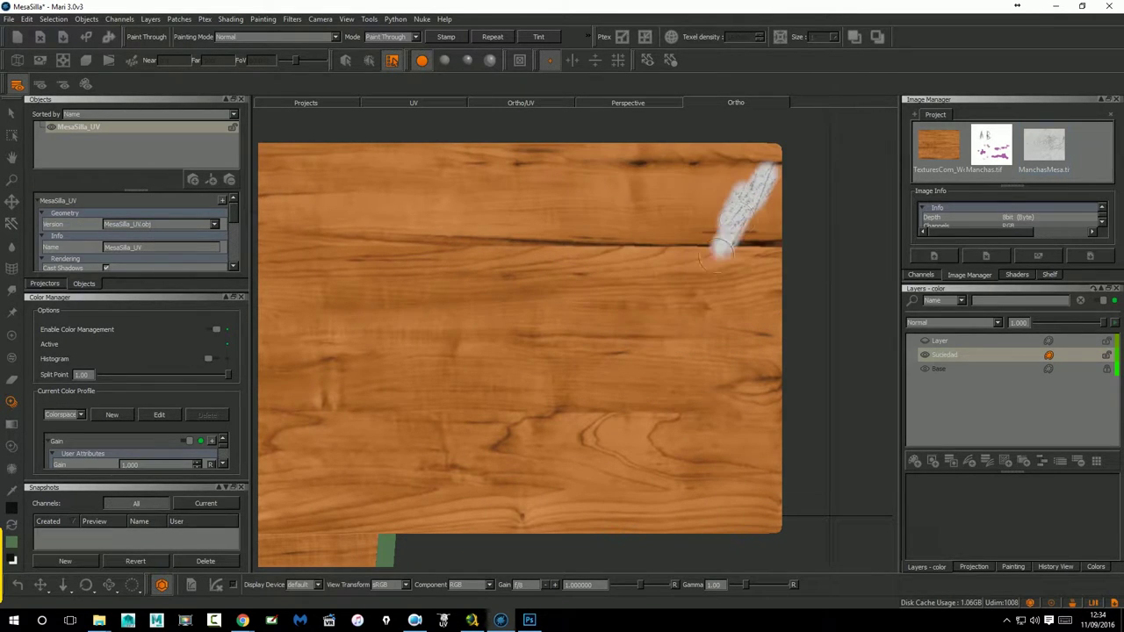
{"action": "left_click_drag", "start_coordinate": [715, 189], "coordinate": [654, 154]}
{"action": "left_click_drag", "start_coordinate": [654, 154], "coordinate": [579, 154]}
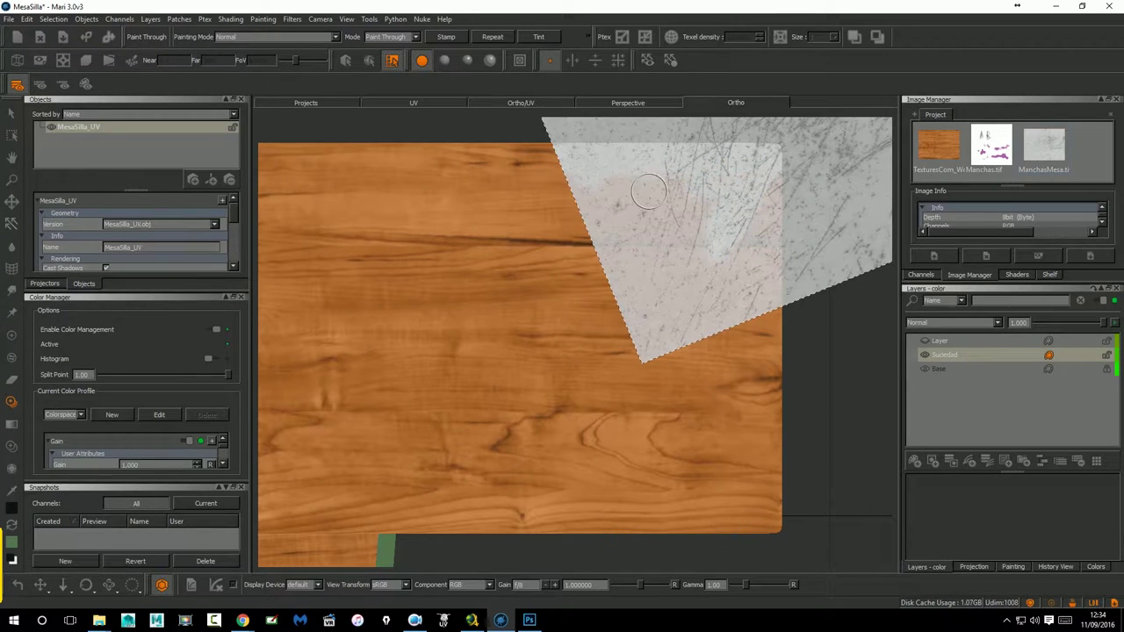
Undo the last stroke and repaint a larger scratched patch at the top-right corner, then stop painting.
{"action": "key", "text": "ctrl+z"}
{"action": "mouse_move", "coordinate": [706, 200]}
{"action": "left_mouse_down"}
{"action": "mouse_move", "coordinate": [750, 142]}
{"action": "mouse_move", "coordinate": [663, 284]}
{"action": "mouse_move", "coordinate": [667, 182]}
{"action": "left_mouse_up"}
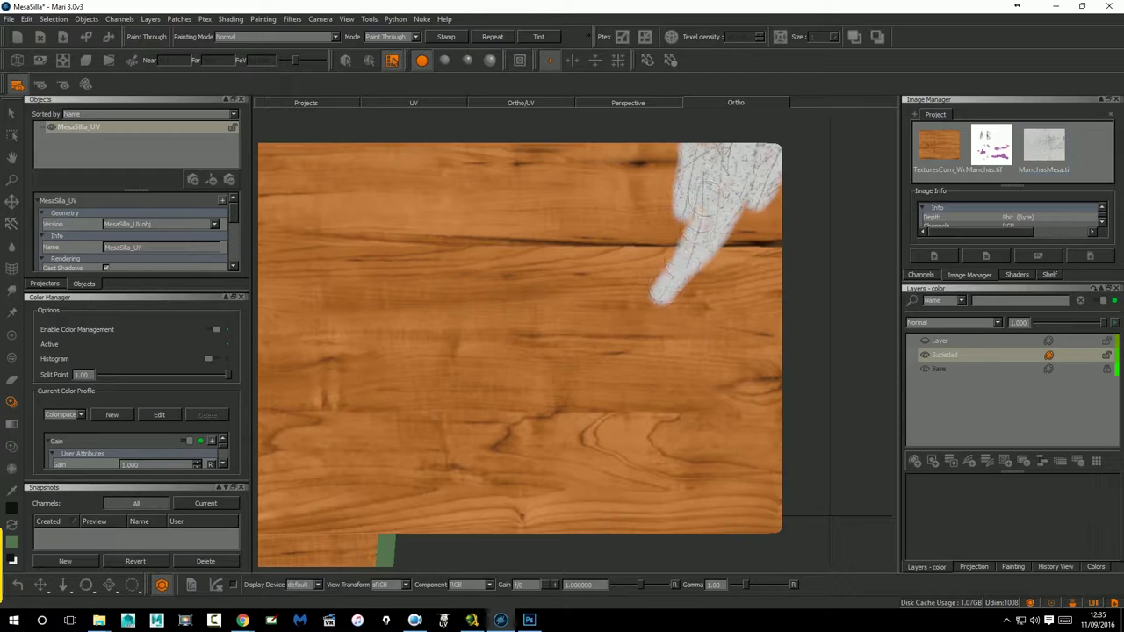
{"action": "mouse_move", "coordinate": [687, 279]}
{"action": "left_mouse_down"}
{"action": "mouse_move", "coordinate": [674, 301]}
{"action": "mouse_move", "coordinate": [768, 194]}
{"action": "mouse_move", "coordinate": [774, 219]}
{"action": "mouse_move", "coordinate": [749, 219]}
{"action": "mouse_move", "coordinate": [741, 254]}
{"action": "left_mouse_up"}
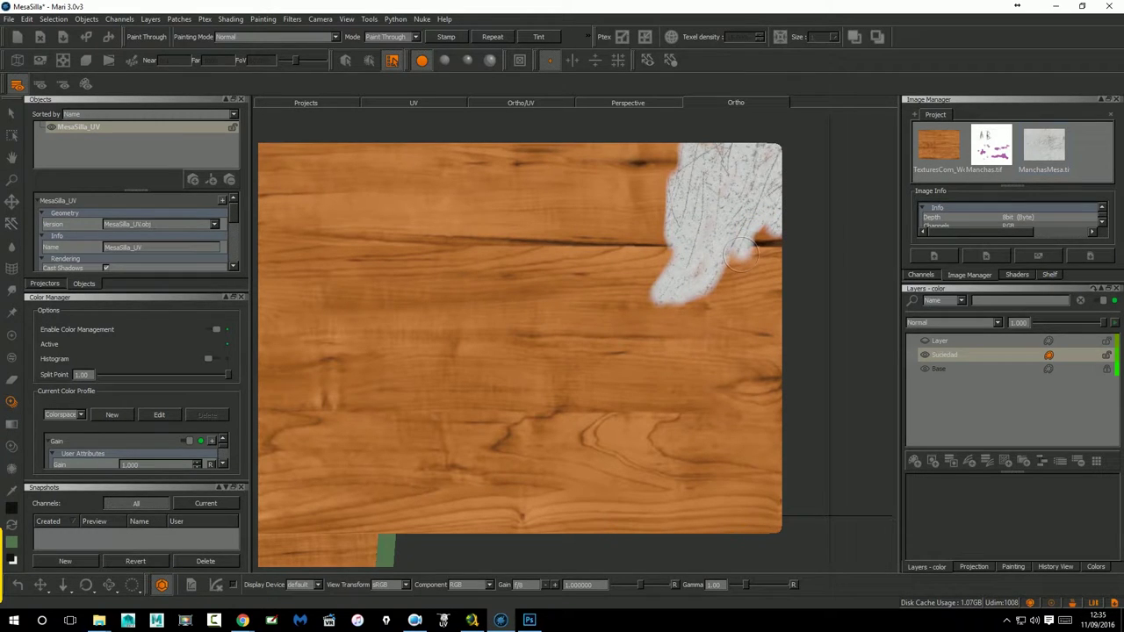
{"action": "key", "text": "ctrl+z"}
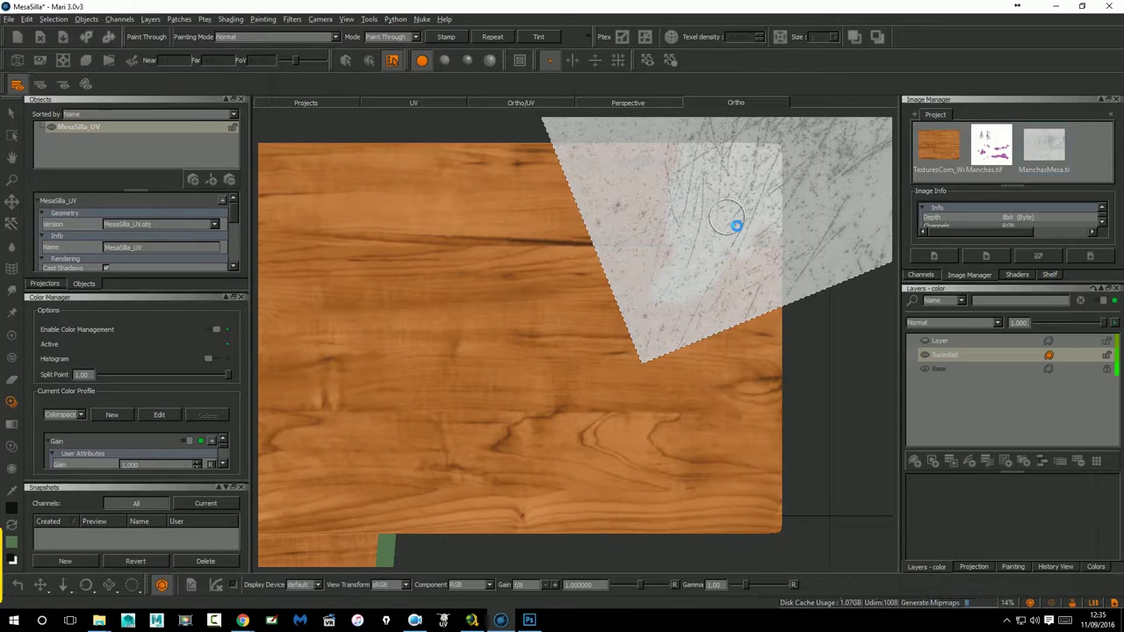
{"action": "left_click", "coordinate": [1029, 414]}
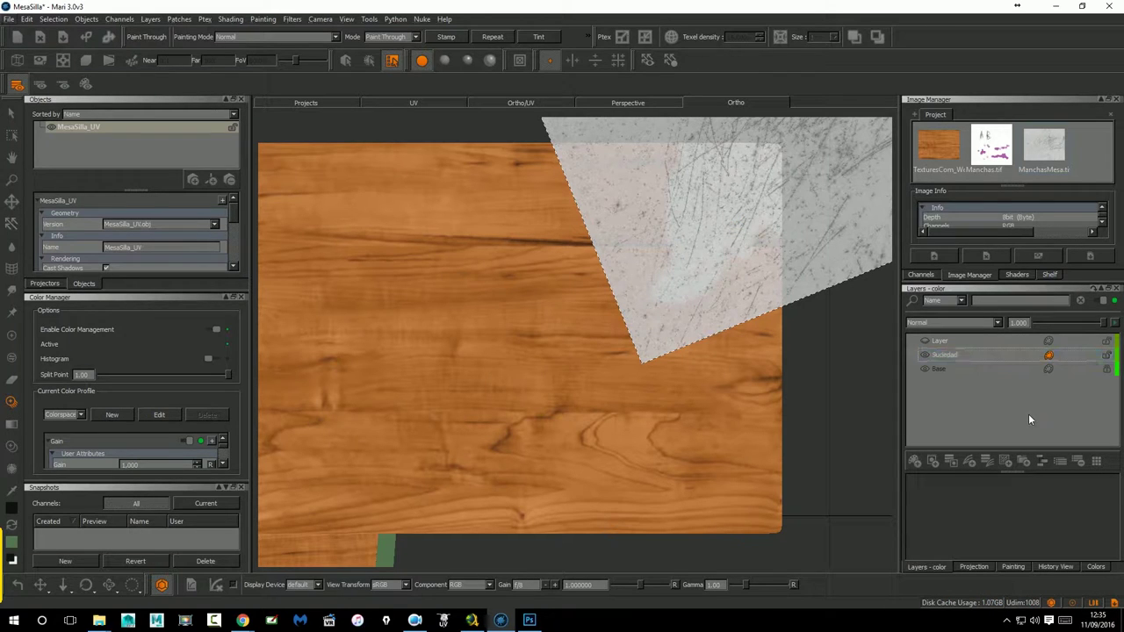
{"action": "left_click", "coordinate": [11, 113]}
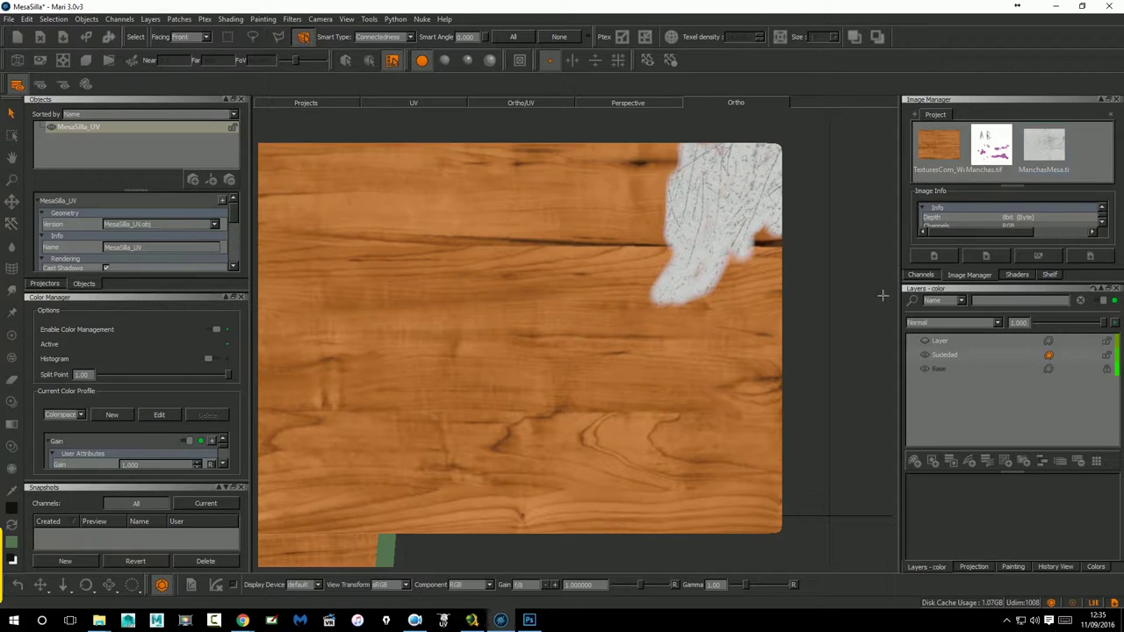
Set the Suciedad layer's blend mode to Overlay.
{"action": "left_click", "coordinate": [950, 353]}
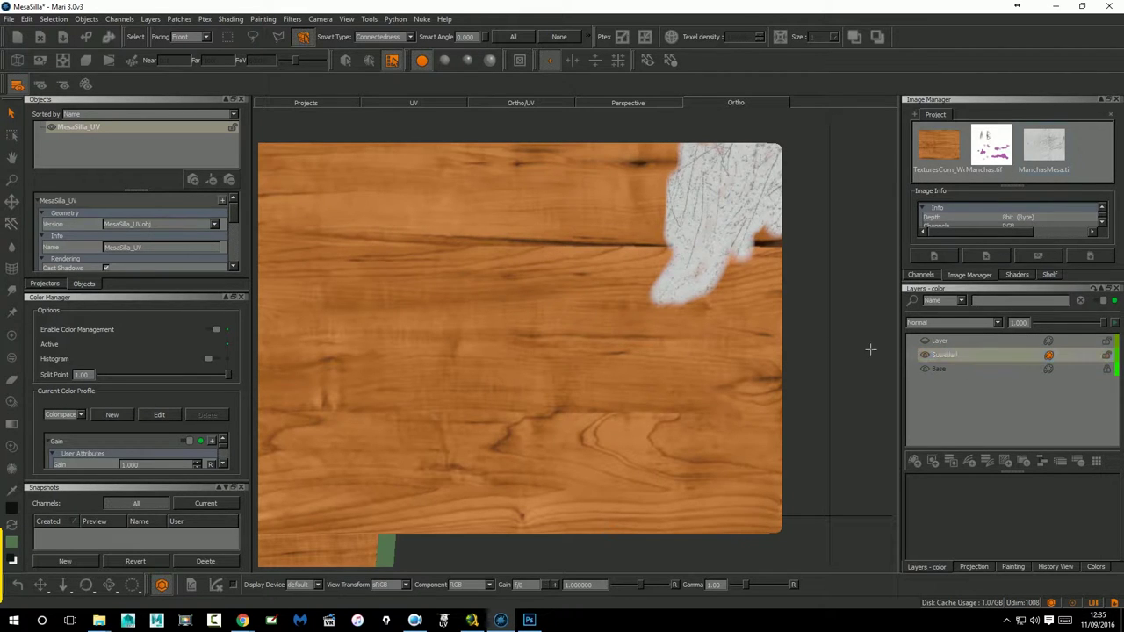
{"action": "left_click", "coordinate": [997, 324]}
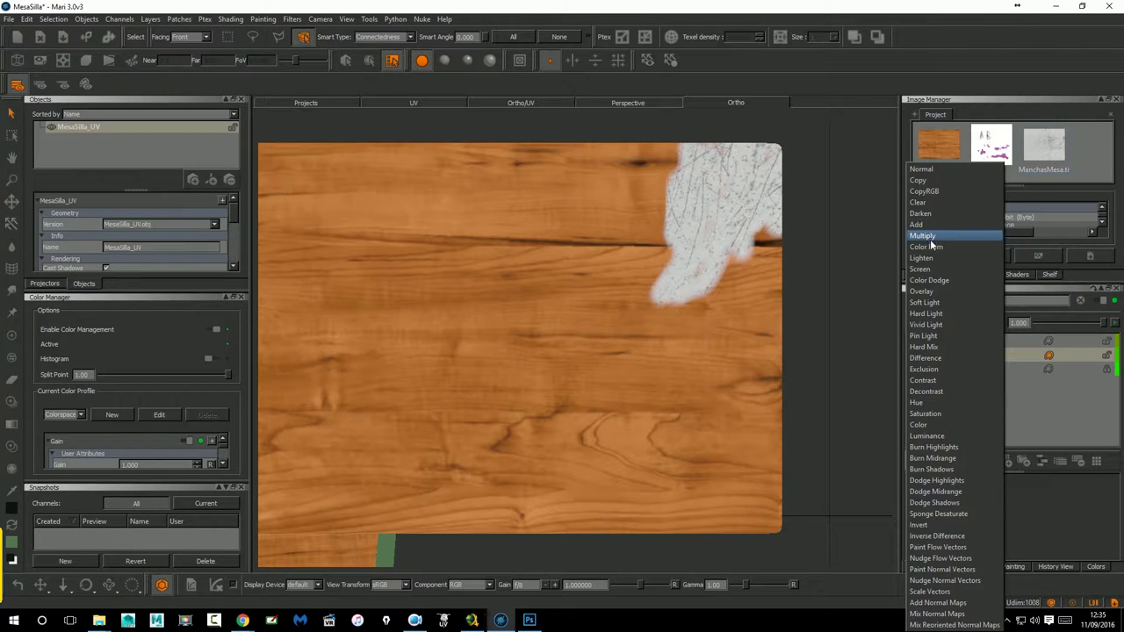
{"action": "left_click", "coordinate": [929, 291]}
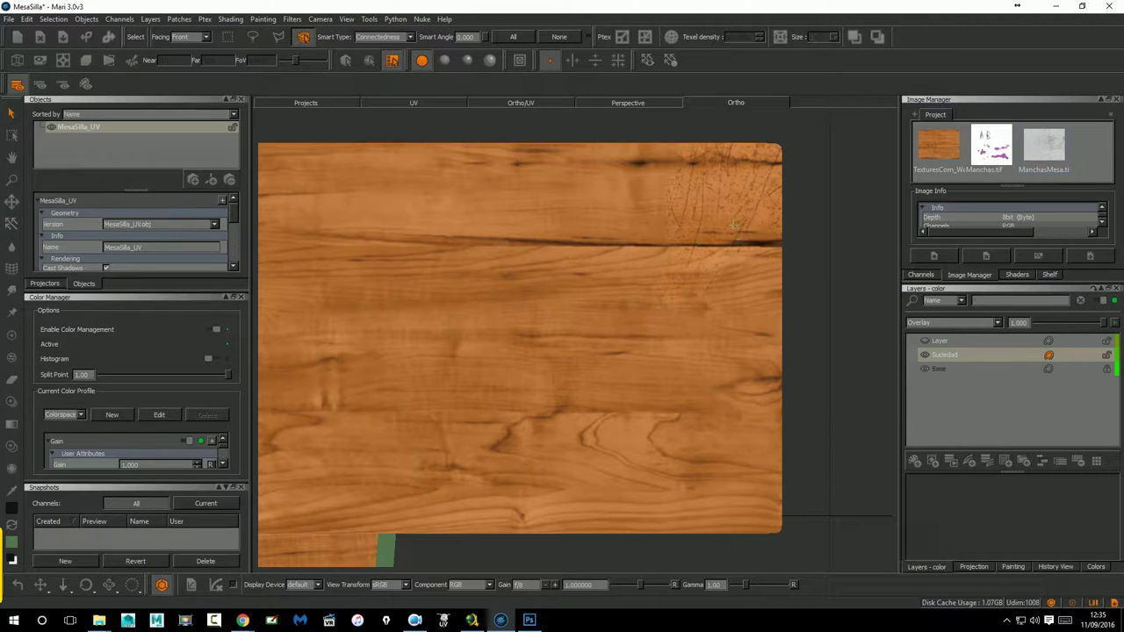
Zoom in on the scratched top-right corner and select the basic Paint brush.
{"action": "scroll", "coordinate": [734, 225], "scroll_direction": "up", "scroll_amount": 3}
{"action": "middle_click_drag", "start_coordinate": [742, 284], "coordinate": [664, 377]}
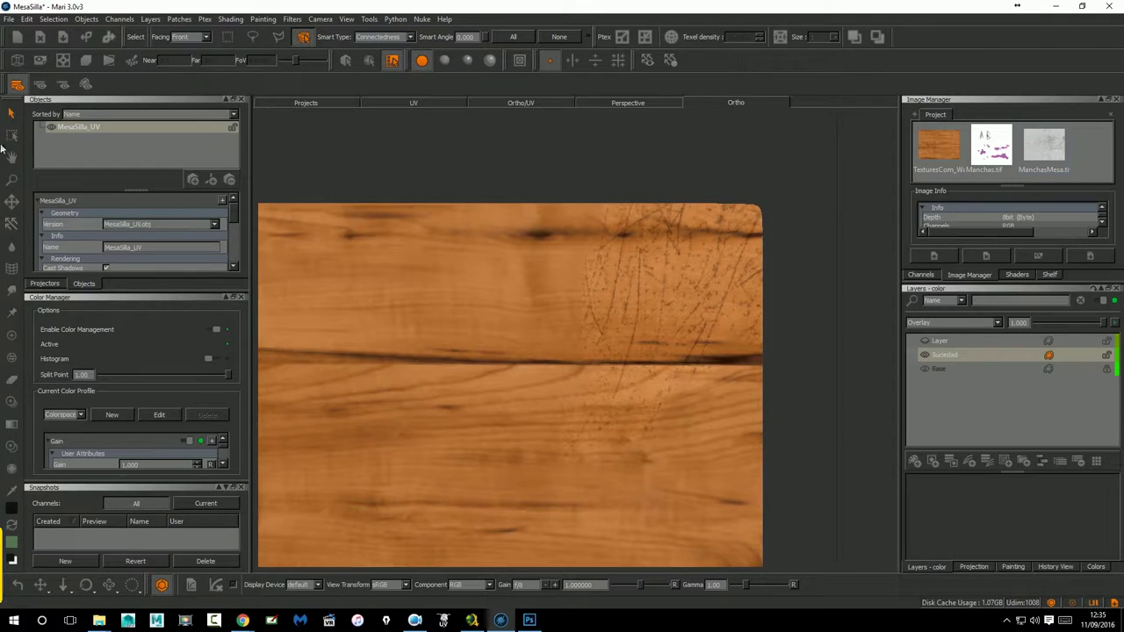
{"action": "left_click", "coordinate": [13, 340]}
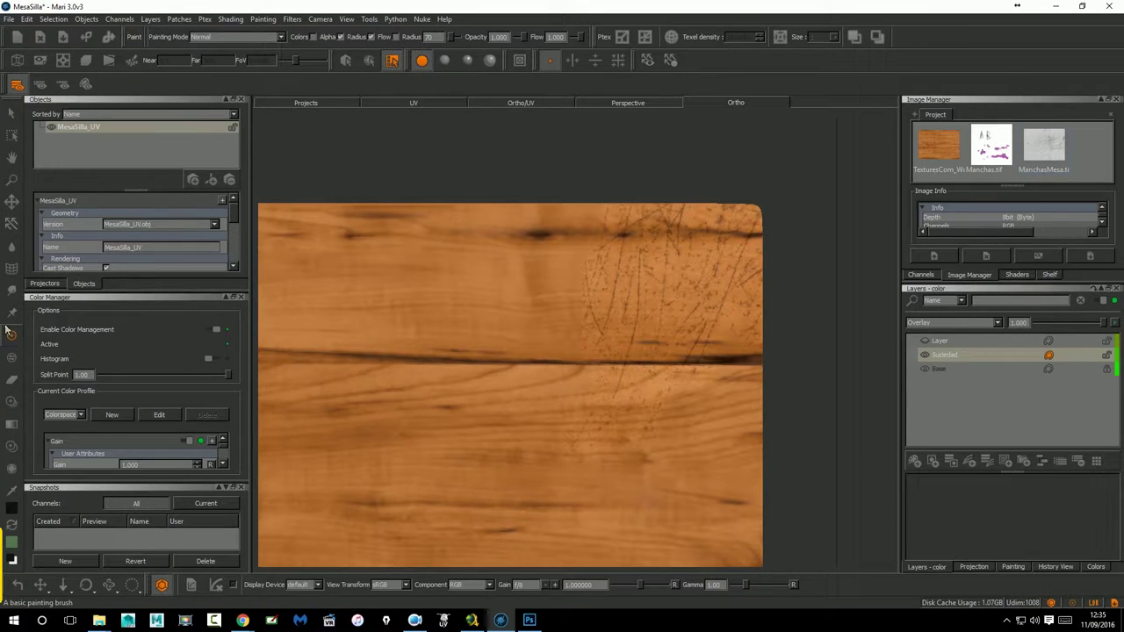
Set the painting mode to Clear, erase over the corner scratches, then undo that stroke.
{"action": "left_click", "coordinate": [277, 36]}
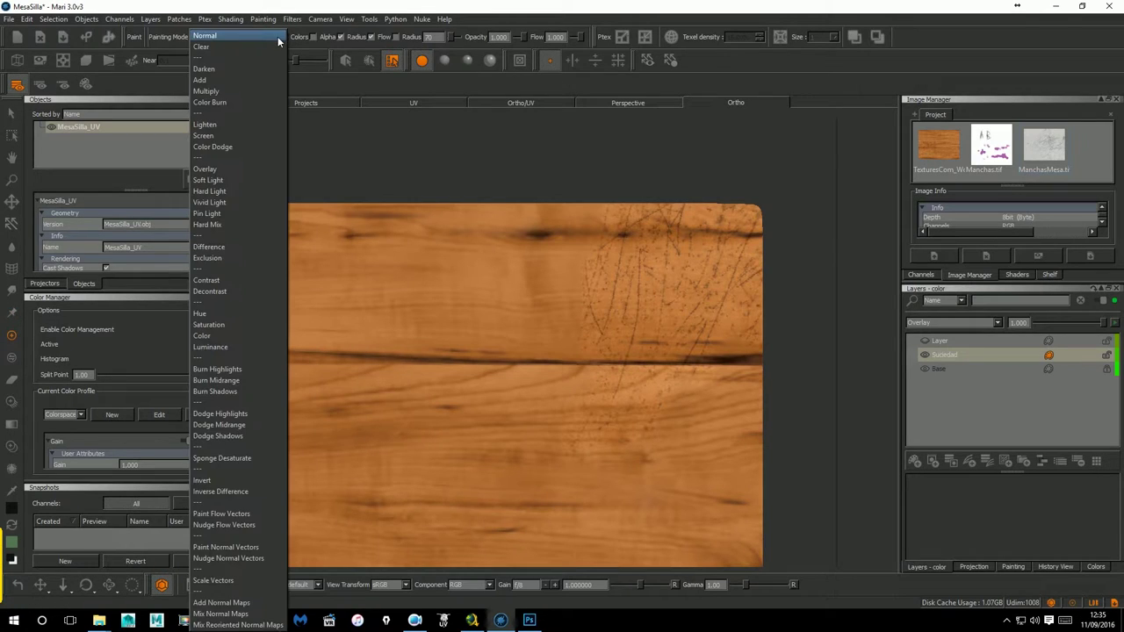
{"action": "left_click", "coordinate": [232, 46]}
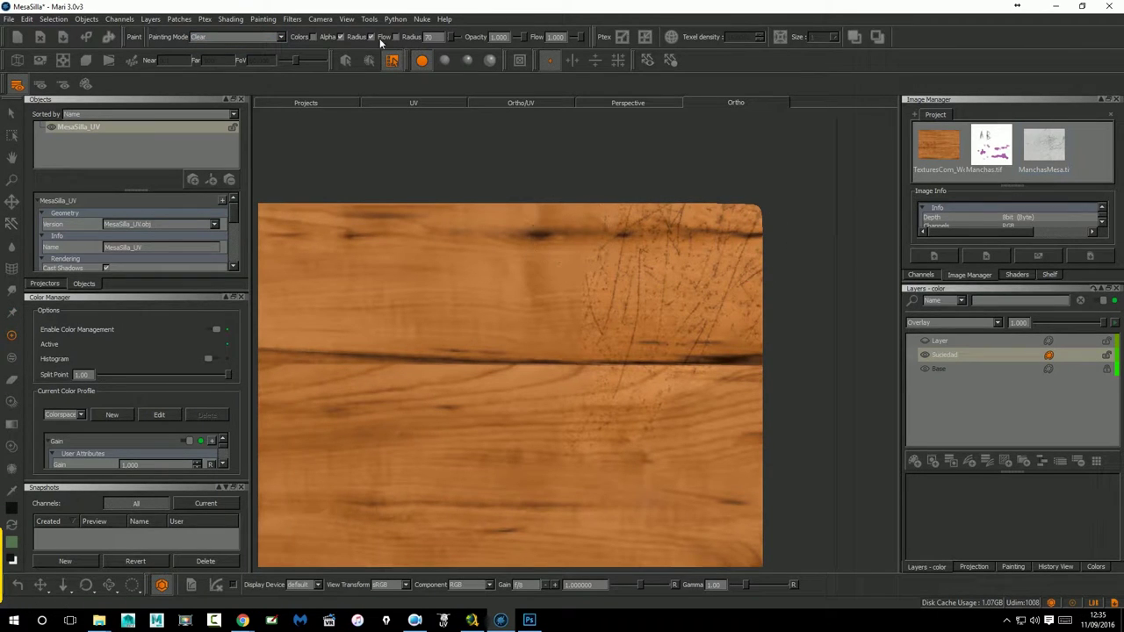
{"action": "left_click_drag", "start_coordinate": [654, 263], "coordinate": [615, 272]}
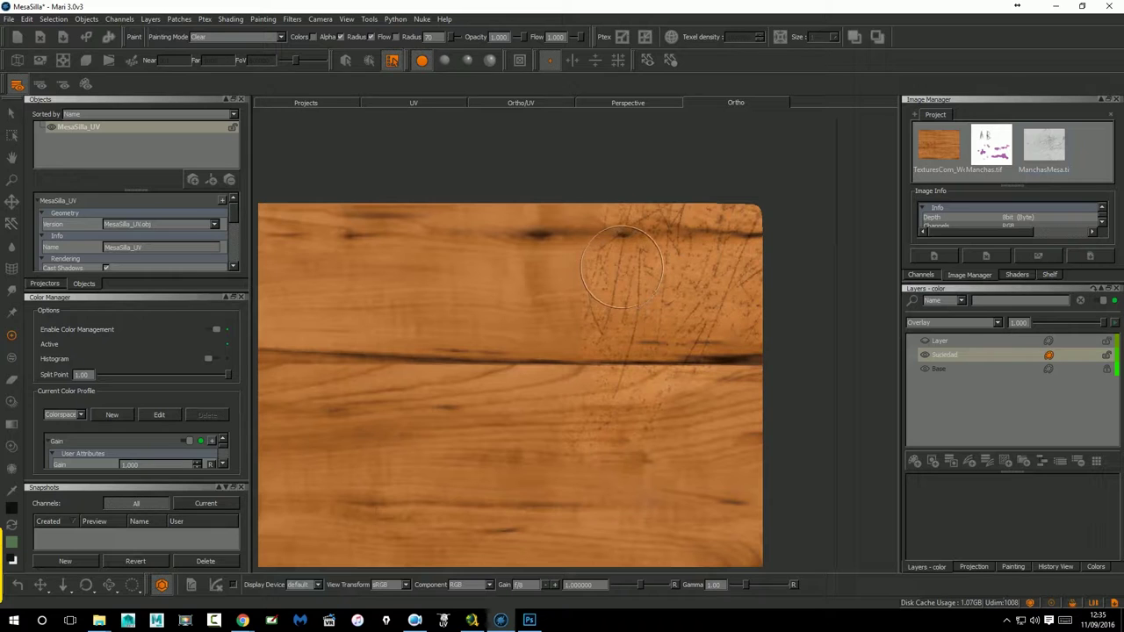
{"action": "key", "text": "ctrl+z"}
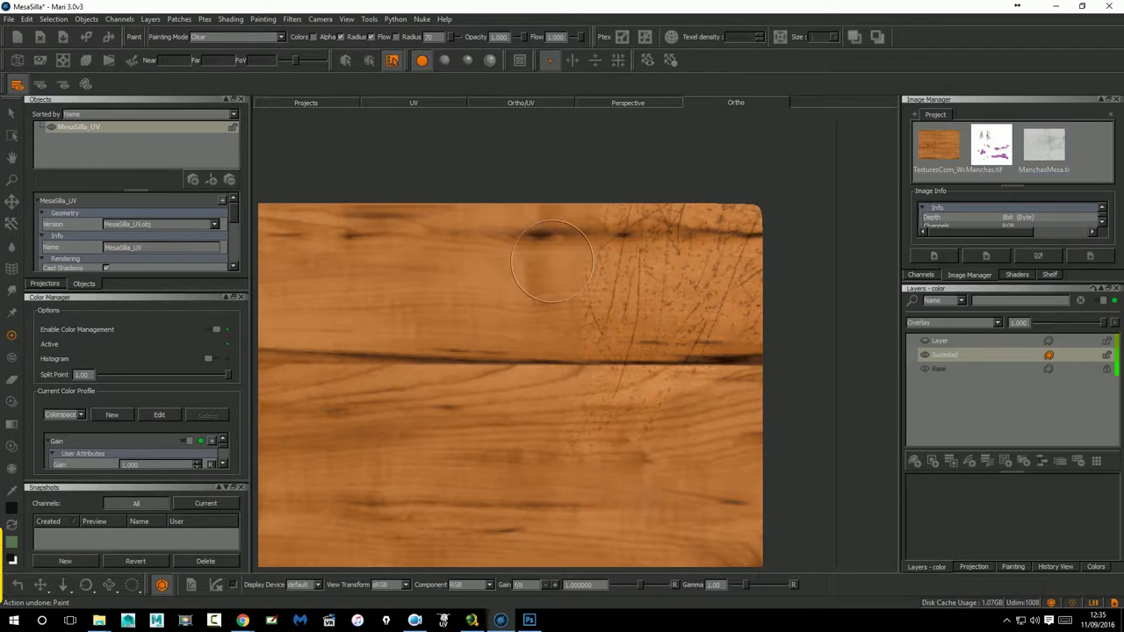
Lightly erase some of the scratches on the wood, then zoom out to the whole tabletop.
{"action": "scroll", "coordinate": [558, 259], "scroll_direction": "up", "scroll_amount": 1}
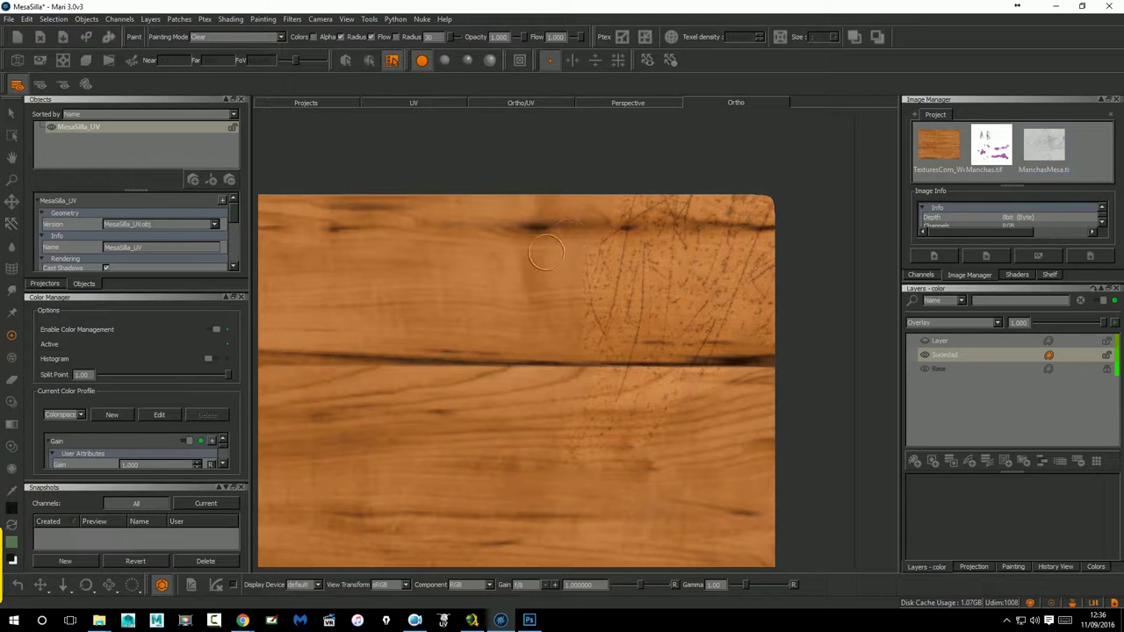
{"action": "left_click_drag", "start_coordinate": [565, 264], "coordinate": [566, 294]}
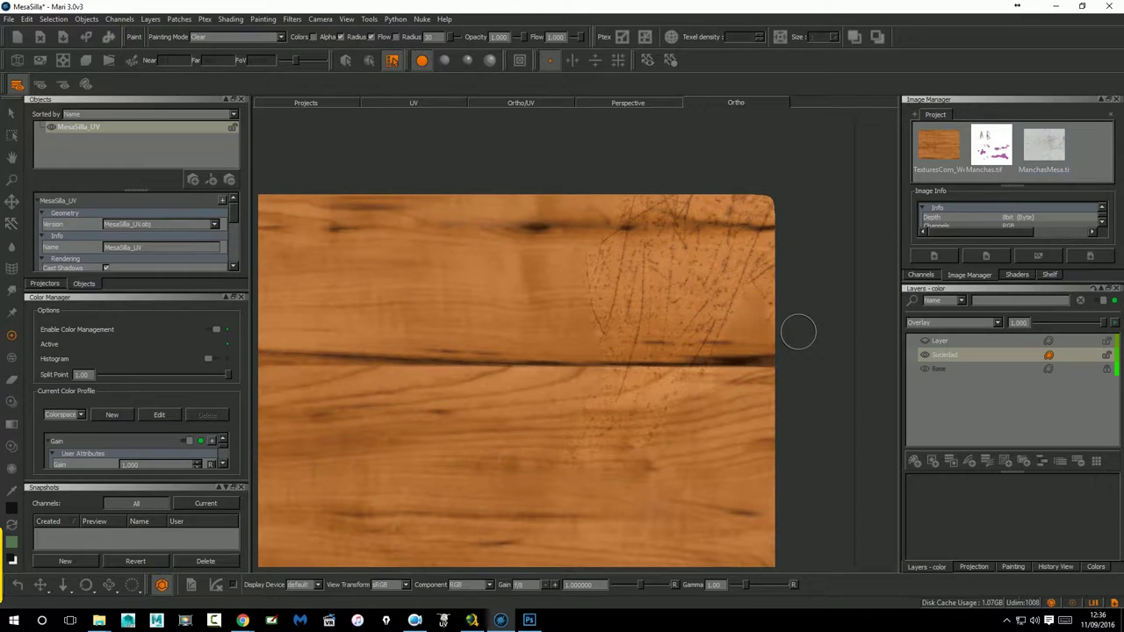
{"action": "scroll", "coordinate": [798, 332], "scroll_direction": "down", "scroll_amount": 2}
{"action": "scroll", "coordinate": [690, 336], "scroll_direction": "down", "scroll_amount": 1}
{"action": "scroll", "coordinate": [795, 310], "scroll_direction": "down", "scroll_amount": 2}
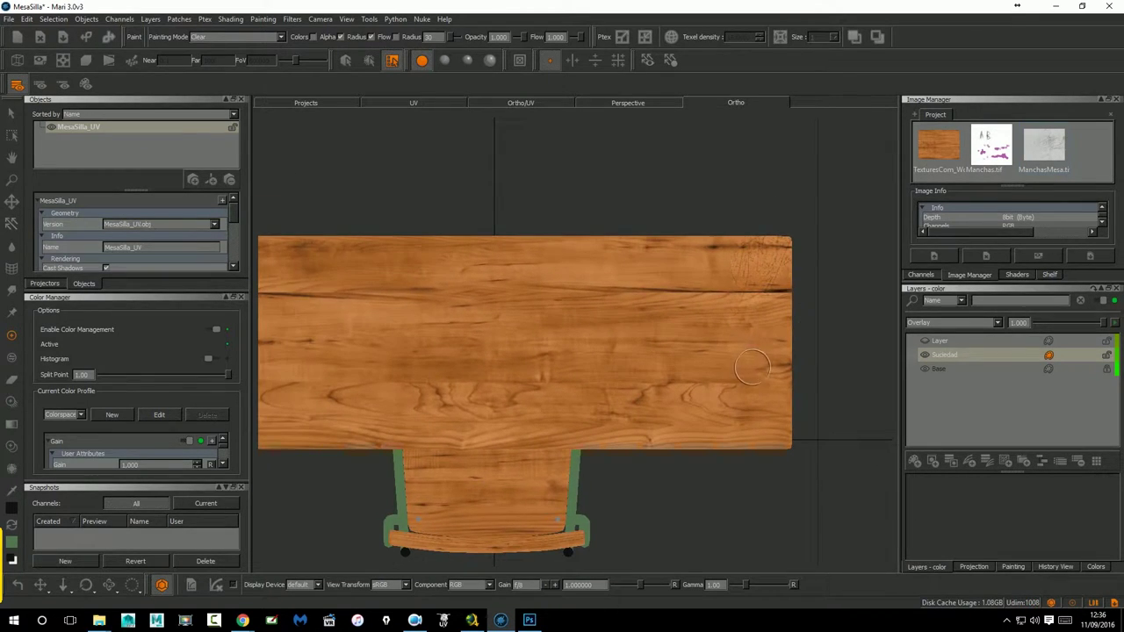
Place ManchasMesa as a paint-through stencil, tilted across the centre of the desk top.
{"action": "left_click_drag", "start_coordinate": [1047, 156], "coordinate": [498, 274]}
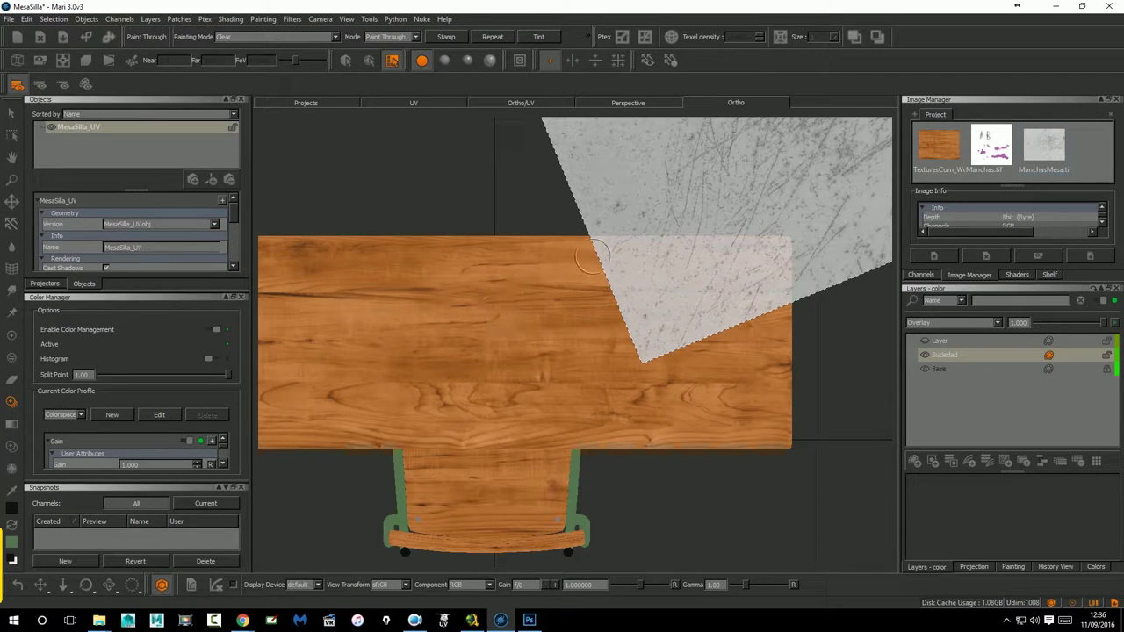
{"action": "left_click_drag", "start_coordinate": [820, 193], "coordinate": [809, 186], "text": "ctrl+shift"}
{"action": "left_click_drag", "start_coordinate": [690, 338], "coordinate": [466, 296], "text": "ctrl+shift"}
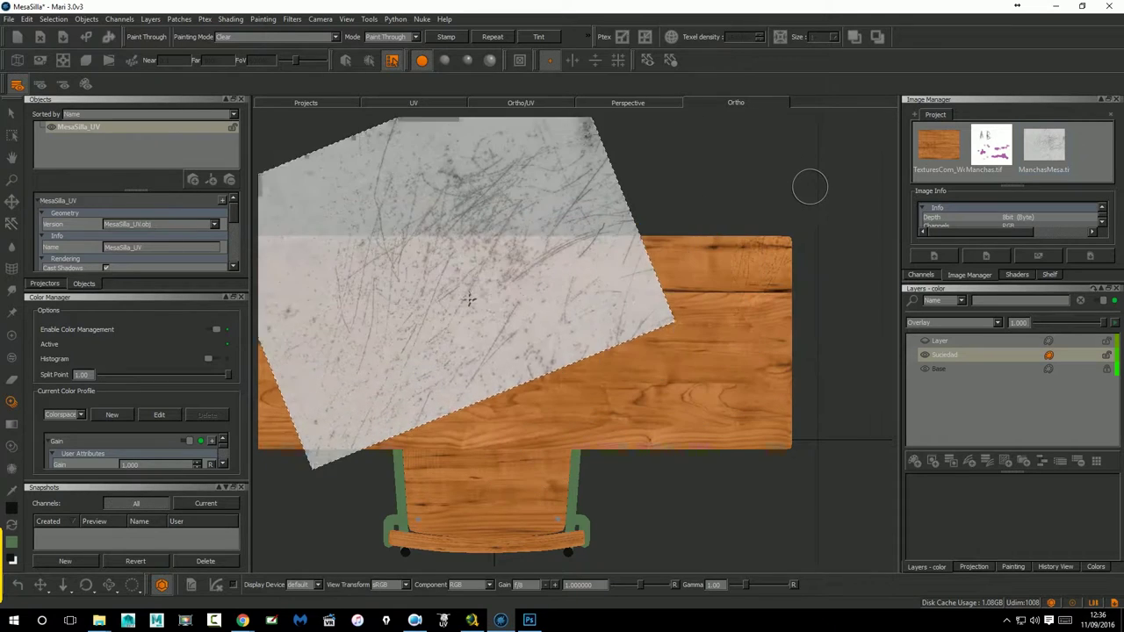
{"action": "middle_click_drag", "start_coordinate": [467, 296], "coordinate": [508, 354]}
{"action": "mouse_move", "coordinate": [508, 354]}
{"action": "left_mouse_down", "text": "ctrl+shift"}
{"action": "mouse_move", "coordinate": [550, 306]}
{"action": "mouse_move", "coordinate": [504, 231]}
{"action": "mouse_move", "coordinate": [492, 303]}
{"action": "mouse_move", "coordinate": [697, 304]}
{"action": "left_mouse_up", "text": "ctrl+shift"}
{"action": "left_click_drag", "start_coordinate": [612, 333], "coordinate": [759, 397], "text": "ctrl+shift"}
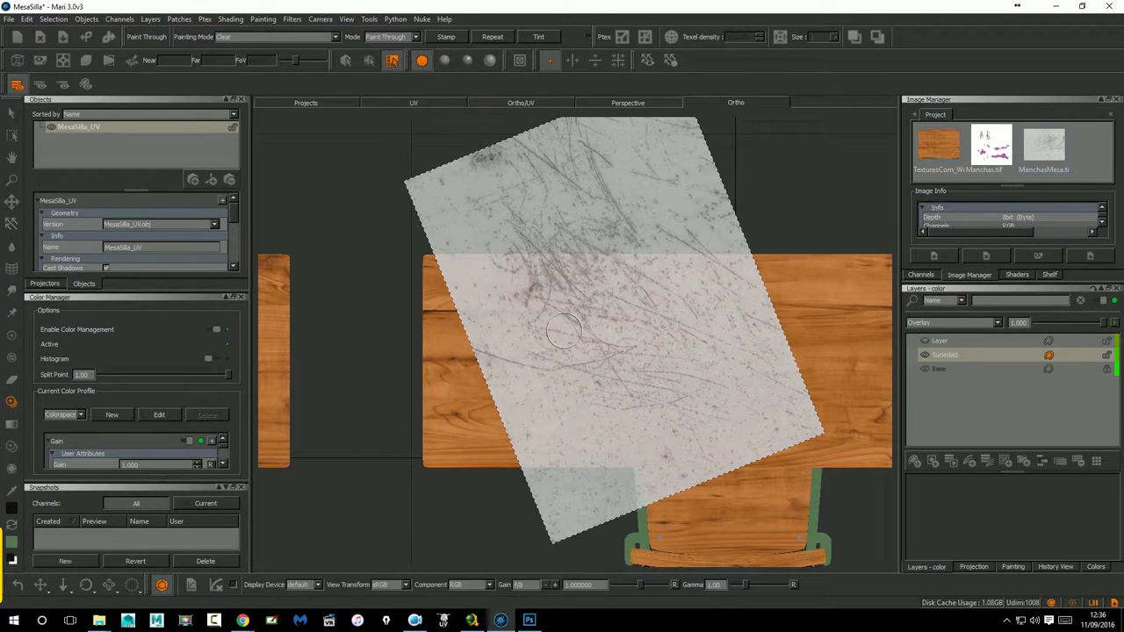
In Photoshop, open TexturesCom_MetalScratches0087_2_seamless_S.jpg, choosing No modificar for its missing profile.
{"action": "left_click", "coordinate": [529, 620]}
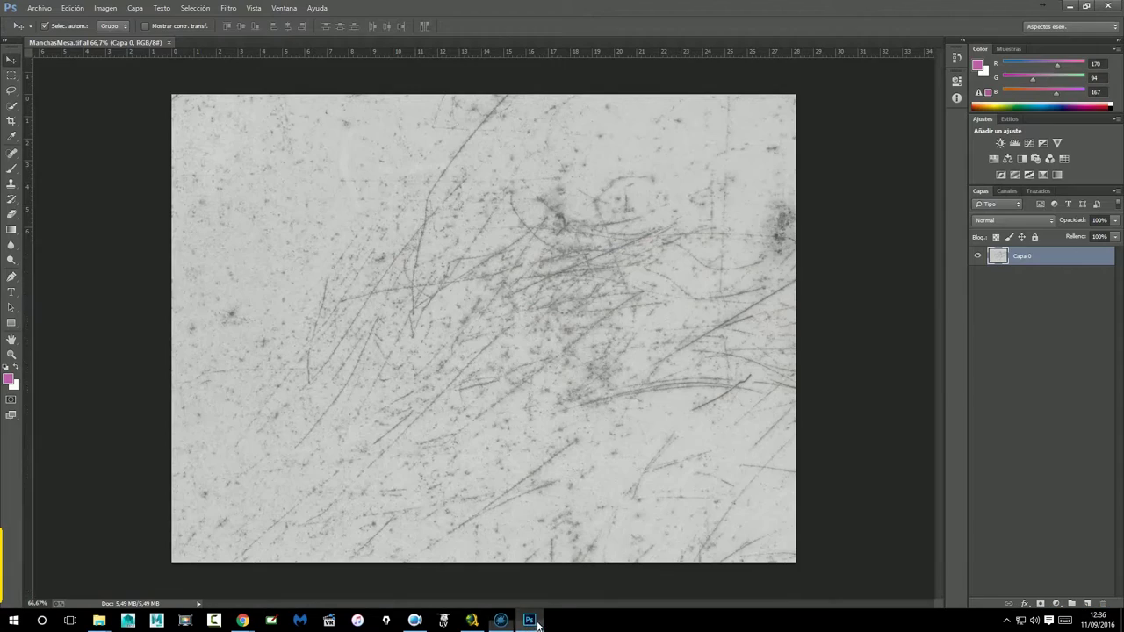
{"action": "left_click", "coordinate": [38, 8]}
{"action": "left_click", "coordinate": [53, 29]}
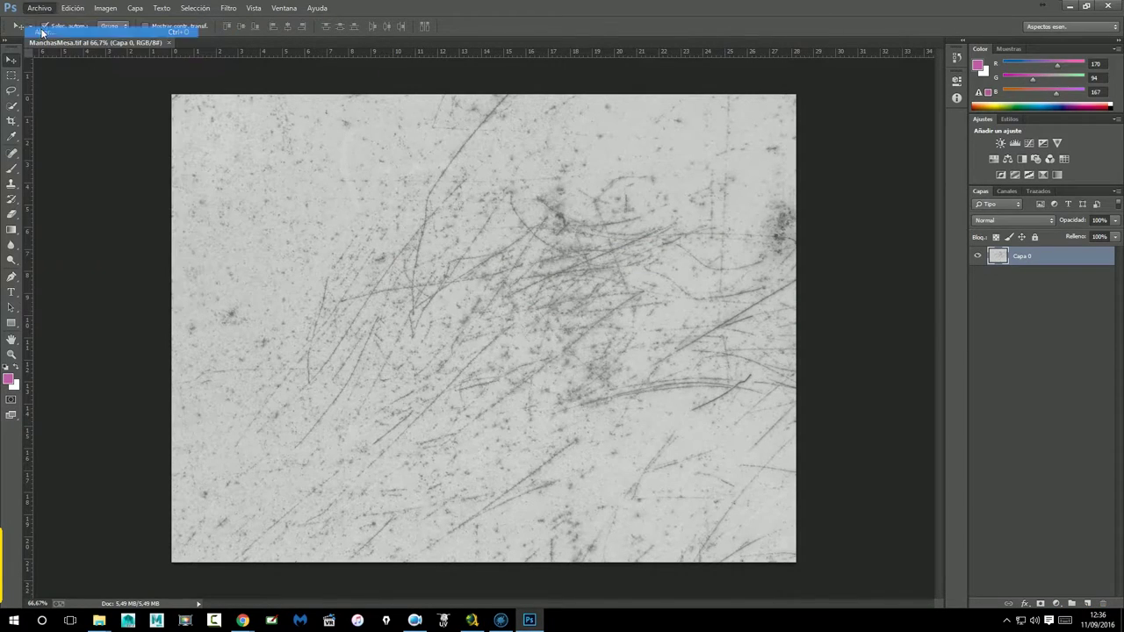
{"action": "double_click", "coordinate": [375, 258]}
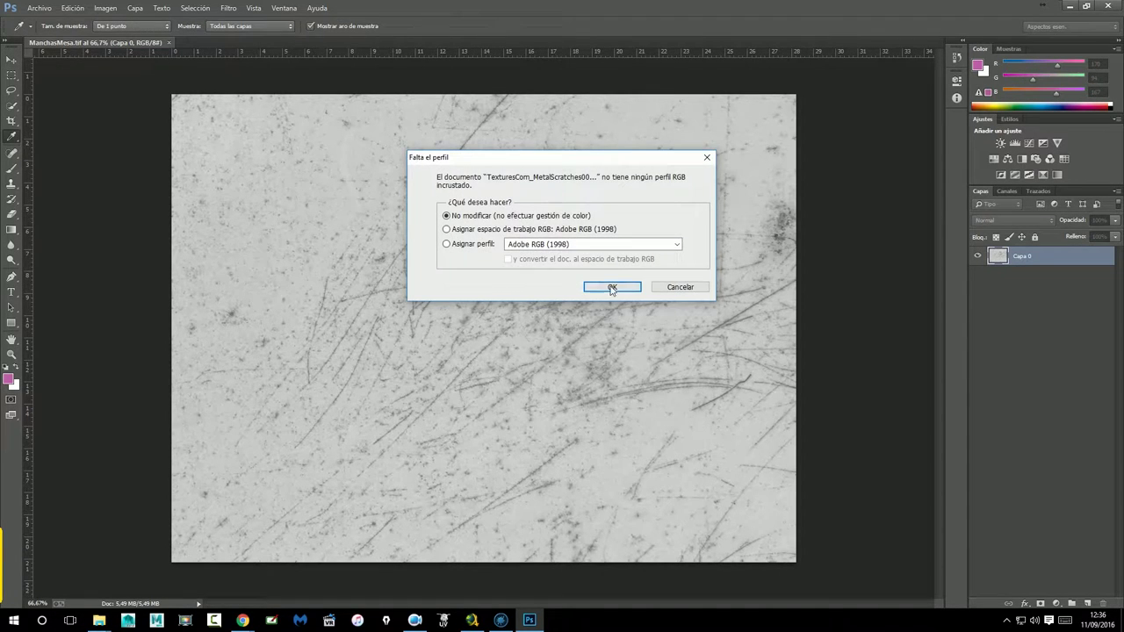
{"action": "left_click", "coordinate": [612, 288]}
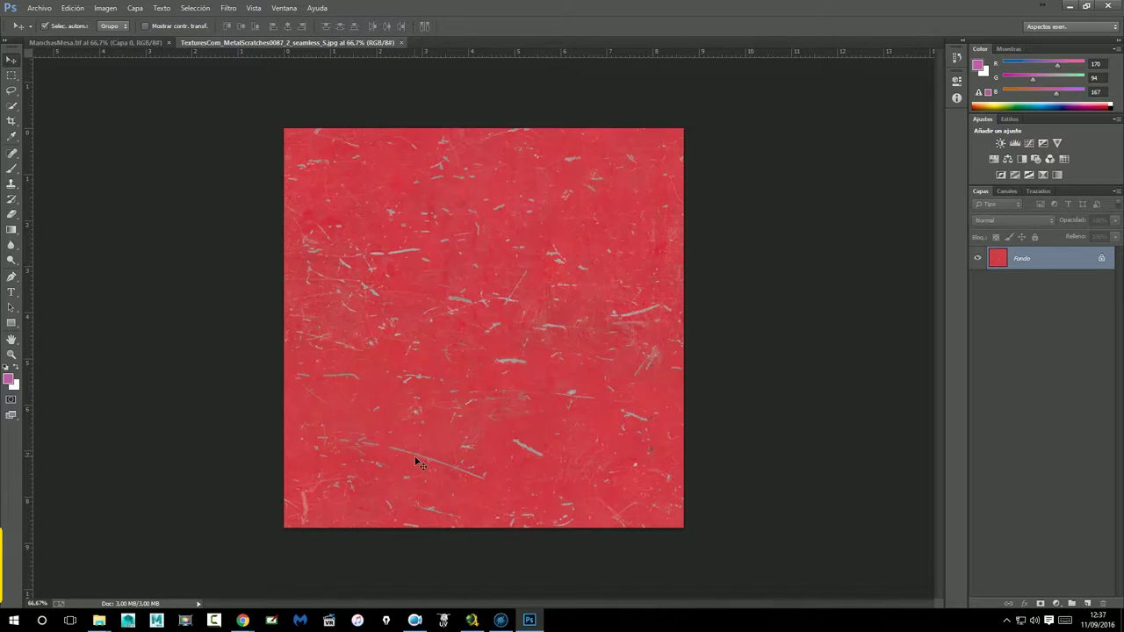
Unlock Fondo into Capa 0, then desaturate and invert the texture.
{"action": "double_click", "coordinate": [1108, 264]}
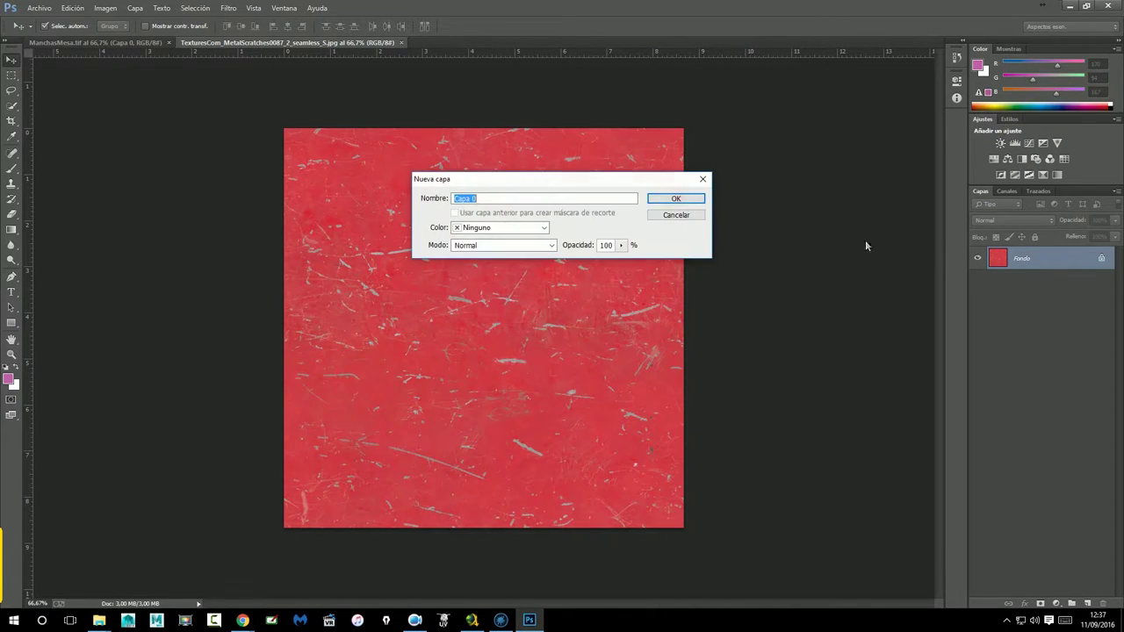
{"action": "left_click", "coordinate": [662, 193]}
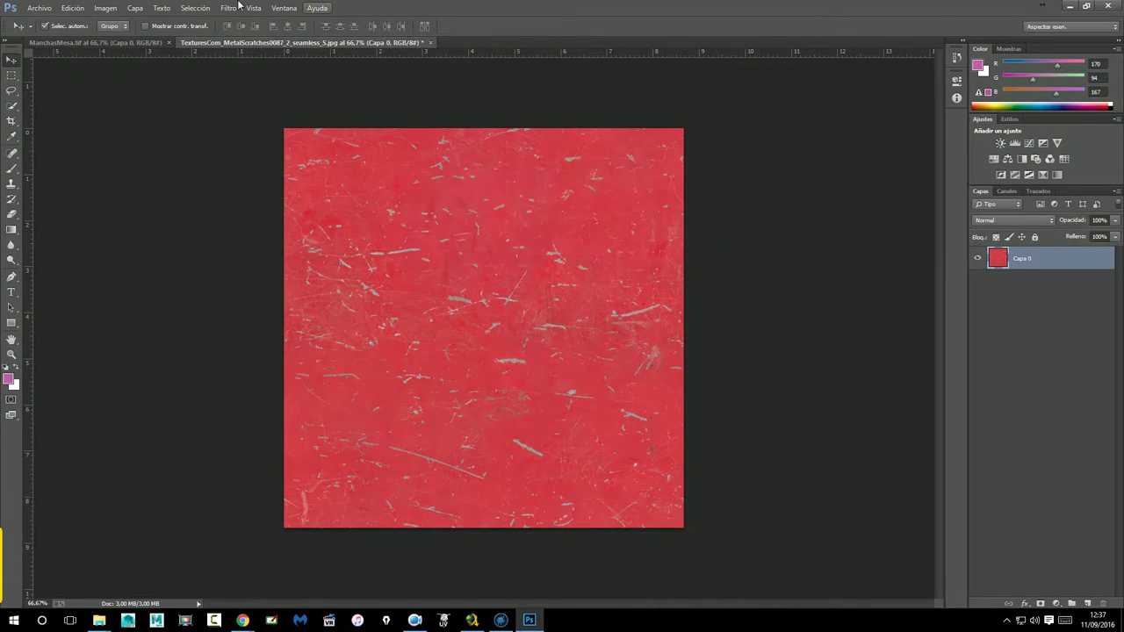
{"action": "left_click", "coordinate": [105, 8]}
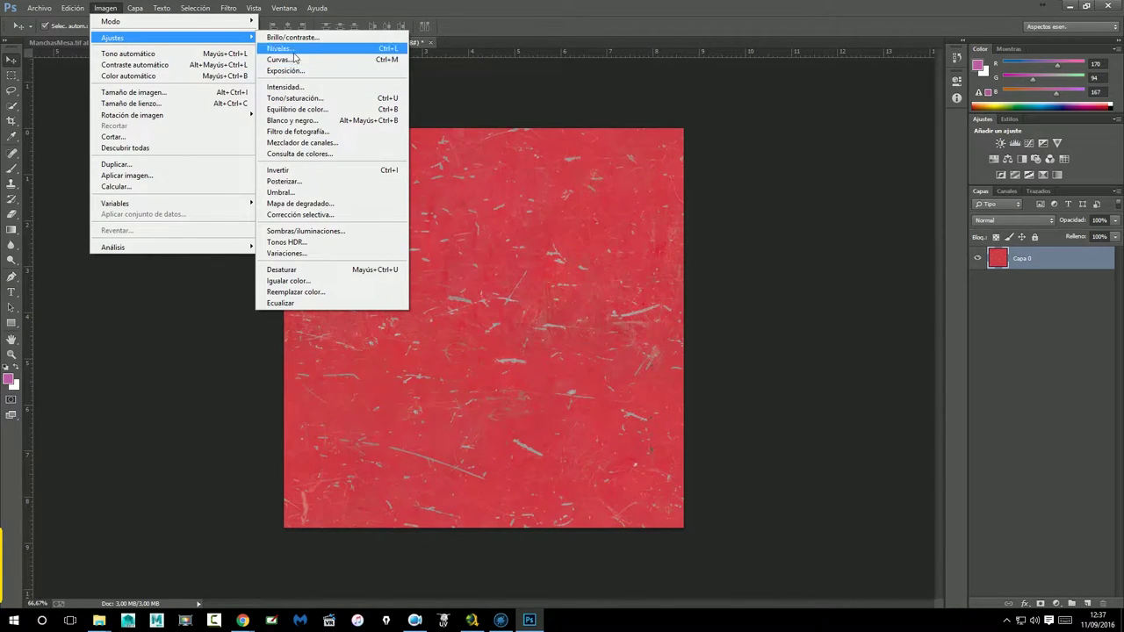
{"action": "left_click", "coordinate": [296, 268]}
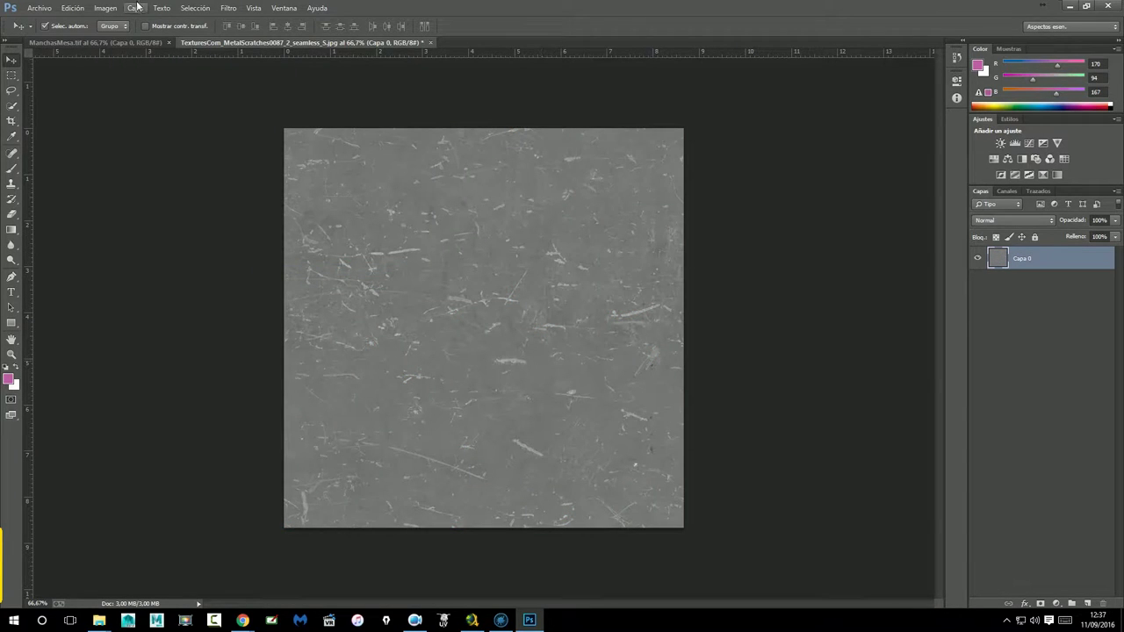
{"action": "left_click", "coordinate": [105, 8]}
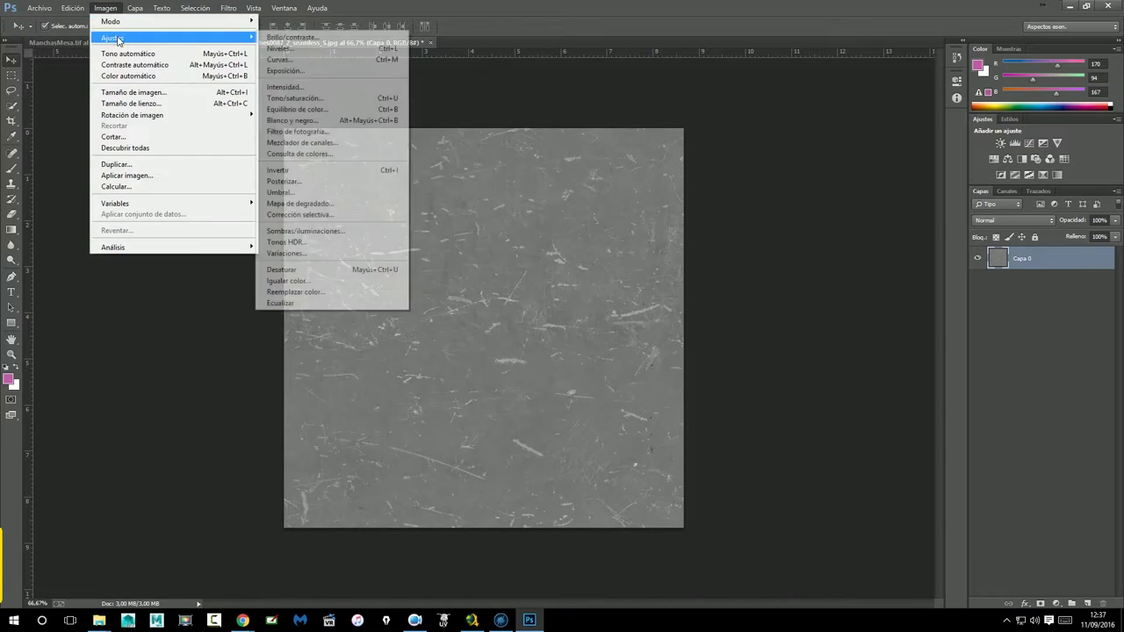
{"action": "mouse_move", "coordinate": [113, 38]}
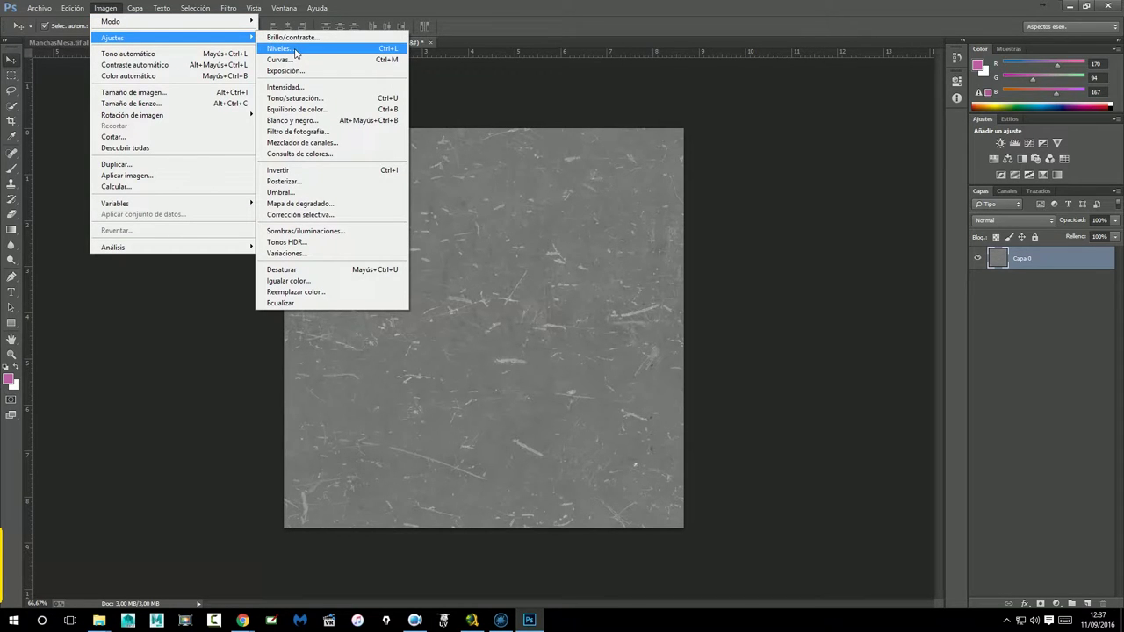
{"action": "left_click", "coordinate": [299, 170]}
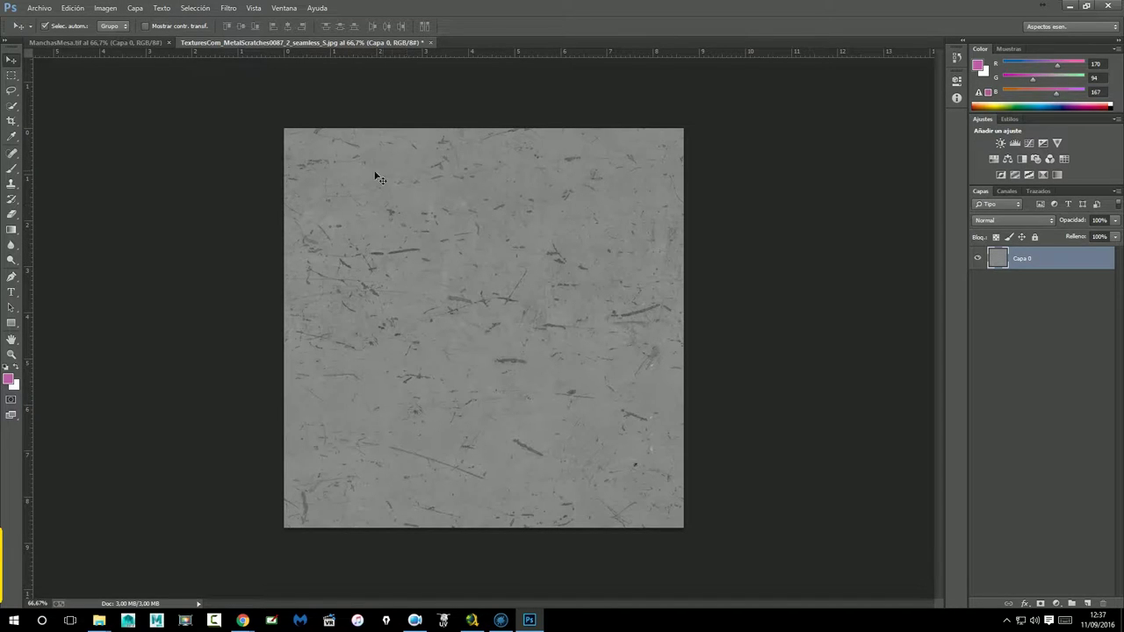
Apply two Levels passes: white input 179, then black input 59.
{"action": "left_click", "coordinate": [105, 8]}
{"action": "mouse_move", "coordinate": [114, 38]}
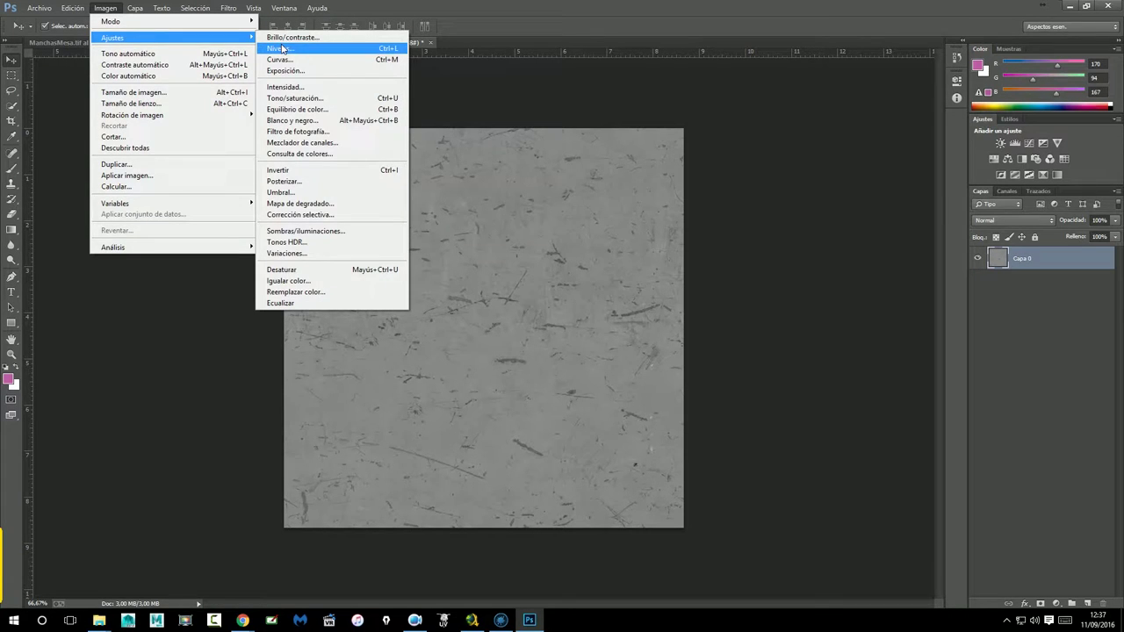
{"action": "left_click", "coordinate": [282, 50]}
{"action": "left_click_drag", "start_coordinate": [603, 267], "coordinate": [550, 272]}
{"action": "left_click", "coordinate": [650, 155]}
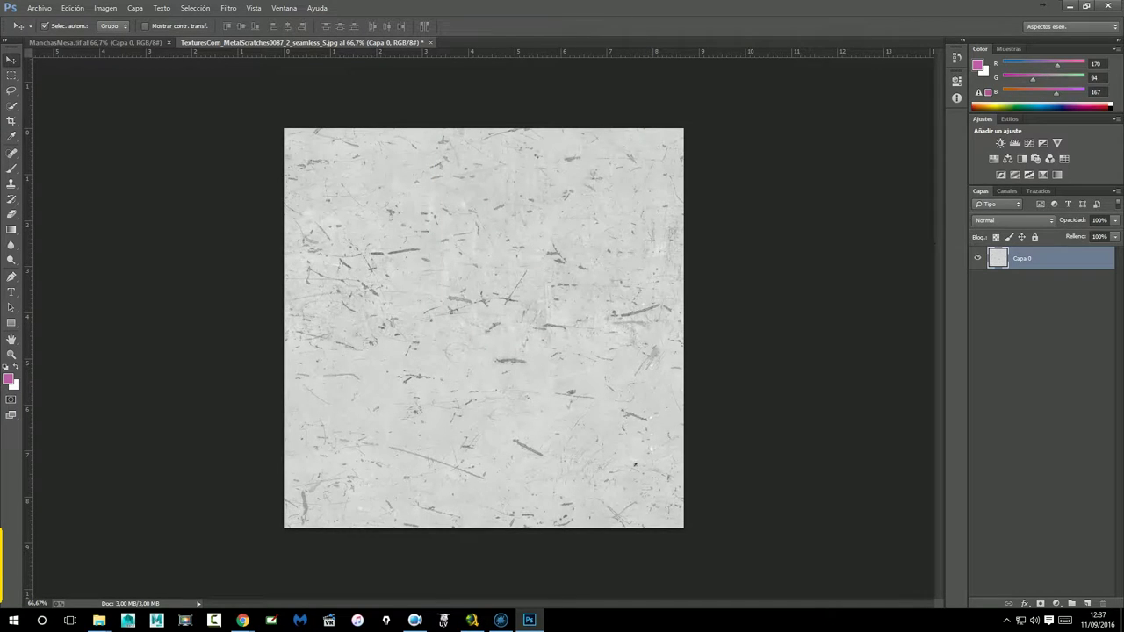
{"action": "left_click", "coordinate": [104, 9]}
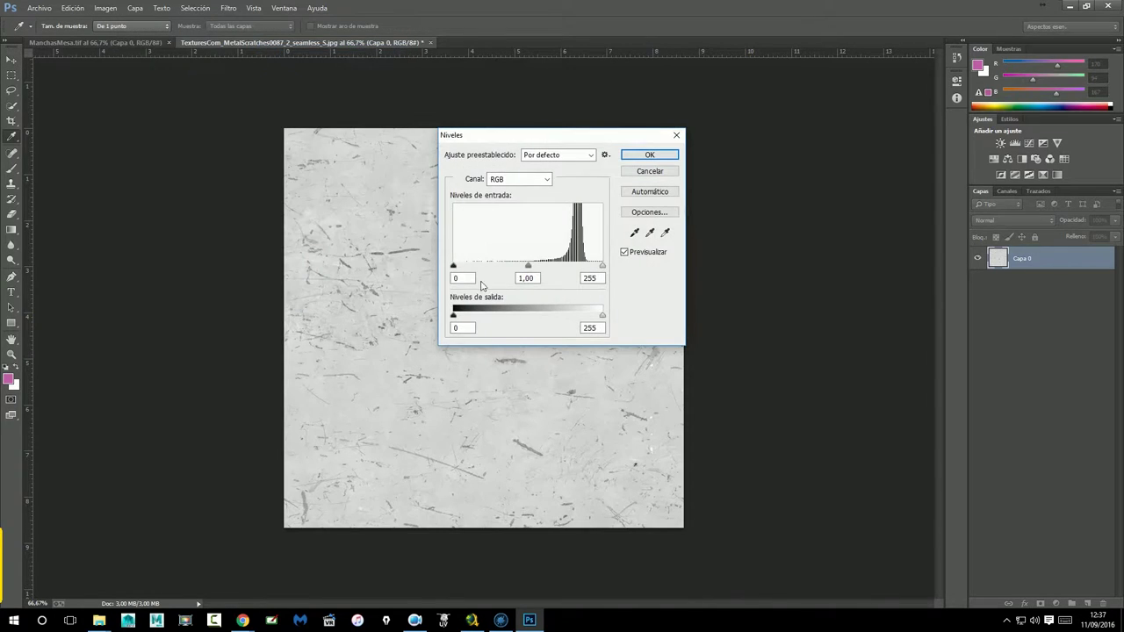
{"action": "left_click_drag", "start_coordinate": [453, 265], "coordinate": [486, 267]}
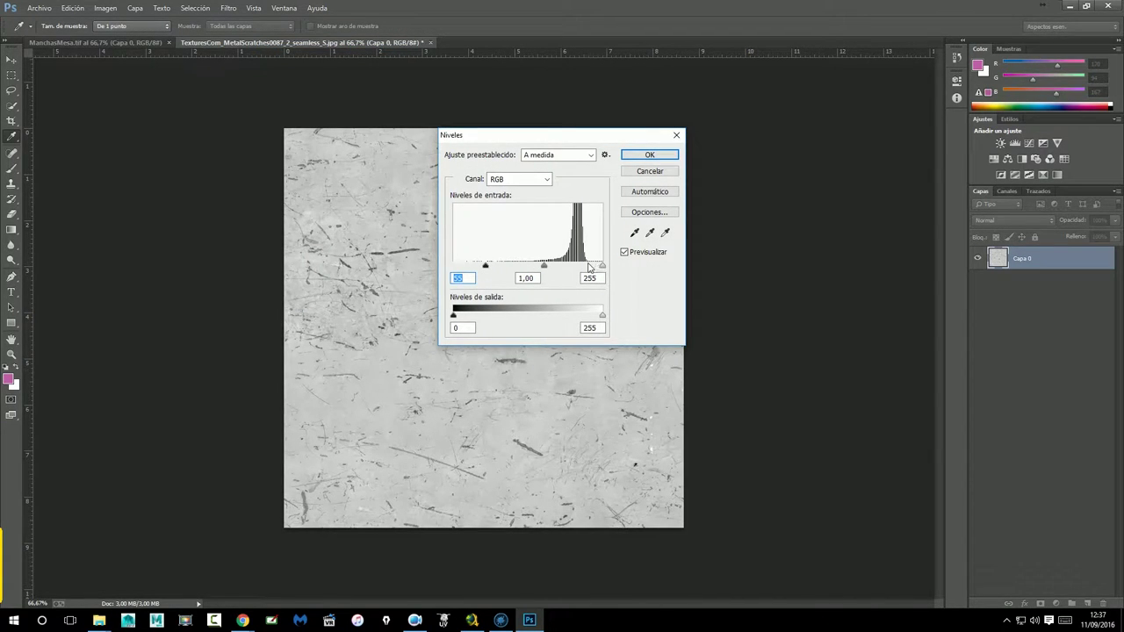
{"action": "left_click", "coordinate": [650, 154]}
{"action": "left_click", "coordinate": [39, 8]}
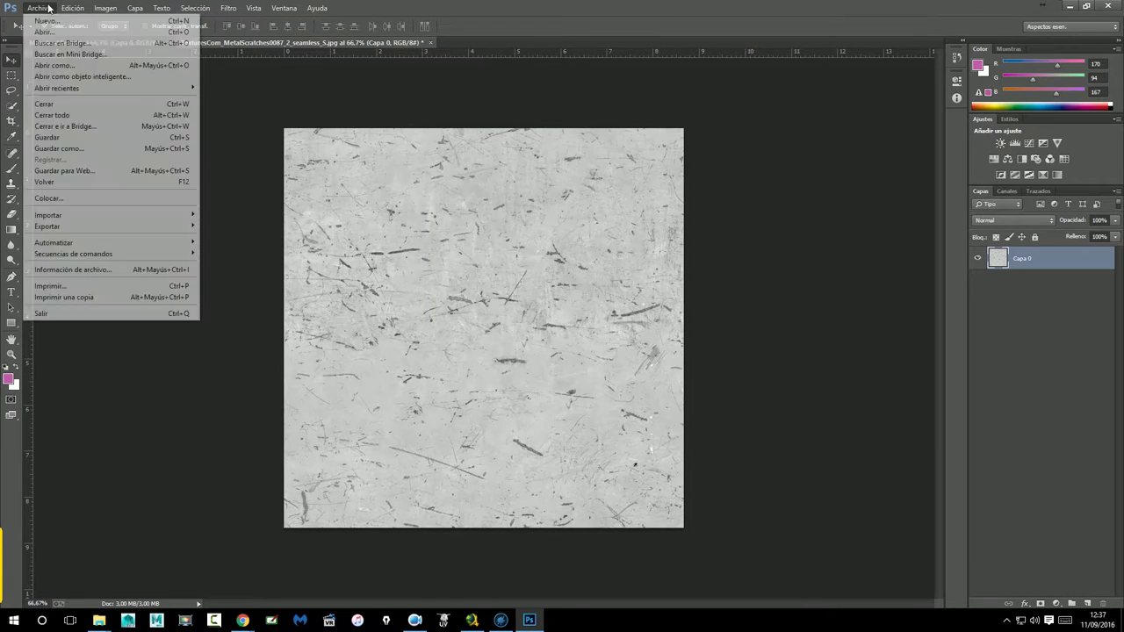
Save the grey texture as ManchasMesas02.tif, accepting the TIFF options and layers warning.
{"action": "left_click", "coordinate": [72, 151]}
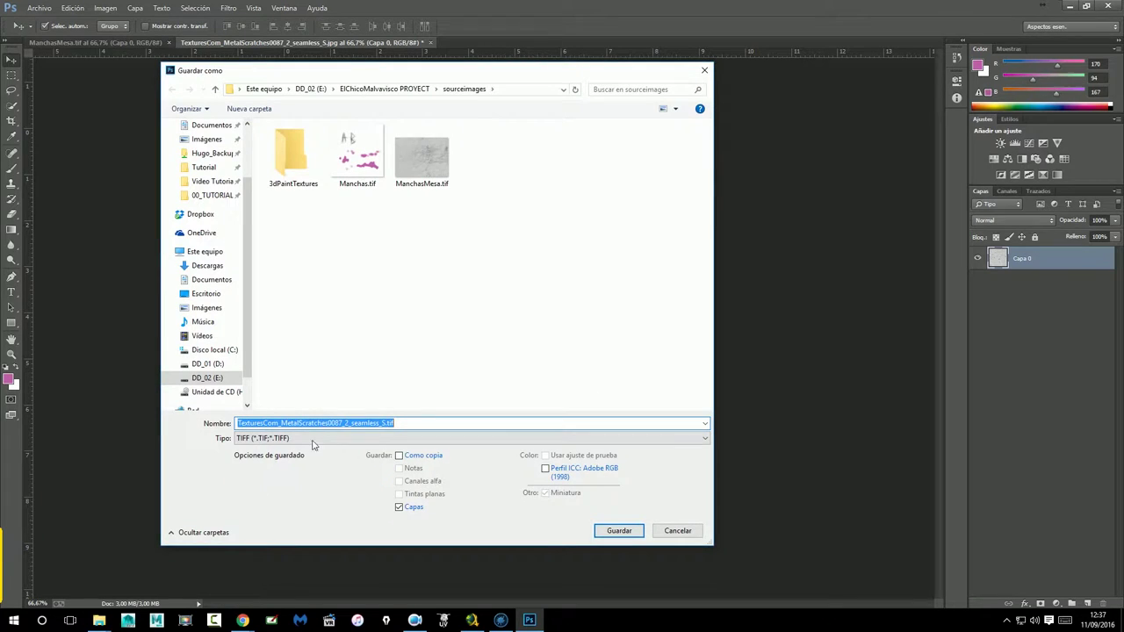
{"action": "left_click", "coordinate": [619, 532]}
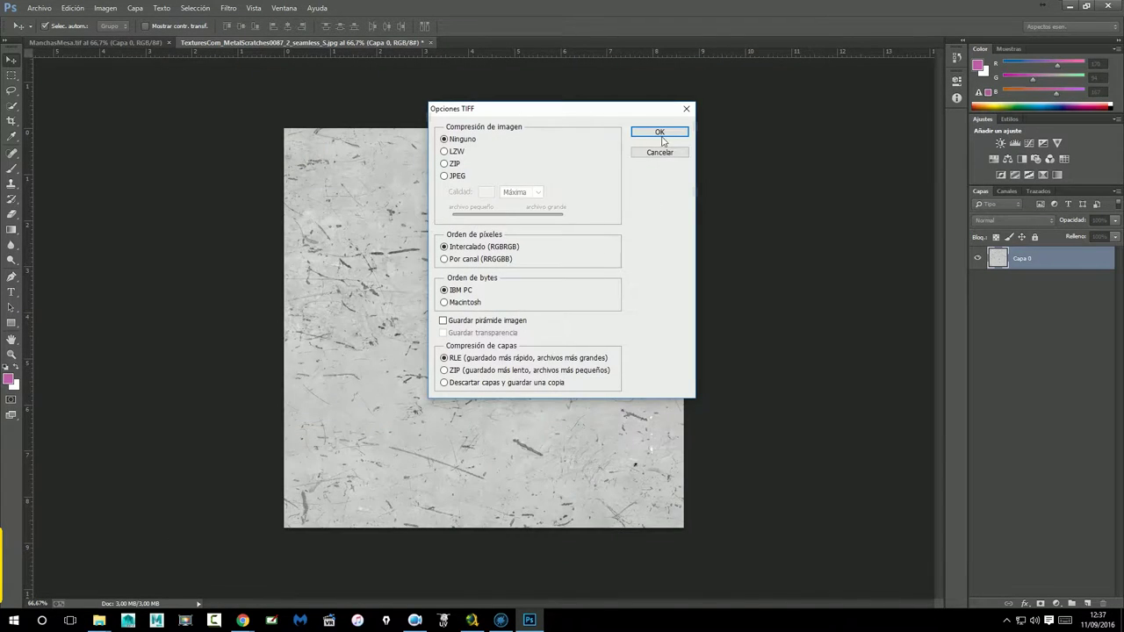
{"action": "left_click", "coordinate": [661, 137]}
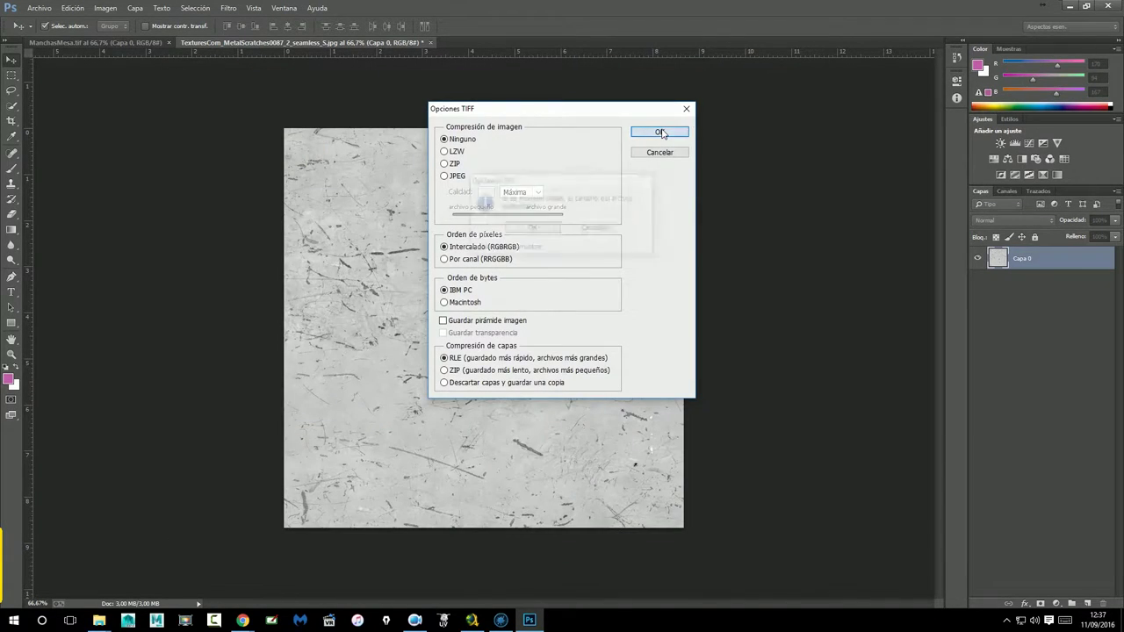
{"action": "left_click", "coordinate": [589, 230]}
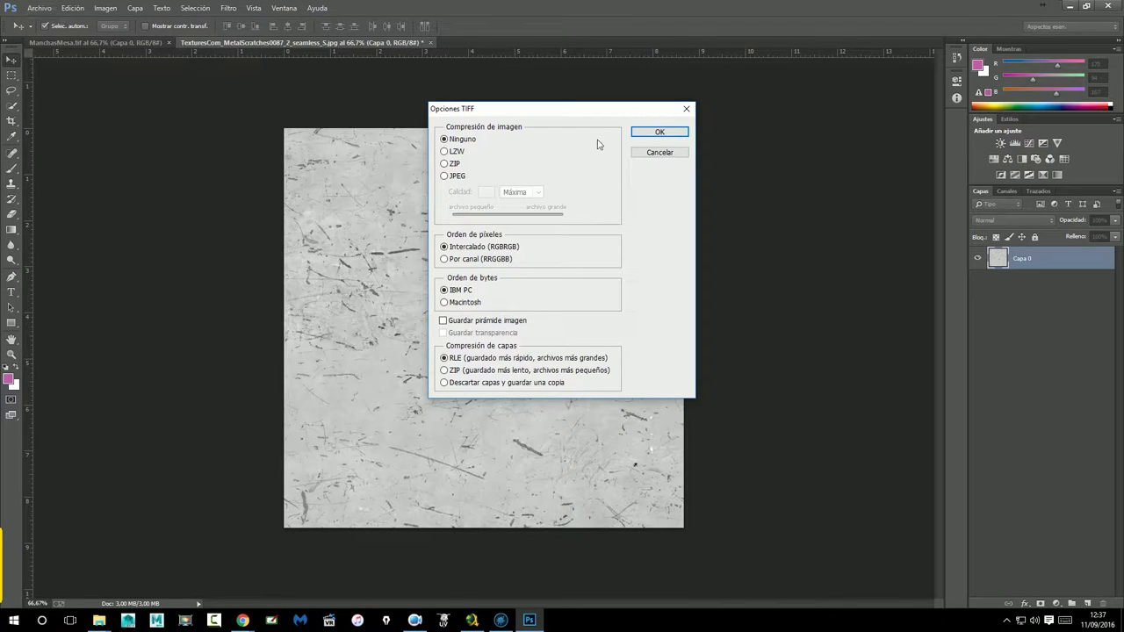
{"action": "left_click", "coordinate": [659, 152]}
{"action": "left_click", "coordinate": [40, 8]}
{"action": "left_click", "coordinate": [60, 148]}
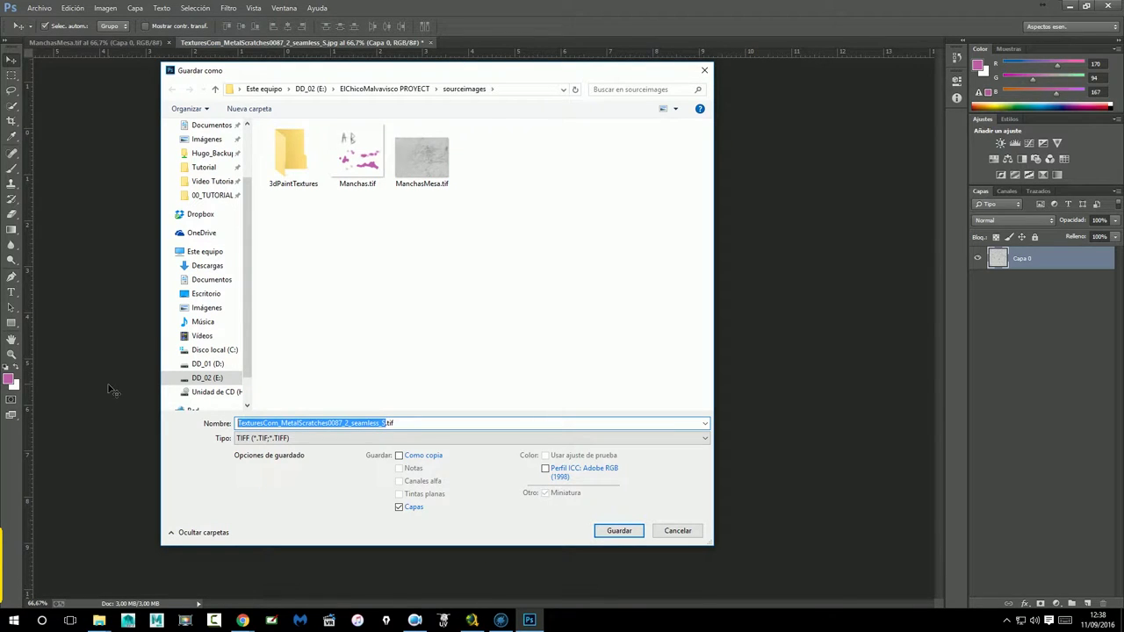
{"action": "type", "text": "ManchasMesas02"}
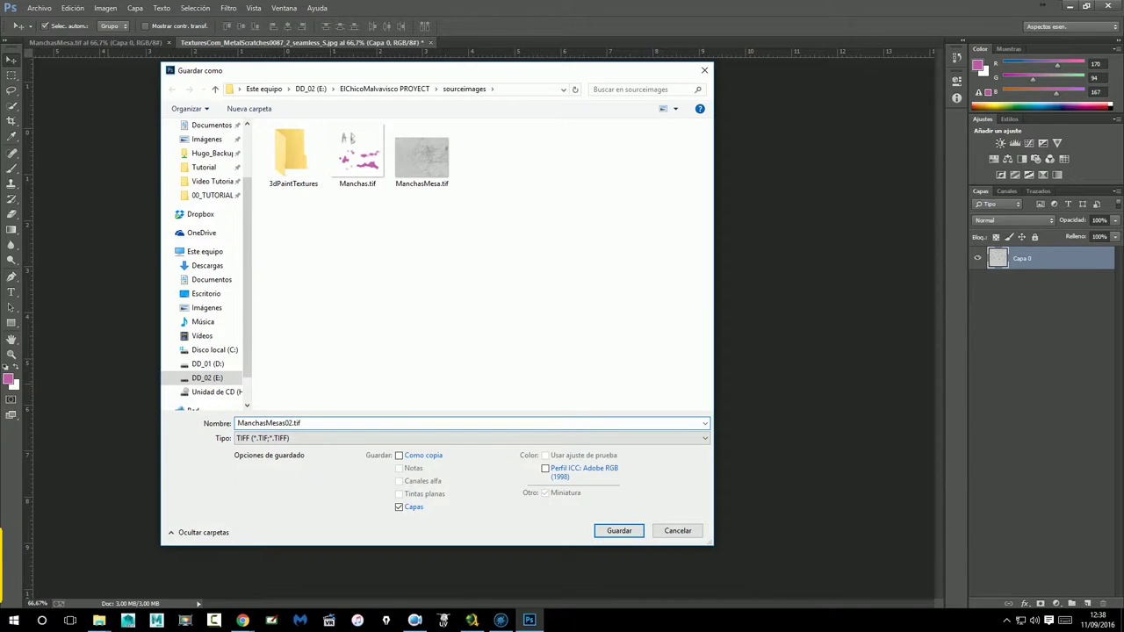
{"action": "key", "text": "Return"}
{"action": "left_click", "coordinate": [656, 131]}
{"action": "left_click", "coordinate": [531, 228]}
Load ManchasMesas02 into Mari and place it as a rotated, enlarged stencil over the desktop.
{"action": "left_click", "coordinate": [1068, 6]}
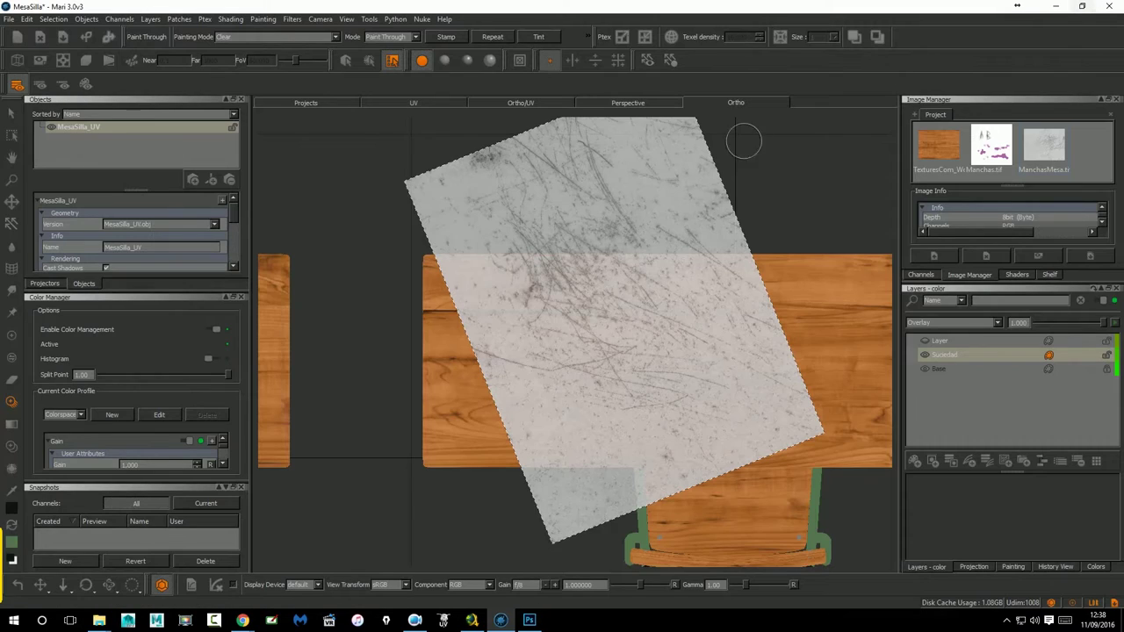
{"action": "left_click", "coordinate": [933, 256]}
{"action": "double_click", "coordinate": [544, 276]}
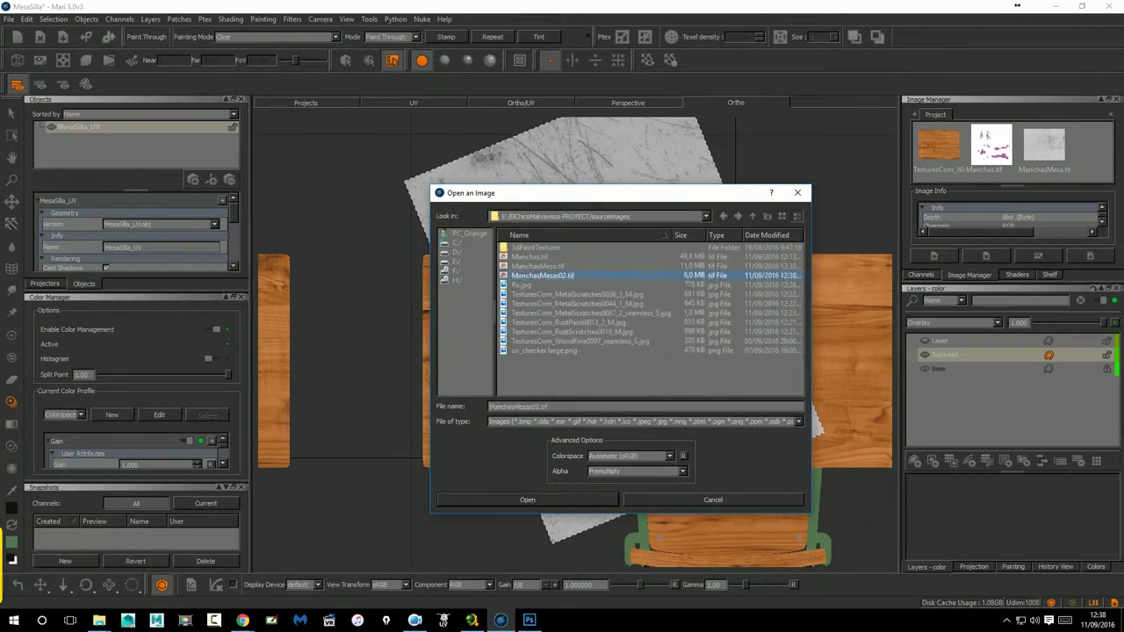
{"action": "left_click", "coordinate": [1111, 178]}
{"action": "left_click_drag", "start_coordinate": [945, 158], "coordinate": [792, 192]}
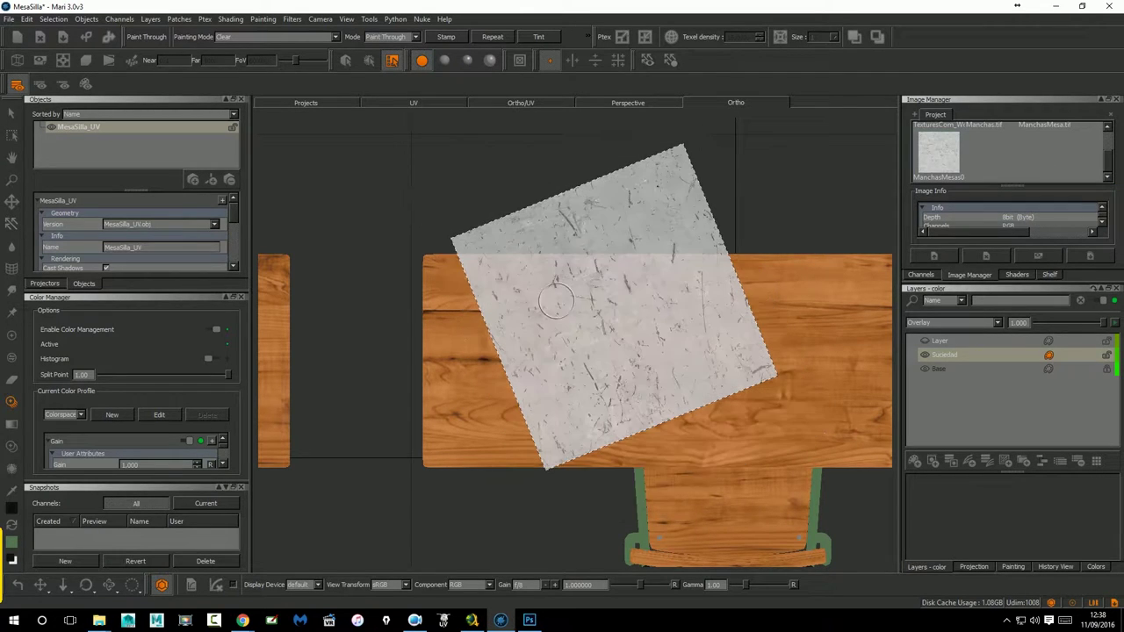
{"action": "scroll", "coordinate": [612, 329], "scroll_direction": "up", "scroll_amount": 3}
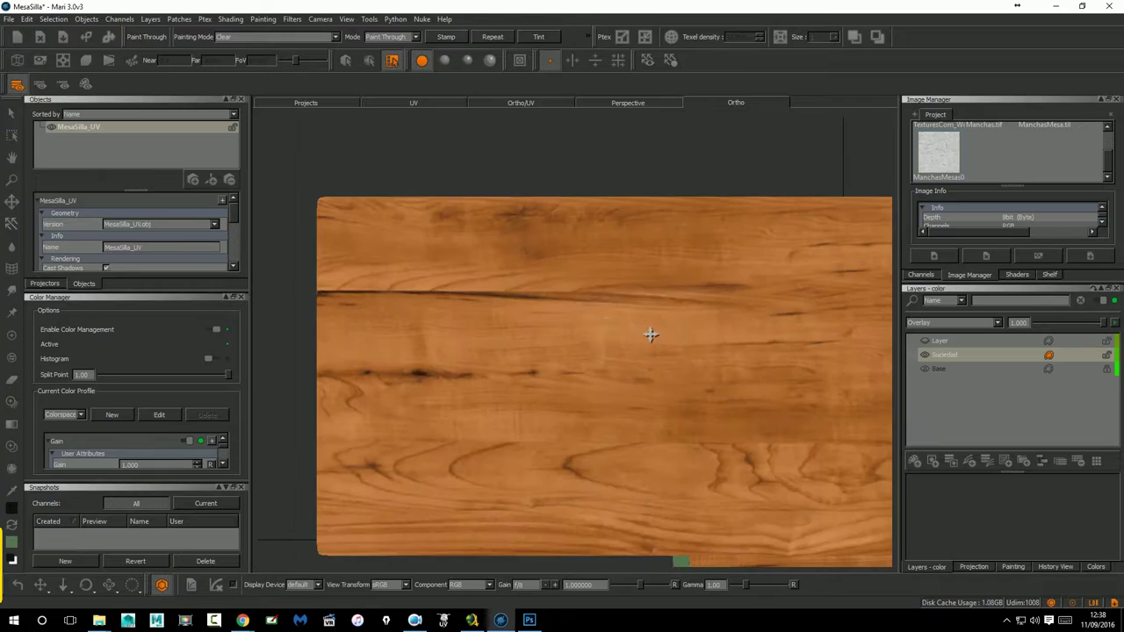
{"action": "middle_click_drag", "start_coordinate": [652, 333], "coordinate": [549, 269]}
{"action": "mouse_move", "coordinate": [537, 268]}
{"action": "left_mouse_down"}
{"action": "mouse_move", "coordinate": [538, 293]}
{"action": "mouse_move", "coordinate": [558, 282]}
{"action": "mouse_move", "coordinate": [597, 355]}
{"action": "left_mouse_up"}
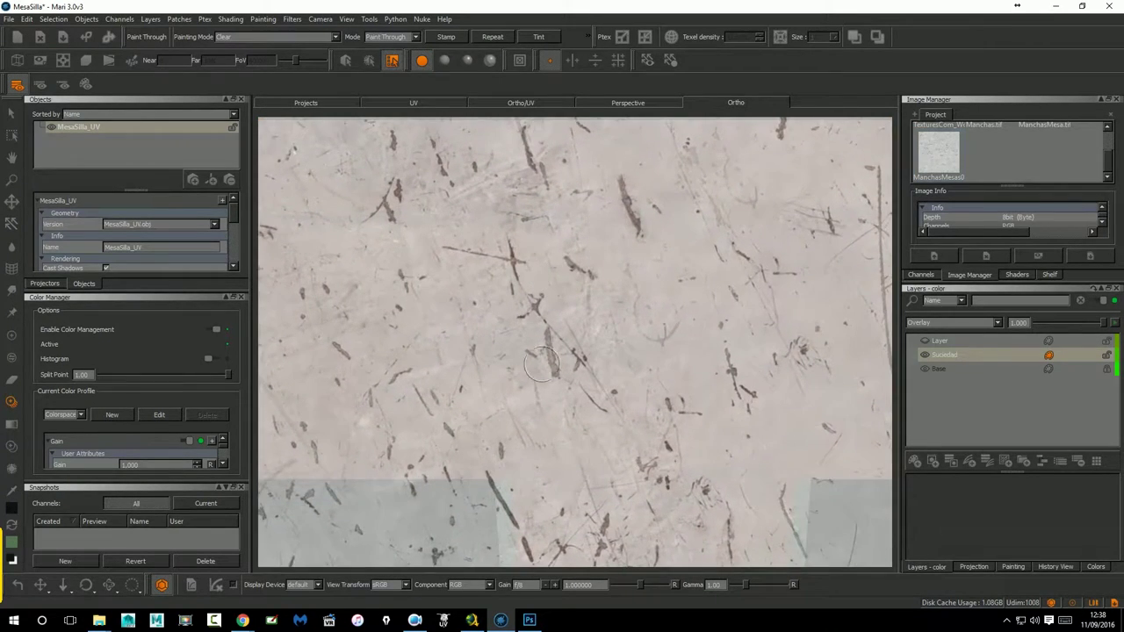
Paint scratches through the stencil onto Suciedad, using Normal painting mode instead of Clear.
{"action": "left_click", "coordinate": [579, 362]}
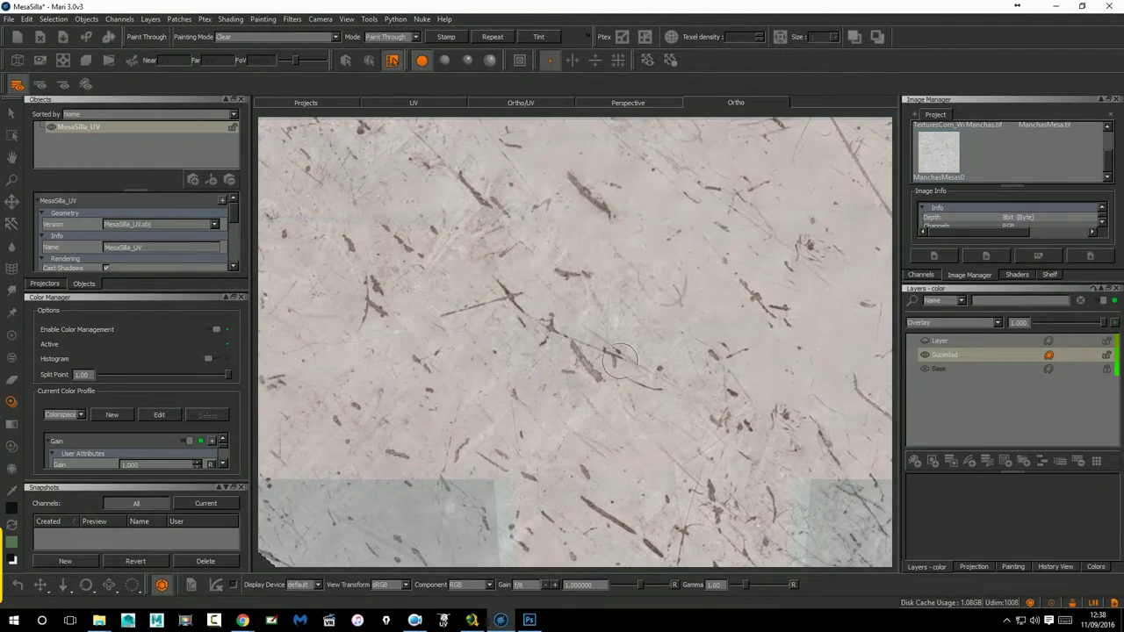
{"action": "left_click", "coordinate": [541, 320]}
{"action": "left_click", "coordinate": [980, 355]}
{"action": "left_click", "coordinate": [226, 37]}
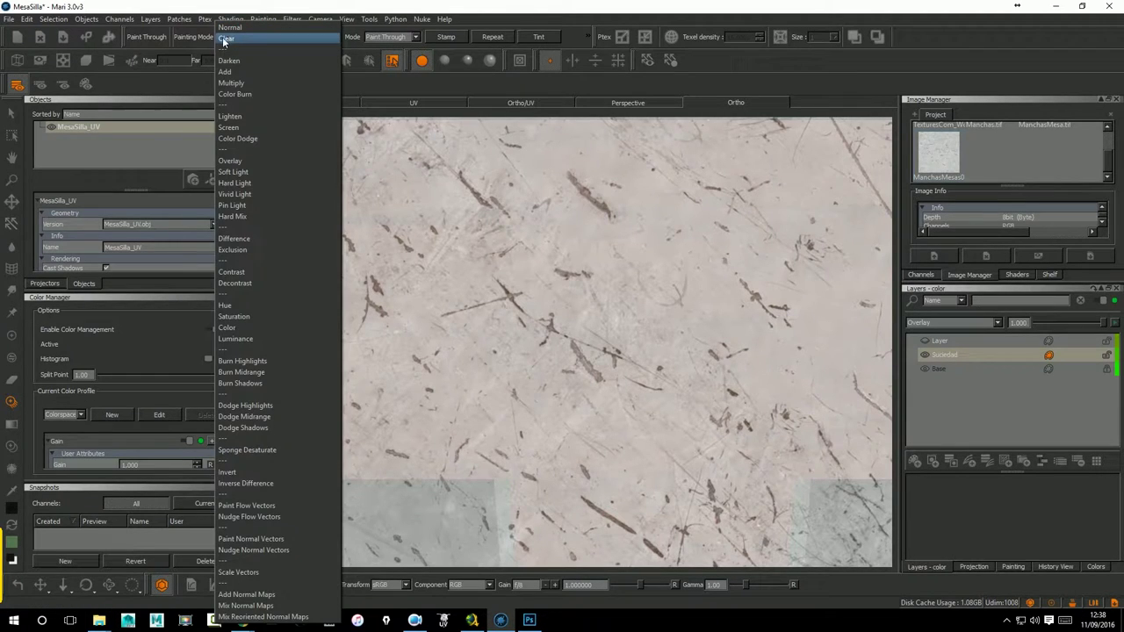
{"action": "left_click", "coordinate": [230, 27]}
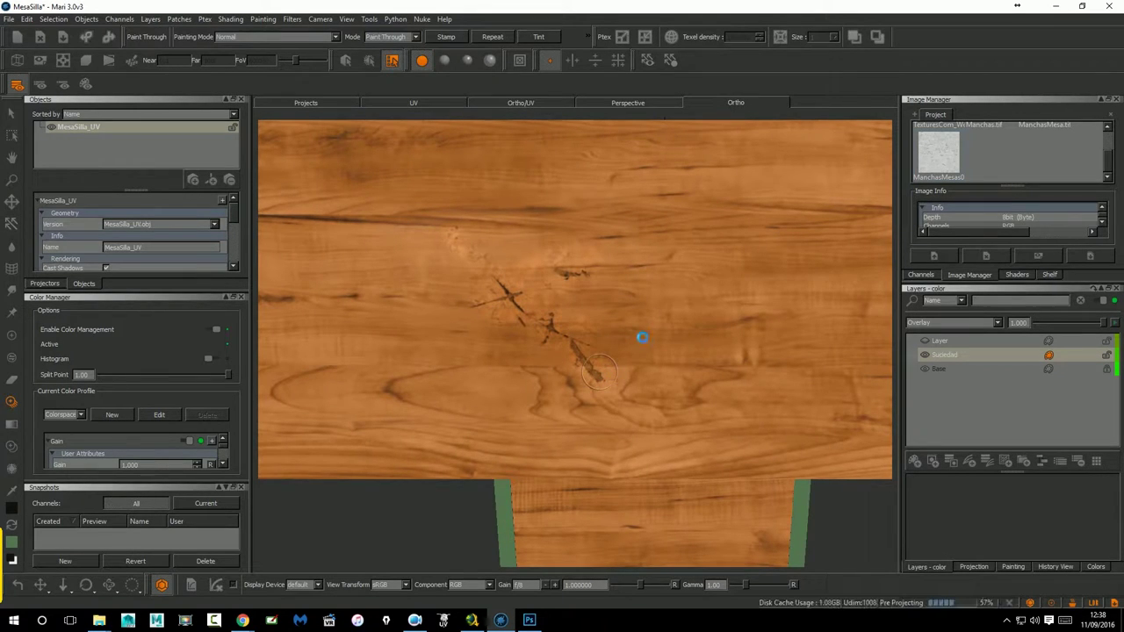
{"action": "mouse_move", "coordinate": [705, 325]}
{"action": "right_mouse_down", "text": "alt"}
{"action": "mouse_move", "coordinate": [627, 326]}
{"action": "mouse_move", "coordinate": [742, 325]}
{"action": "right_mouse_up", "text": "alt"}
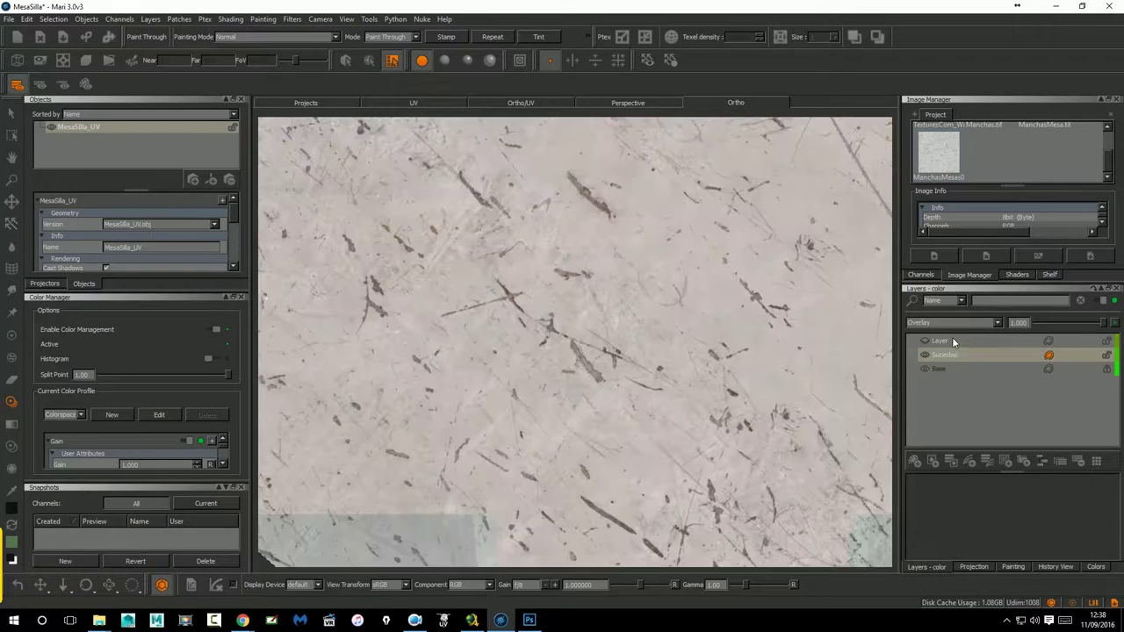
{"action": "left_click", "coordinate": [945, 322]}
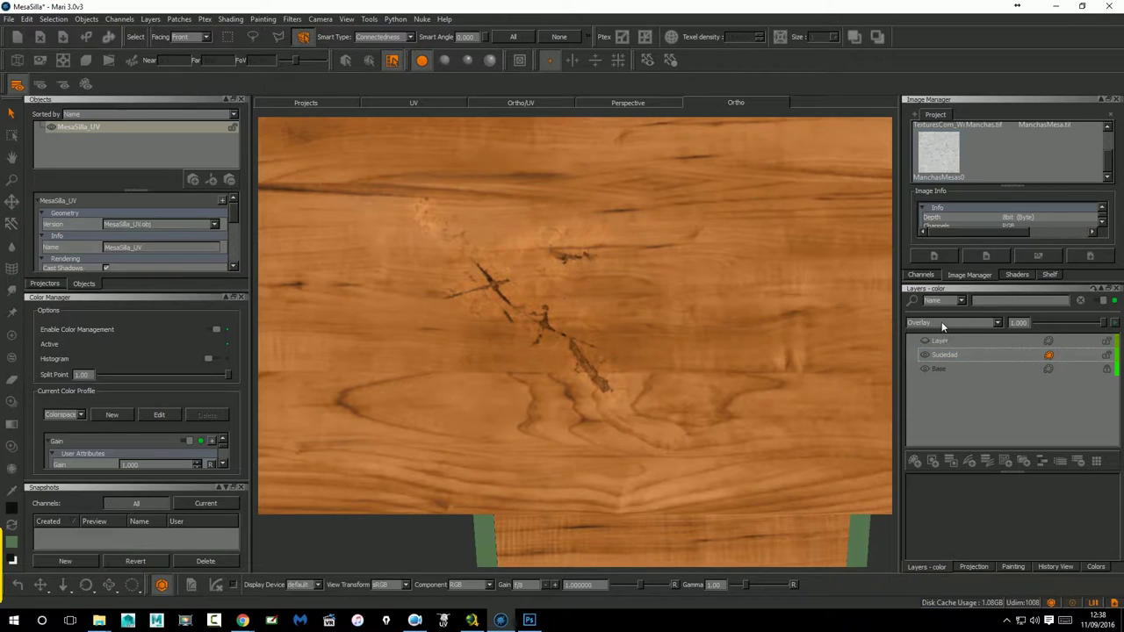
Change the Suciedad layer's blend mode from Overlay to Soft Light, then return to Photoshop.
{"action": "left_click", "coordinate": [940, 323]}
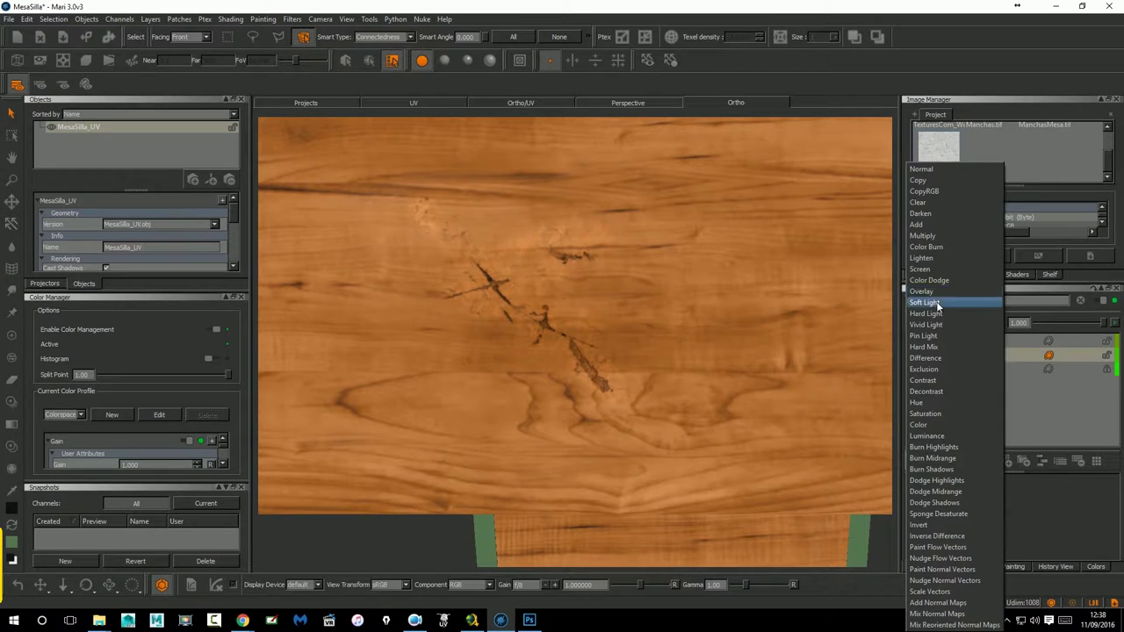
{"action": "left_click", "coordinate": [937, 302]}
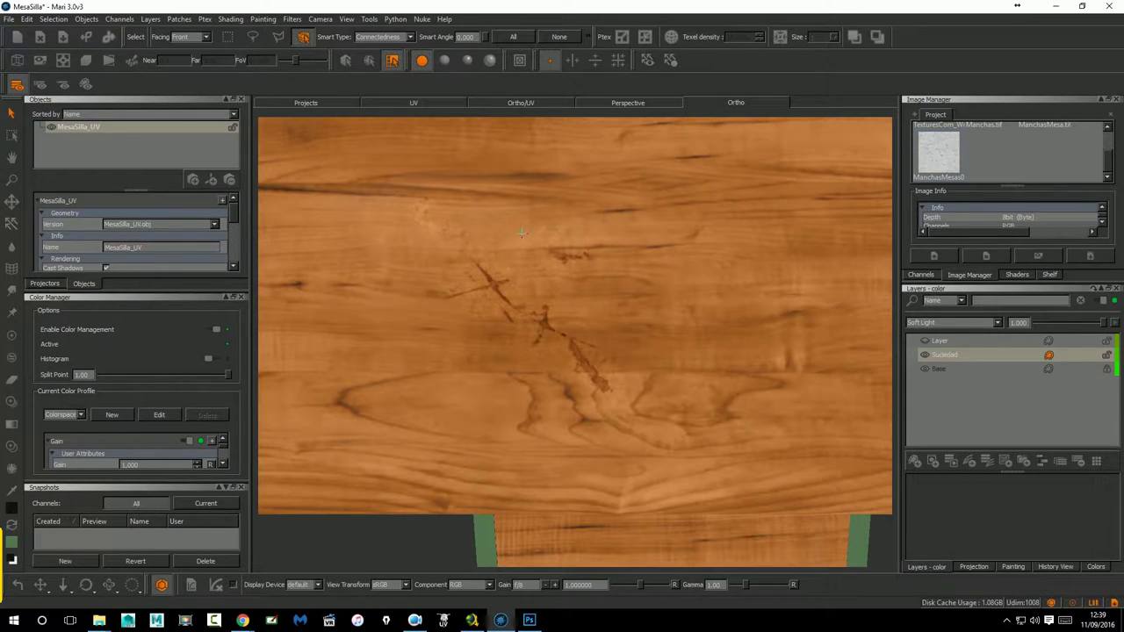
{"action": "left_click", "coordinate": [531, 622]}
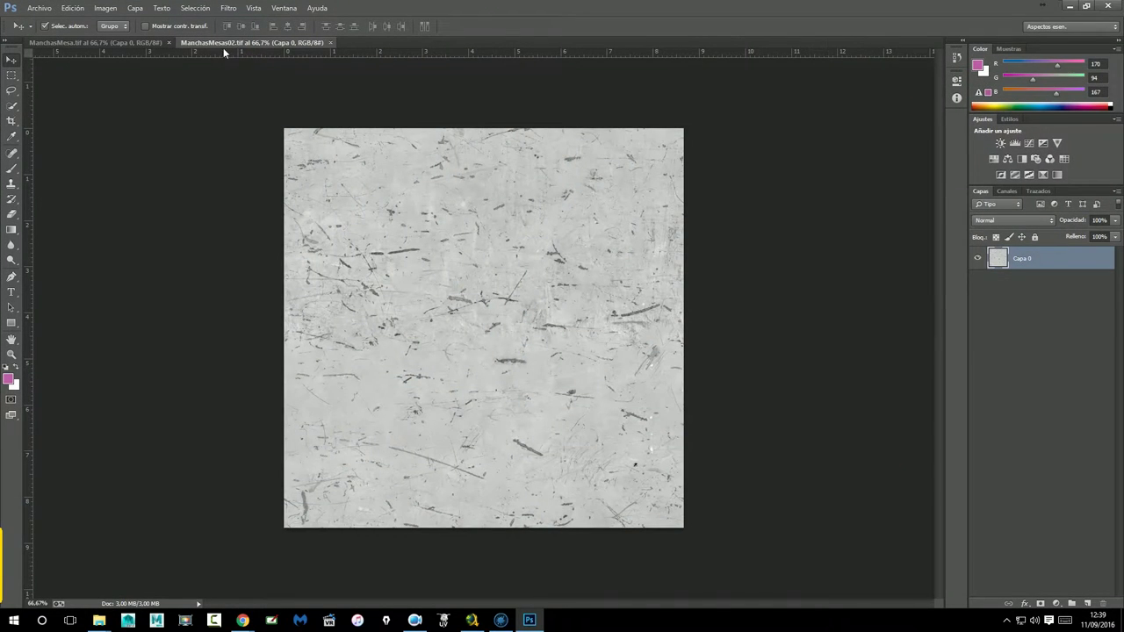
Brighten the texture with Levels, pulling the white input slider left.
{"action": "left_click", "coordinate": [106, 8]}
{"action": "mouse_move", "coordinate": [112, 37]}
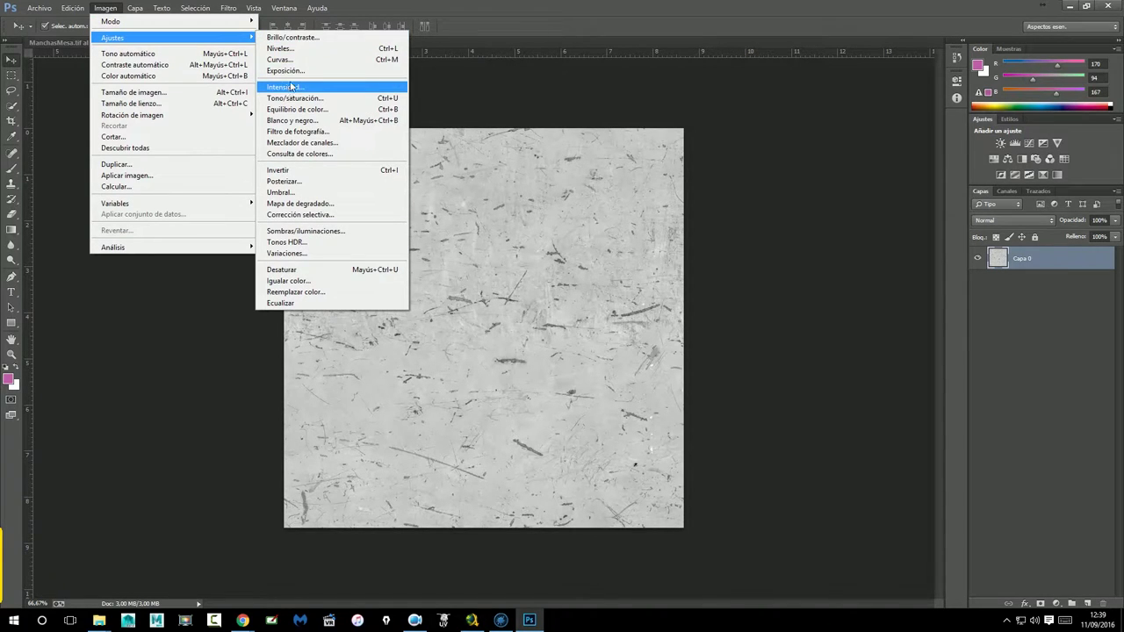
{"action": "left_click", "coordinate": [295, 50]}
{"action": "left_click_drag", "start_coordinate": [602, 265], "coordinate": [569, 273]}
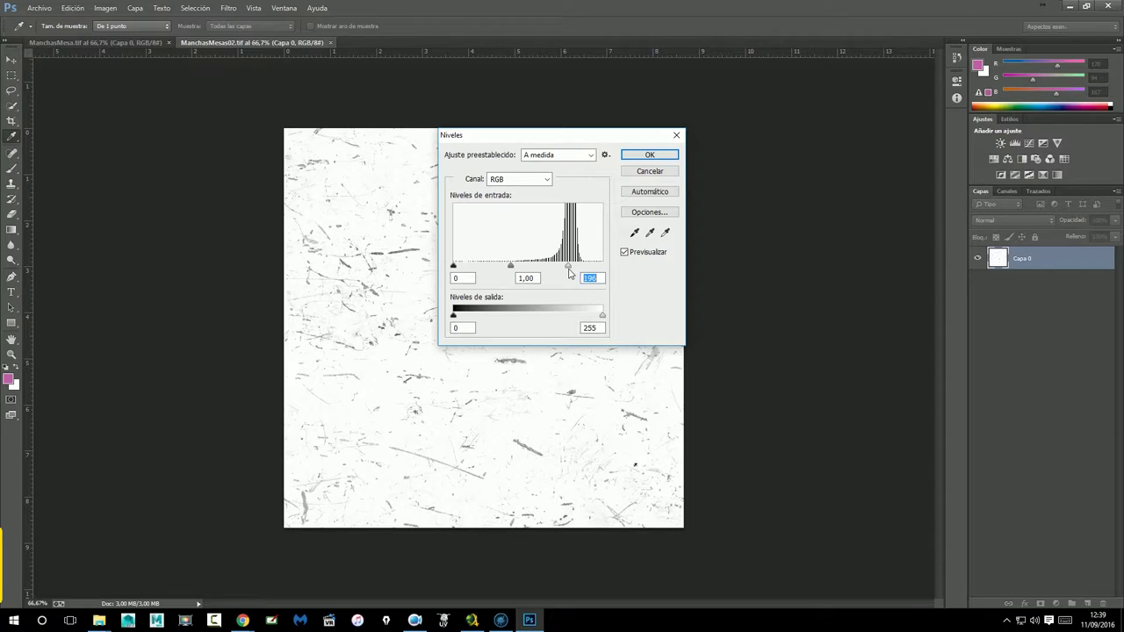
{"action": "left_click", "coordinate": [650, 155]}
Save it as ManchasMesas03.tif with the TIFF options accepted, then minimize Photoshop.
{"action": "left_click", "coordinate": [39, 8]}
{"action": "left_click", "coordinate": [103, 149]}
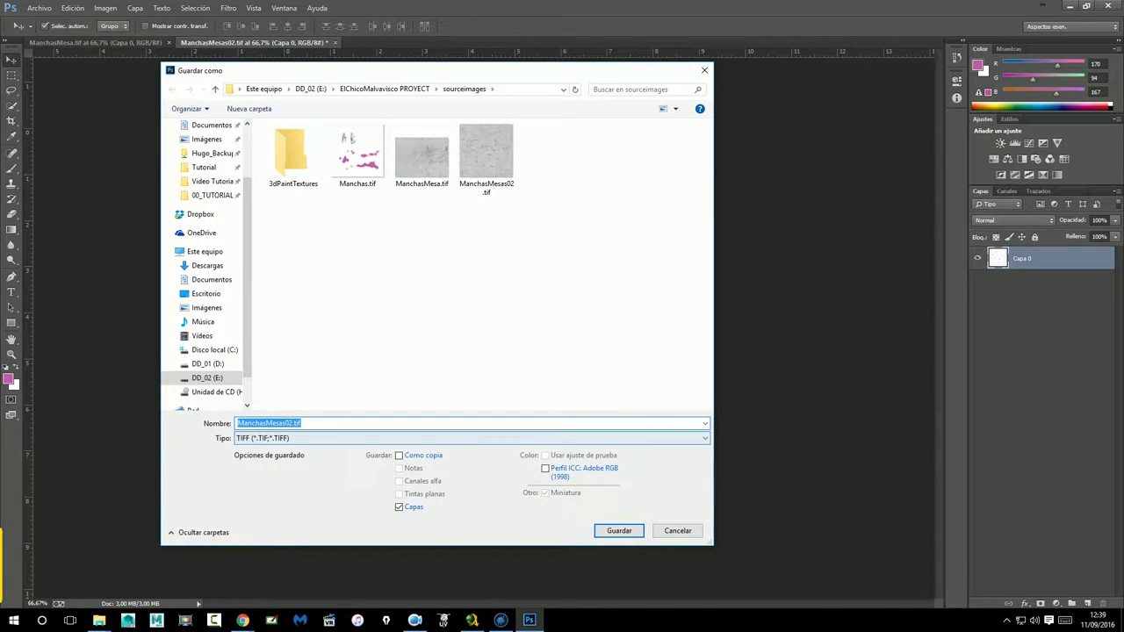
{"action": "left_click_drag", "start_coordinate": [287, 423], "coordinate": [293, 423]}
{"action": "type", "text": "3"}
{"action": "left_click", "coordinate": [614, 531]}
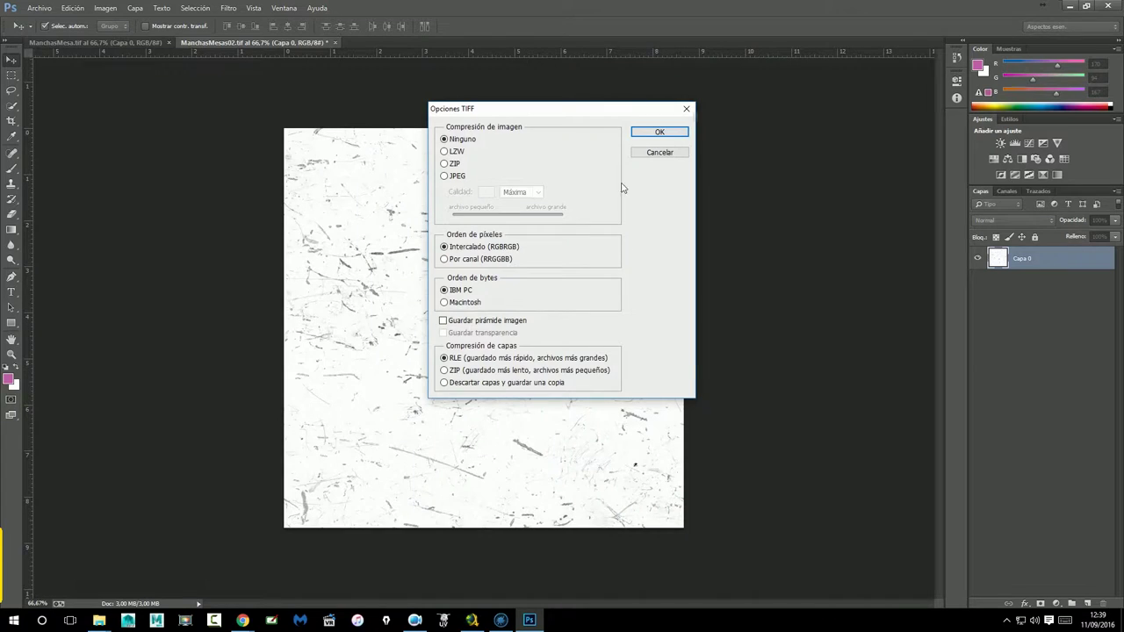
{"action": "left_click", "coordinate": [637, 139]}
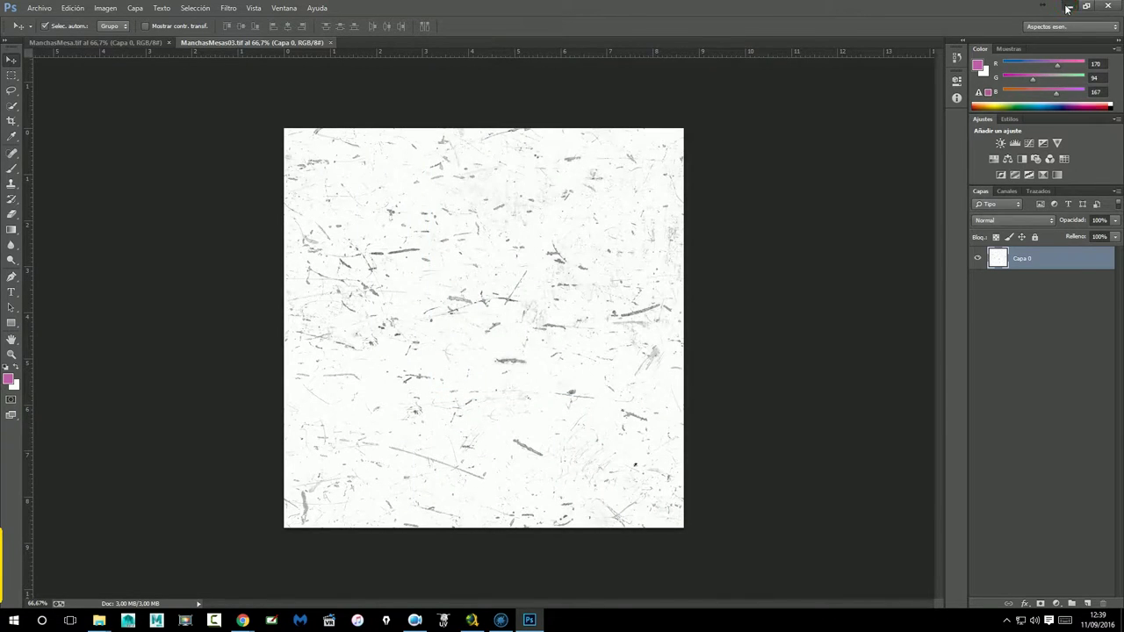
{"action": "left_click", "coordinate": [1066, 6]}
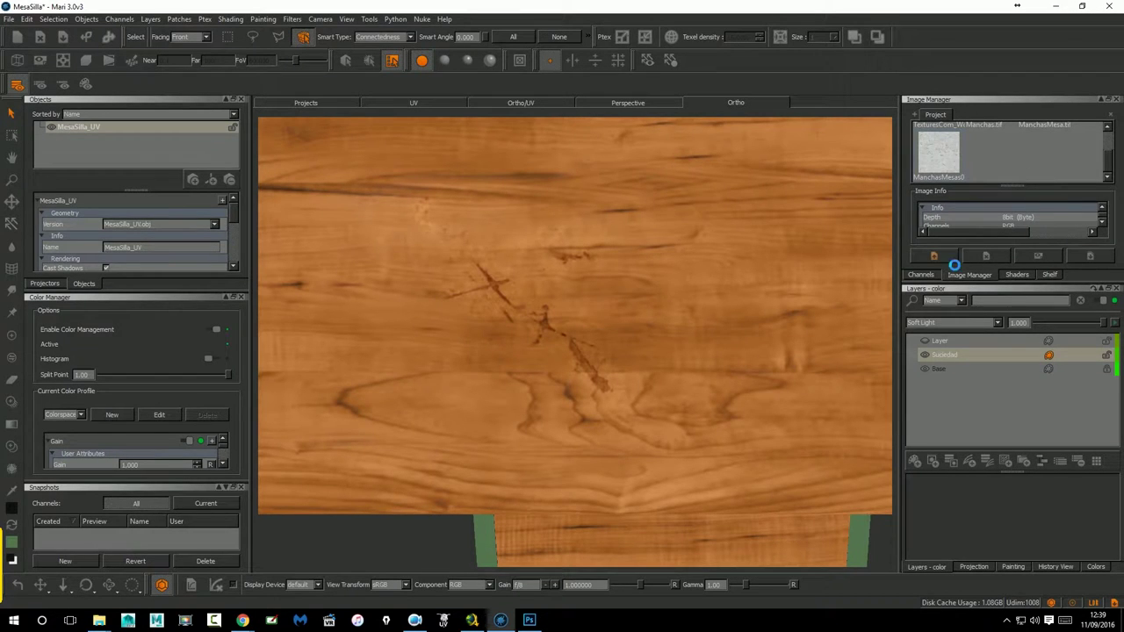
Load ManchasMesas03 and place it as a stencil, rotated and shifted right over the desk.
{"action": "double_click", "coordinate": [557, 281]}
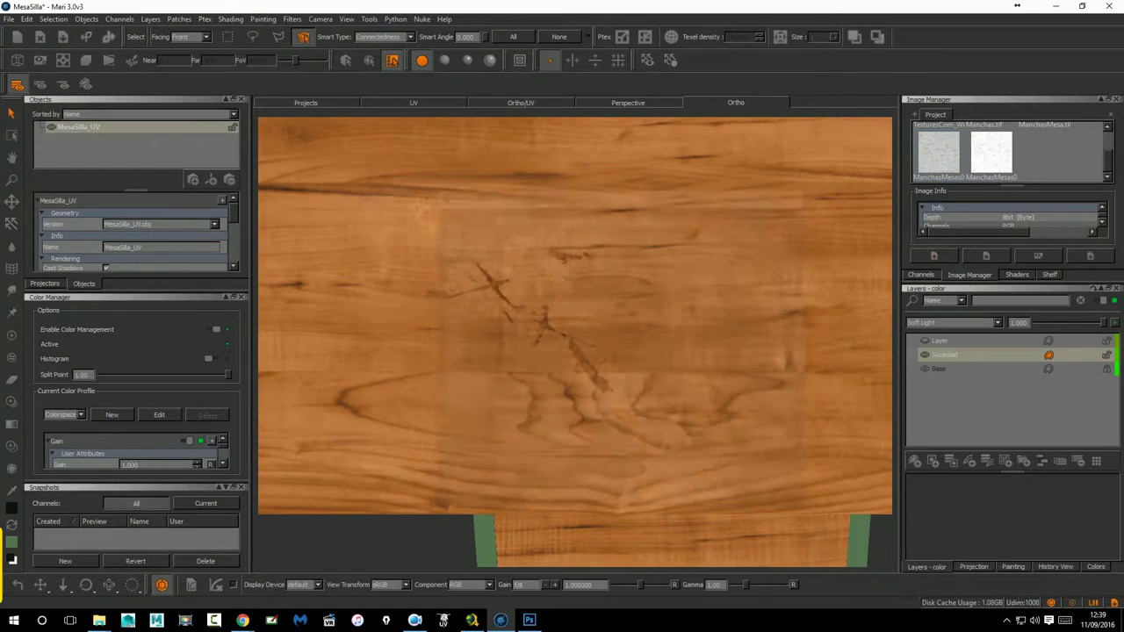
{"action": "left_click_drag", "start_coordinate": [991, 151], "coordinate": [659, 240]}
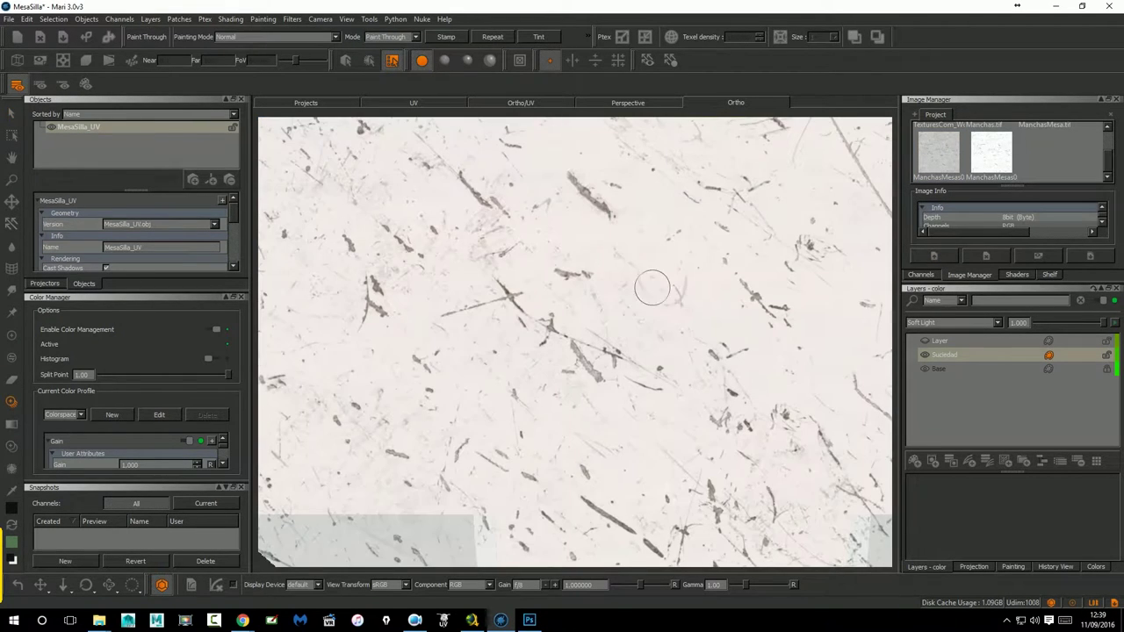
{"action": "left_click_drag", "start_coordinate": [638, 334], "coordinate": [858, 323], "text": "ctrl"}
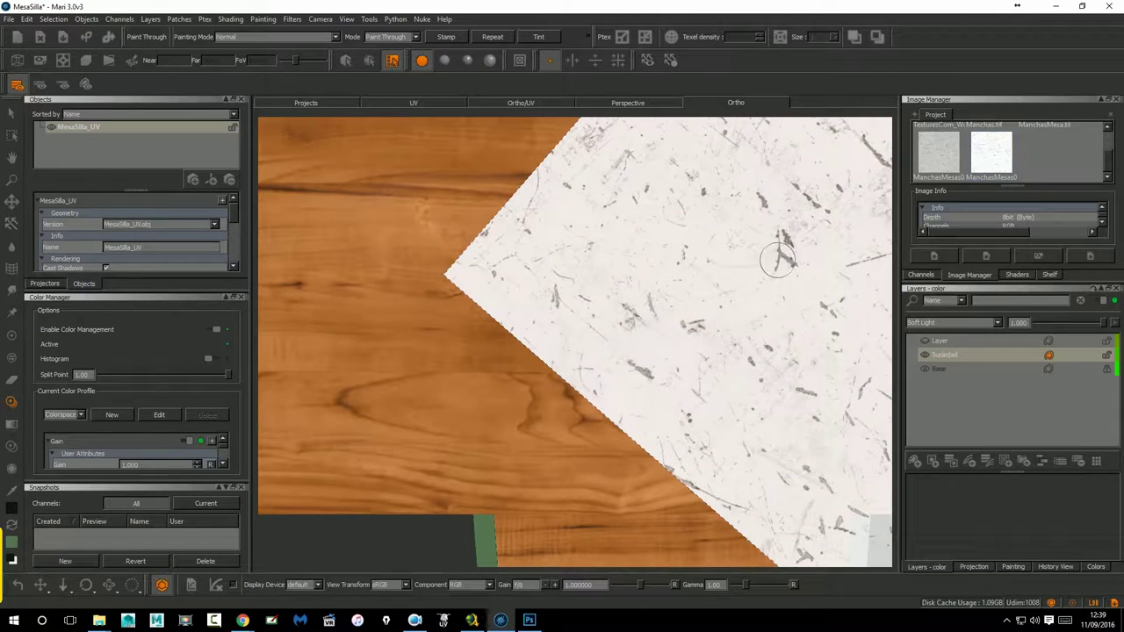
Paint a light scratch patch near the right knot and set Suciedad back to Overlay.
{"action": "key", "text": "b"}
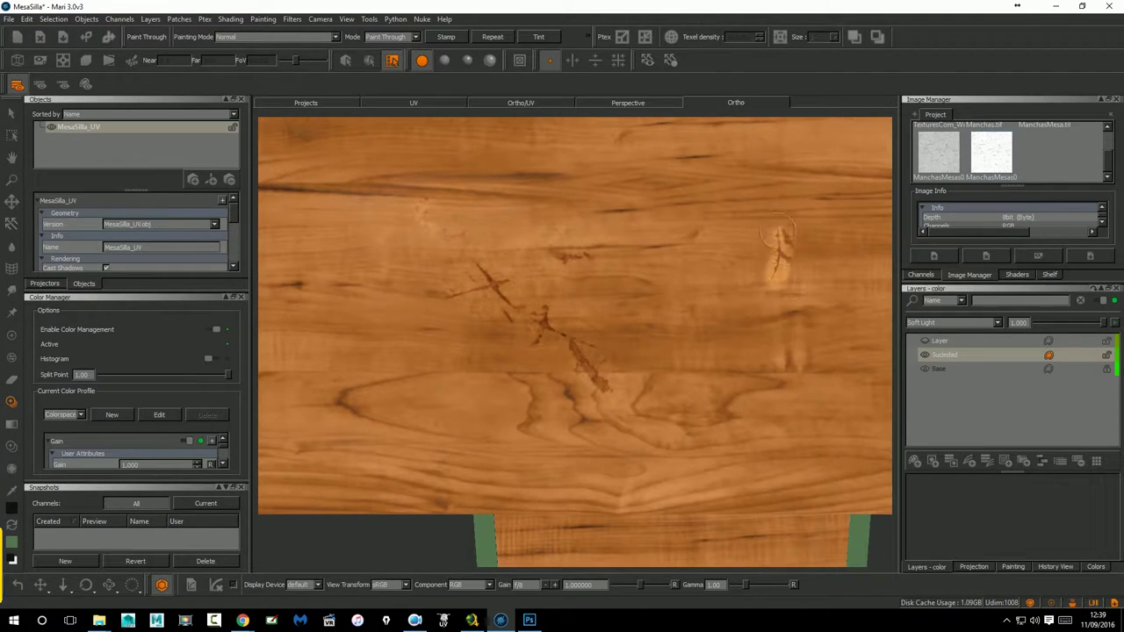
{"action": "left_click_drag", "start_coordinate": [813, 229], "coordinate": [770, 222]}
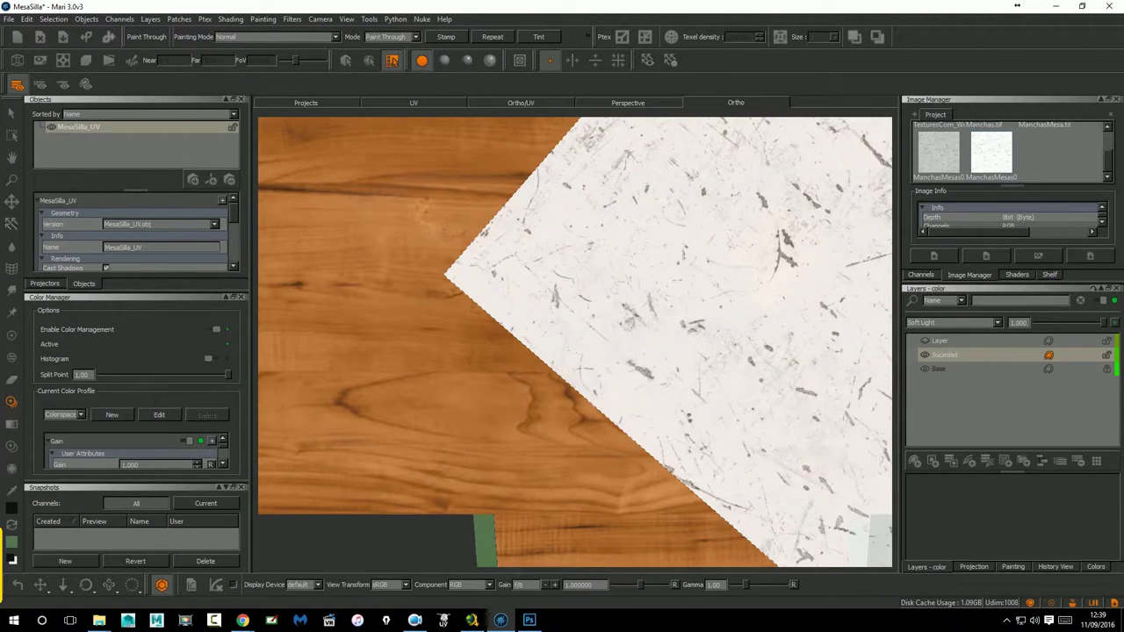
{"action": "key", "text": "s"}
{"action": "left_click", "coordinate": [963, 321]}
{"action": "left_click", "coordinate": [931, 294]}
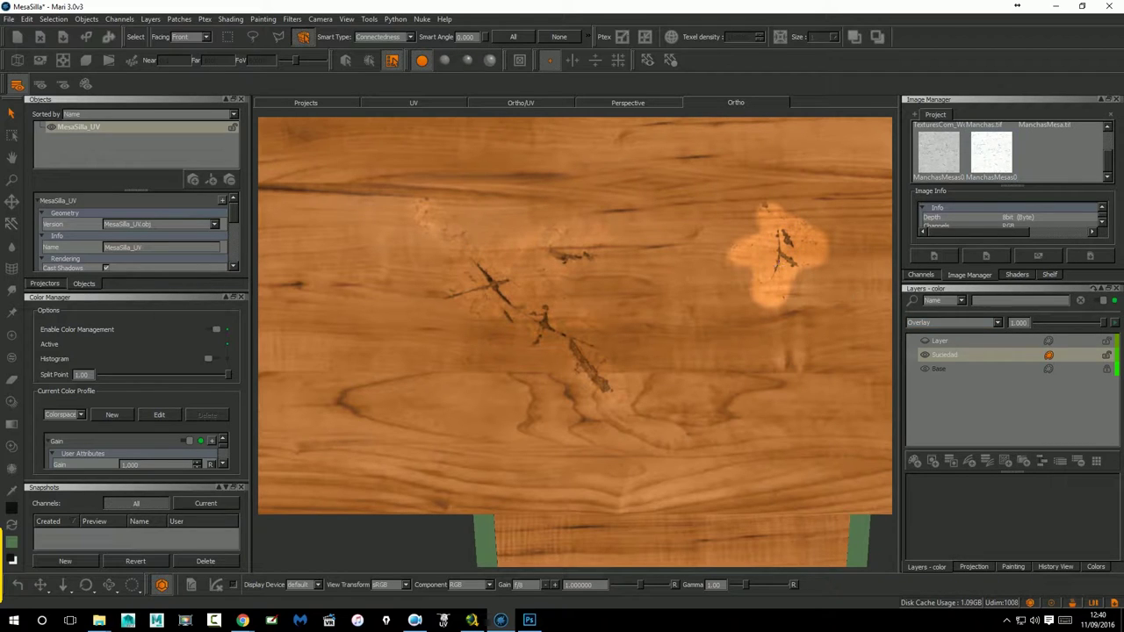
Set Suciedad to Multiply so the right-side scratches turn dark, then switch to Photoshop.
{"action": "left_click", "coordinate": [942, 323]}
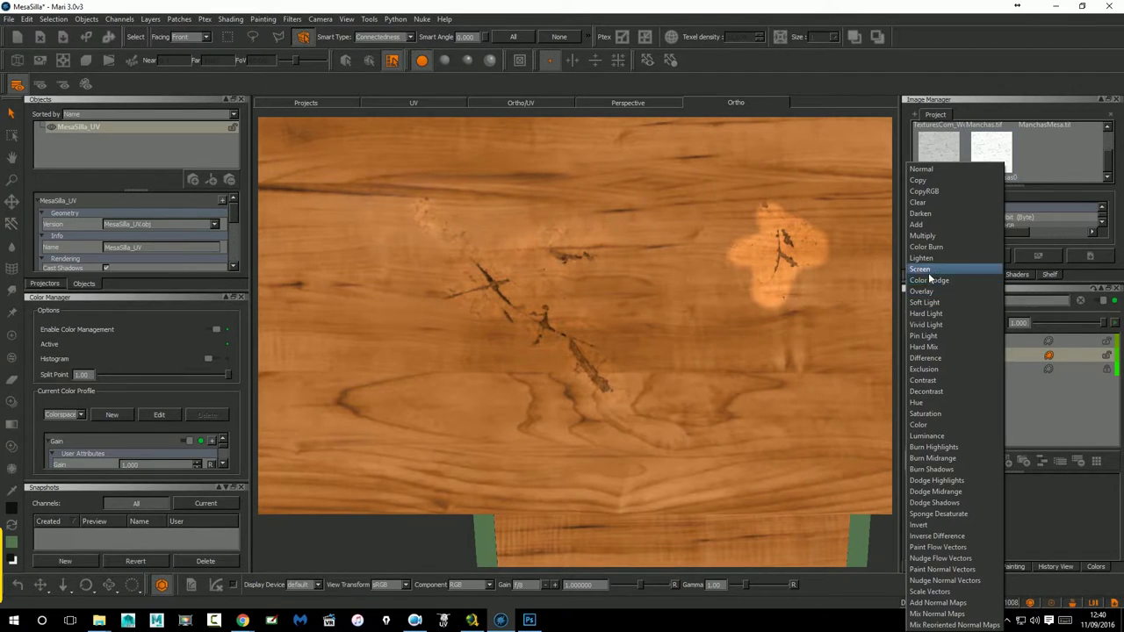
{"action": "key", "text": "Escape"}
{"action": "left_click", "coordinate": [949, 321]}
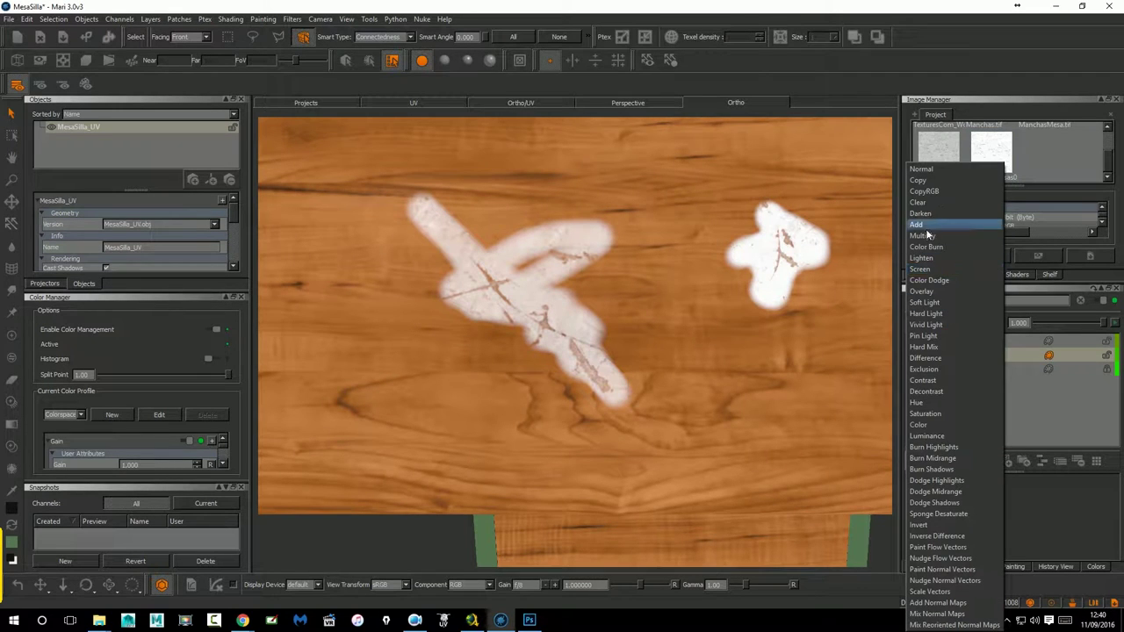
{"action": "left_click", "coordinate": [933, 233]}
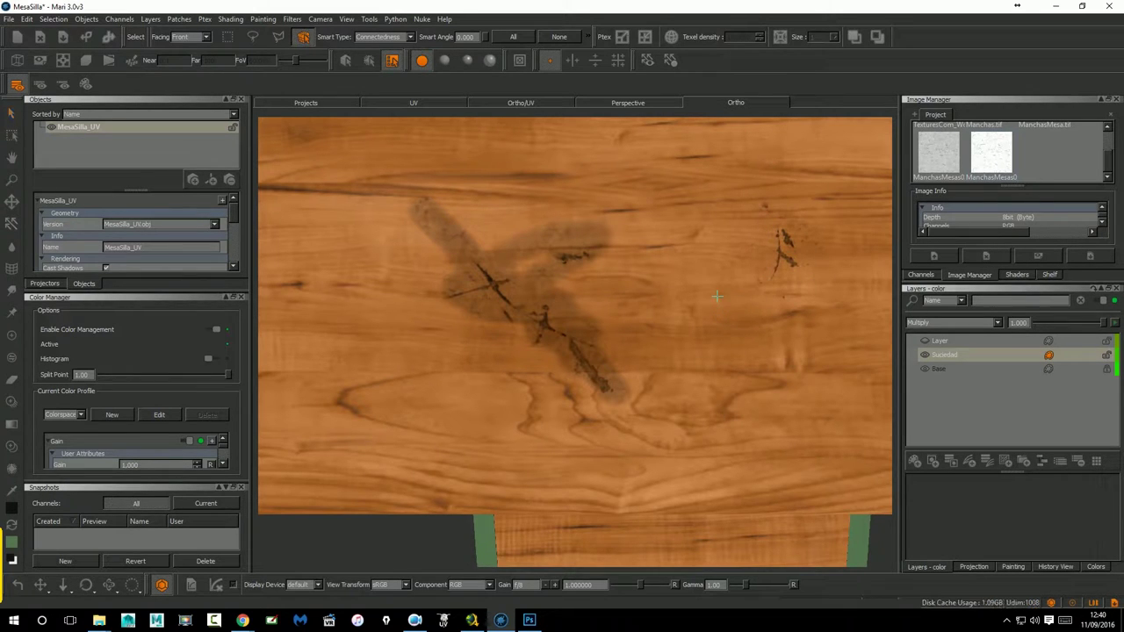
{"action": "mouse_move", "coordinate": [772, 271]}
{"action": "middle_mouse_down"}
{"action": "mouse_move", "coordinate": [368, 336]}
{"action": "mouse_move", "coordinate": [283, 372]}
{"action": "mouse_move", "coordinate": [329, 371]}
{"action": "mouse_move", "coordinate": [607, 305]}
{"action": "mouse_move", "coordinate": [715, 295]}
{"action": "middle_mouse_up"}
{"action": "scroll", "coordinate": [617, 369], "scroll_direction": "up", "scroll_amount": 2}
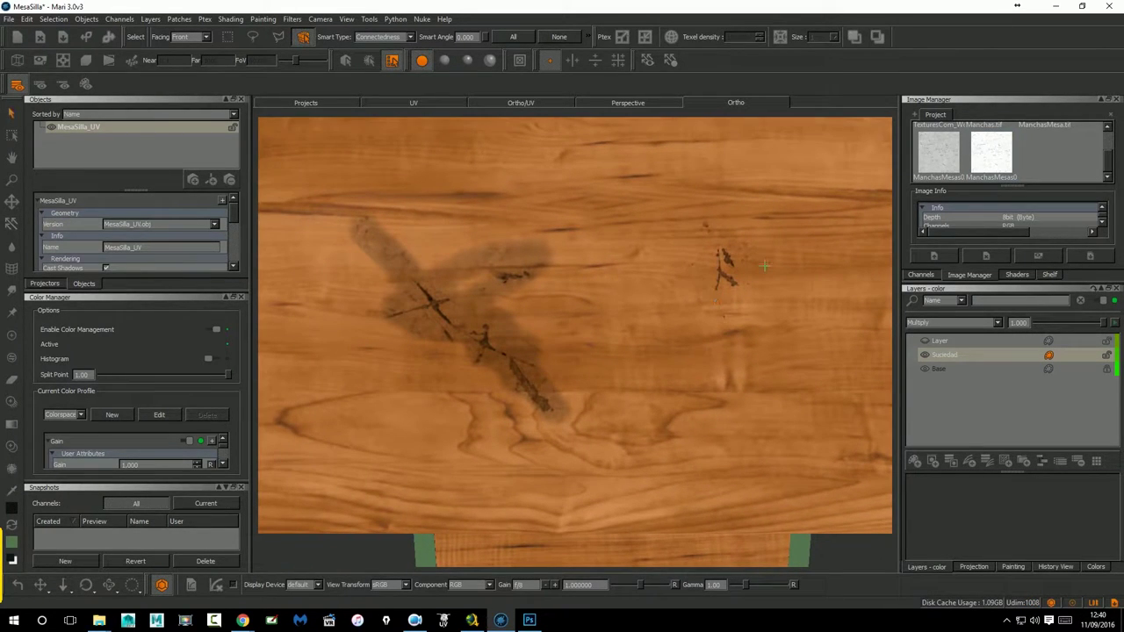
{"action": "left_click", "coordinate": [529, 620]}
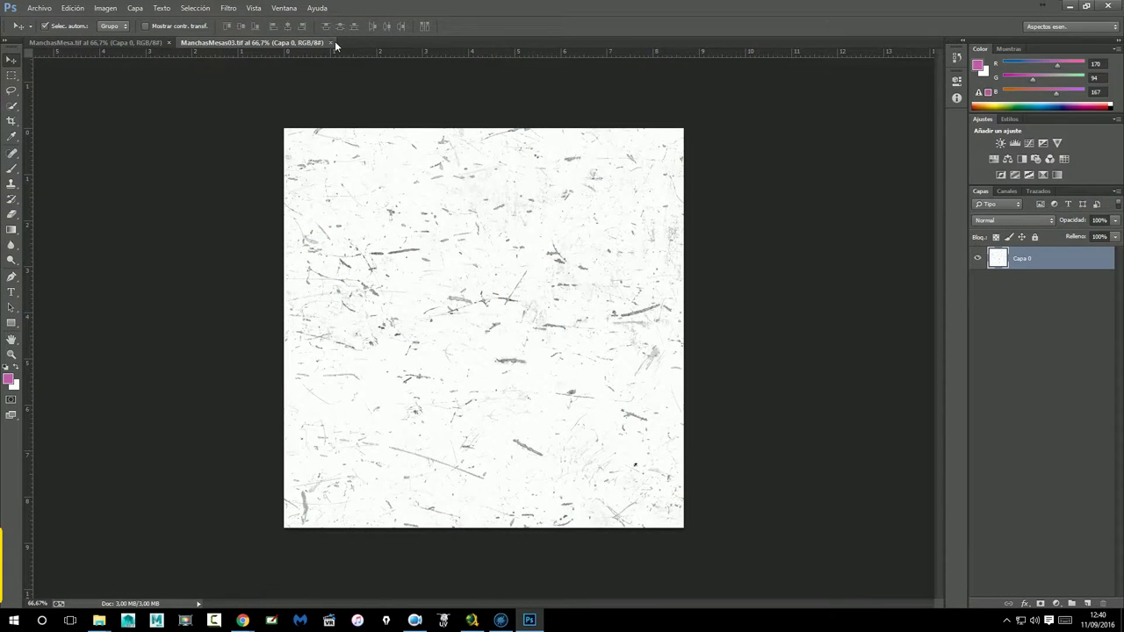
Revert to the original red texture, then desaturate and invert it.
{"action": "key", "text": "ctrl+z"}
{"action": "key", "text": "ctrl+z"}
{"action": "key", "text": "ctrl+i"}
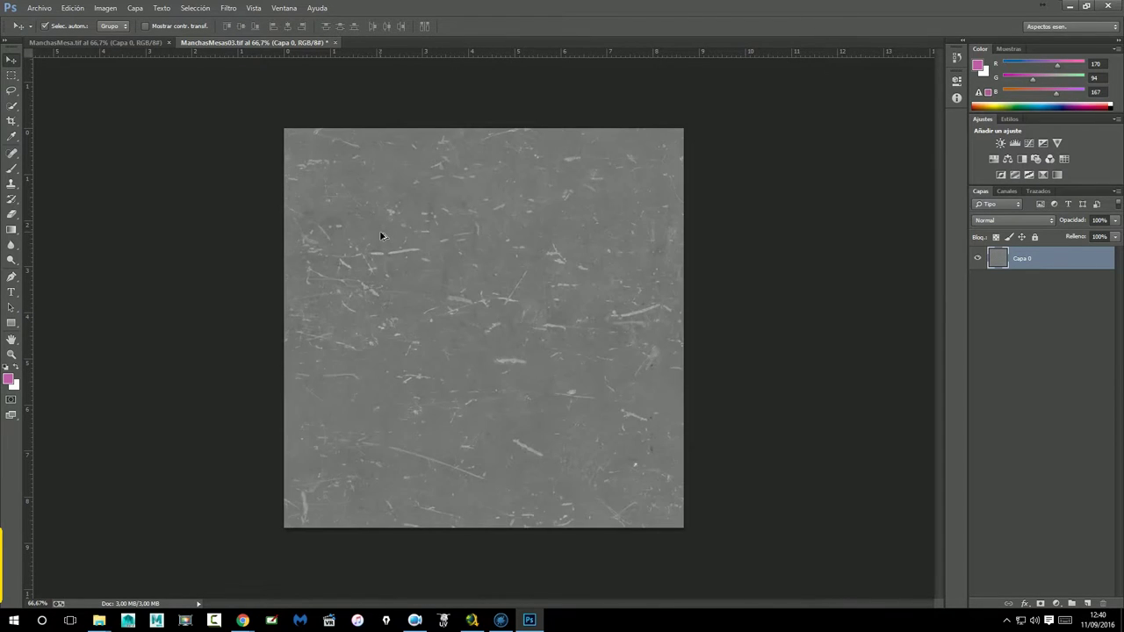
{"action": "key", "text": "ctrl+alt+z"}
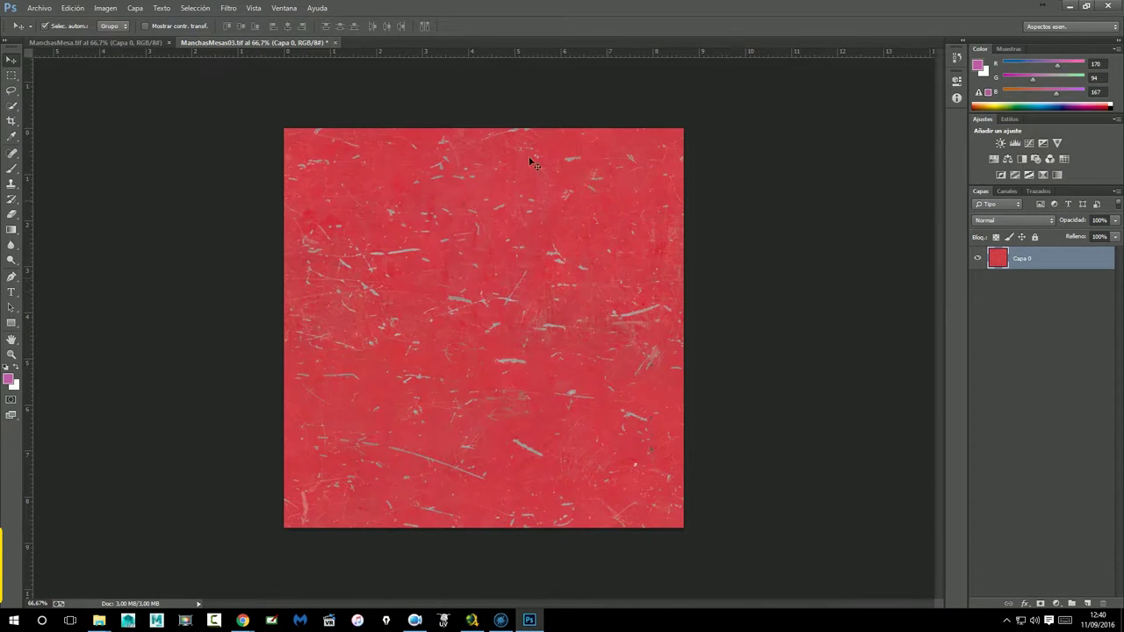
{"action": "left_click", "coordinate": [106, 8]}
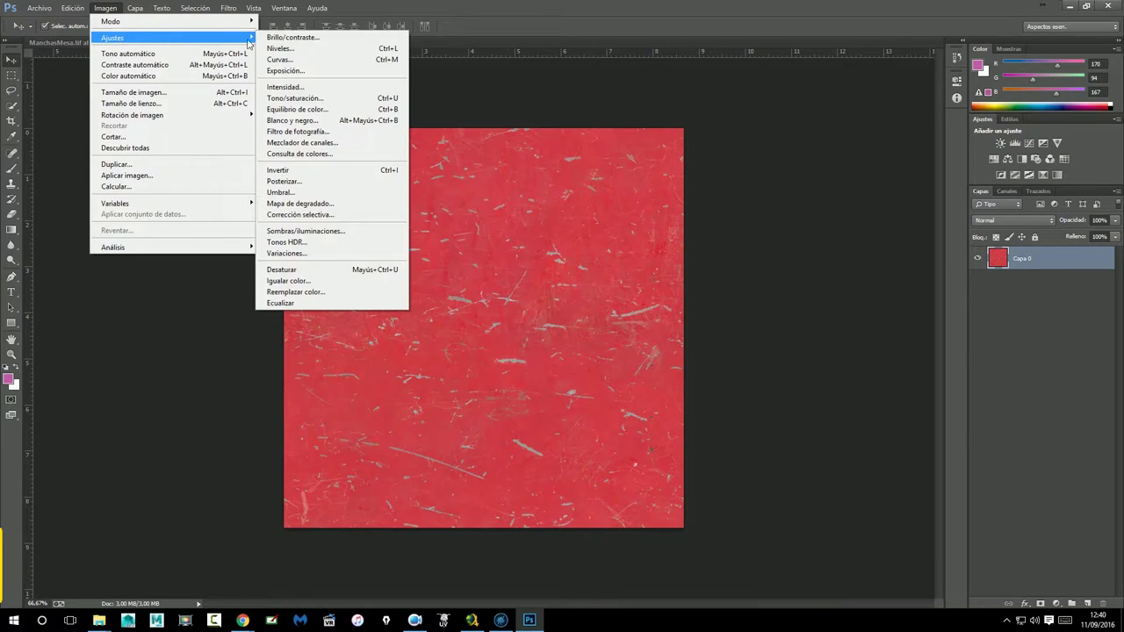
{"action": "mouse_move", "coordinate": [113, 37]}
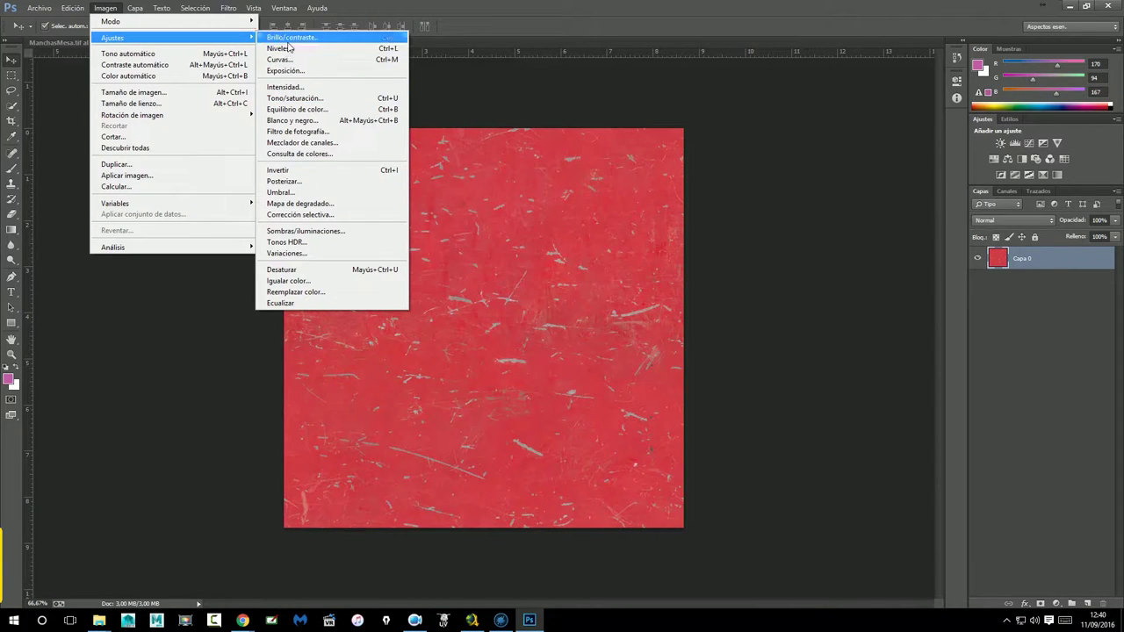
{"action": "left_click", "coordinate": [283, 269]}
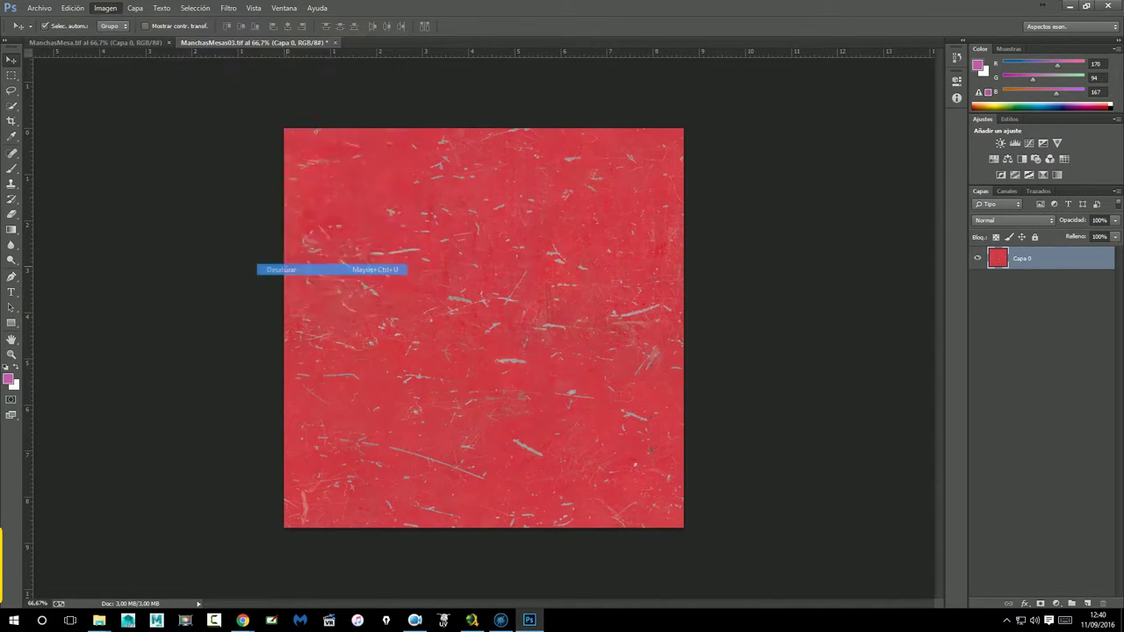
{"action": "left_click", "coordinate": [107, 7]}
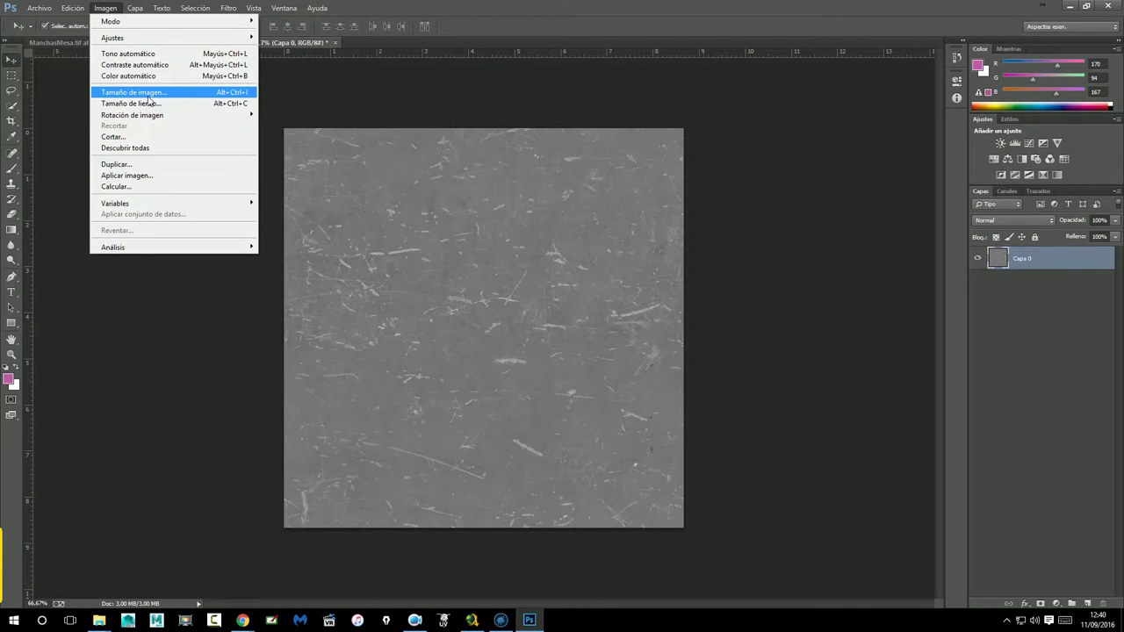
{"action": "mouse_move", "coordinate": [112, 38]}
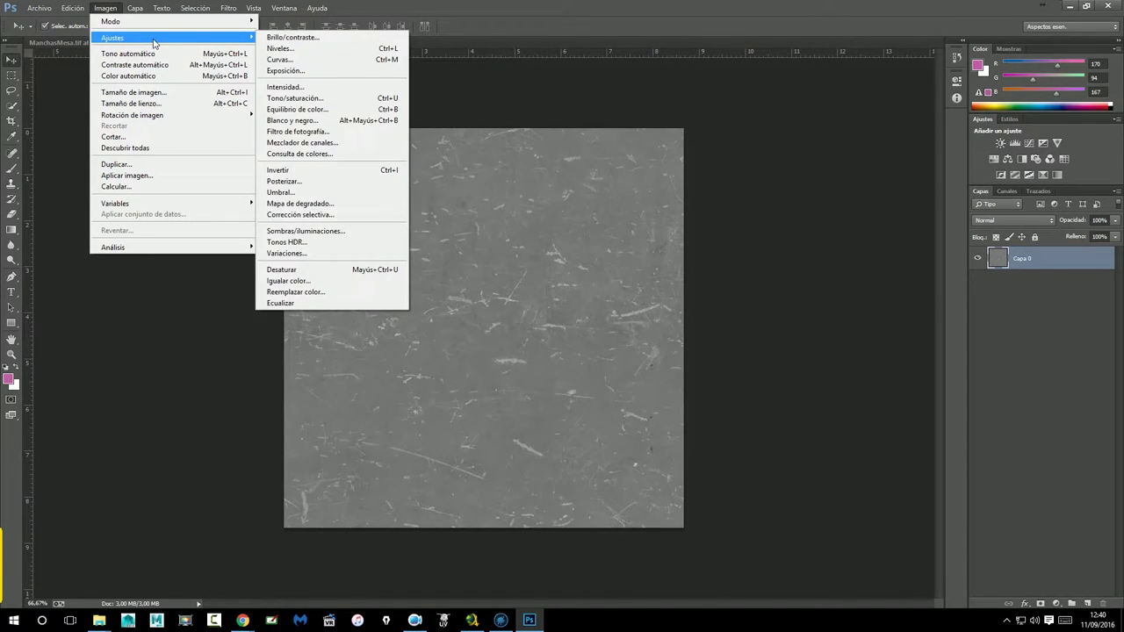
{"action": "left_click", "coordinate": [297, 171]}
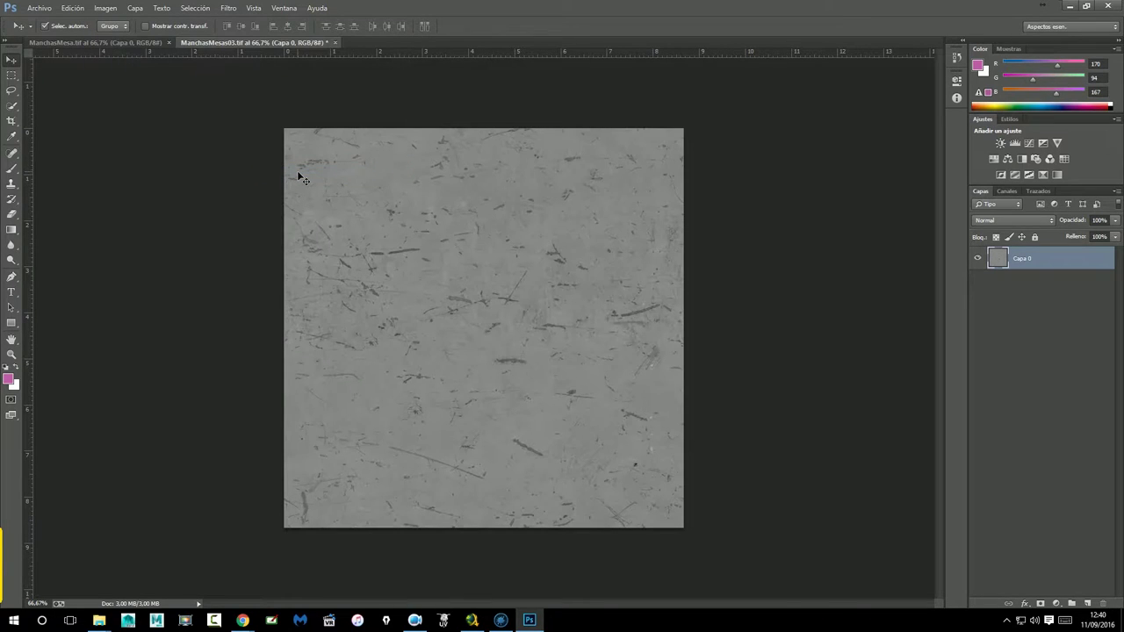
Darken the texture with Levels, black input level 72.
{"action": "left_click", "coordinate": [105, 7]}
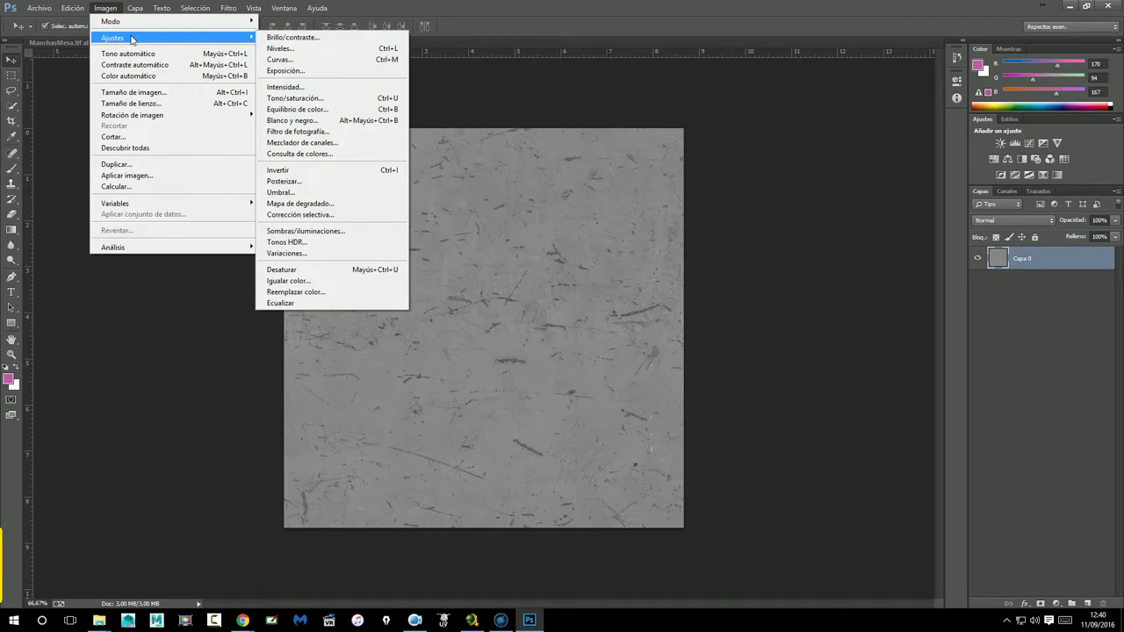
{"action": "mouse_move", "coordinate": [112, 38]}
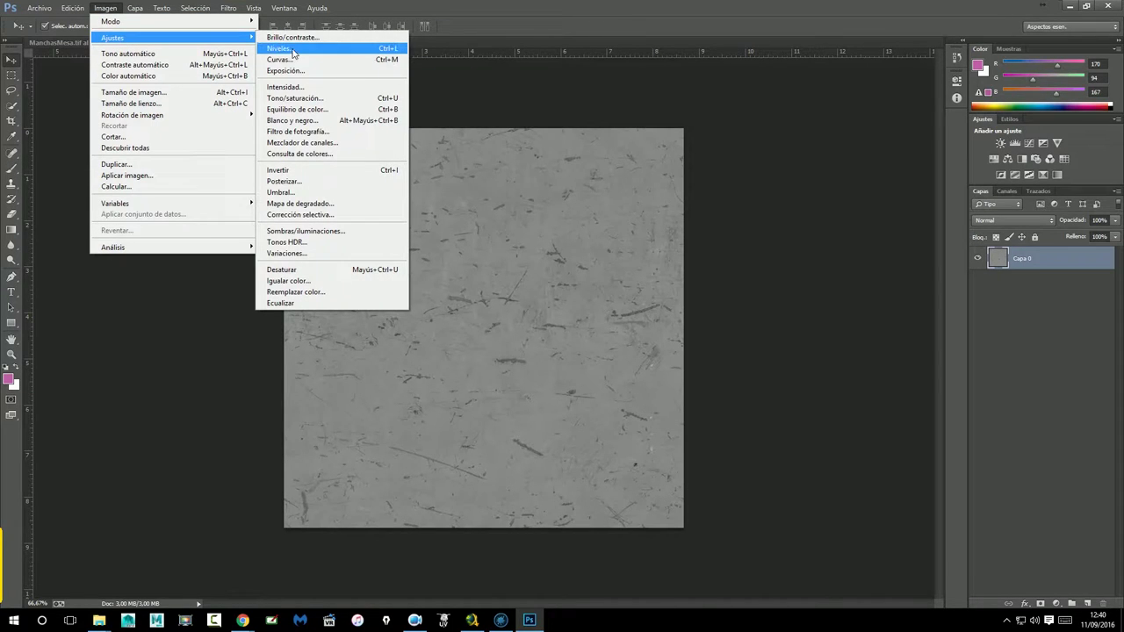
{"action": "left_click", "coordinate": [290, 49]}
{"action": "mouse_move", "coordinate": [454, 266]}
{"action": "left_mouse_down"}
{"action": "mouse_move", "coordinate": [554, 268]}
{"action": "mouse_move", "coordinate": [527, 266]}
{"action": "left_mouse_up"}
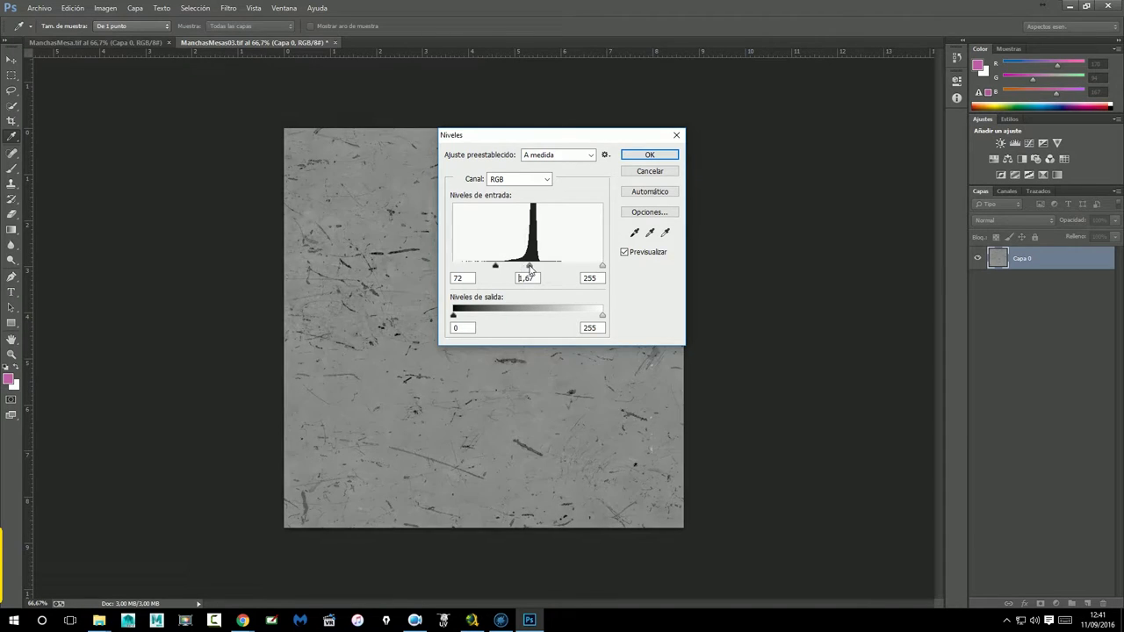
{"action": "left_click", "coordinate": [650, 156]}
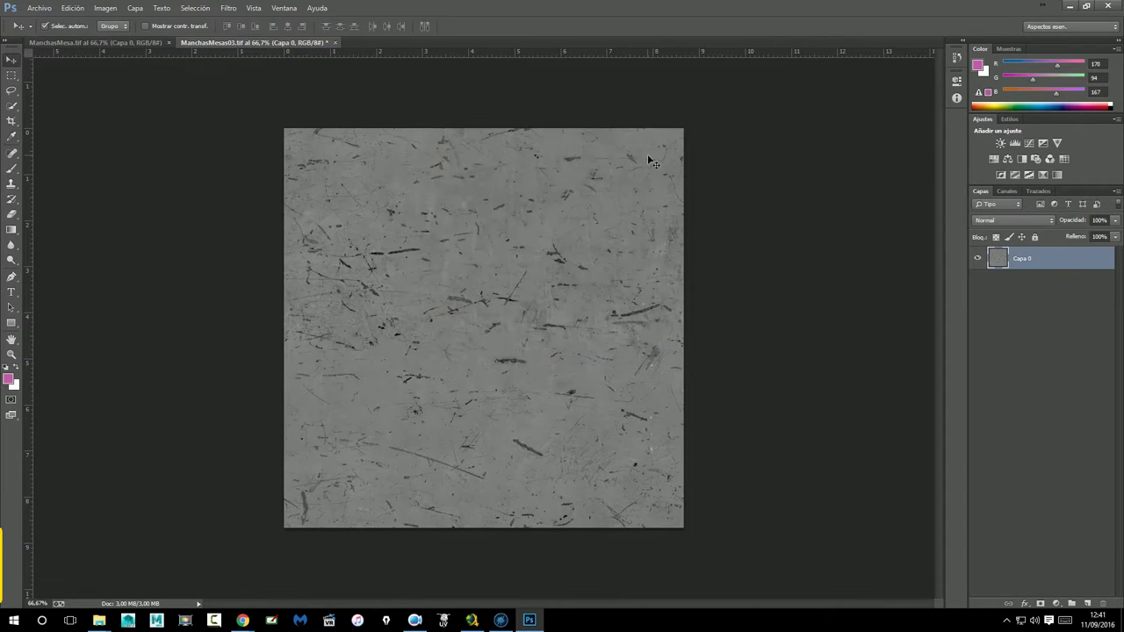
Save the texture as ManchasMesas04.tif, accepting the TIFF options.
{"action": "left_click", "coordinate": [39, 8]}
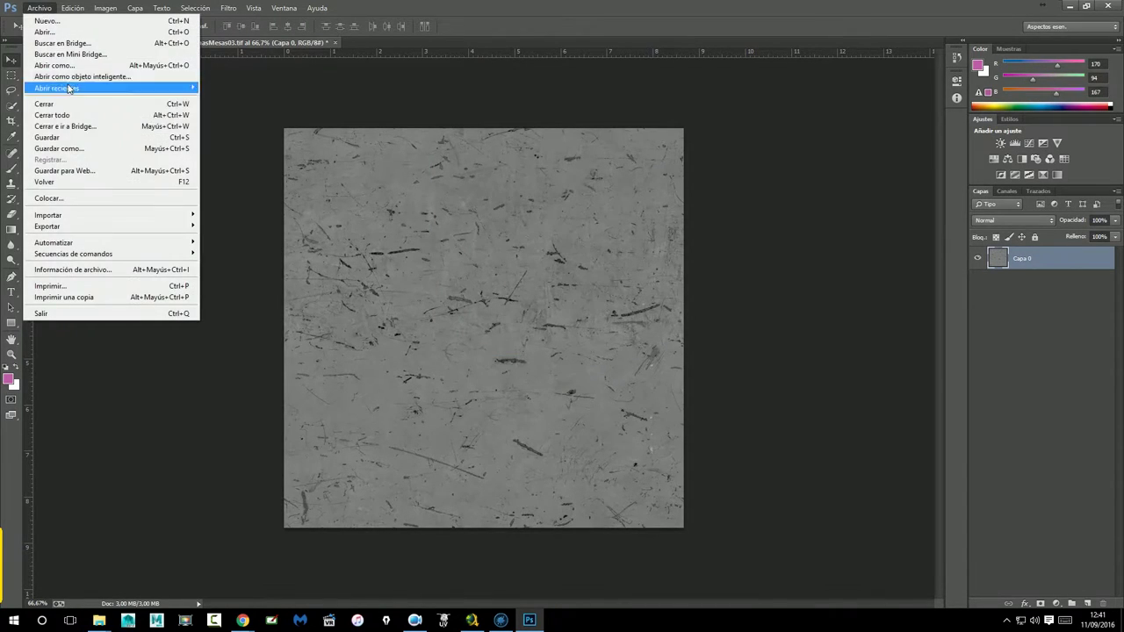
{"action": "left_click", "coordinate": [79, 148]}
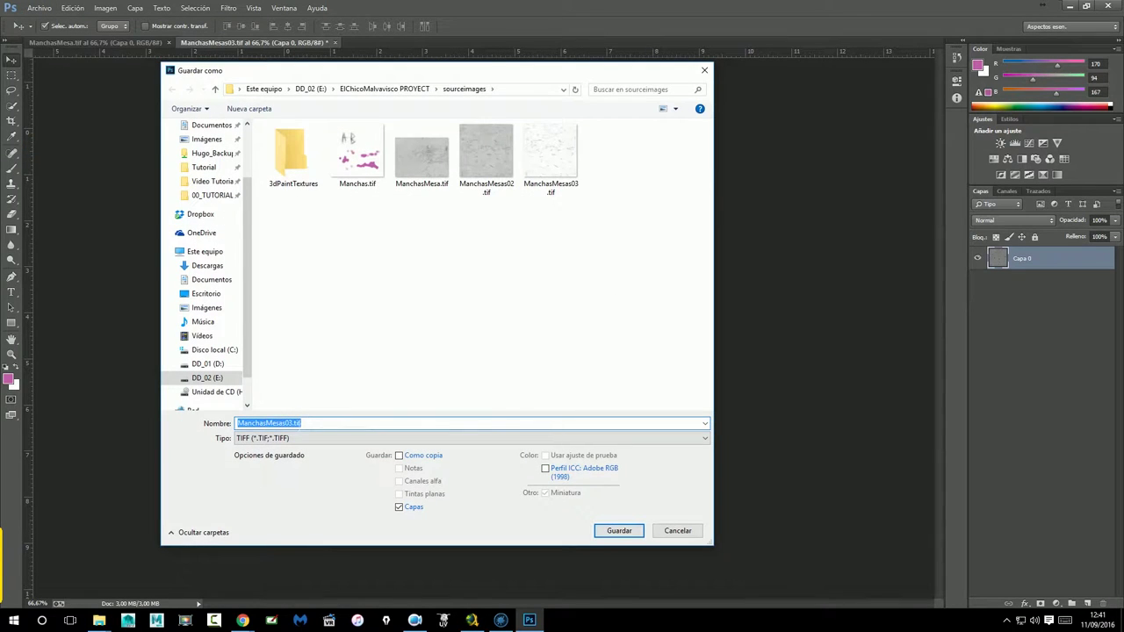
{"action": "left_click", "coordinate": [291, 423]}
{"action": "type", "text": "4"}
{"action": "key", "text": "Return"}
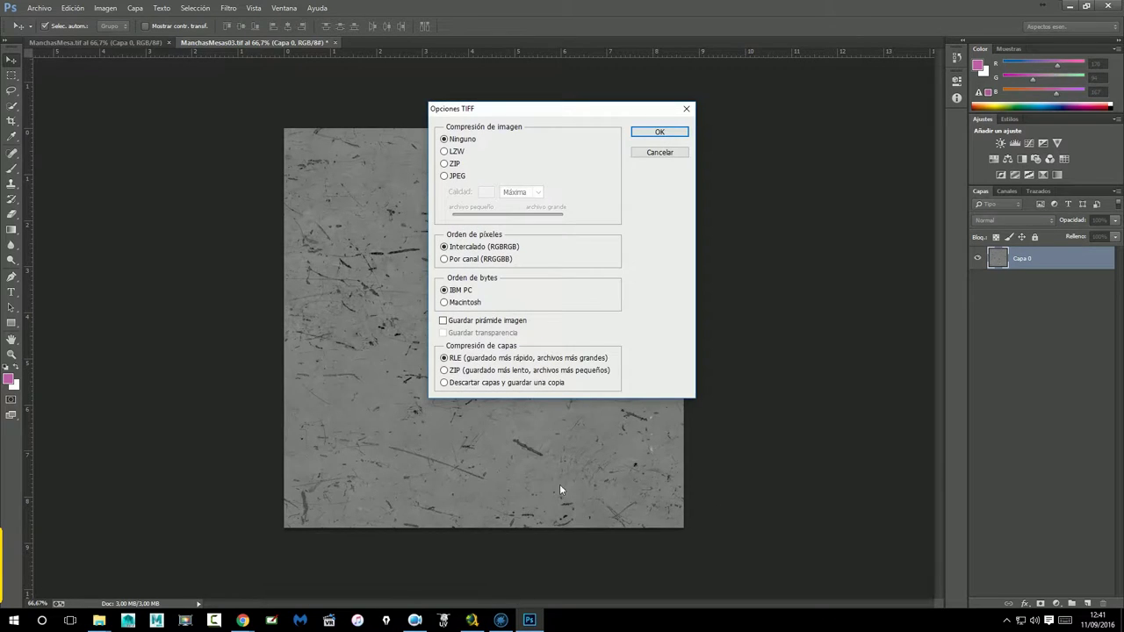
{"action": "left_click", "coordinate": [654, 134]}
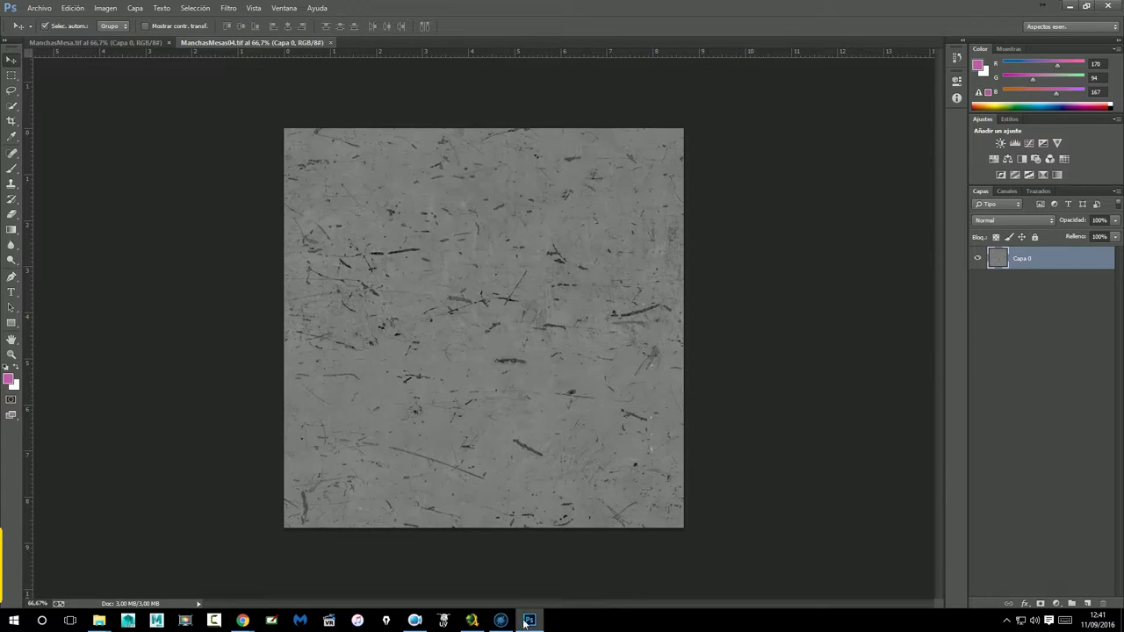
Load ManchasMesas04.tif into Mari's project images.
{"action": "left_click", "coordinate": [502, 621]}
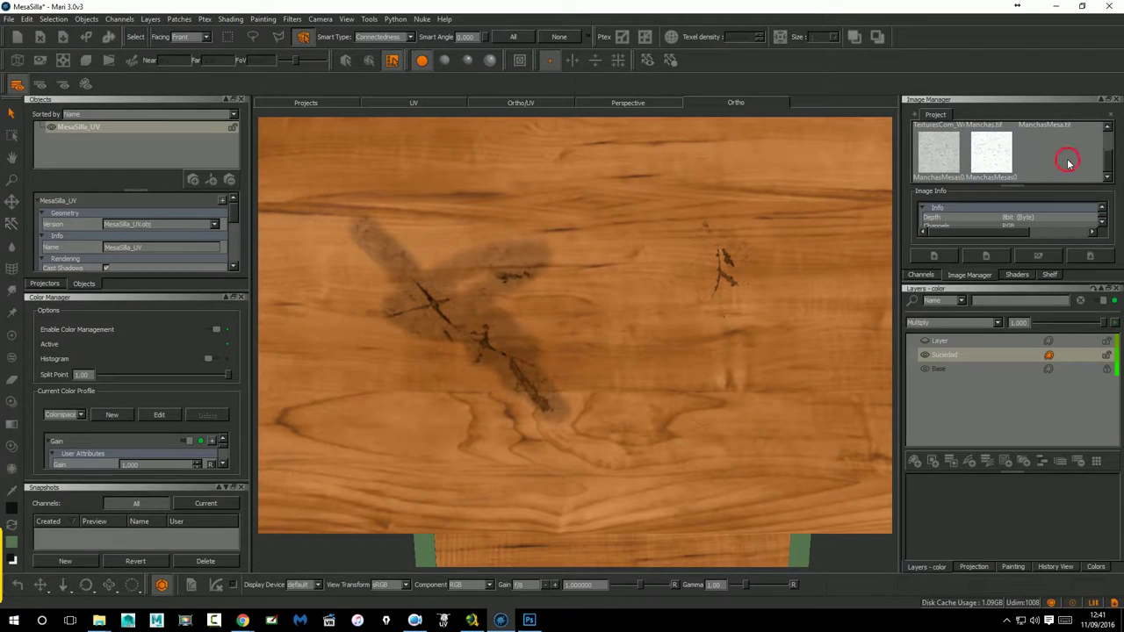
{"action": "left_click", "coordinate": [935, 256]}
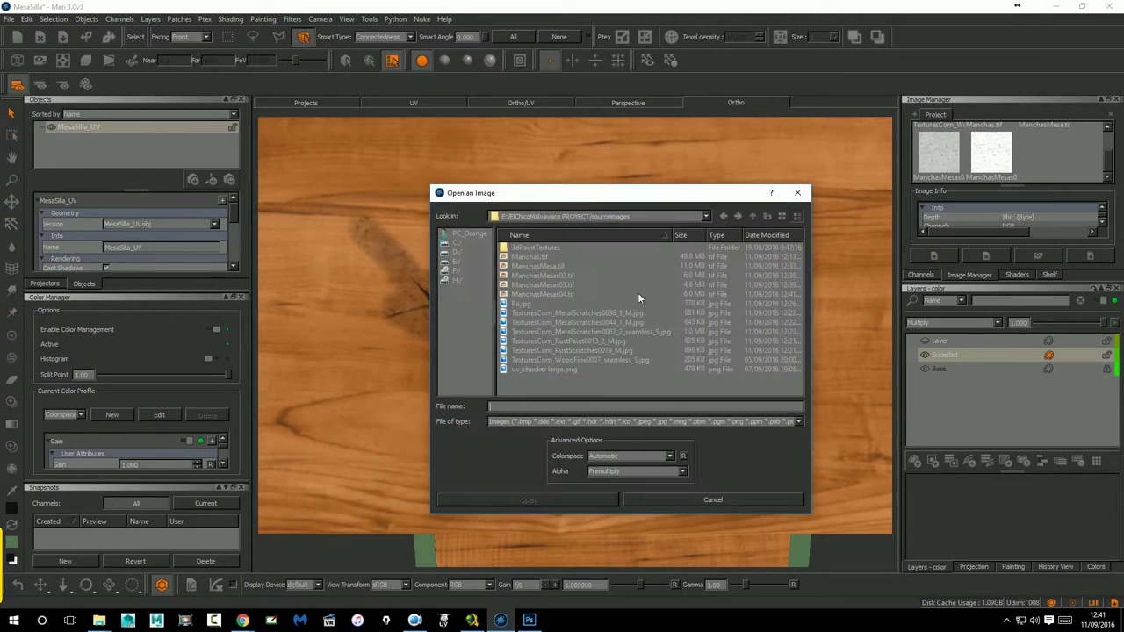
{"action": "double_click", "coordinate": [563, 294]}
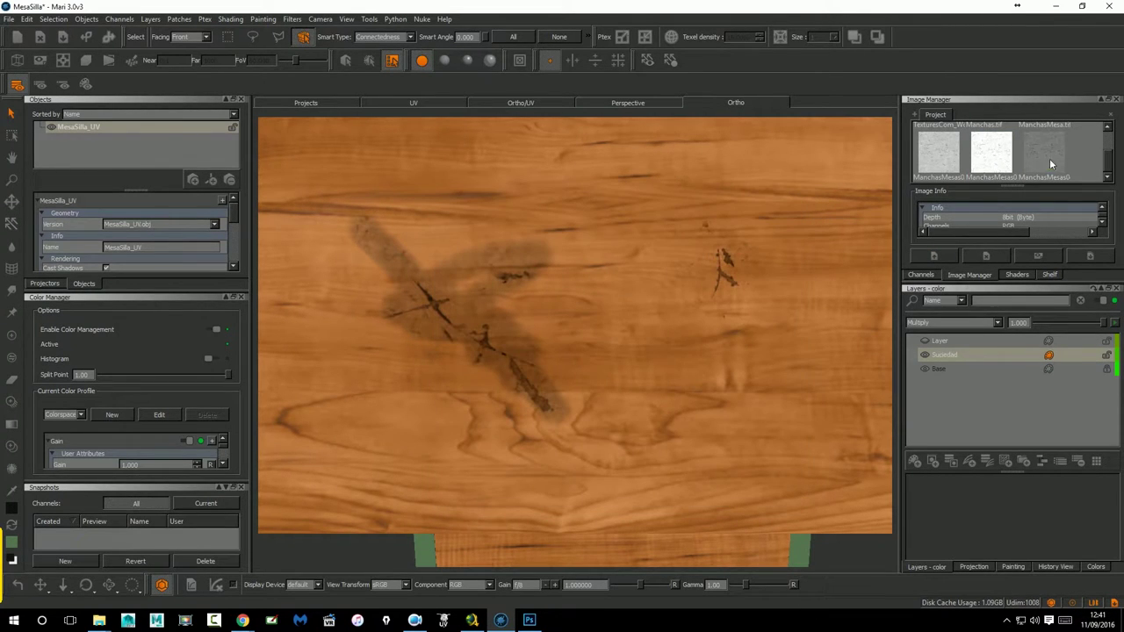
Paint a large dark stain through the ManchasMesas04 stencil on the desktop's right side and bake it.
{"action": "mouse_move", "coordinate": [776, 409]}
{"action": "left_mouse_down"}
{"action": "mouse_move", "coordinate": [761, 398]}
{"action": "mouse_move", "coordinate": [803, 369]}
{"action": "left_mouse_up"}
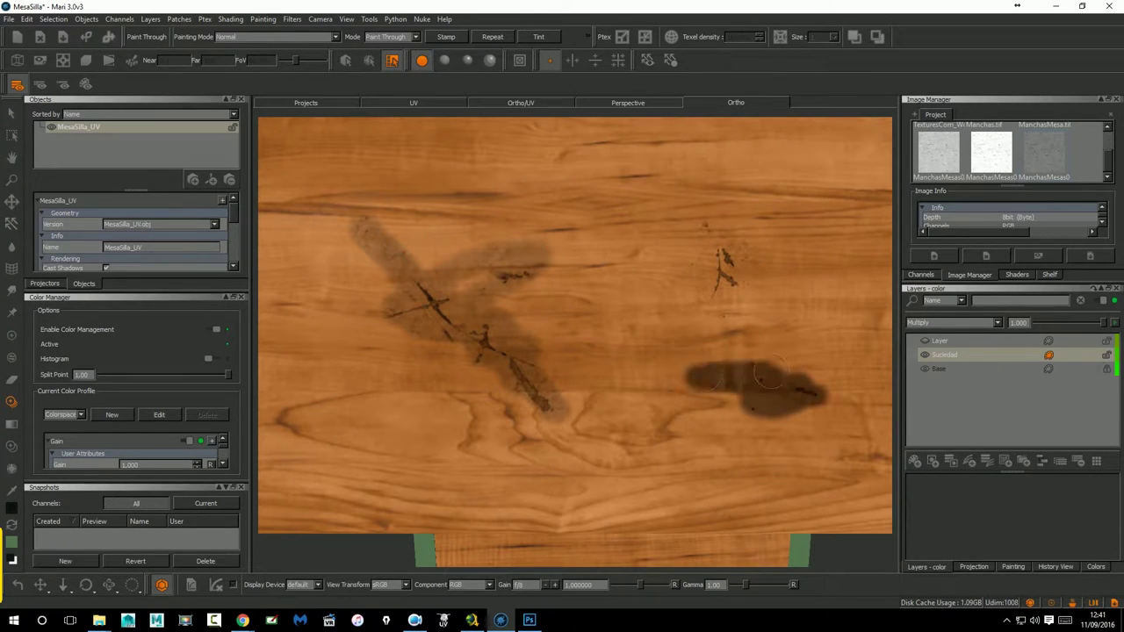
{"action": "left_click_drag", "start_coordinate": [794, 406], "coordinate": [770, 445]}
{"action": "left_click", "coordinate": [11, 114]}
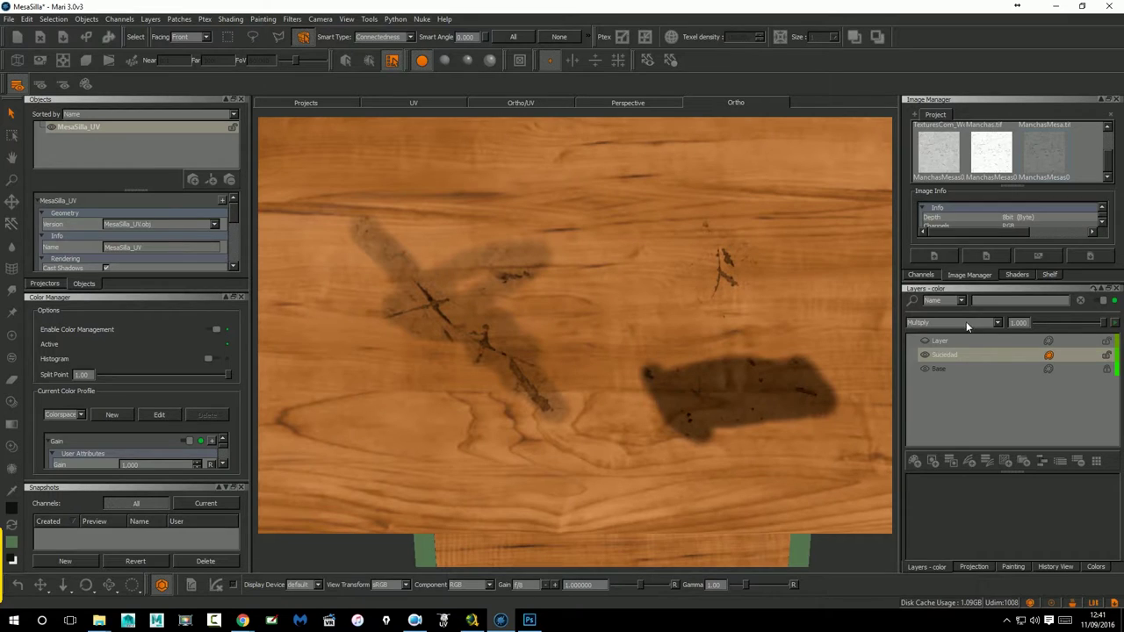
Try Overlay and Soft Light blend modes on the Suciedad stain layer.
{"action": "left_click", "coordinate": [966, 322]}
{"action": "left_click", "coordinate": [937, 294]}
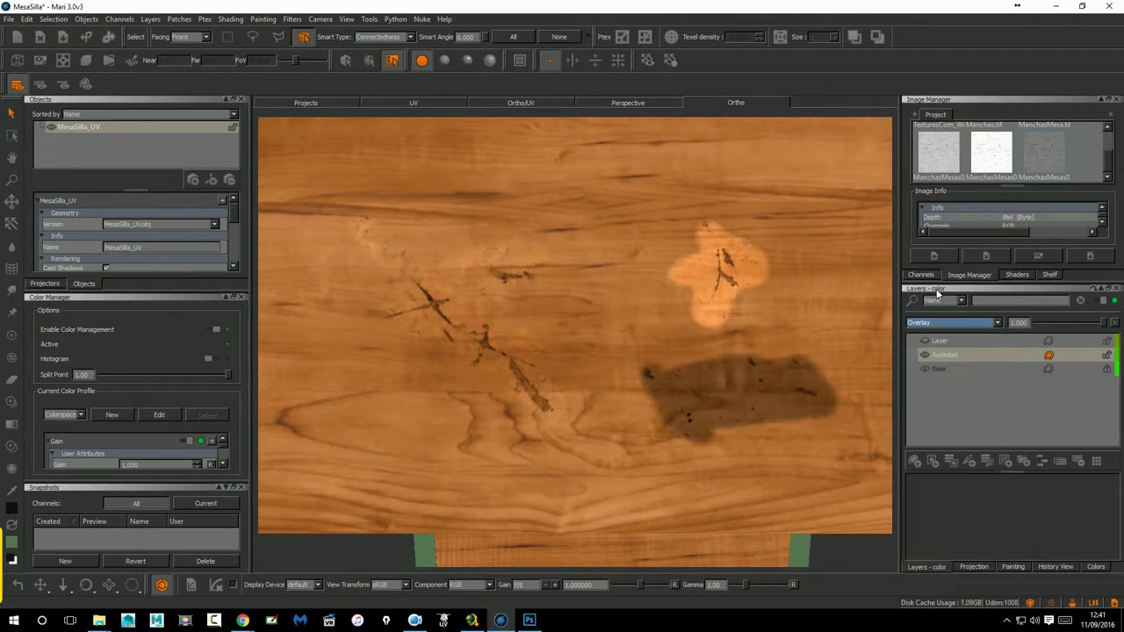
{"action": "left_click", "coordinate": [943, 304]}
{"action": "left_click", "coordinate": [990, 358]}
{"action": "left_click", "coordinate": [945, 354]}
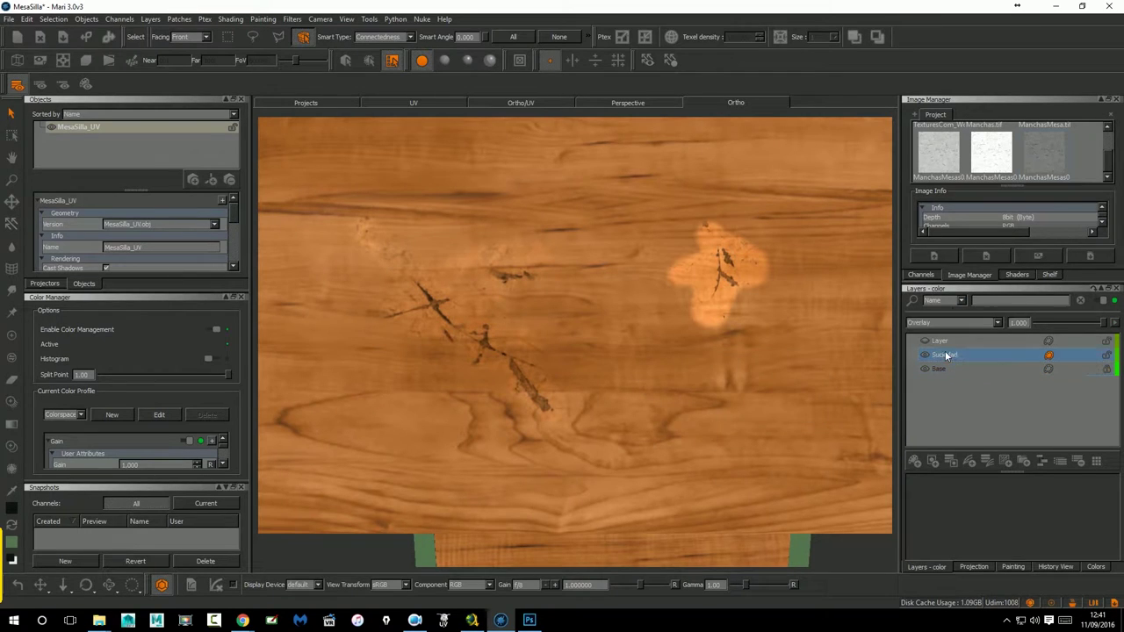
{"action": "left_click", "coordinate": [954, 323]}
{"action": "left_click", "coordinate": [937, 302]}
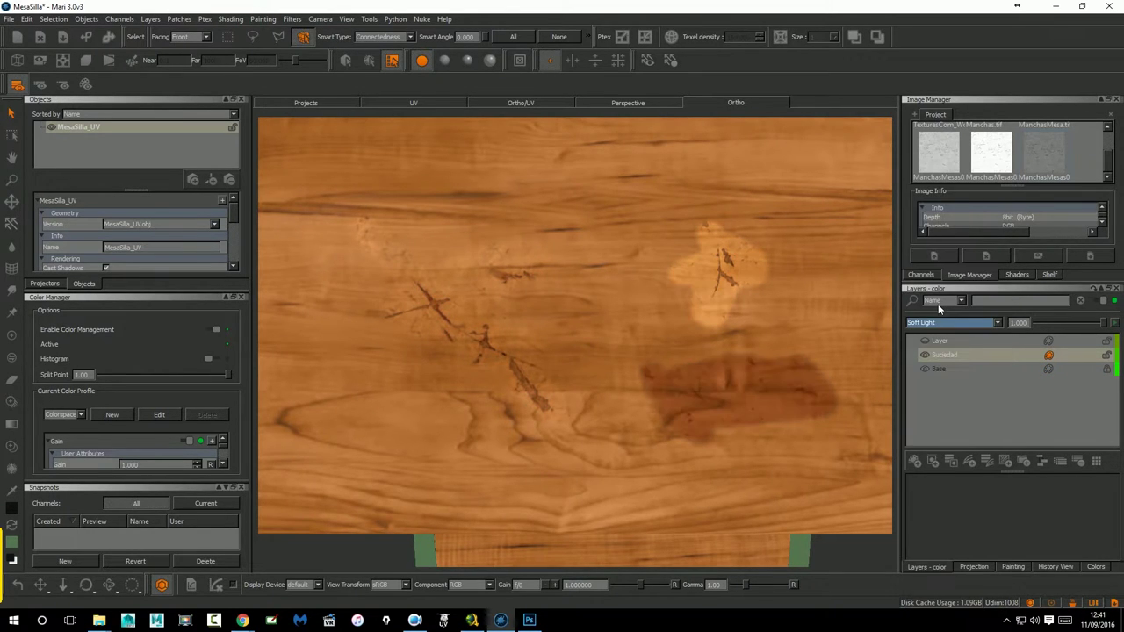
Test Pin Light, Difference, Add, Screen and Overlay on Suciedad, then settle on Multiply.
{"action": "left_click", "coordinate": [945, 323]}
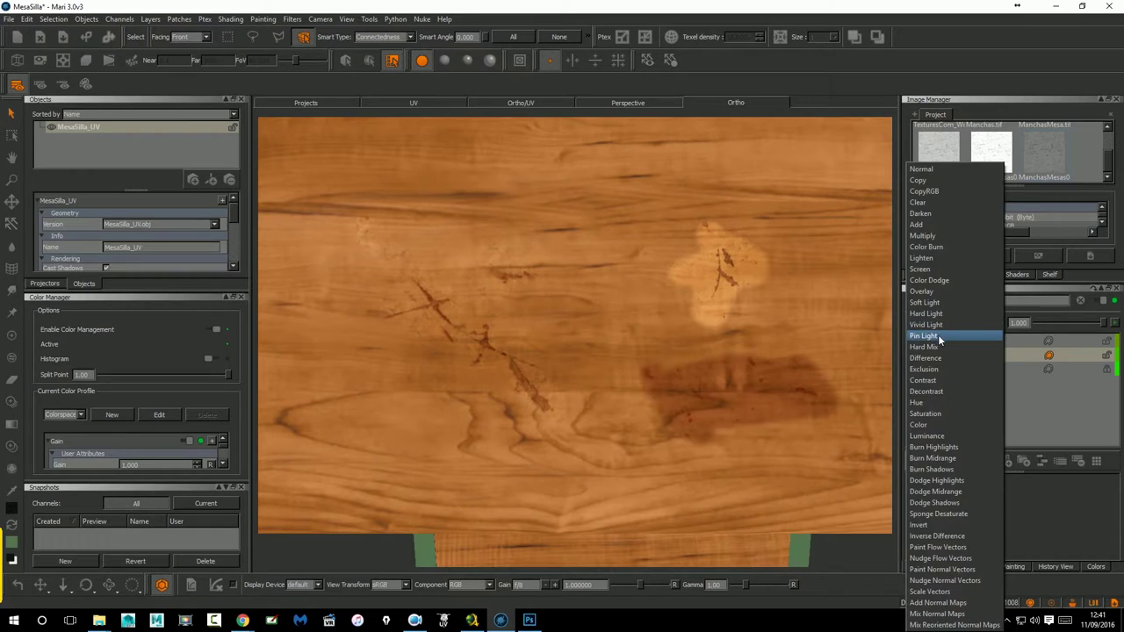
{"action": "left_click", "coordinate": [937, 334]}
{"action": "left_click", "coordinate": [947, 322]}
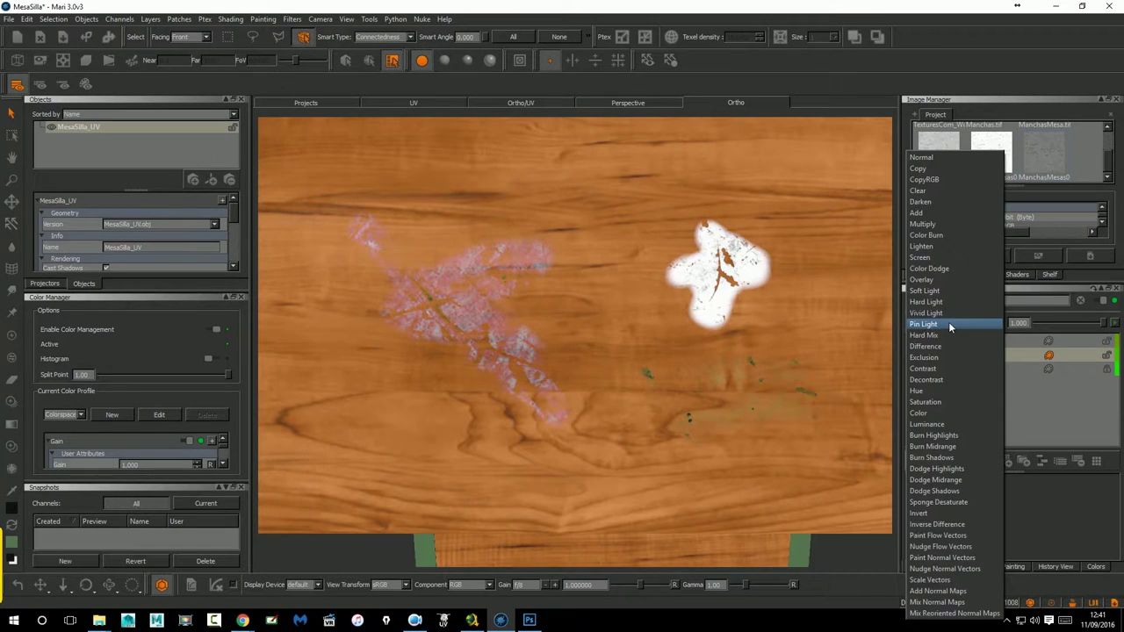
{"action": "left_click", "coordinate": [943, 334]}
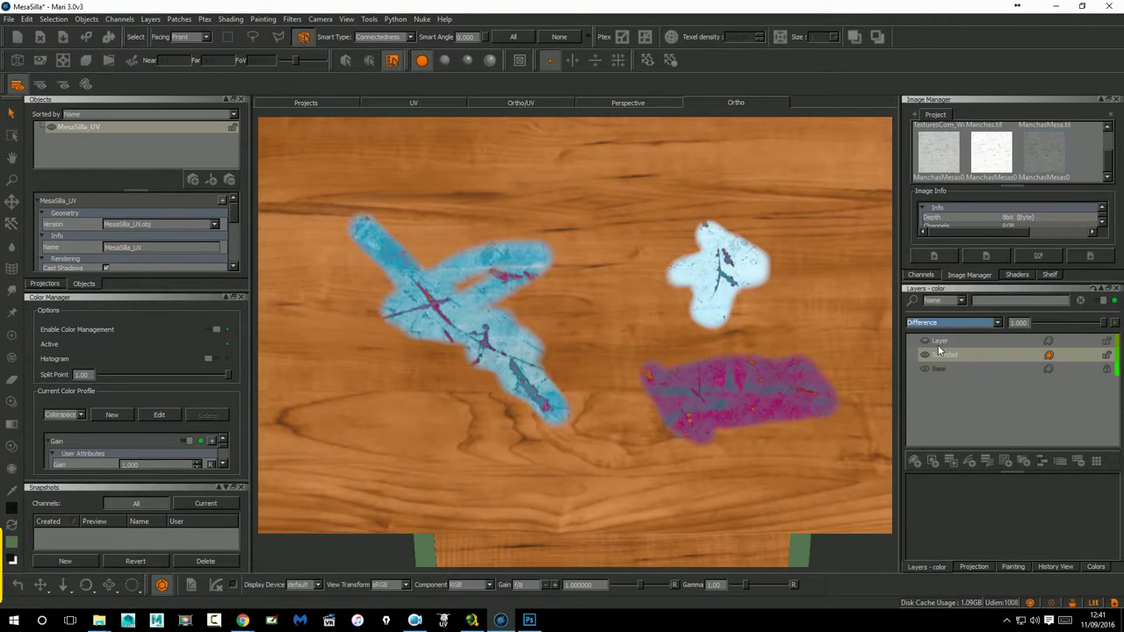
{"action": "left_click", "coordinate": [942, 323]}
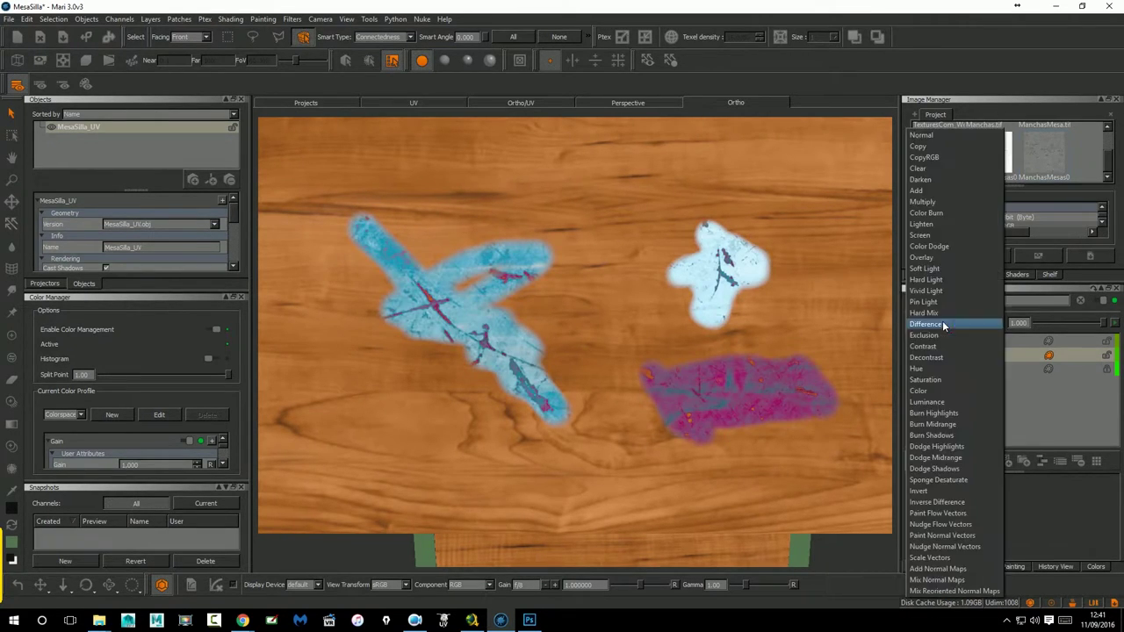
{"action": "left_click", "coordinate": [938, 192]}
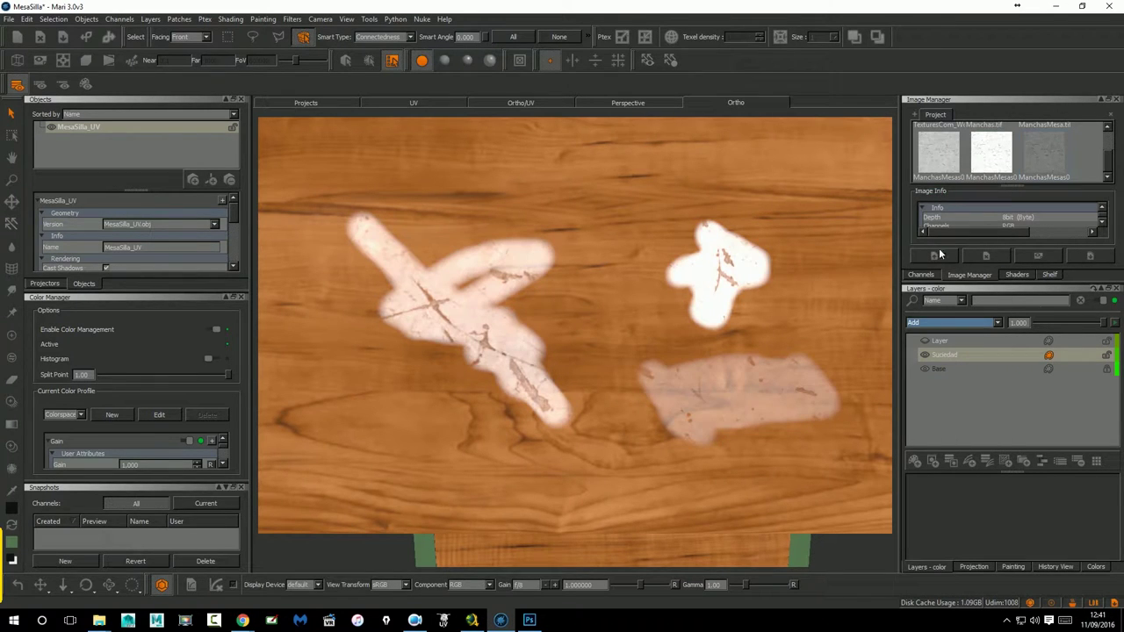
{"action": "left_click", "coordinate": [943, 322]}
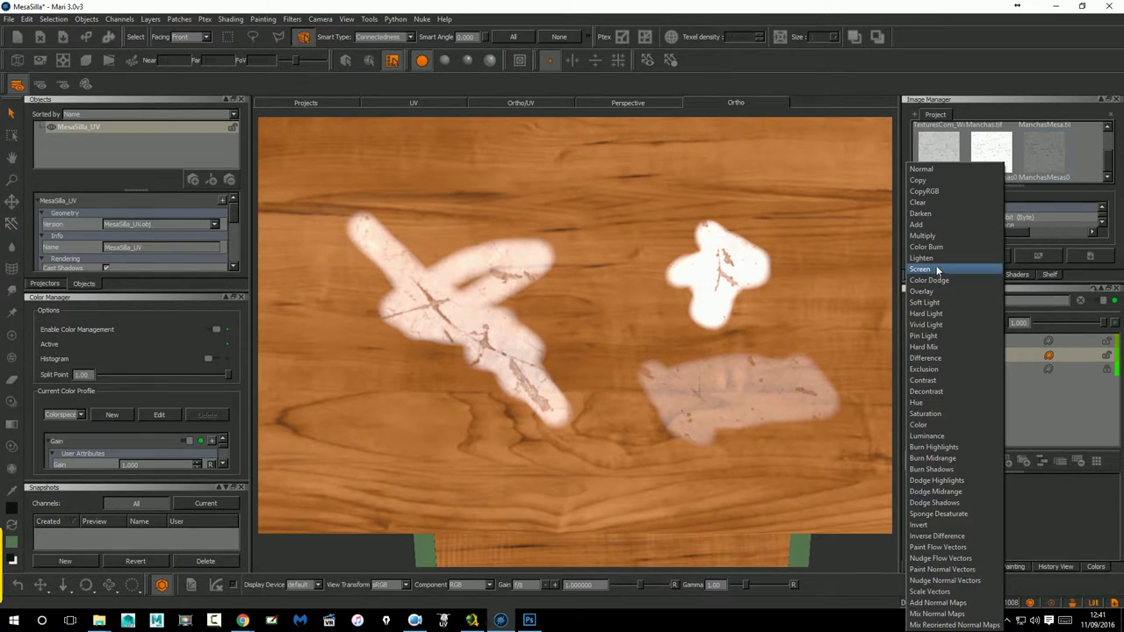
{"action": "left_click", "coordinate": [936, 269]}
{"action": "left_click", "coordinate": [962, 324]}
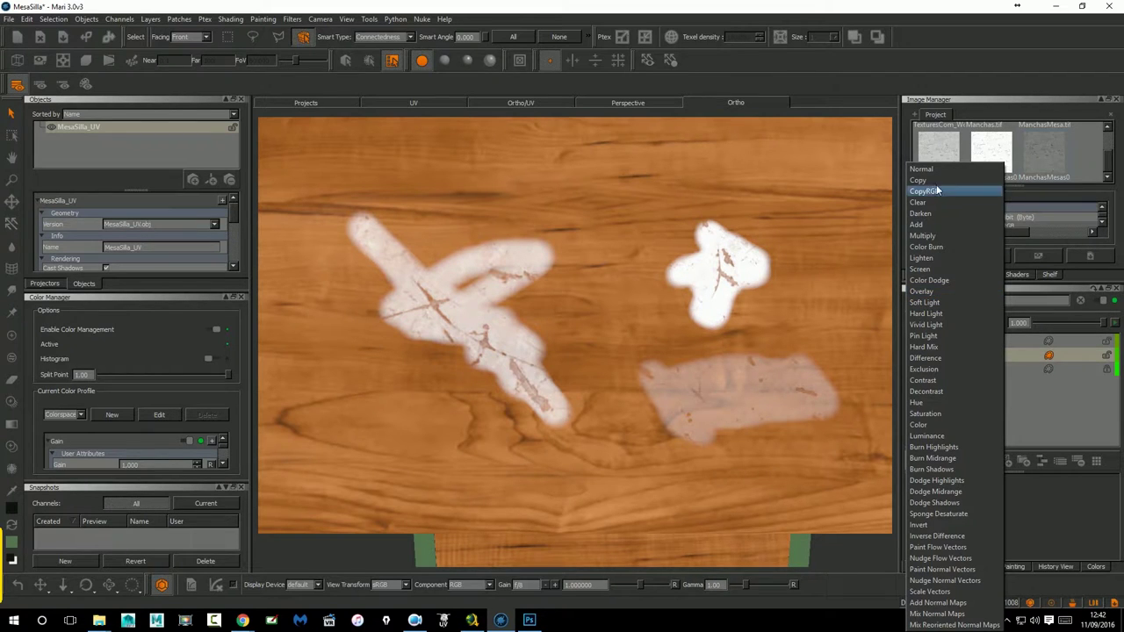
{"action": "left_click", "coordinate": [929, 292]}
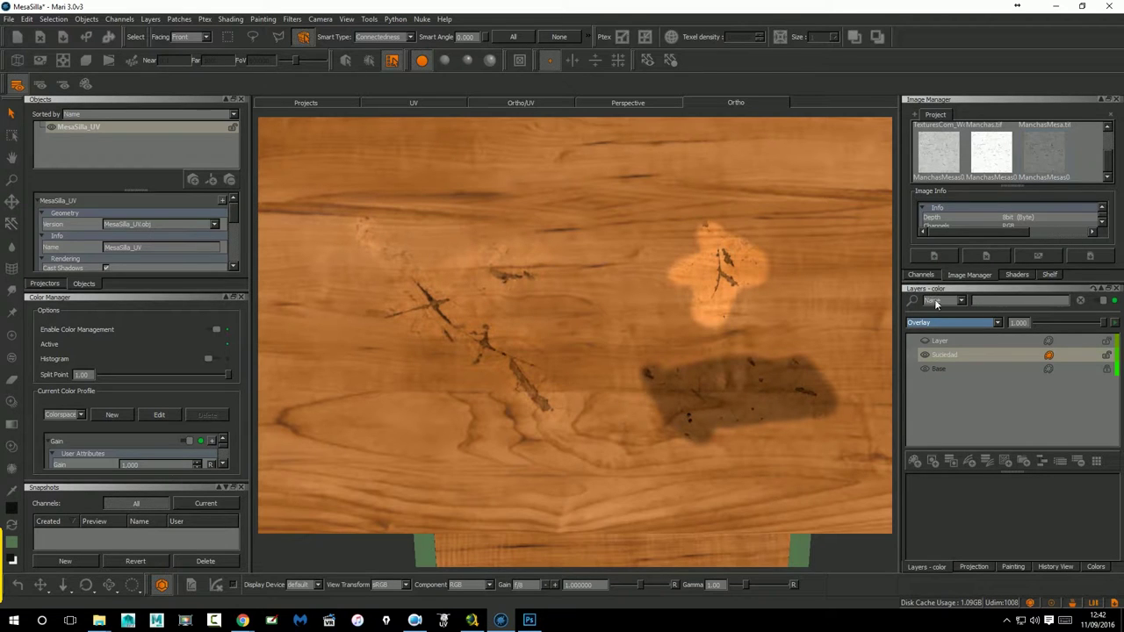
{"action": "left_click", "coordinate": [935, 321]}
{"action": "left_click", "coordinate": [936, 234]}
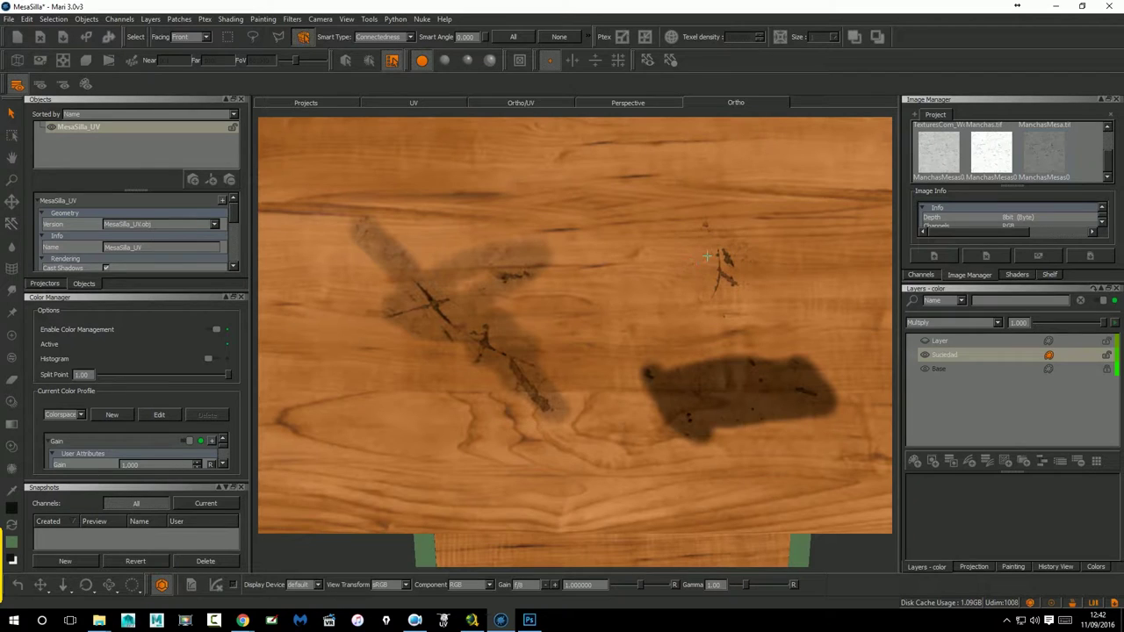
Delete the Suciedad layer and remove the duplicate ManchasMesa.tif image.
{"action": "left_click", "coordinate": [961, 354]}
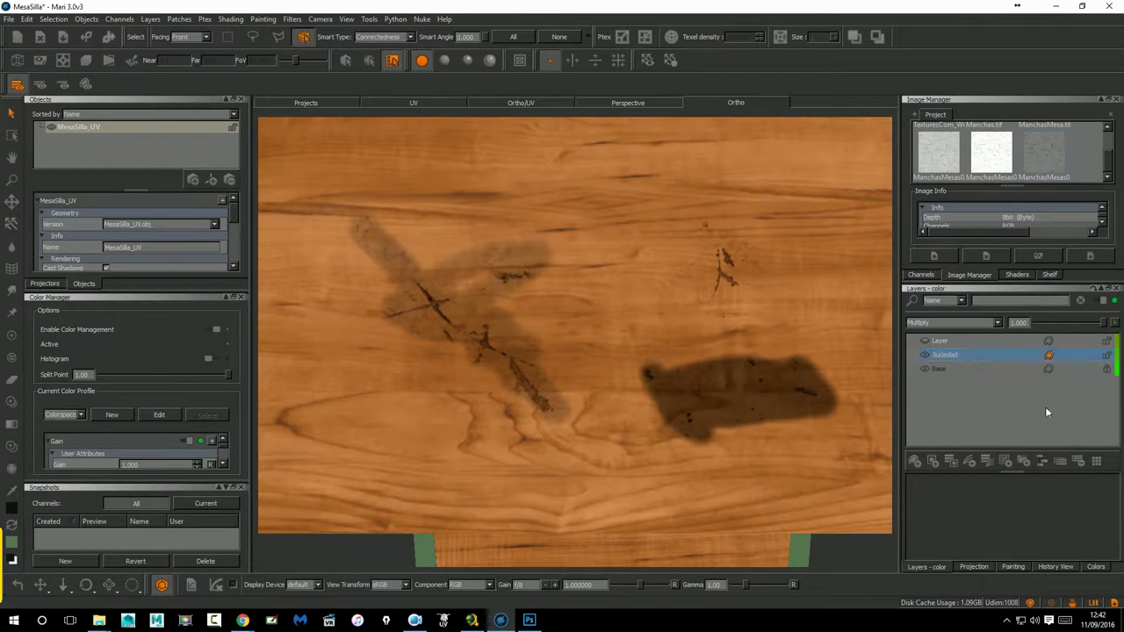
{"action": "left_click", "coordinate": [1078, 462]}
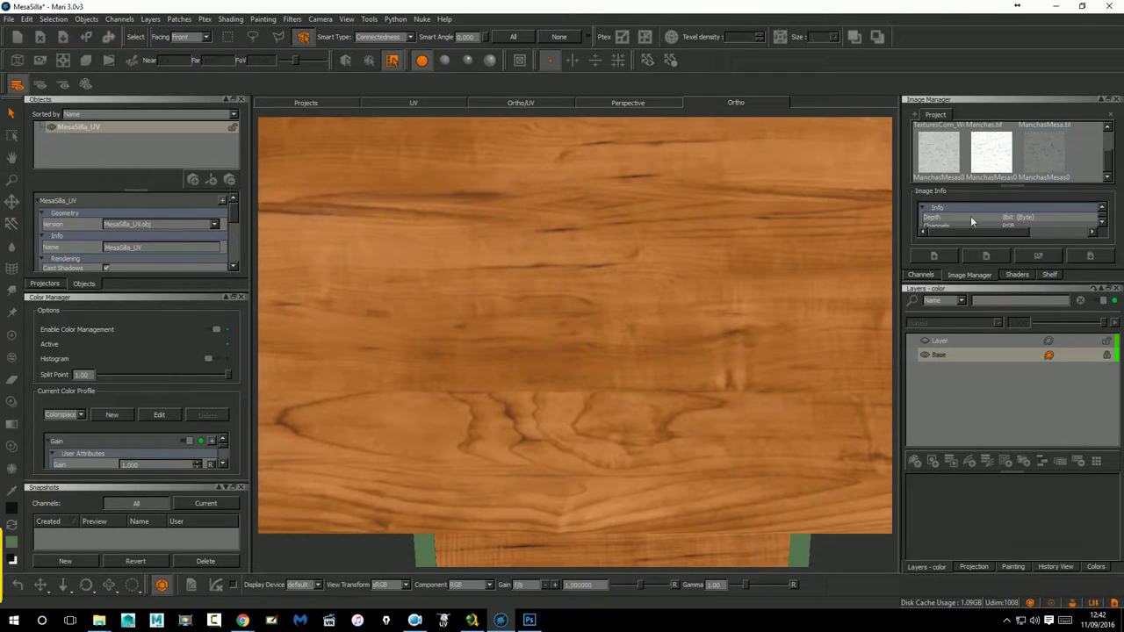
{"action": "scroll", "coordinate": [1050, 164], "scroll_direction": "up", "scroll_amount": 2}
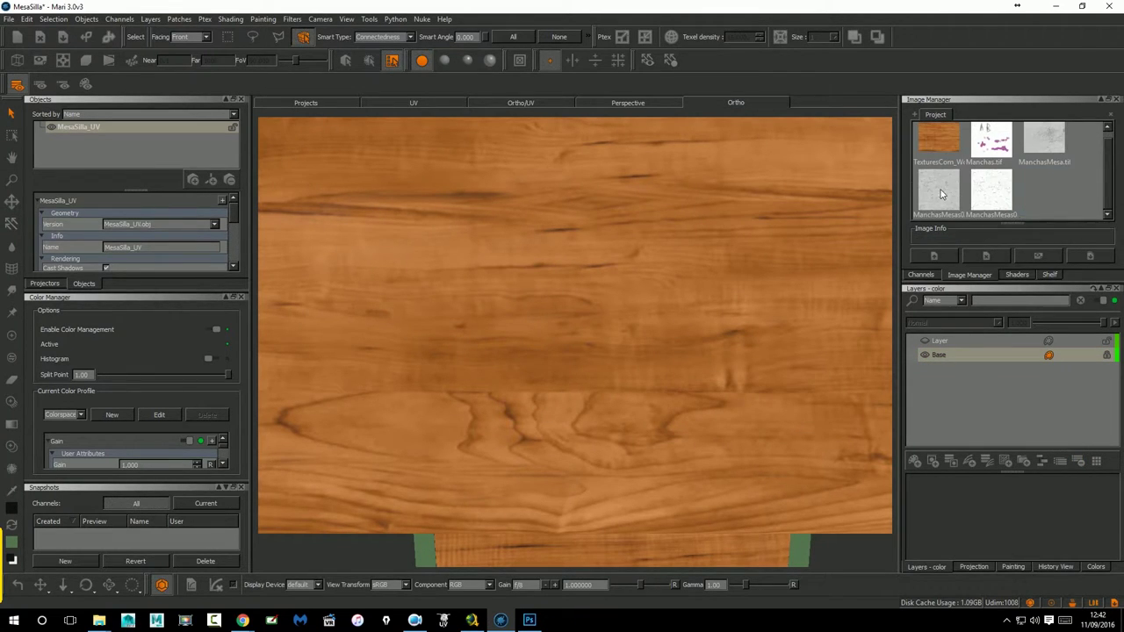
{"action": "left_click", "coordinate": [1054, 142]}
{"action": "key", "text": "Delete"}
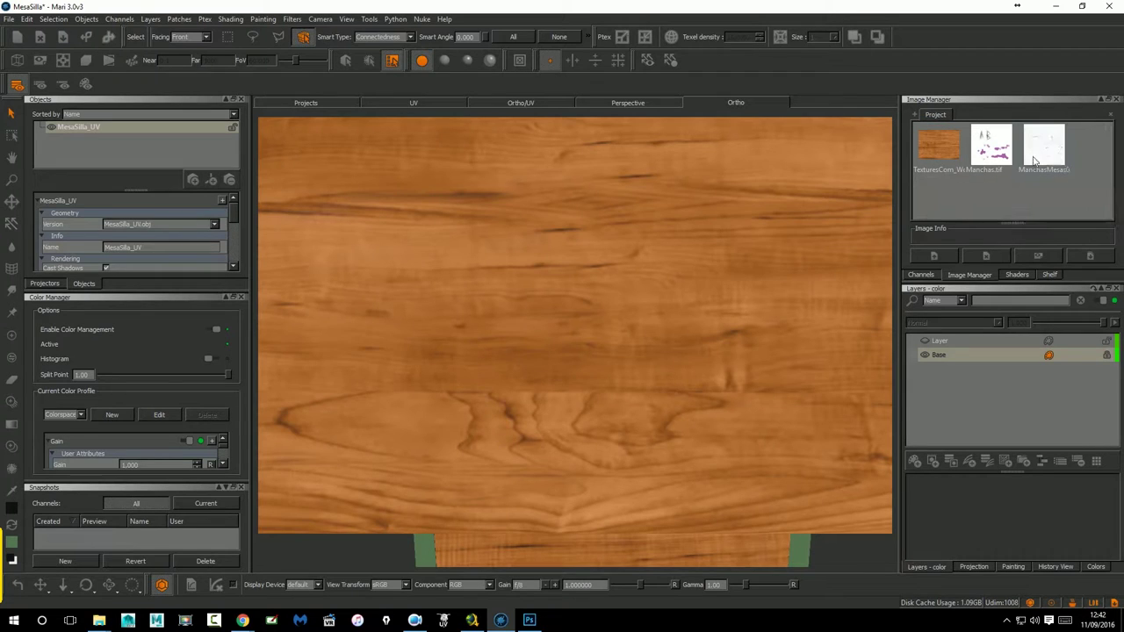
Lay the scratches image over the desktop, slide it left, and add a new layer.
{"action": "left_click_drag", "start_coordinate": [1036, 170], "coordinate": [540, 263]}
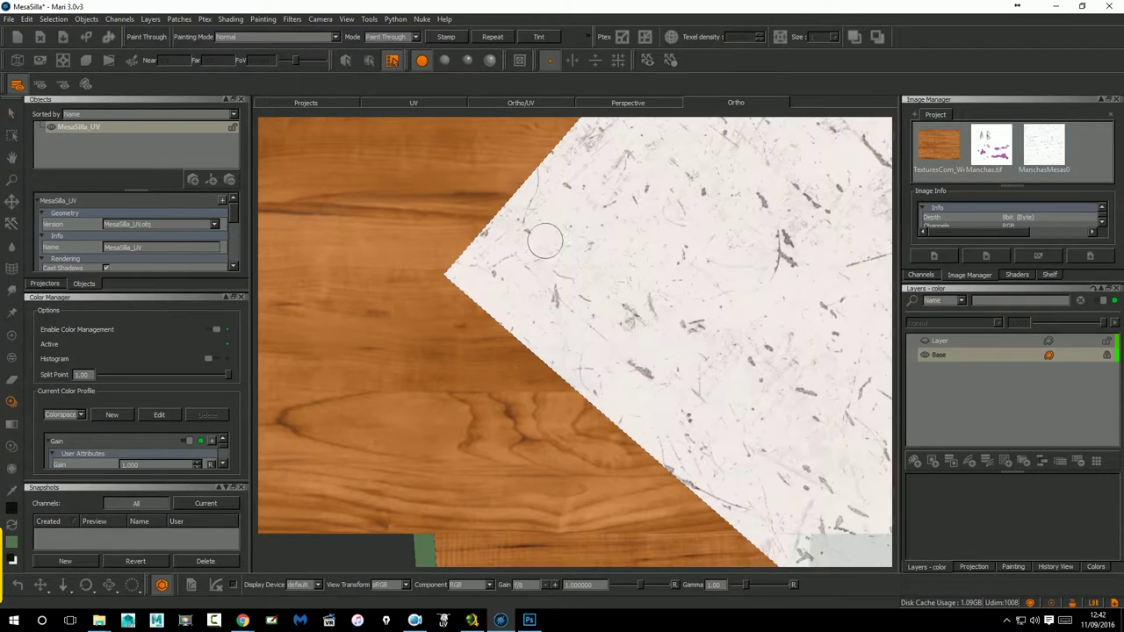
{"action": "scroll", "coordinate": [722, 327], "scroll_direction": "down", "scroll_amount": 5}
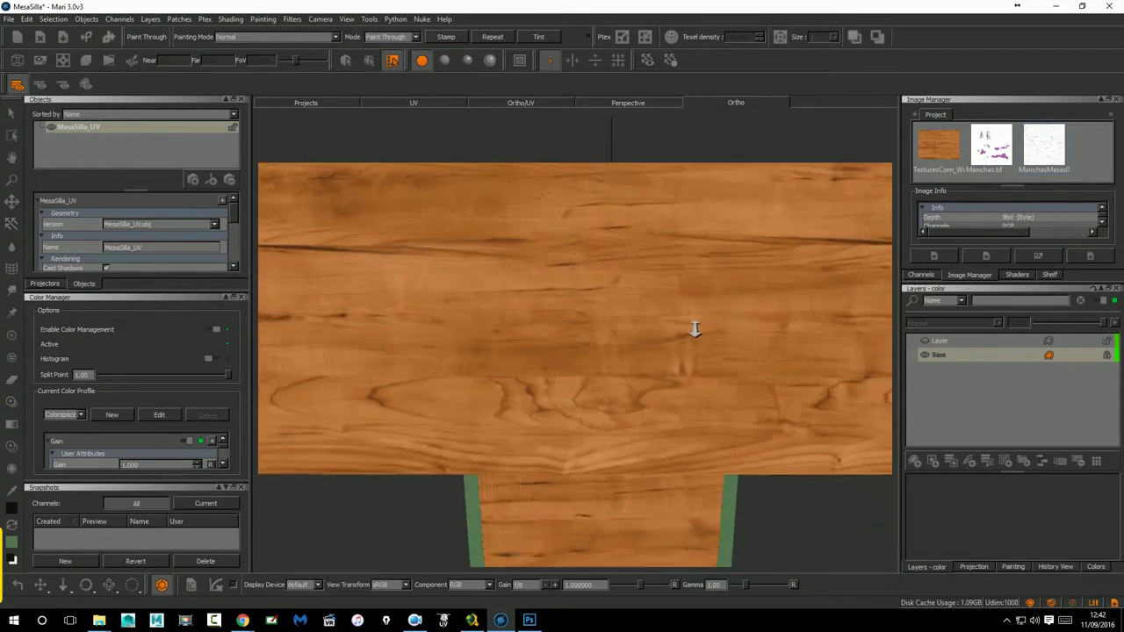
{"action": "scroll", "coordinate": [721, 326], "scroll_direction": "up", "scroll_amount": 3}
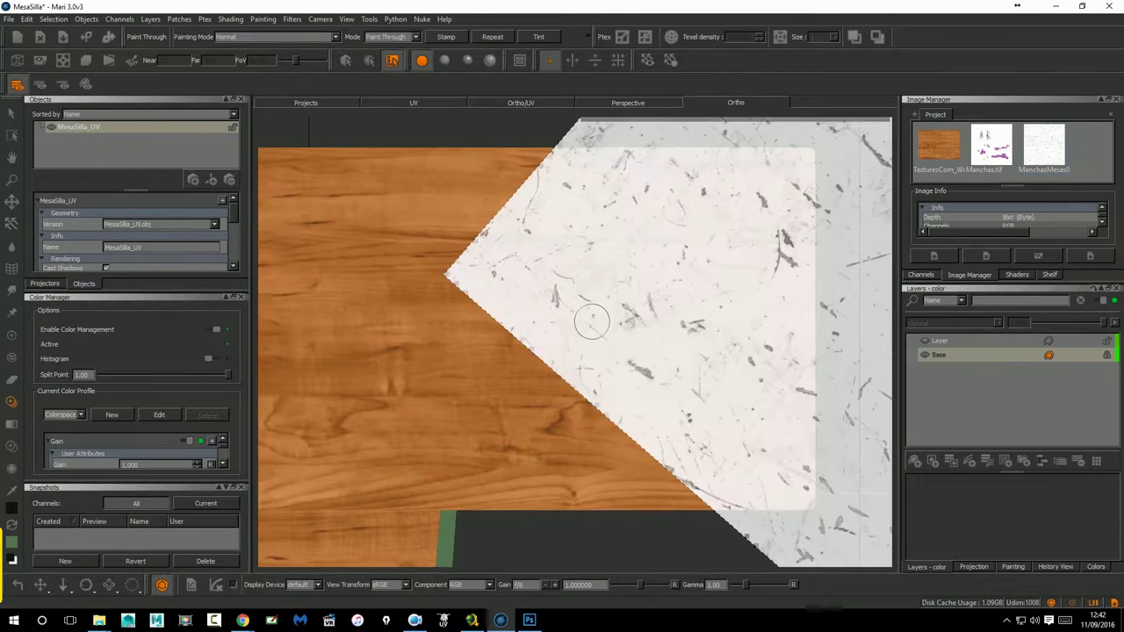
{"action": "middle_click_drag", "start_coordinate": [716, 322], "coordinate": [590, 351], "text": "ctrl+shift"}
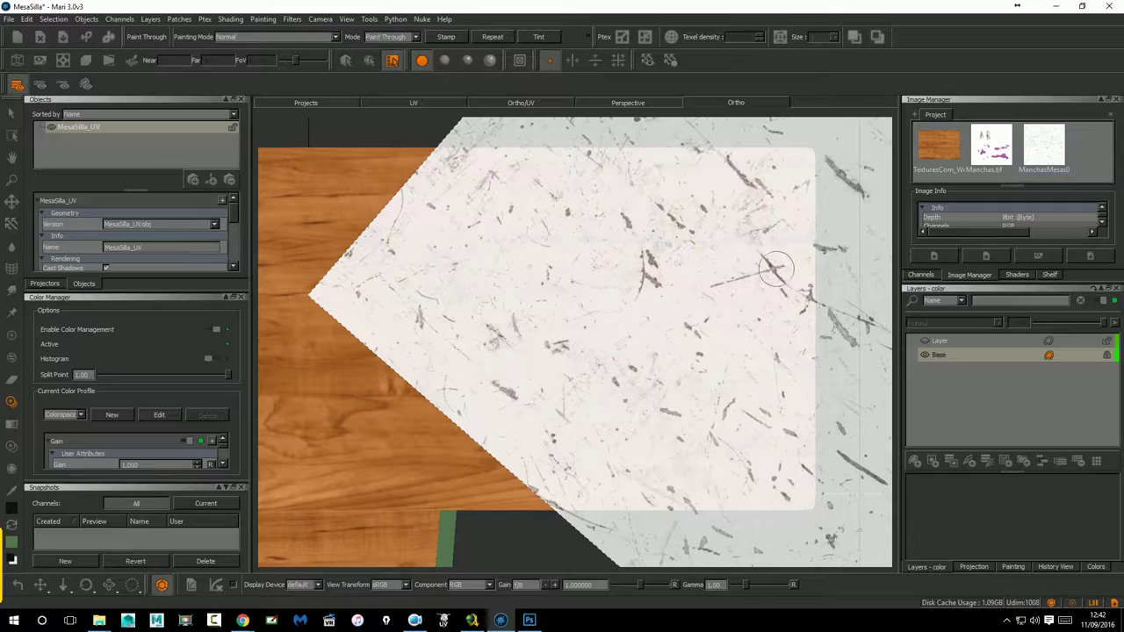
{"action": "left_click", "coordinate": [914, 461]}
Name the new layer Manchas Mesa and paint a small scratch streak near the desktop's right edge.
{"action": "double_click", "coordinate": [946, 358]}
{"action": "type", "text": "MAN"}
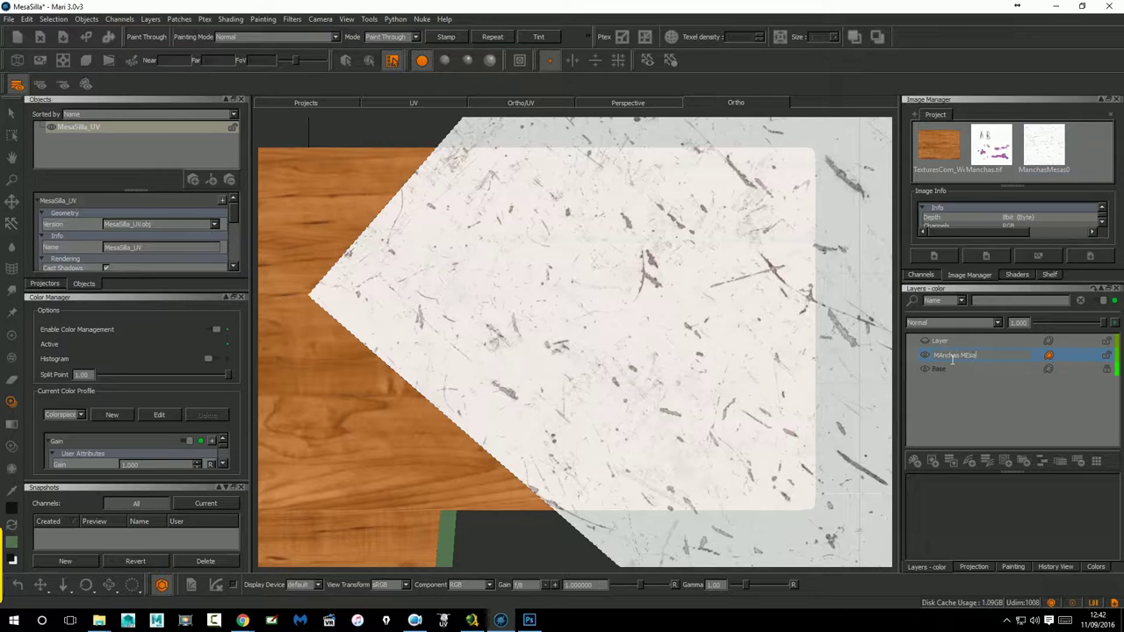
{"action": "double_click", "coordinate": [950, 356]}
{"action": "left_click", "coordinate": [971, 357]}
{"action": "key", "text": "ctrl+a"}
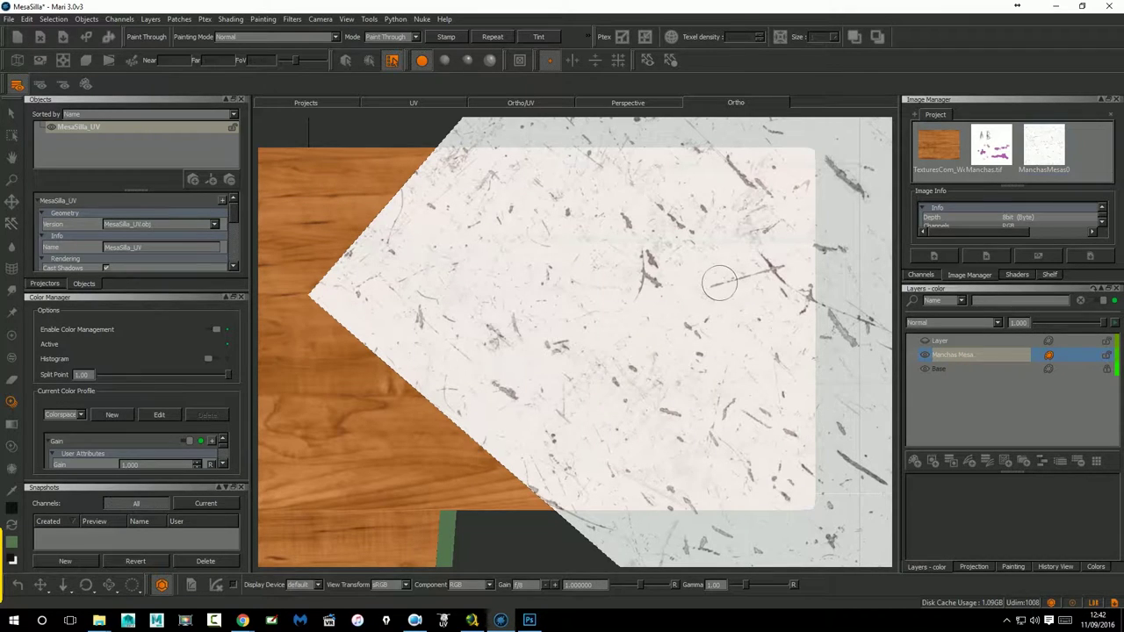
{"action": "key", "text": "BackSpace"}
{"action": "mouse_move", "coordinate": [729, 281]}
{"action": "left_mouse_down"}
{"action": "mouse_move", "coordinate": [768, 266]}
{"action": "mouse_move", "coordinate": [781, 292]}
{"action": "left_mouse_up"}
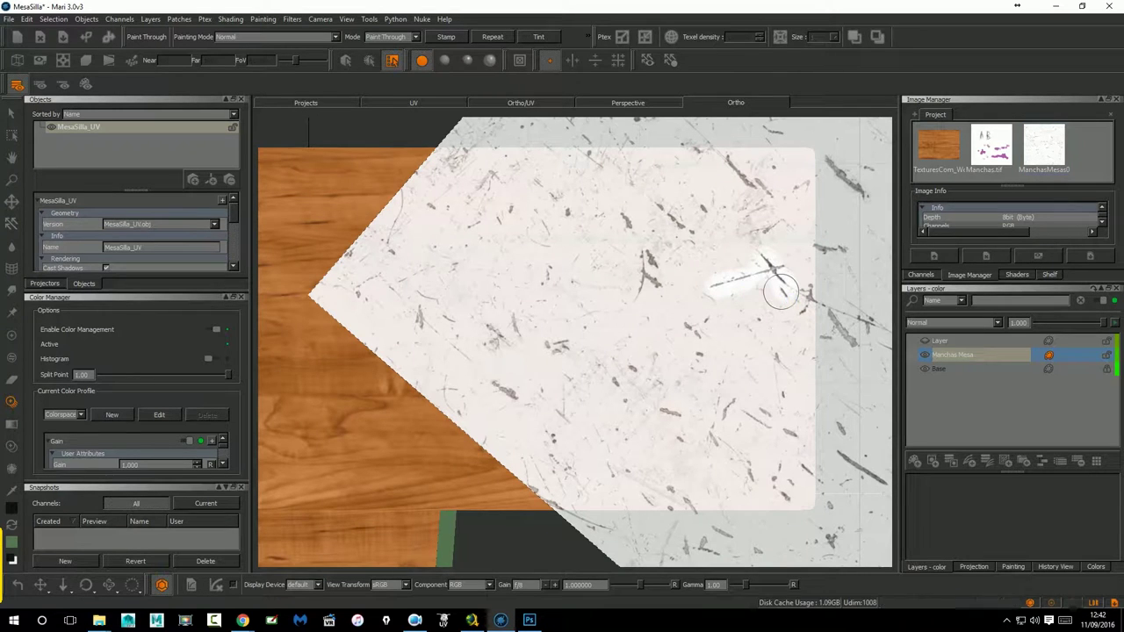
{"action": "left_click", "coordinate": [1018, 274]}
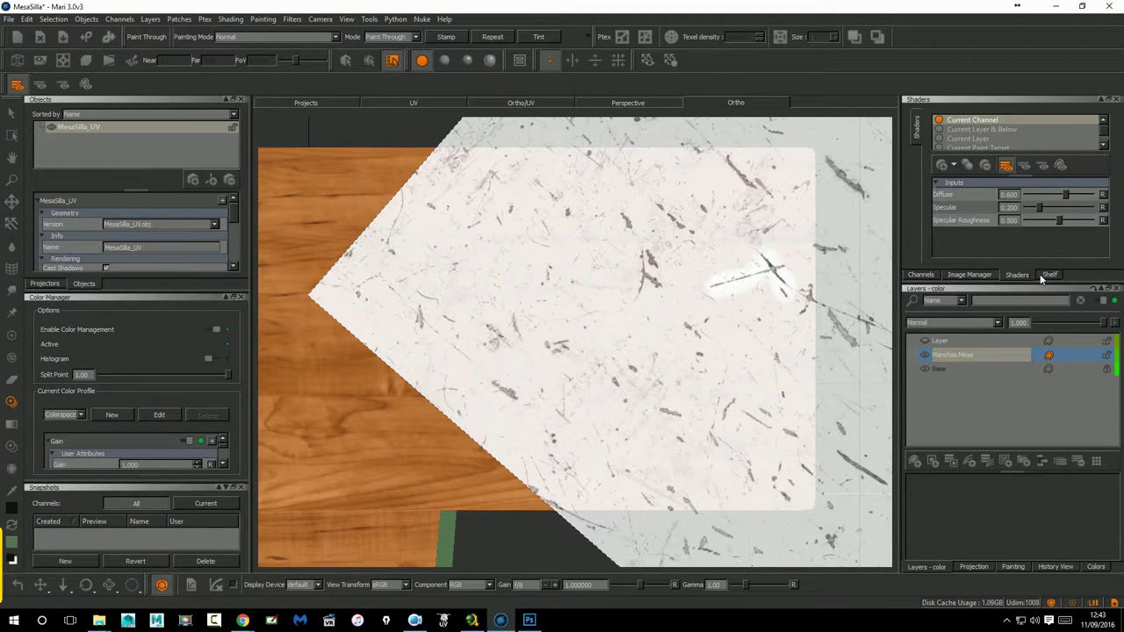
Browse the brush shelf past Basic and Hard Surface to the Organic Brushes set.
{"action": "left_click", "coordinate": [1046, 276]}
{"action": "mouse_move", "coordinate": [1103, 150]}
{"action": "left_mouse_down"}
{"action": "mouse_move", "coordinate": [1104, 187]}
{"action": "mouse_move", "coordinate": [1099, 146]}
{"action": "left_mouse_up"}
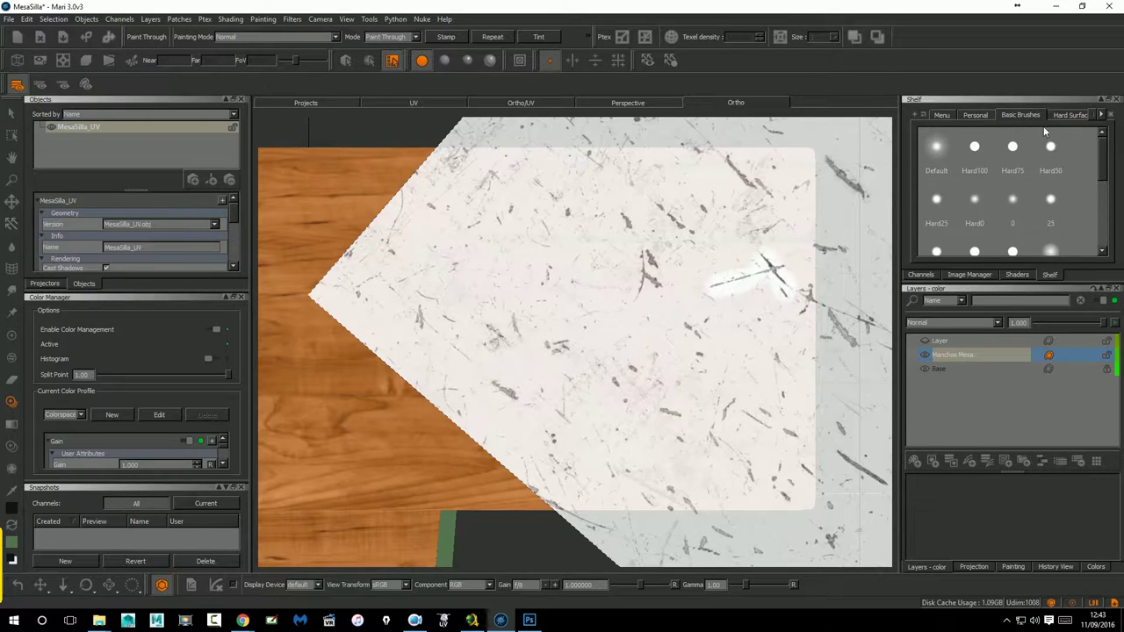
{"action": "left_click", "coordinate": [1070, 115]}
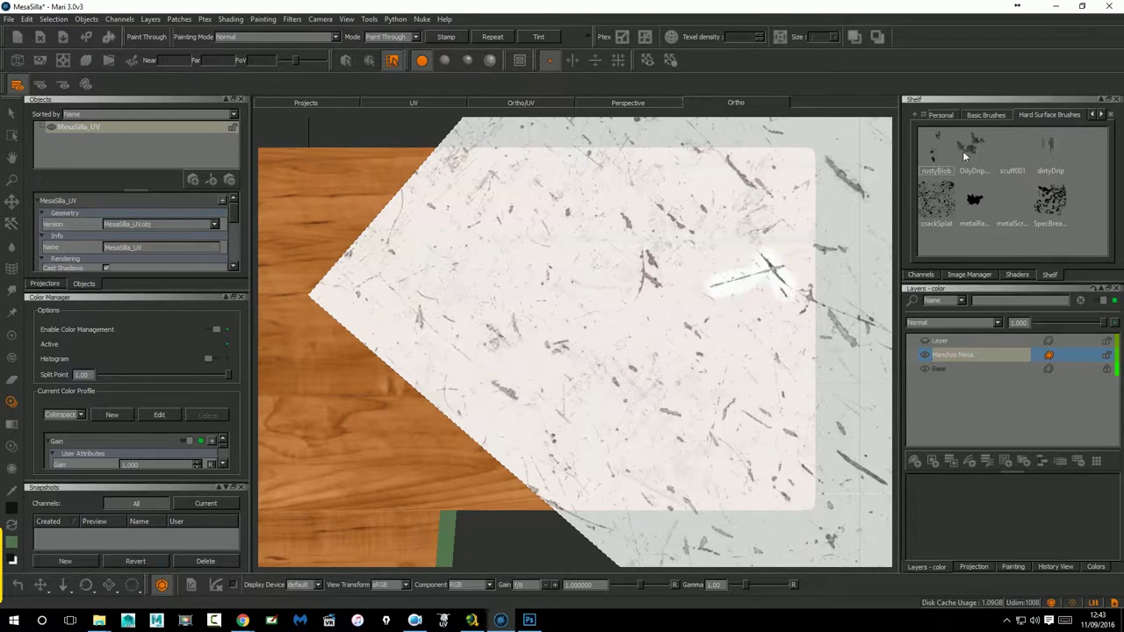
{"action": "left_click", "coordinate": [1102, 115]}
{"action": "left_click", "coordinate": [1078, 117]}
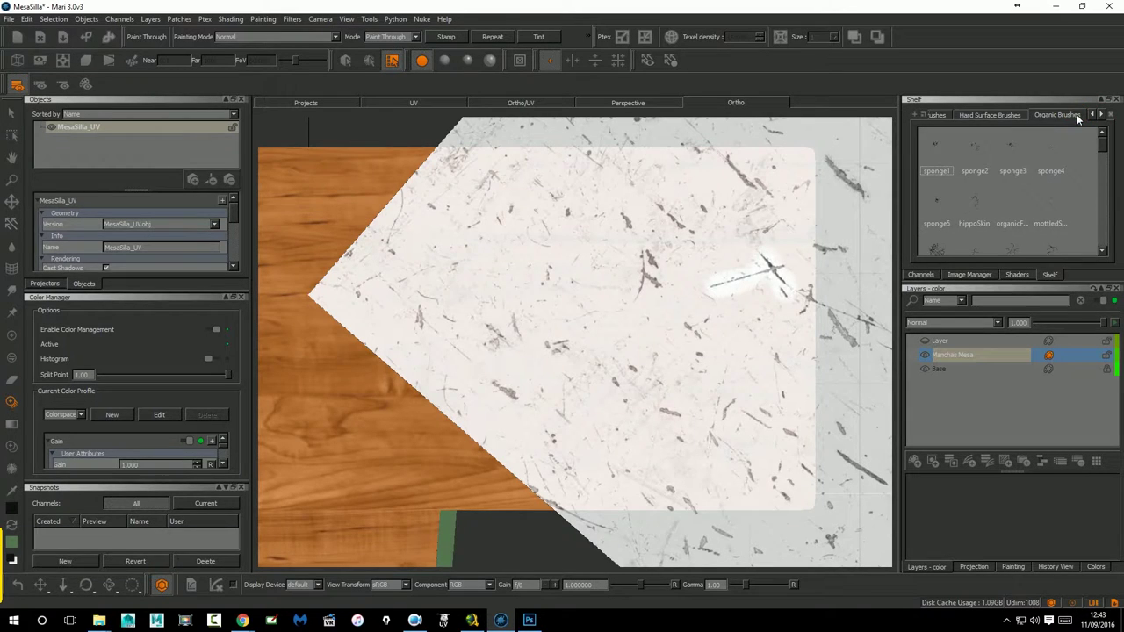
{"action": "left_click_drag", "start_coordinate": [1103, 146], "coordinate": [1097, 175]}
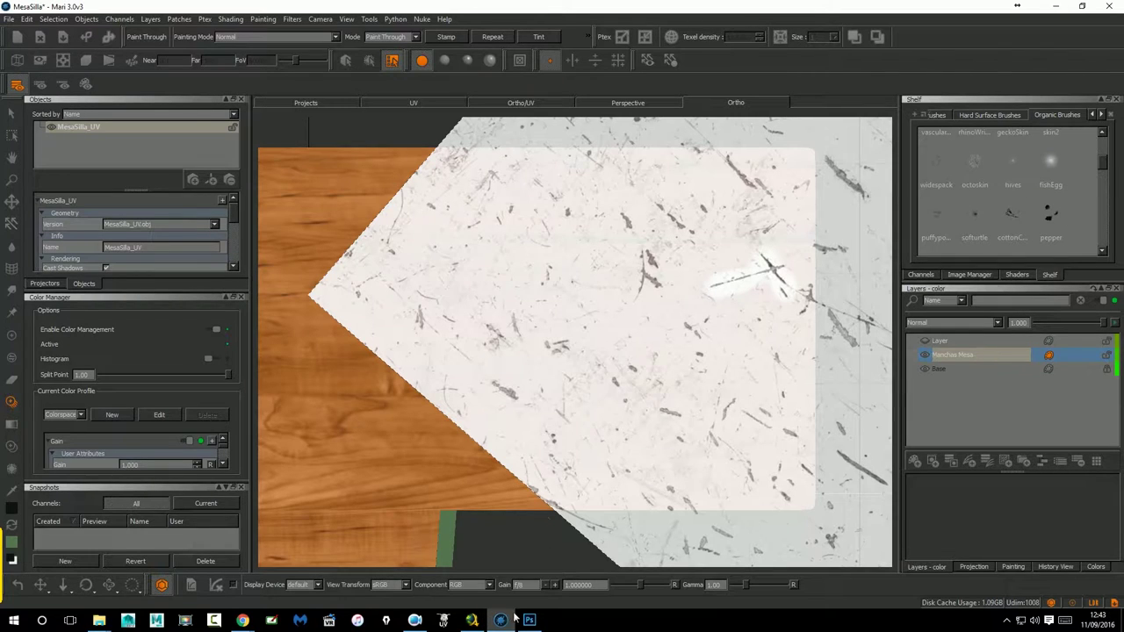
Put away the overlay, set Manchas Mesa to Multiply, and briefly check Photoshop.
{"action": "left_click", "coordinate": [14, 114]}
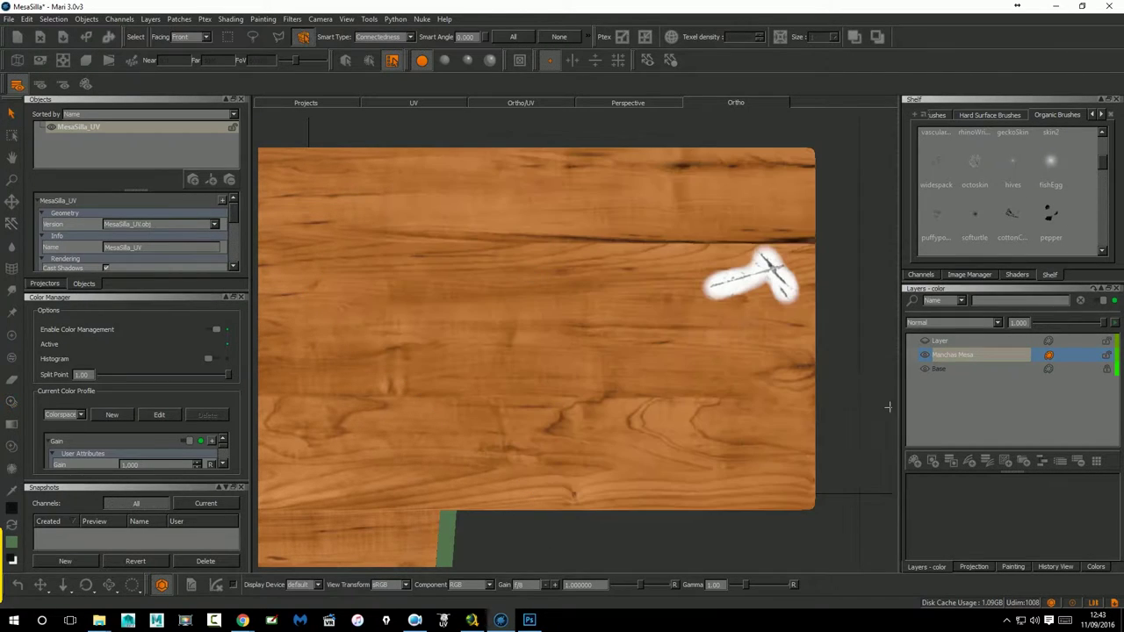
{"action": "left_click", "coordinate": [971, 320]}
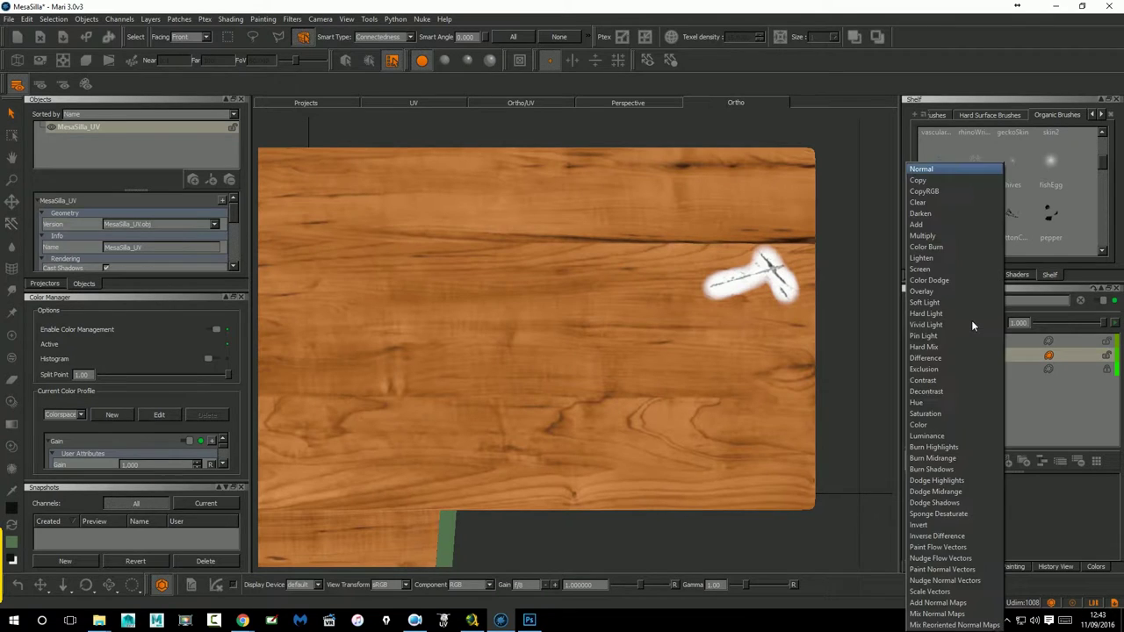
{"action": "left_click", "coordinate": [924, 233]}
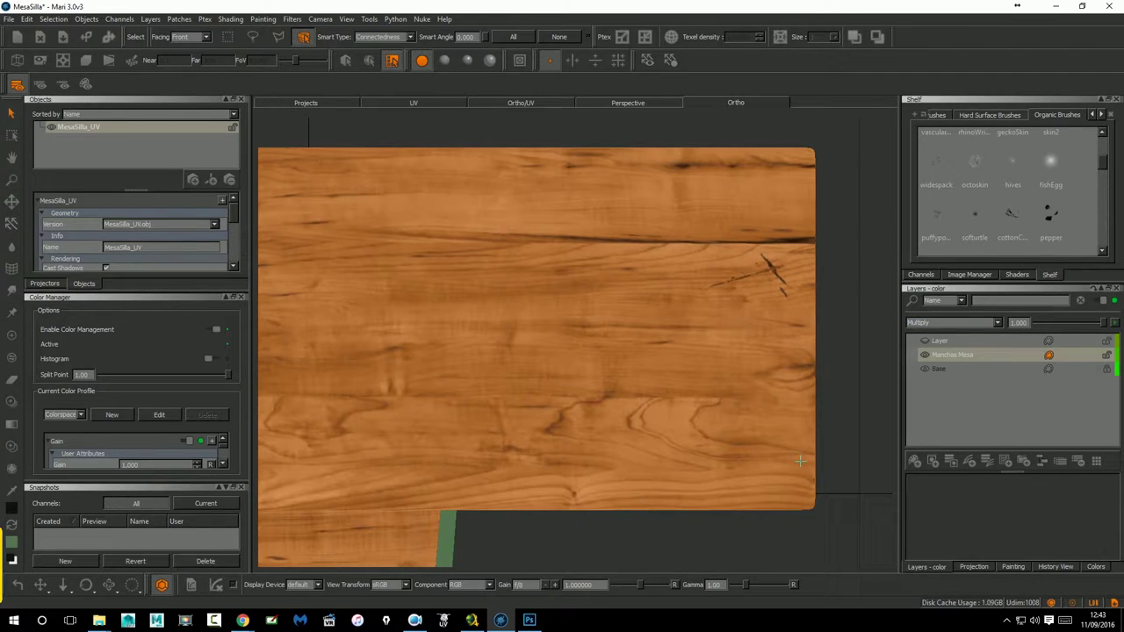
{"action": "left_click", "coordinate": [530, 620]}
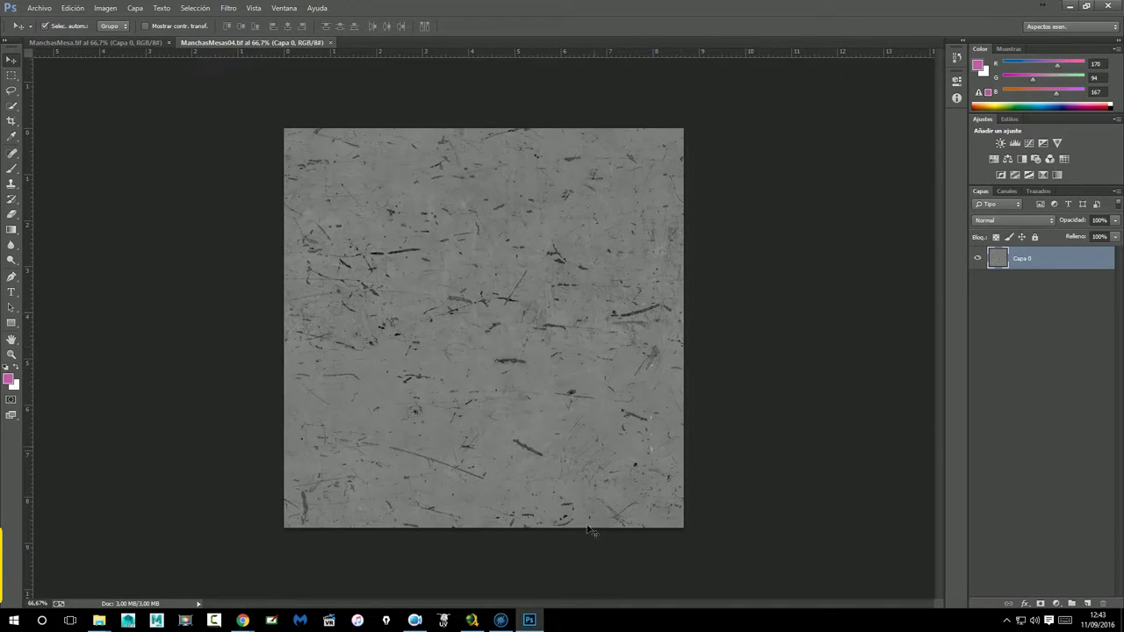
{"action": "left_click", "coordinate": [529, 621]}
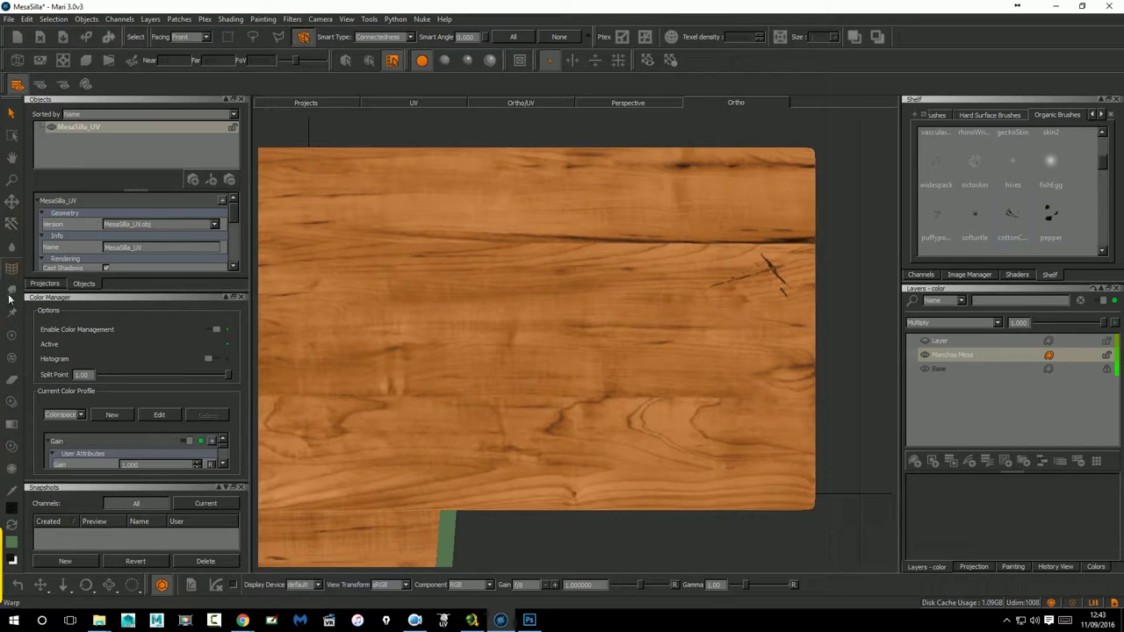
{"action": "left_click", "coordinate": [11, 334]}
{"action": "mouse_move", "coordinate": [508, 279]}
{"action": "left_mouse_down"}
{"action": "mouse_move", "coordinate": [571, 318]}
{"action": "mouse_move", "coordinate": [584, 345]}
{"action": "mouse_move", "coordinate": [458, 326]}
{"action": "left_mouse_up"}
{"action": "key", "text": "ctrl+z"}
{"action": "key", "text": "ctrl+z"}
{"action": "key", "text": "ctrl+z"}
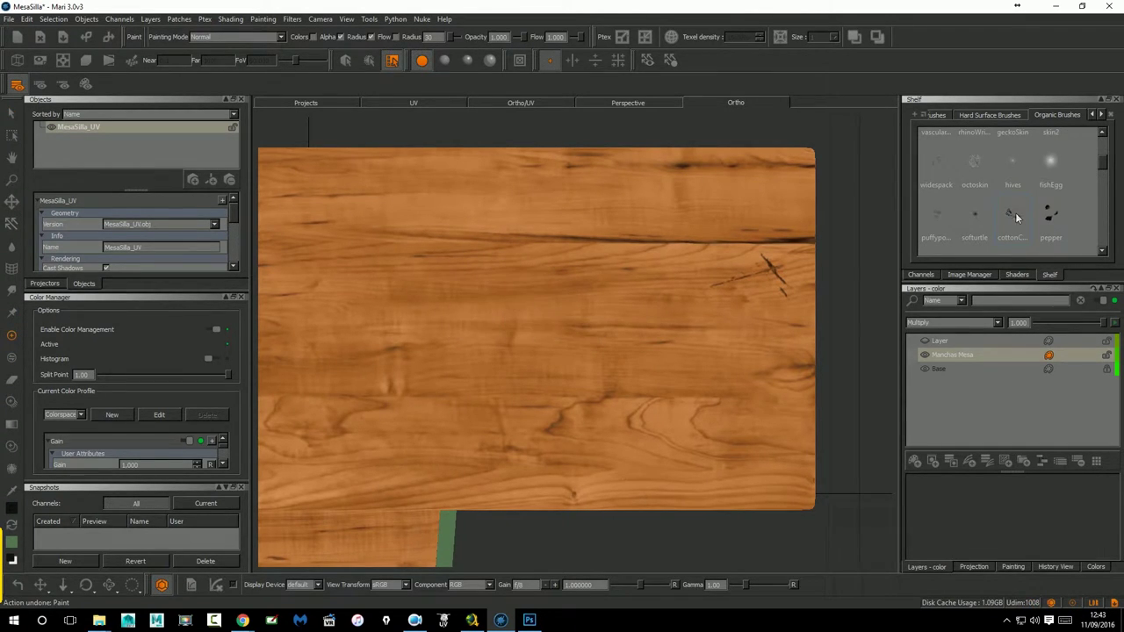
{"action": "left_click", "coordinate": [1015, 213]}
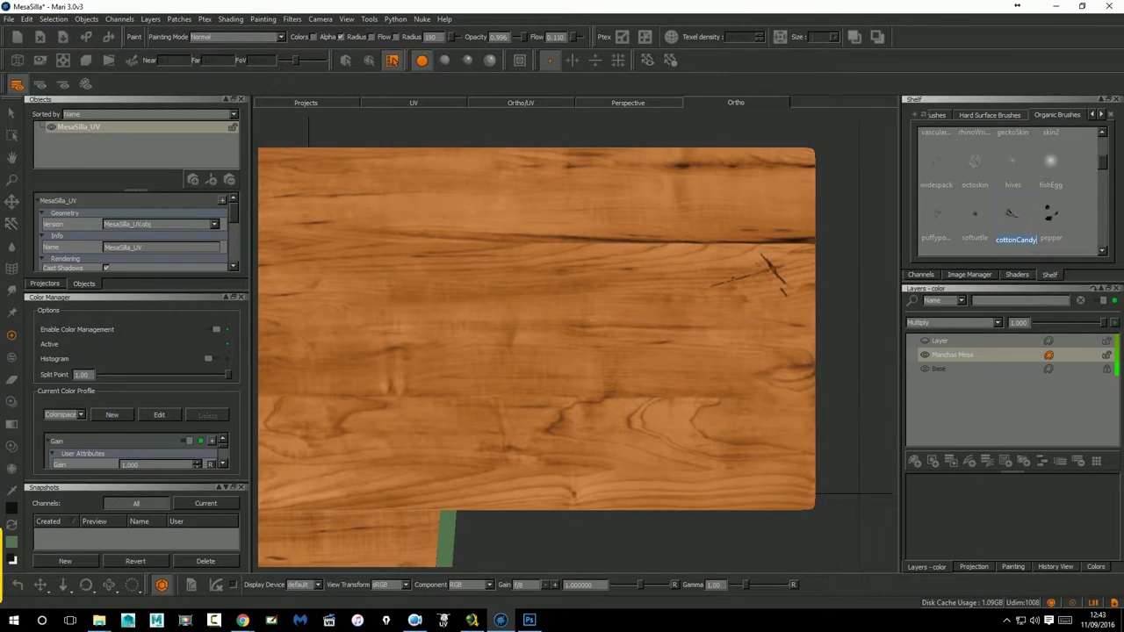
{"action": "left_click", "coordinate": [972, 275]}
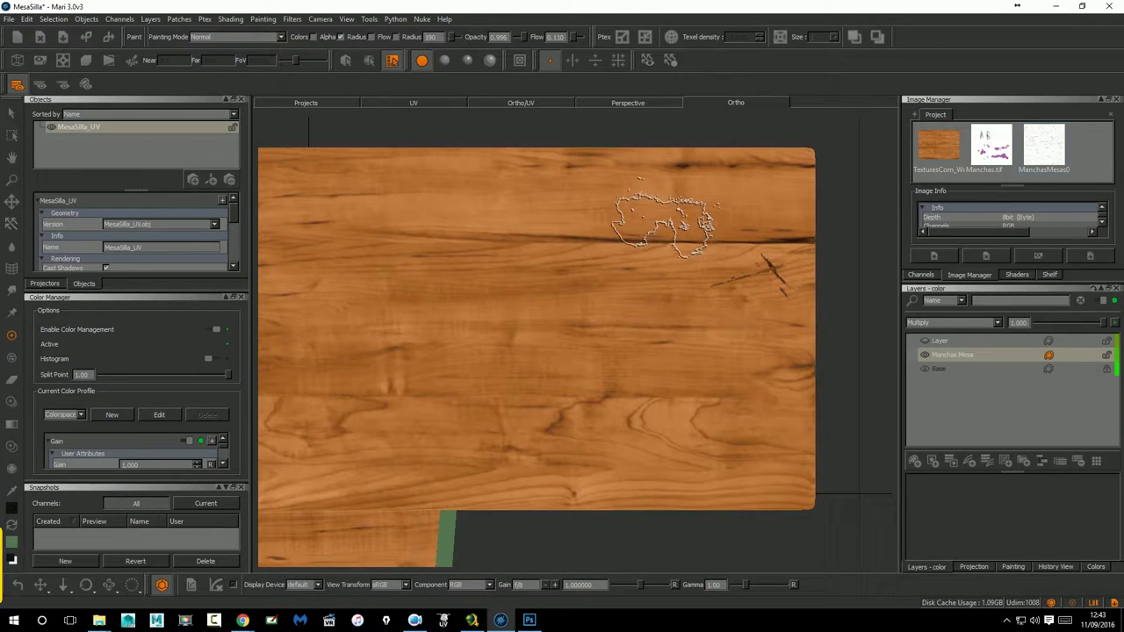
{"action": "mouse_move", "coordinate": [664, 224]}
{"action": "left_mouse_down"}
{"action": "mouse_move", "coordinate": [660, 283]}
{"action": "mouse_move", "coordinate": [527, 399]}
{"action": "left_mouse_up"}
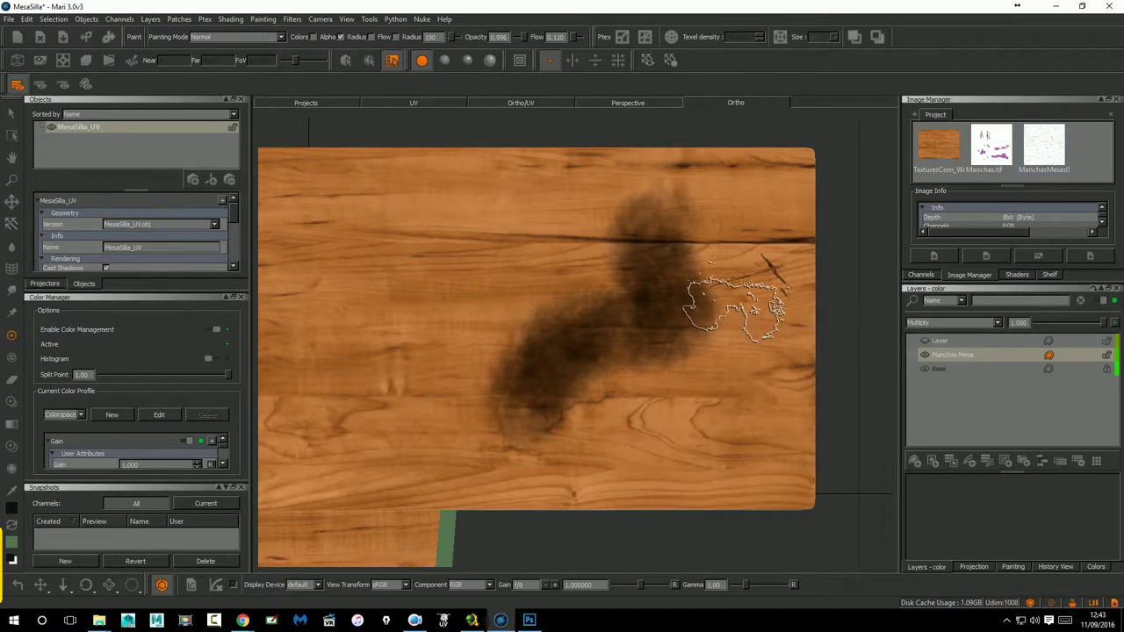
{"action": "key", "text": "ctrl+z"}
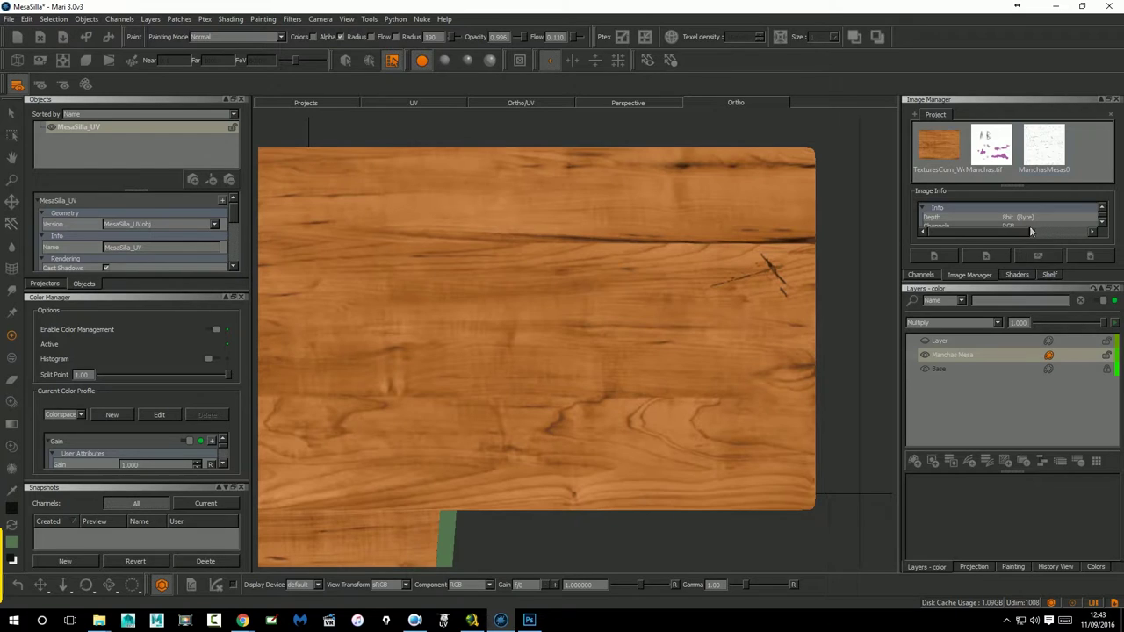
{"action": "left_click", "coordinate": [1036, 276]}
{"action": "mouse_move", "coordinate": [1103, 163]}
{"action": "left_mouse_down"}
{"action": "mouse_move", "coordinate": [1102, 143]}
{"action": "mouse_move", "coordinate": [1107, 243]}
{"action": "left_mouse_up"}
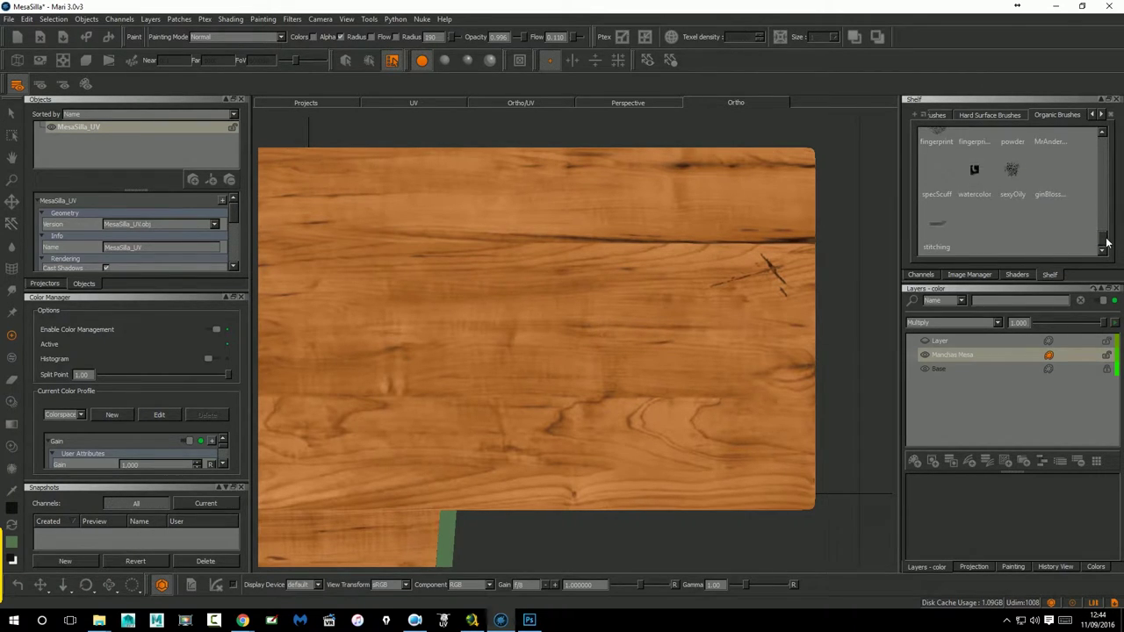
{"action": "left_click_drag", "start_coordinate": [638, 283], "coordinate": [615, 325]}
{"action": "key", "text": "ctrl+z"}
{"action": "left_click_drag", "start_coordinate": [1104, 235], "coordinate": [1098, 144]}
{"action": "left_click", "coordinate": [1008, 151]}
{"action": "mouse_move", "coordinate": [681, 265]}
{"action": "left_mouse_down"}
{"action": "mouse_move", "coordinate": [650, 309]}
{"action": "mouse_move", "coordinate": [598, 344]}
{"action": "left_mouse_up"}
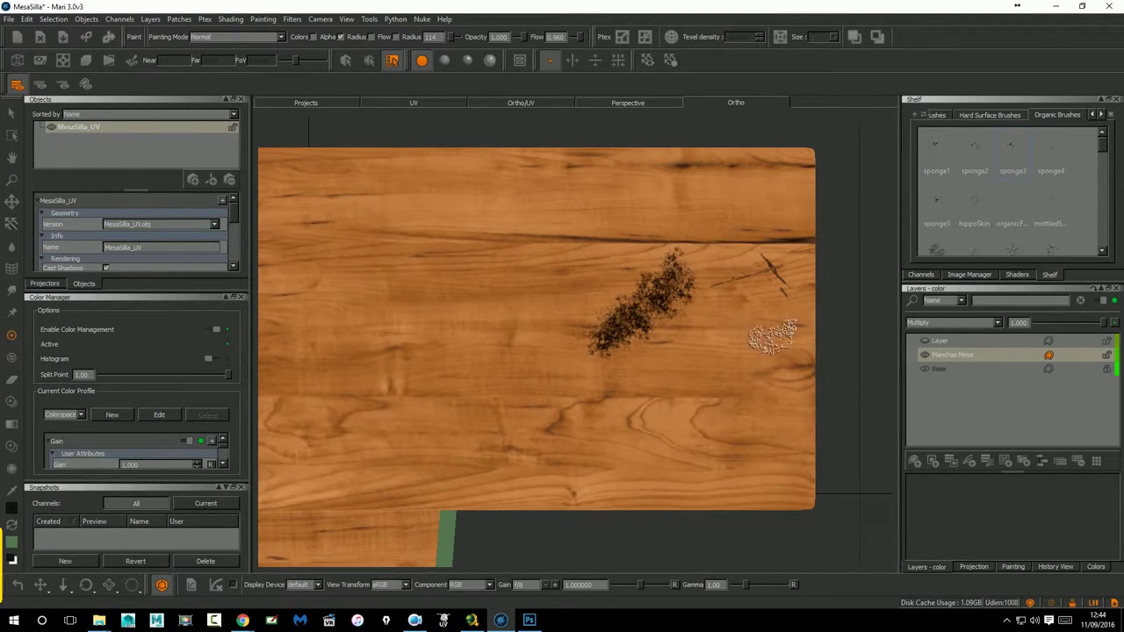
{"action": "key", "text": "ctrl+z"}
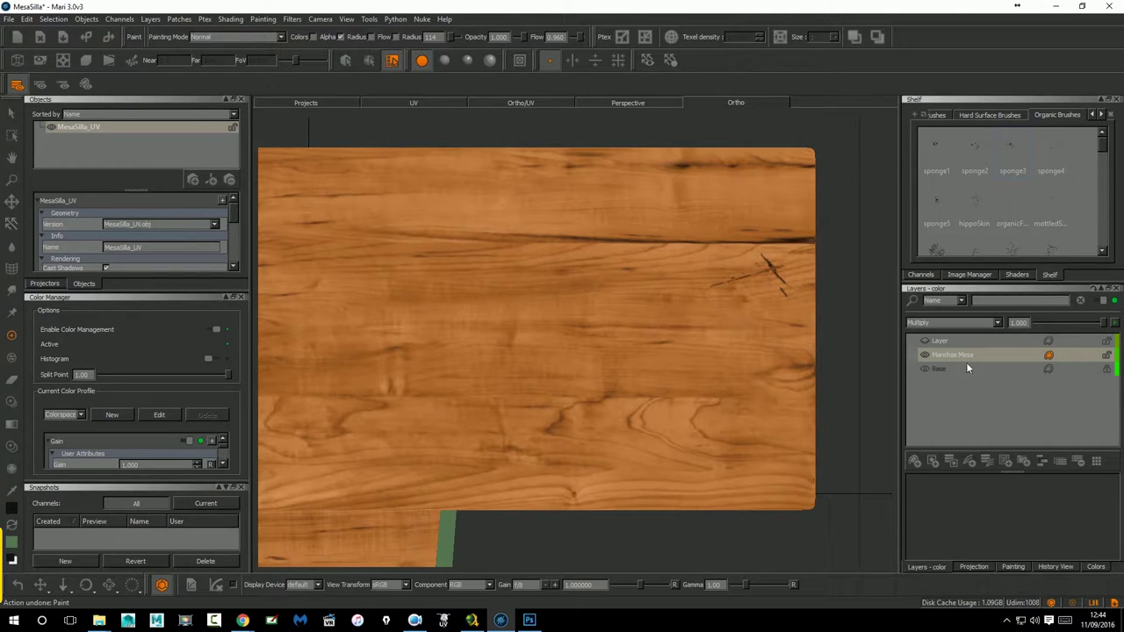
Paint test scratch marks through the rotated scratch image, then undo them.
{"action": "left_click", "coordinate": [13, 407]}
{"action": "left_click", "coordinate": [645, 274]}
{"action": "left_click_drag", "start_coordinate": [643, 268], "coordinate": [642, 257]}
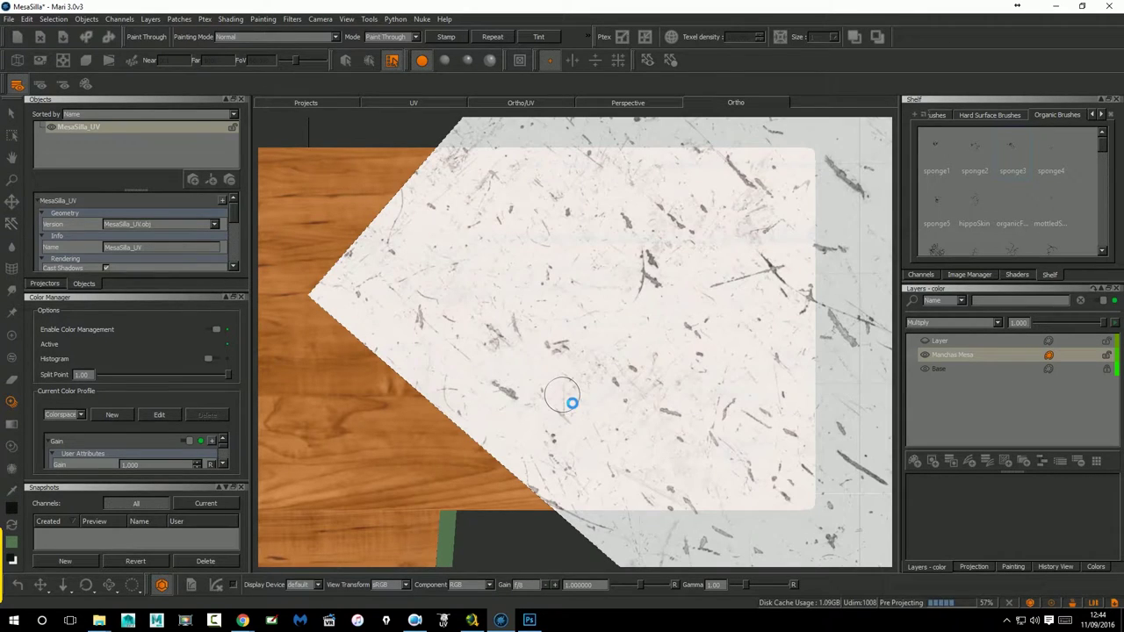
{"action": "left_click_drag", "start_coordinate": [792, 327], "coordinate": [793, 326]}
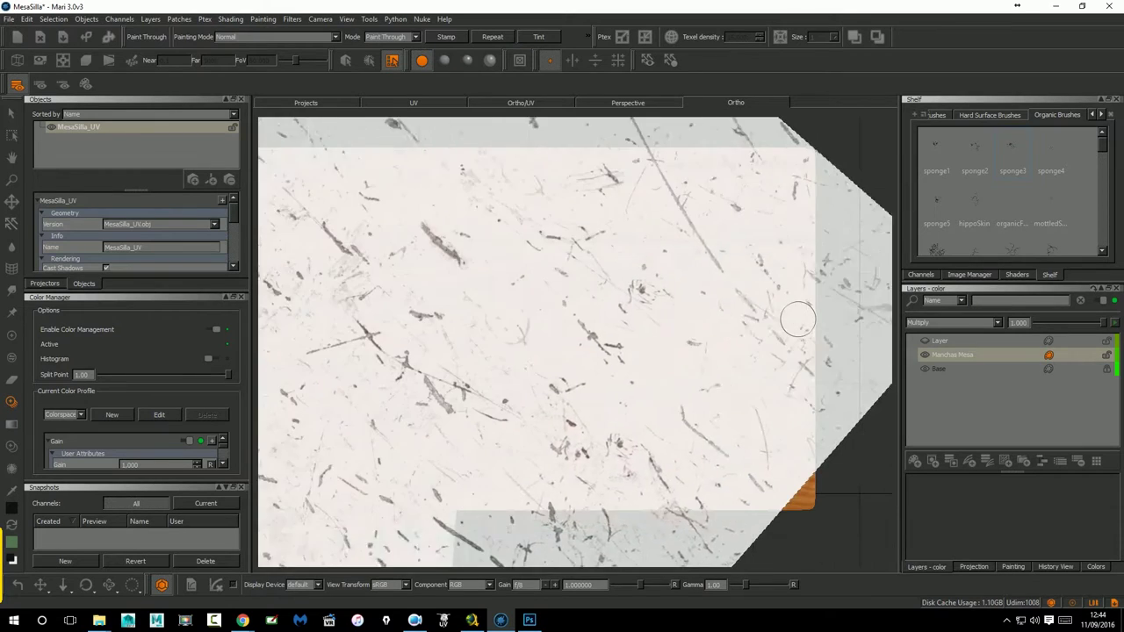
{"action": "middle_click_drag", "start_coordinate": [633, 374], "coordinate": [848, 396]}
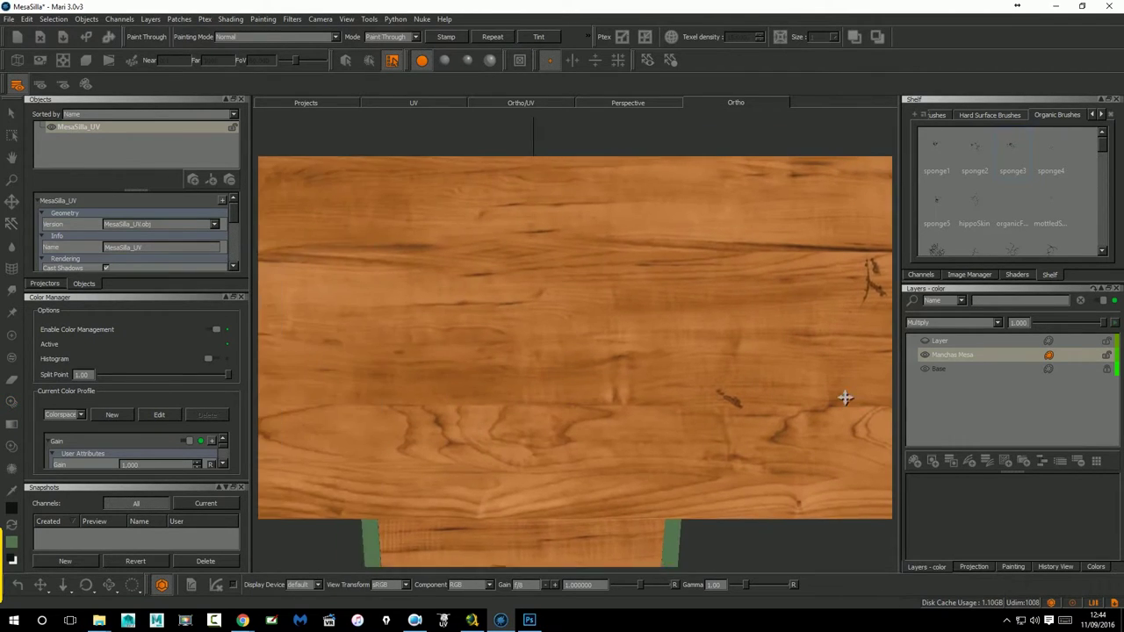
{"action": "left_click_drag", "start_coordinate": [545, 372], "coordinate": [534, 393]}
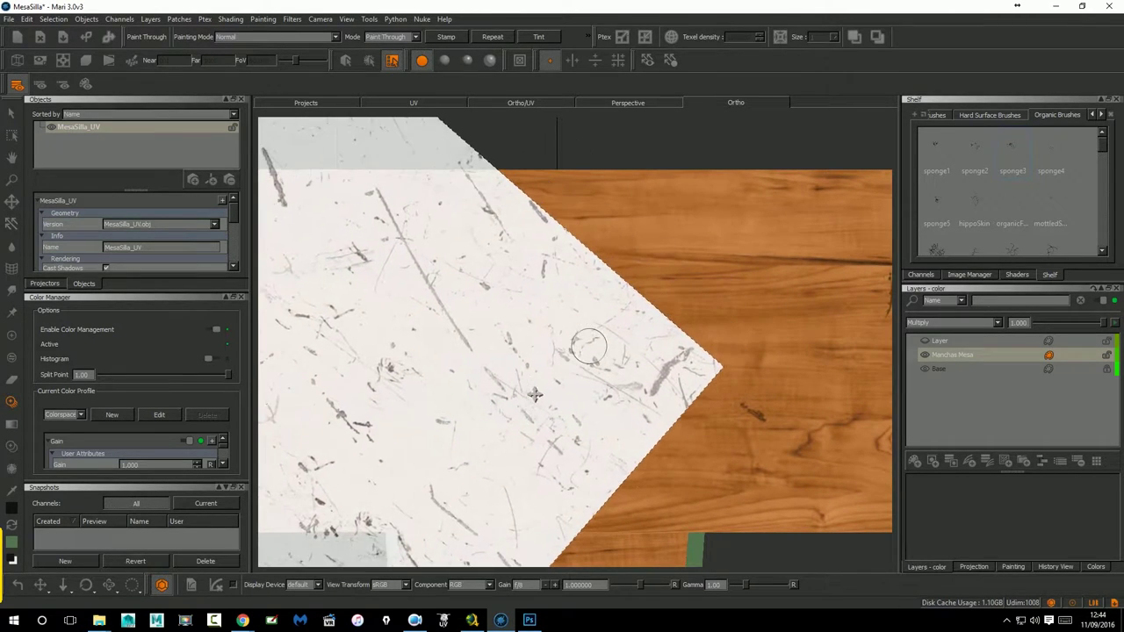
{"action": "left_click_drag", "start_coordinate": [364, 191], "coordinate": [450, 322]}
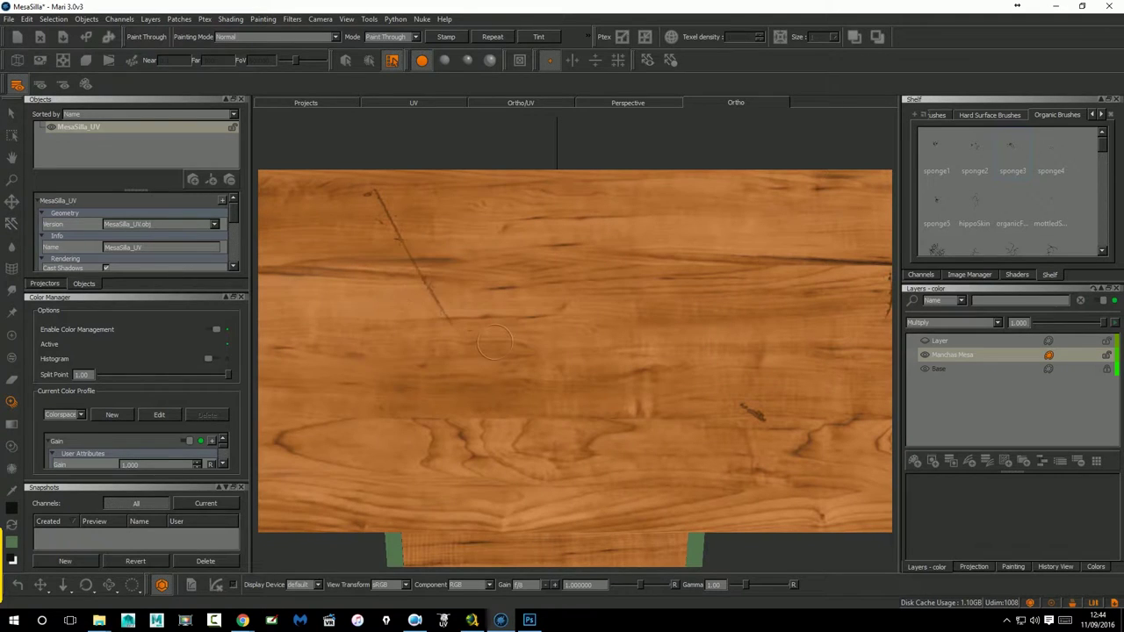
{"action": "left_click", "coordinate": [360, 254]}
{"action": "key", "text": "ctrl"}
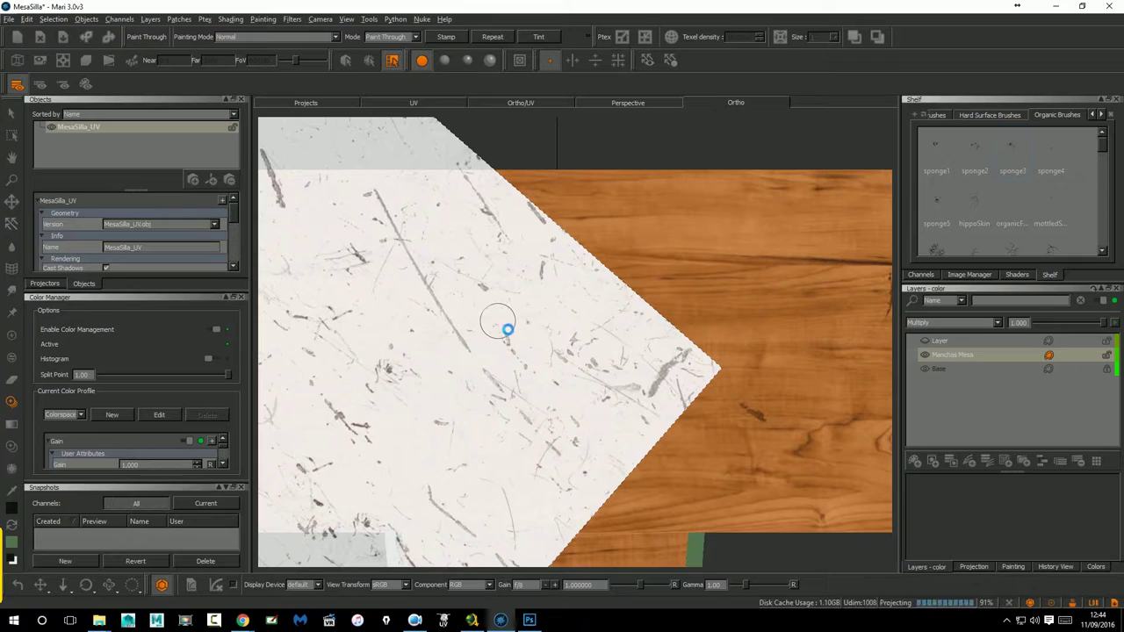
{"action": "key", "text": "ctrl+z"}
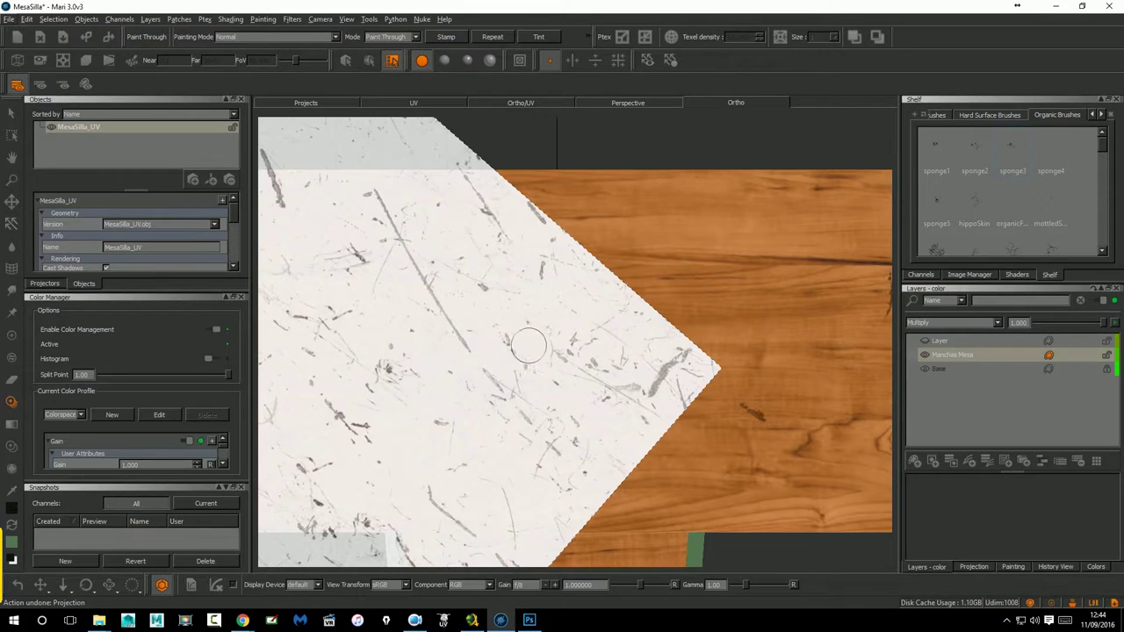
{"action": "key", "text": "ctrl"}
{"action": "key", "text": "ctrl+z"}
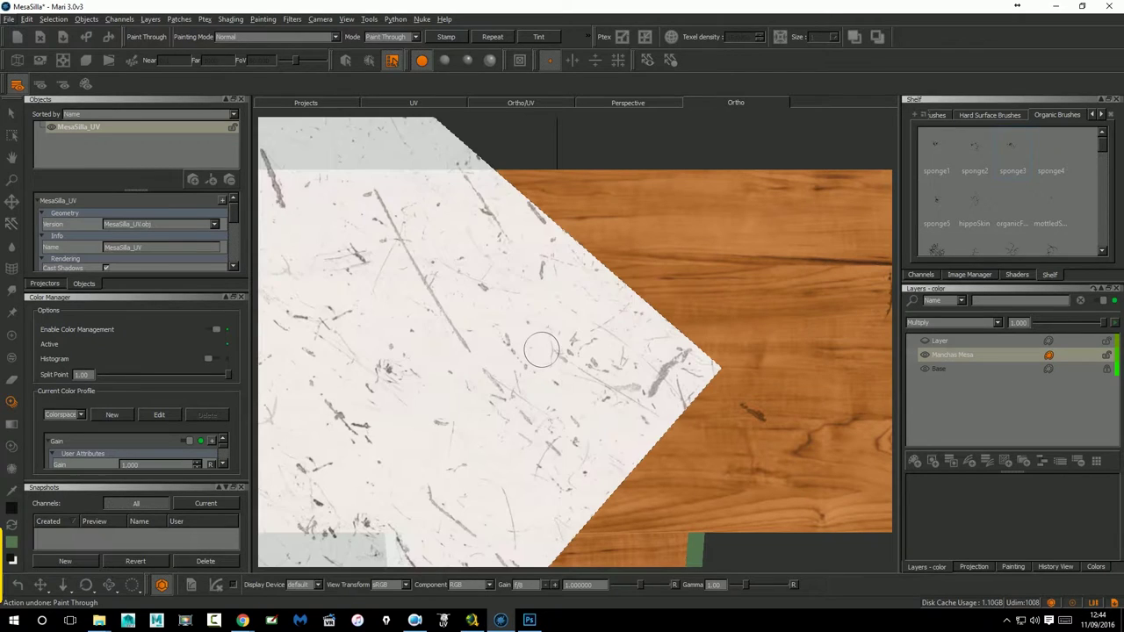
Shrink the scratch image over the left half and paint dark scratches onto the lower-left desktop.
{"action": "right_click_drag", "start_coordinate": [540, 350], "coordinate": [541, 349], "text": "ctrl"}
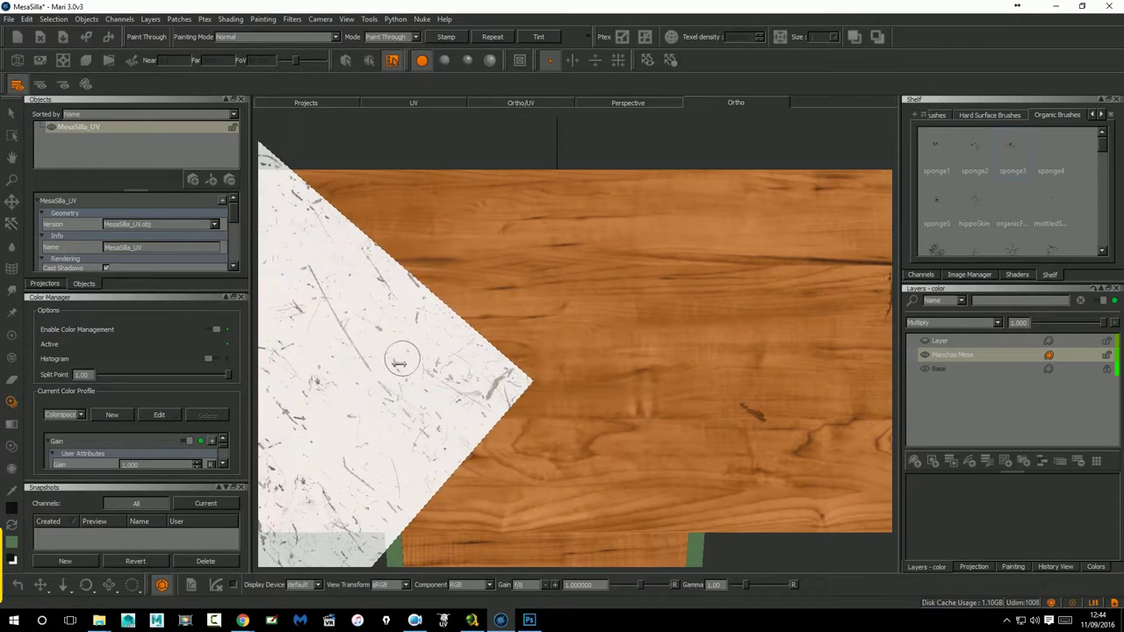
{"action": "left_click_drag", "start_coordinate": [299, 263], "coordinate": [346, 327]}
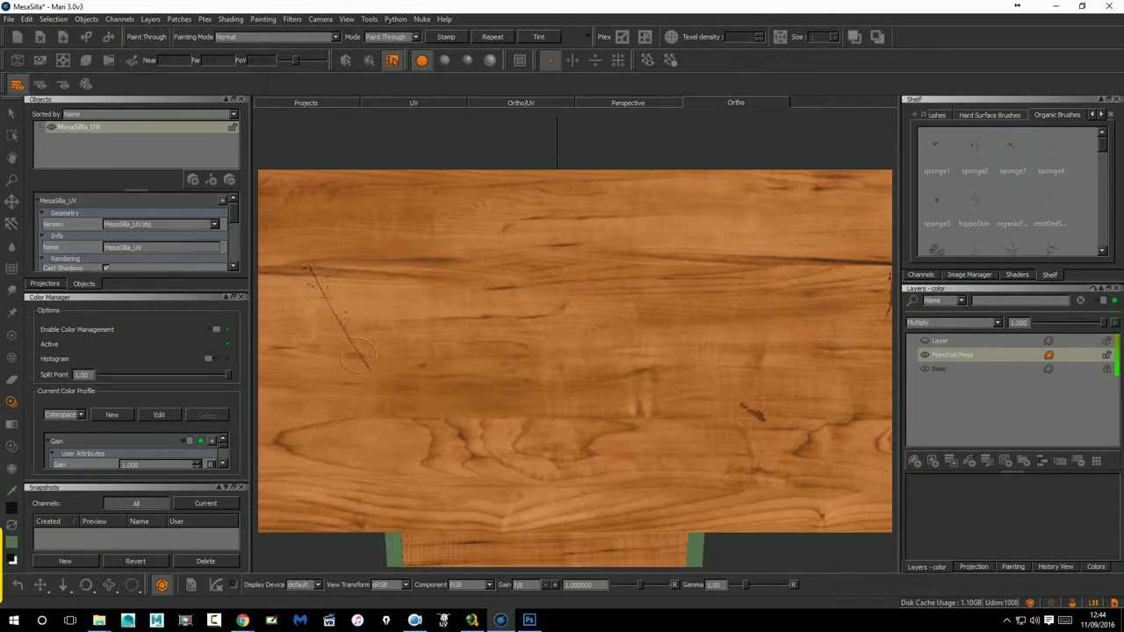
{"action": "left_click_drag", "start_coordinate": [372, 373], "coordinate": [404, 320]}
{"action": "mouse_move", "coordinate": [392, 312]}
{"action": "middle_mouse_down"}
{"action": "mouse_move", "coordinate": [431, 373]}
{"action": "mouse_move", "coordinate": [558, 235]}
{"action": "middle_mouse_up"}
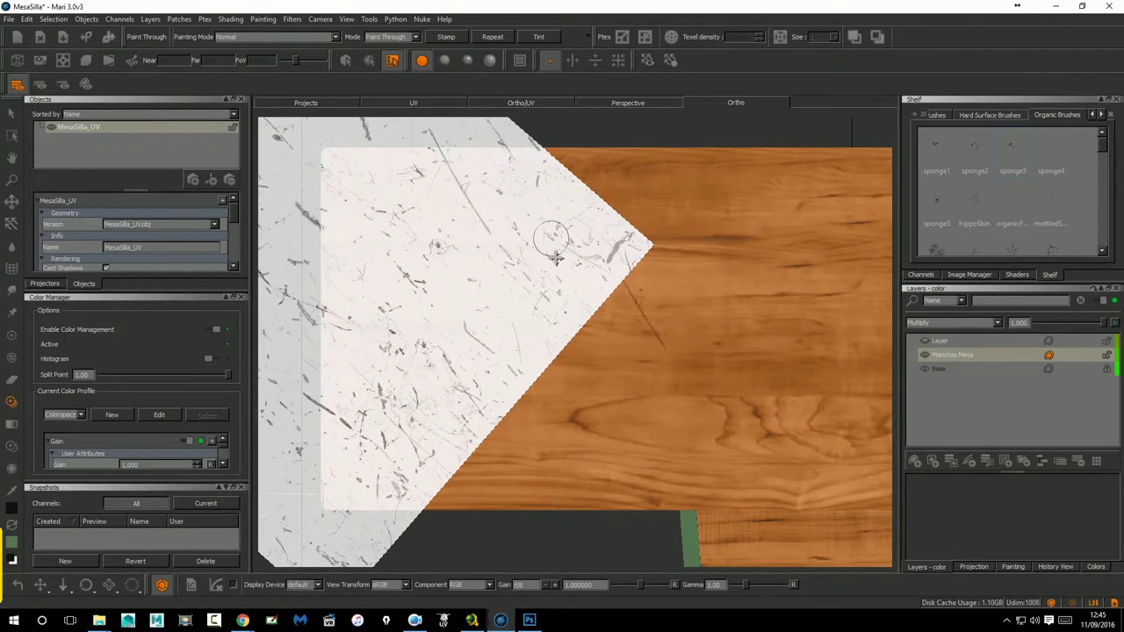
{"action": "left_click", "coordinate": [341, 412]}
{"action": "left_click_drag", "start_coordinate": [369, 443], "coordinate": [399, 474]}
{"action": "left_click_drag", "start_coordinate": [362, 412], "coordinate": [384, 438]}
{"action": "left_click_drag", "start_coordinate": [383, 397], "coordinate": [412, 413]}
{"action": "left_click_drag", "start_coordinate": [402, 353], "coordinate": [434, 485]}
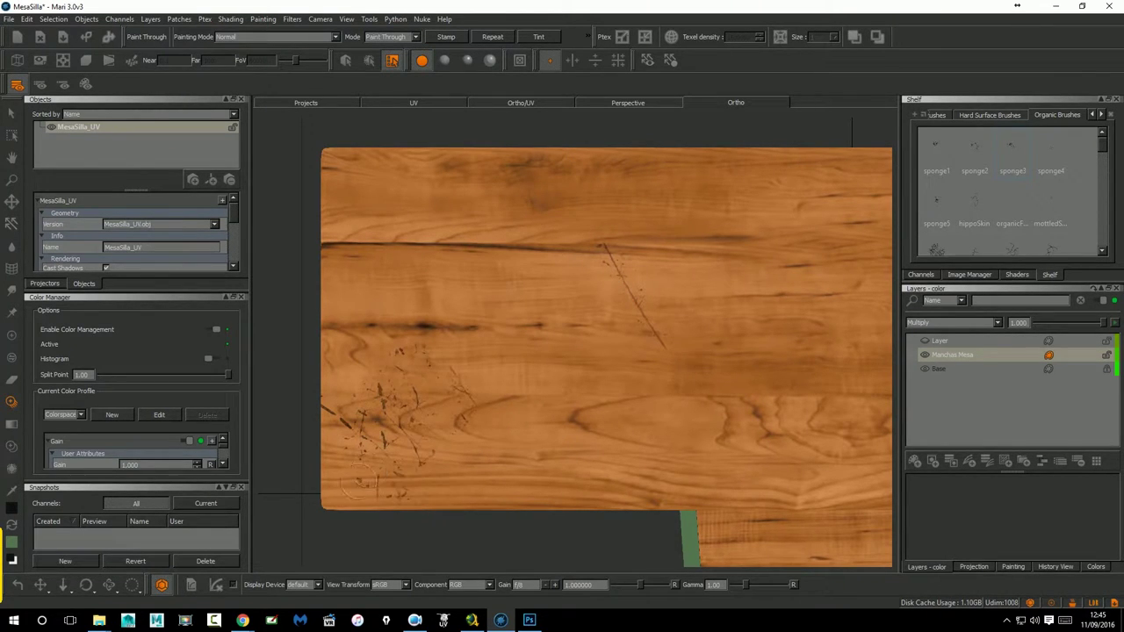
{"action": "mouse_move", "coordinate": [443, 416]}
{"action": "left_mouse_down"}
{"action": "mouse_move", "coordinate": [412, 360]}
{"action": "mouse_move", "coordinate": [353, 307]}
{"action": "left_mouse_up"}
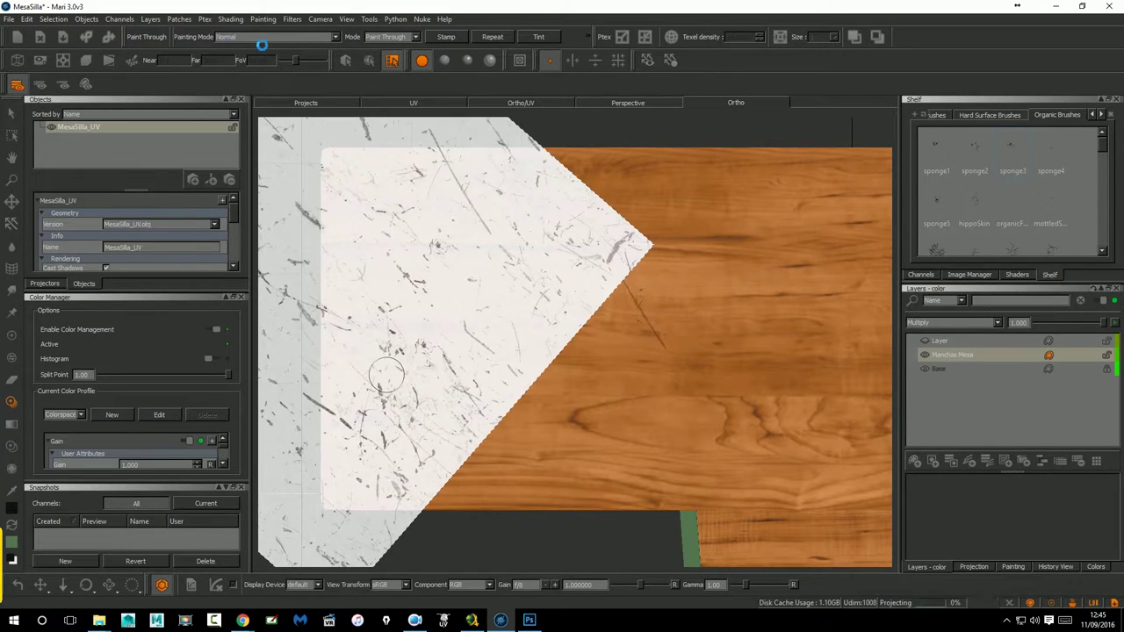
Switch painting mode to Clear and bake to erase some of the scratches.
{"action": "left_click", "coordinate": [253, 36]}
{"action": "left_click", "coordinate": [242, 47]}
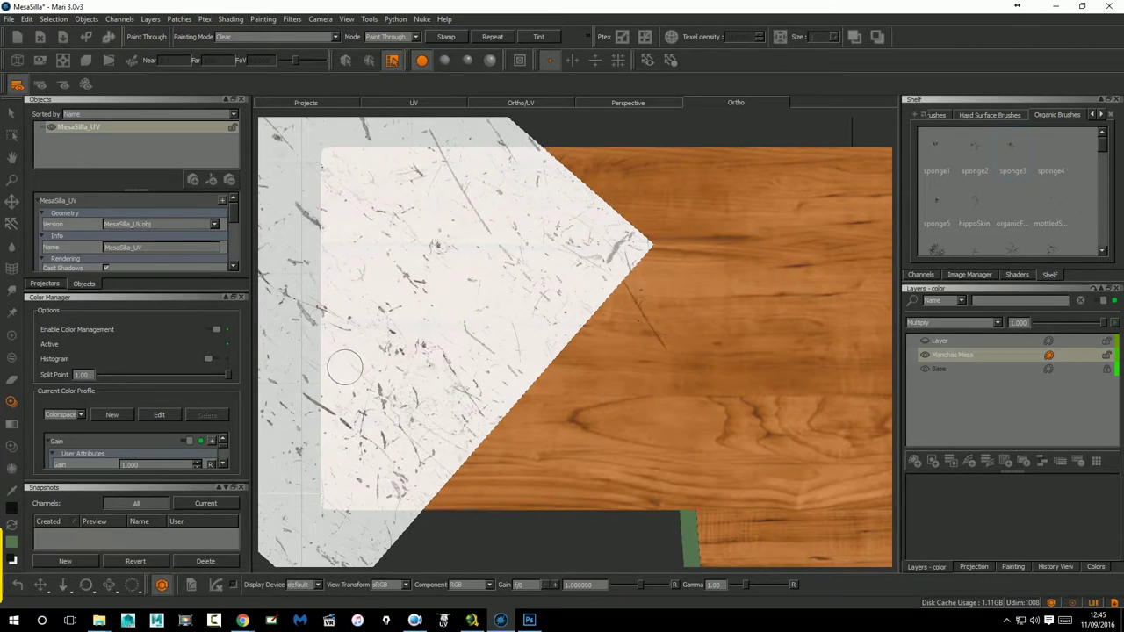
{"action": "key", "text": "b"}
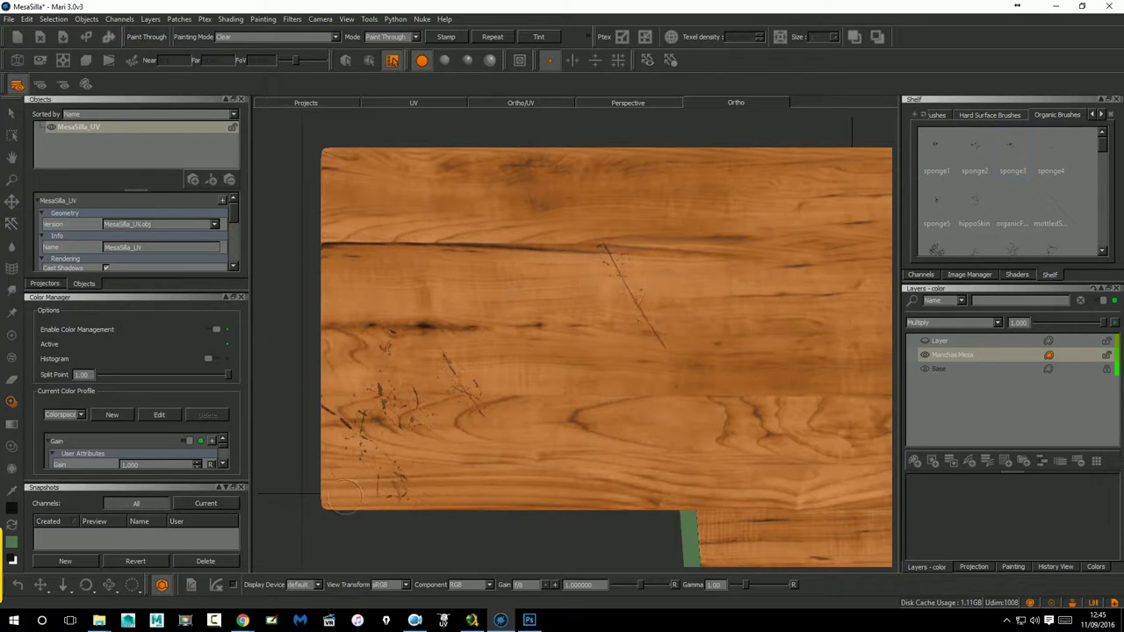
Orbit to an angled view of the desk and chair, then switch to Photoshop.
{"action": "scroll", "coordinate": [546, 418], "scroll_direction": "down", "scroll_amount": 5}
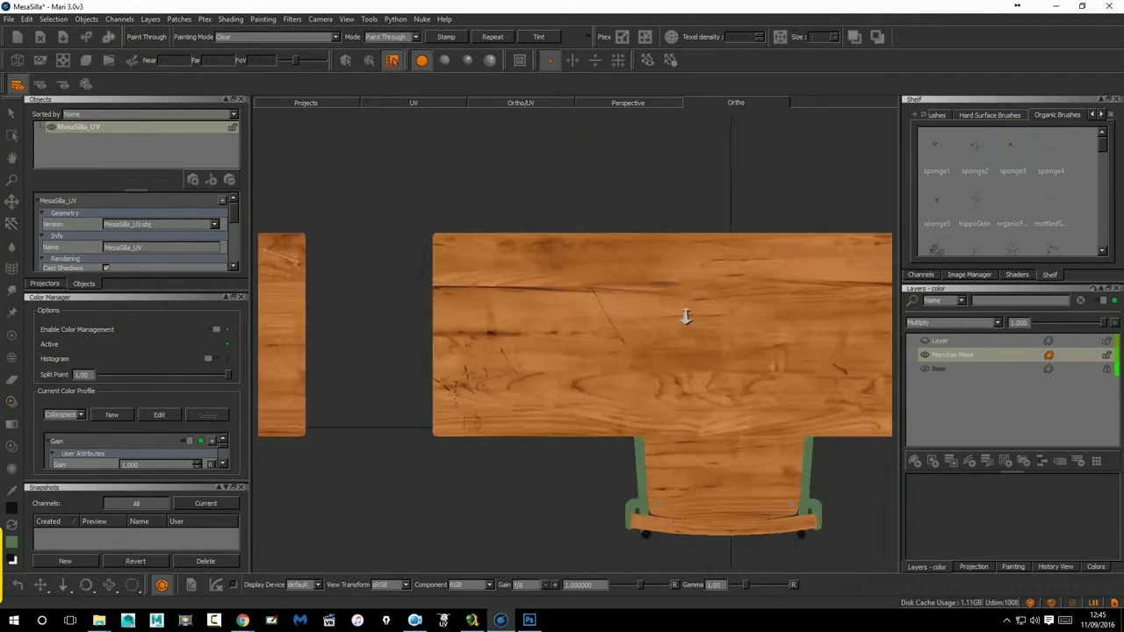
{"action": "scroll", "coordinate": [745, 324], "scroll_direction": "up", "scroll_amount": 2}
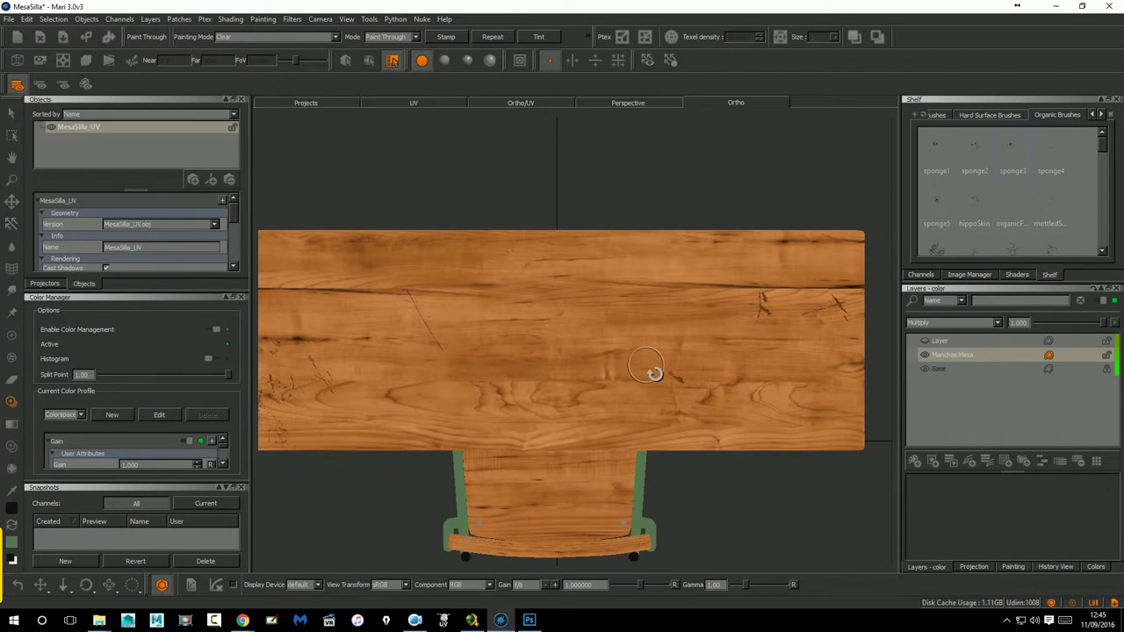
{"action": "mouse_move", "coordinate": [659, 359]}
{"action": "middle_mouse_down"}
{"action": "mouse_move", "coordinate": [705, 298]}
{"action": "mouse_move", "coordinate": [437, 432]}
{"action": "mouse_move", "coordinate": [439, 466]}
{"action": "mouse_move", "coordinate": [497, 465]}
{"action": "mouse_move", "coordinate": [635, 431]}
{"action": "mouse_move", "coordinate": [653, 398]}
{"action": "mouse_move", "coordinate": [484, 377]}
{"action": "mouse_move", "coordinate": [605, 441]}
{"action": "mouse_move", "coordinate": [479, 418]}
{"action": "mouse_move", "coordinate": [618, 449]}
{"action": "middle_mouse_up"}
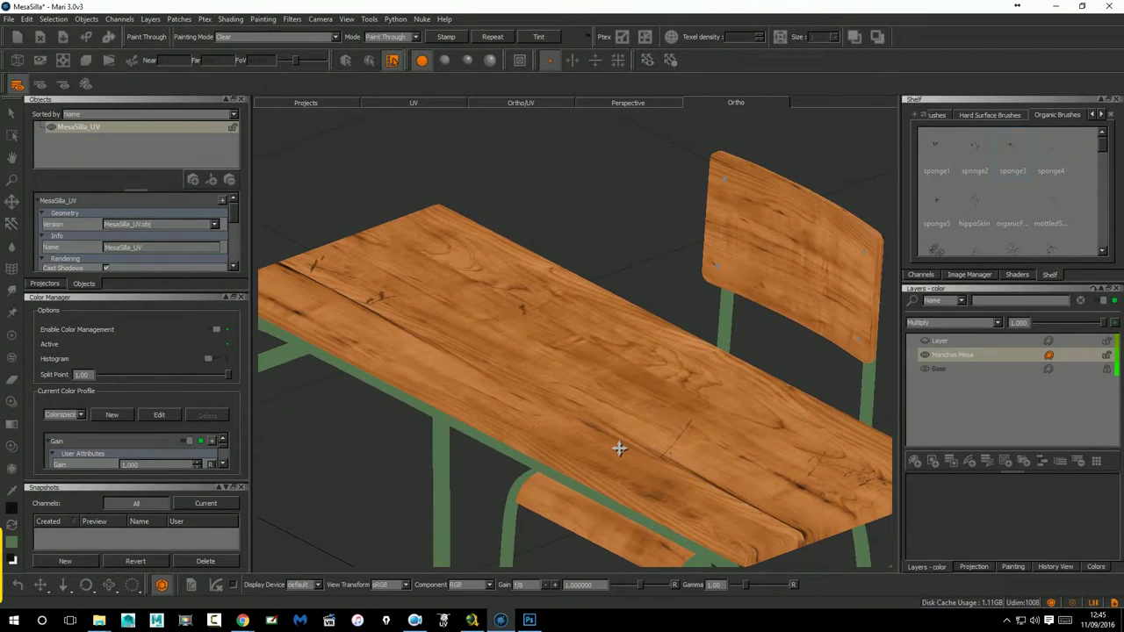
{"action": "left_click", "coordinate": [977, 408]}
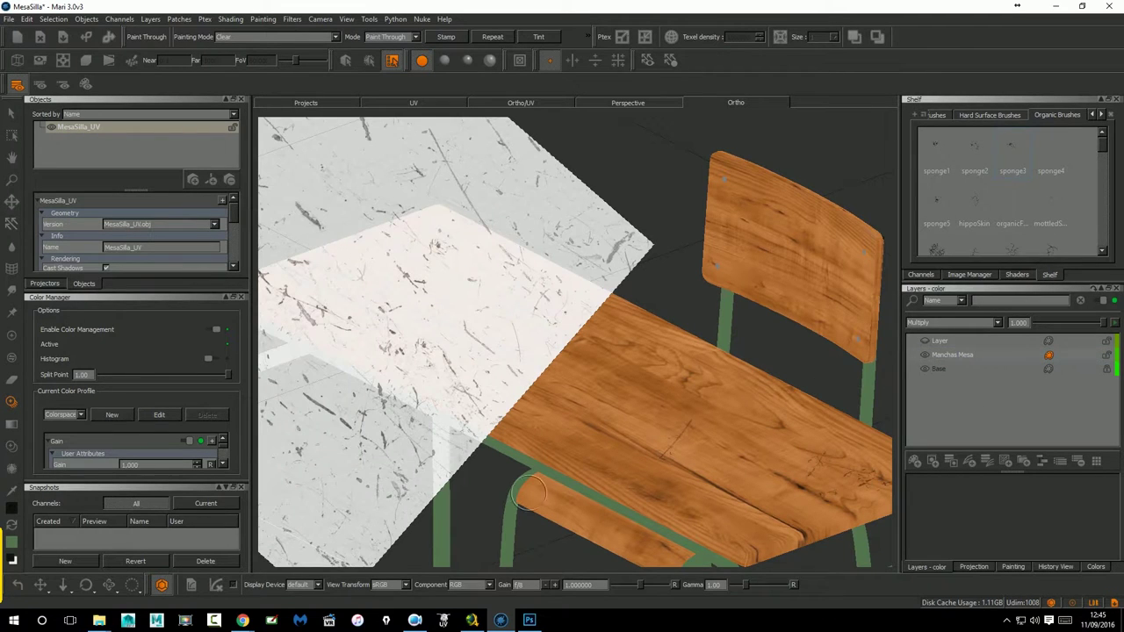
{"action": "left_click", "coordinate": [534, 619]}
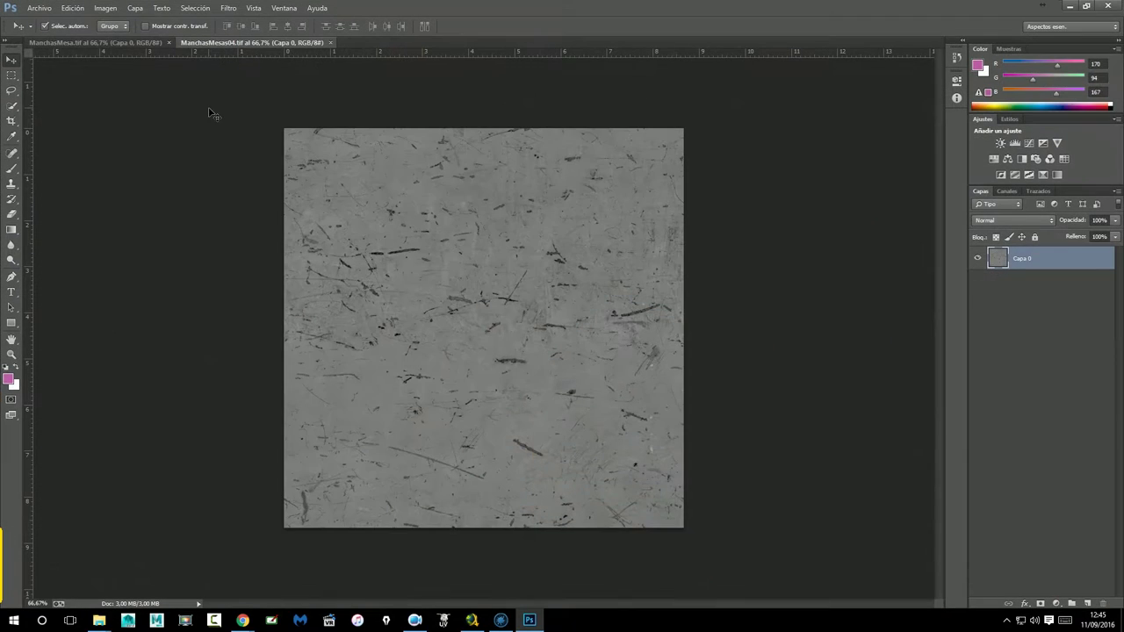
Create a new 4096×4096 px document.
{"action": "left_click", "coordinate": [39, 7]}
{"action": "left_click", "coordinate": [44, 21]}
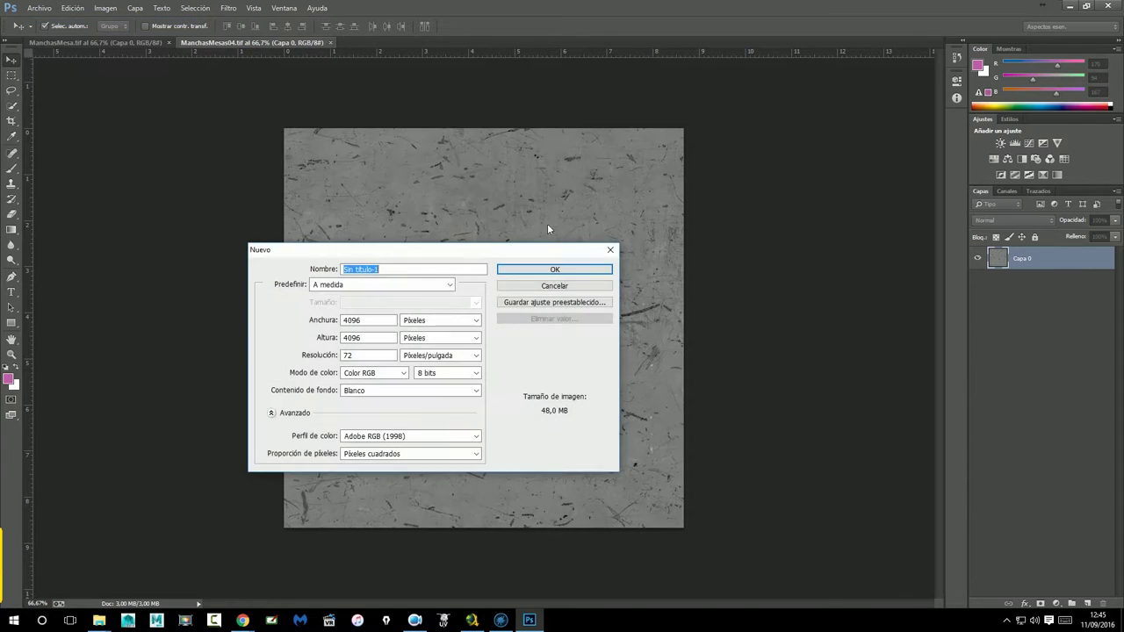
{"action": "left_click", "coordinate": [532, 263]}
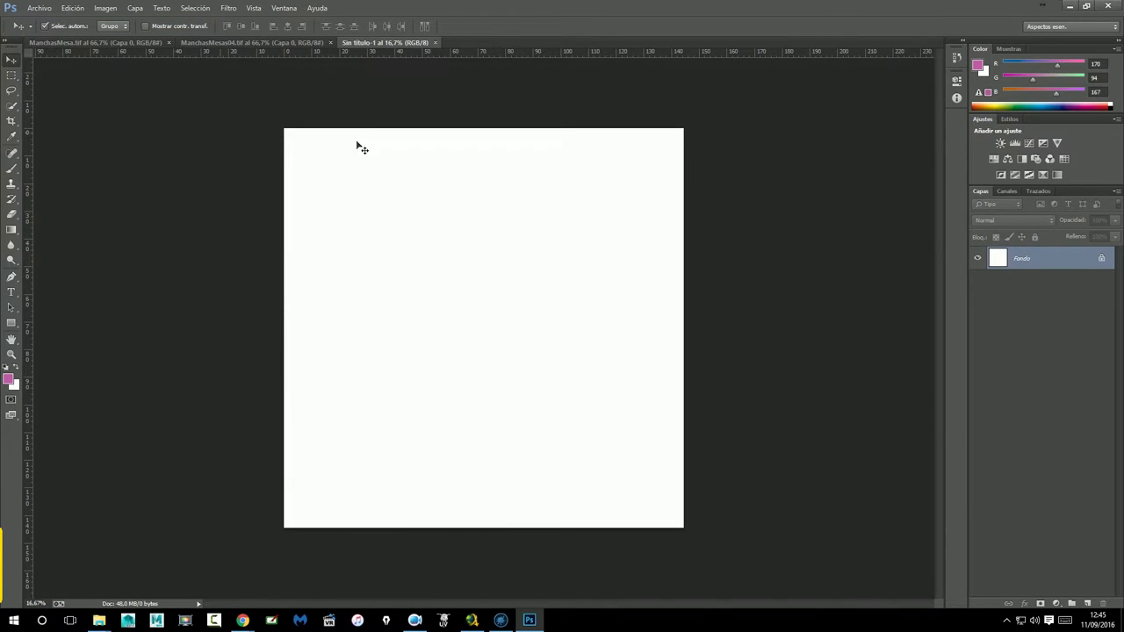
Replace the background with a single empty layer, Capa 1, then pick the Brush with default colours.
{"action": "double_click", "coordinate": [1101, 259]}
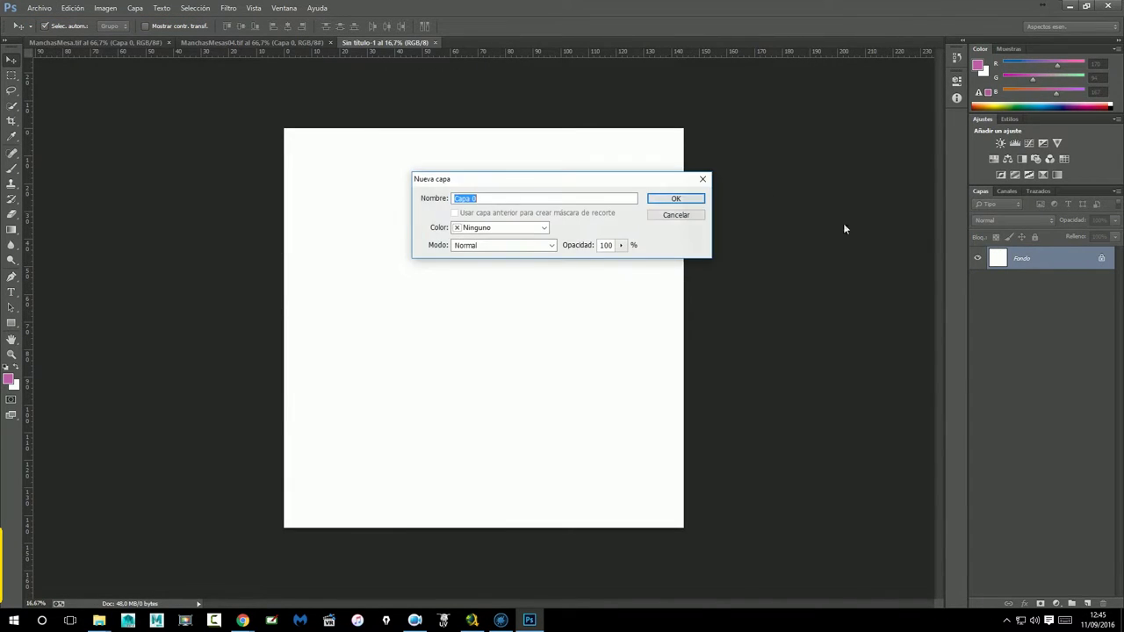
{"action": "left_click", "coordinate": [672, 199]}
{"action": "left_click", "coordinate": [1087, 604]}
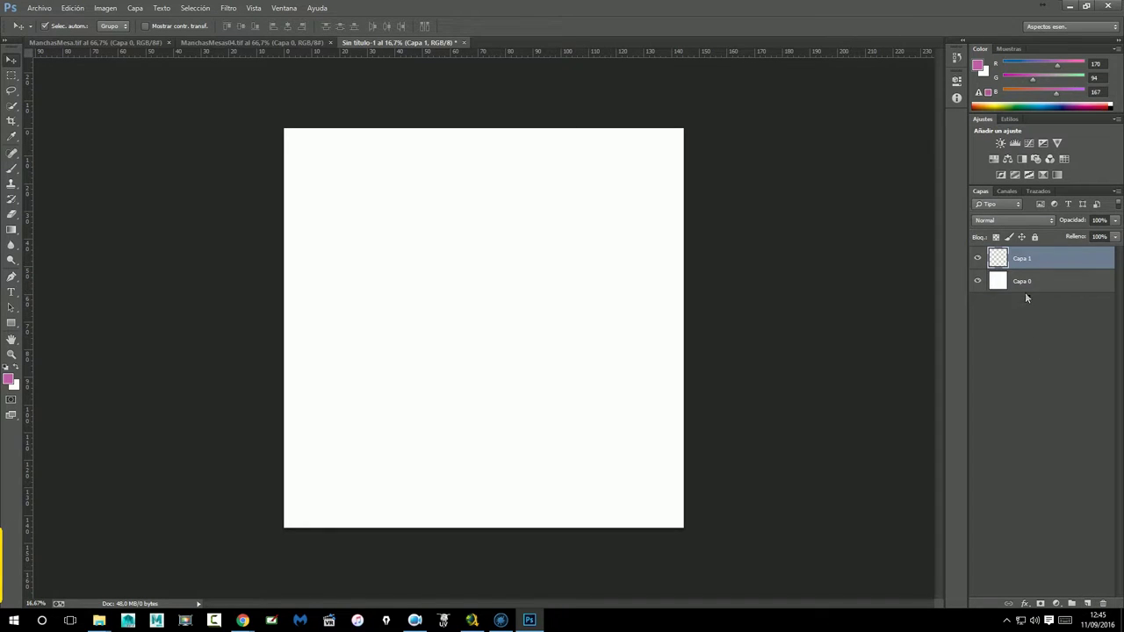
{"action": "left_click", "coordinate": [1024, 281]}
{"action": "left_click", "coordinate": [1101, 603]}
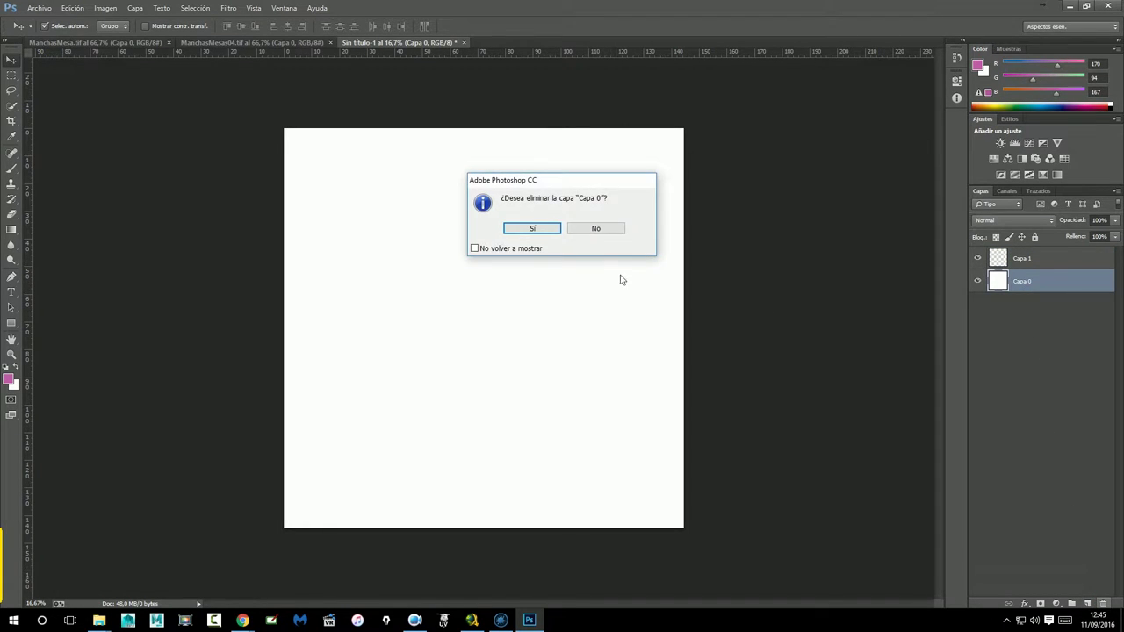
{"action": "left_click", "coordinate": [544, 229]}
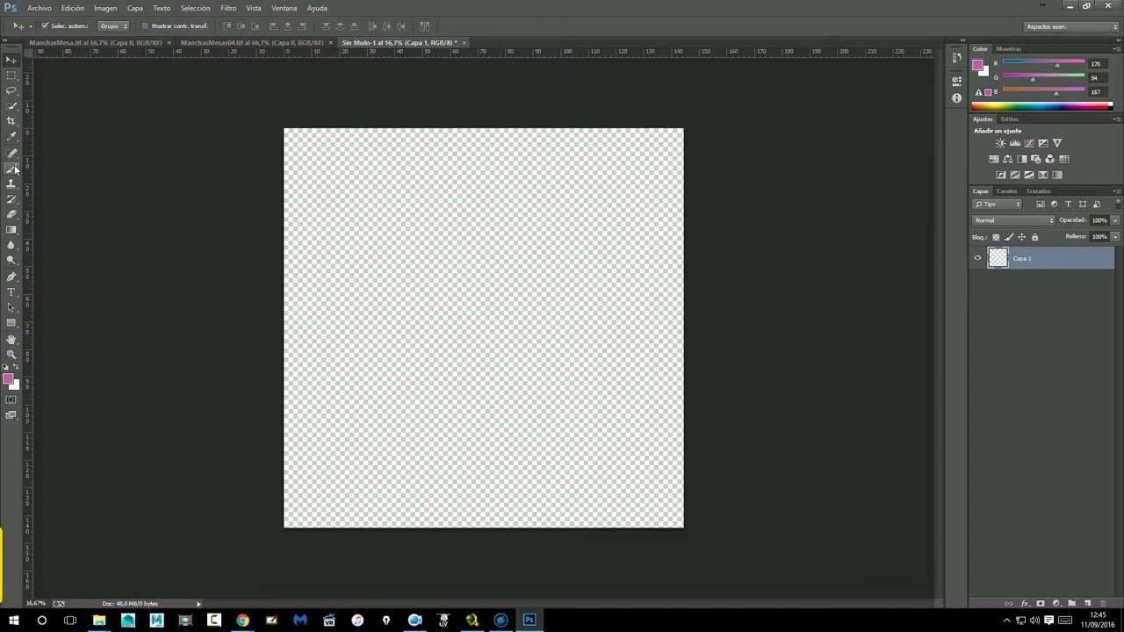
{"action": "left_click", "coordinate": [12, 167]}
{"action": "left_click", "coordinate": [7, 367]}
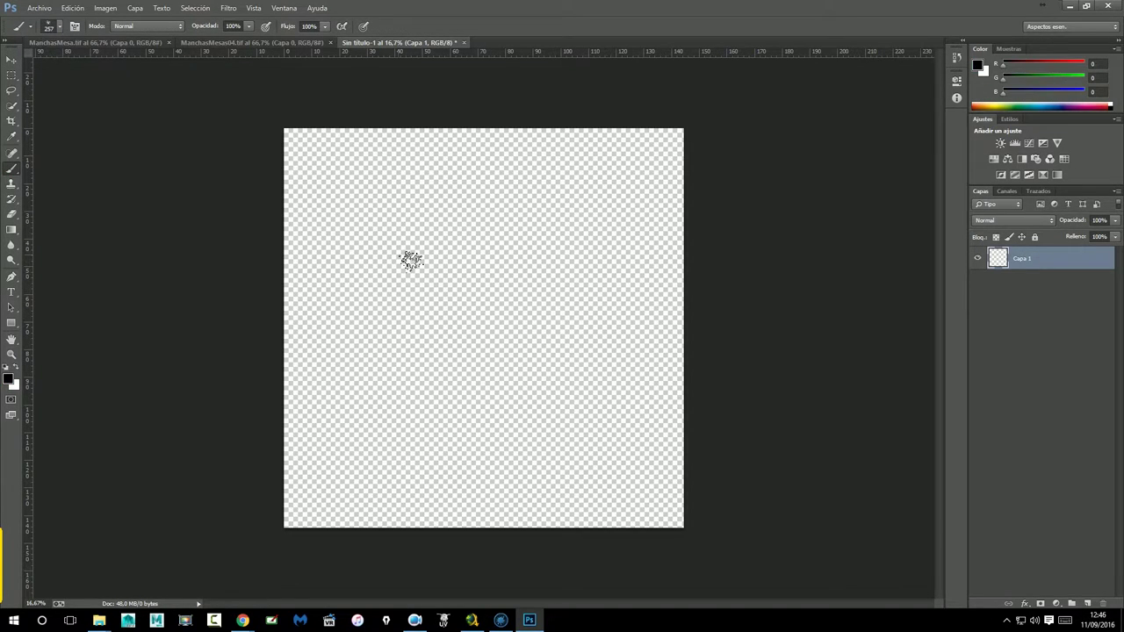
Shrink the brush to 22 px, paint a test stroke, and undo it.
{"action": "right_click", "coordinate": [15, 176]}
{"action": "left_click", "coordinate": [57, 30]}
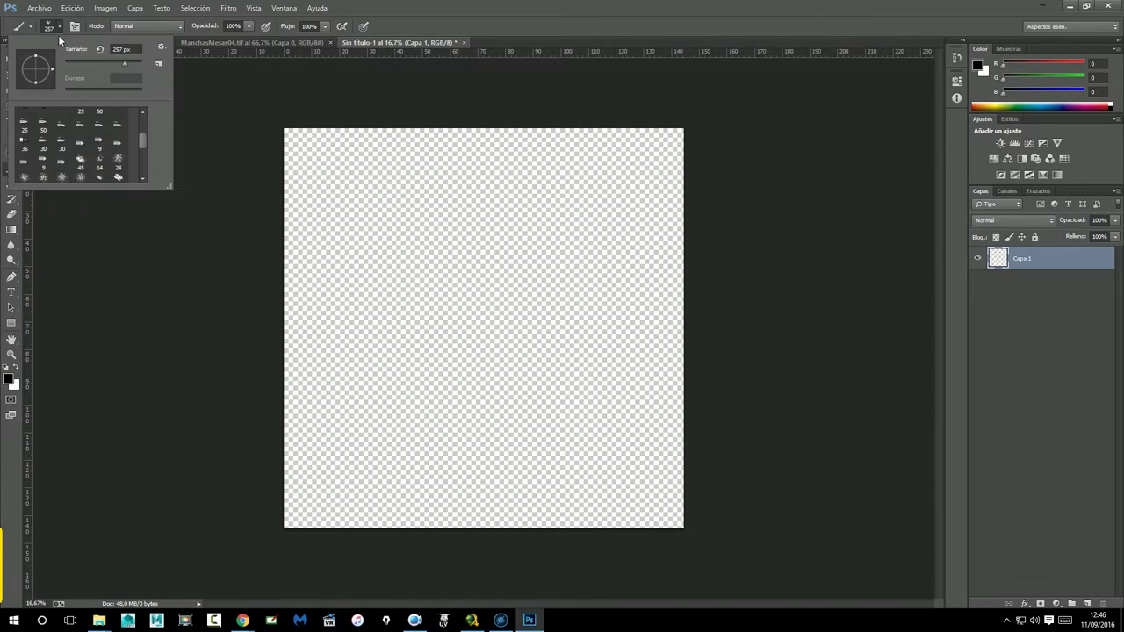
{"action": "left_click_drag", "start_coordinate": [91, 63], "coordinate": [74, 65]}
{"action": "left_click", "coordinate": [386, 228]}
{"action": "mouse_move", "coordinate": [386, 264]}
{"action": "left_mouse_down"}
{"action": "mouse_move", "coordinate": [387, 211]}
{"action": "mouse_move", "coordinate": [383, 257]}
{"action": "left_mouse_up"}
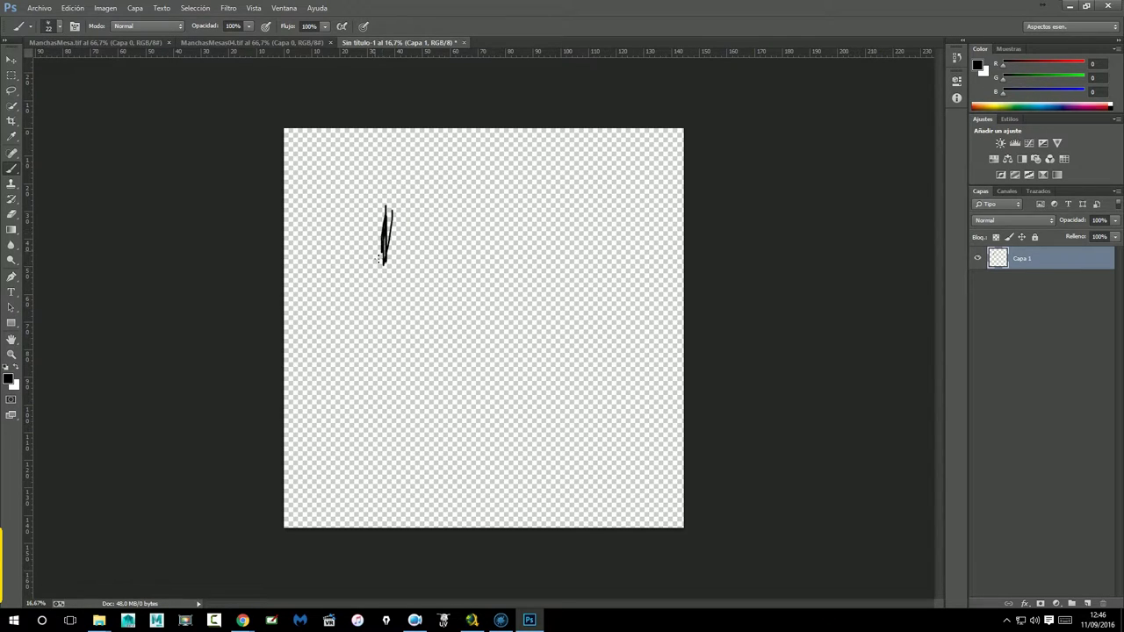
{"action": "key", "text": "ctrl+z"}
Try 59 px and 32 px brush tips with test strokes, then remove them.
{"action": "left_click", "coordinate": [59, 26]}
{"action": "left_click", "coordinate": [58, 26]}
{"action": "left_click", "coordinate": [59, 27]}
{"action": "left_click", "coordinate": [89, 178]}
{"action": "mouse_move", "coordinate": [357, 192]}
{"action": "left_mouse_down"}
{"action": "mouse_move", "coordinate": [358, 263]}
{"action": "mouse_move", "coordinate": [344, 210]}
{"action": "left_mouse_up"}
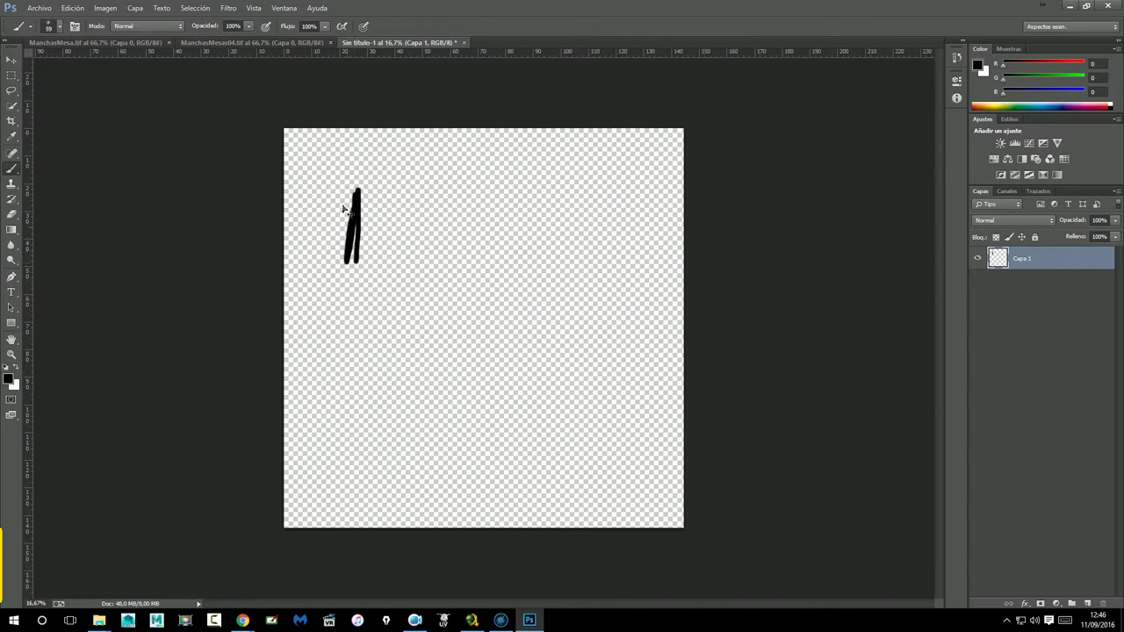
{"action": "key", "text": "ctrl+z"}
{"action": "left_click", "coordinate": [59, 26]}
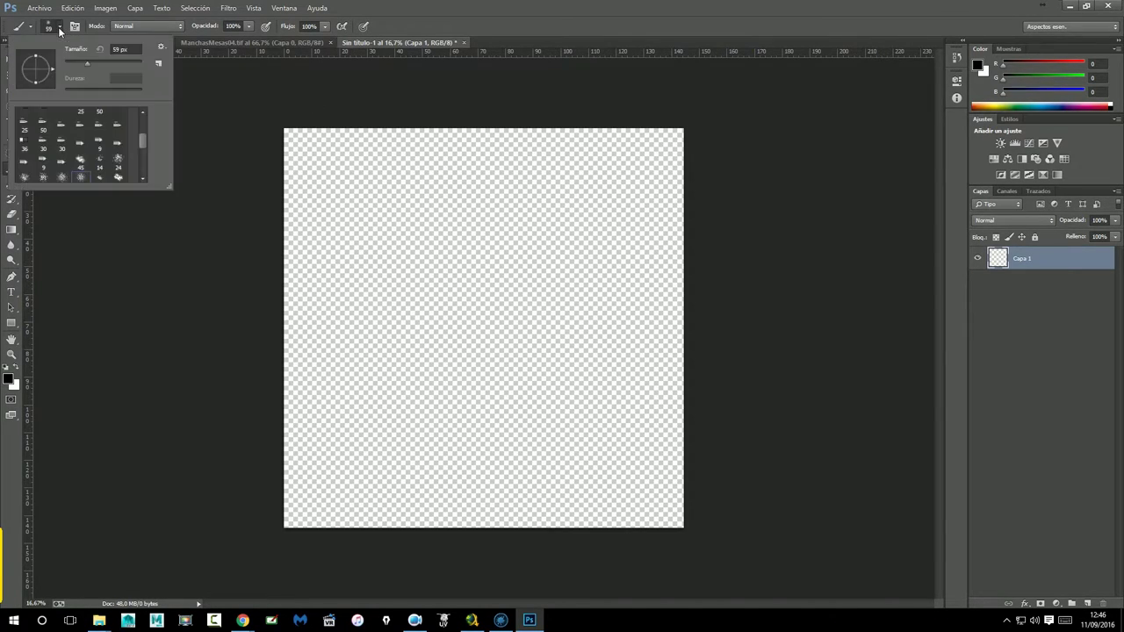
{"action": "left_click", "coordinate": [76, 63]}
{"action": "left_click", "coordinate": [79, 145]}
{"action": "mouse_move", "coordinate": [362, 273]}
{"action": "left_mouse_down"}
{"action": "mouse_move", "coordinate": [374, 215]}
{"action": "mouse_move", "coordinate": [362, 319]}
{"action": "mouse_move", "coordinate": [367, 263]}
{"action": "left_mouse_up"}
{"action": "left_click_drag", "start_coordinate": [363, 304], "coordinate": [369, 204]}
{"action": "key", "text": "Delete"}
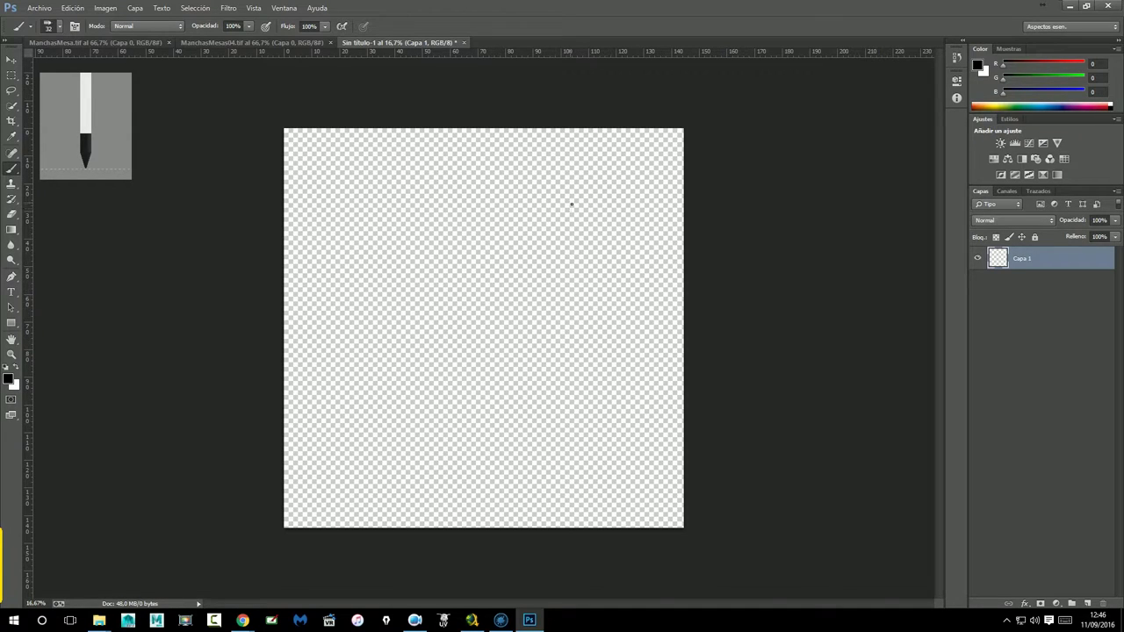
Draw test strokes of a letter A, then step back until the layer is empty.
{"action": "left_click_drag", "start_coordinate": [572, 198], "coordinate": [571, 253]}
{"action": "left_click_drag", "start_coordinate": [570, 194], "coordinate": [590, 243]}
{"action": "mouse_move", "coordinate": [571, 195]}
{"action": "left_mouse_down"}
{"action": "mouse_move", "coordinate": [590, 244]}
{"action": "mouse_move", "coordinate": [583, 225]}
{"action": "left_mouse_up"}
{"action": "mouse_move", "coordinate": [597, 188]}
{"action": "left_mouse_down"}
{"action": "mouse_move", "coordinate": [593, 226]}
{"action": "mouse_move", "coordinate": [596, 210]}
{"action": "mouse_move", "coordinate": [614, 237]}
{"action": "left_mouse_up"}
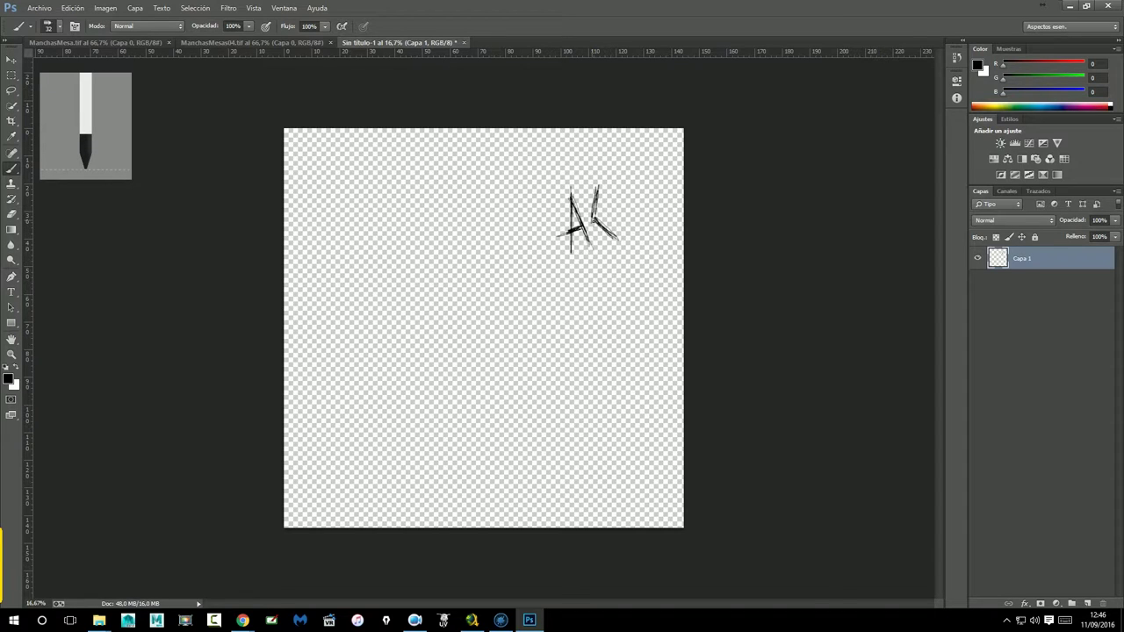
{"action": "key", "text": "ctrl+alt+z"}
{"action": "key", "text": "ctrl+alt+z"}
{"action": "key", "text": "ctrl+shift+z"}
{"action": "key", "text": "ctrl+shift+z"}
{"action": "key", "text": "ctrl+alt+z"}
{"action": "key", "text": "ctrl+alt+z"}
{"action": "key", "text": "ctrl+alt+z"}
{"action": "key", "text": "ctrl+alt+z"}
{"action": "key", "text": "ctrl+alt+z"}
{"action": "key", "text": "ctrl+alt+z"}
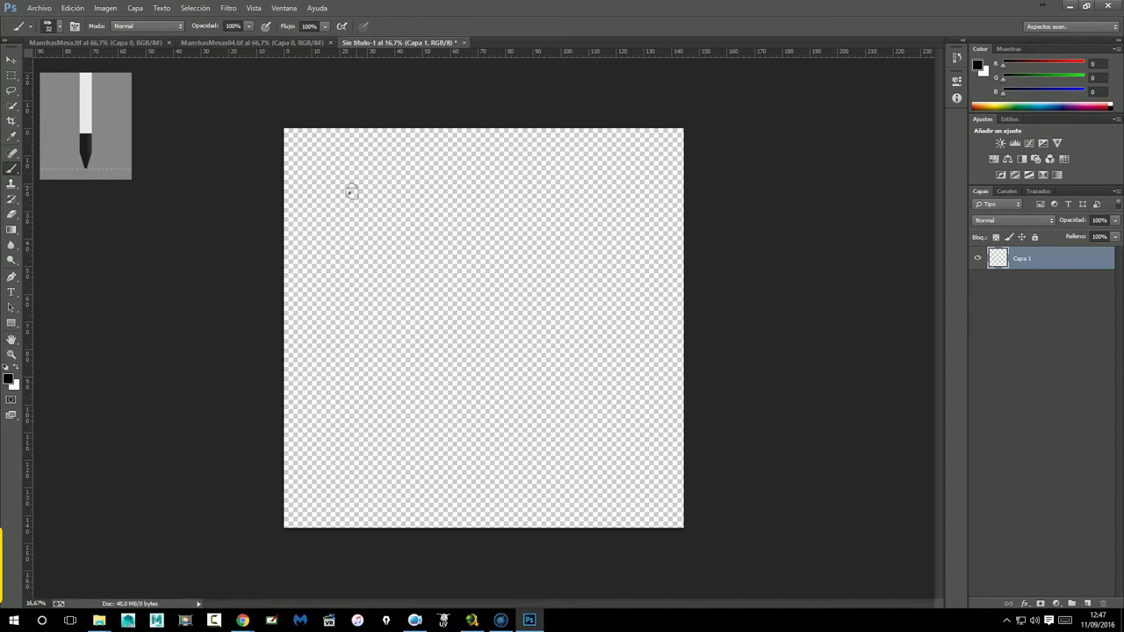
Sketch the hangman gallows, hanged figure and letter blanks with the black brush.
{"action": "left_click", "coordinate": [352, 189]}
{"action": "mouse_move", "coordinate": [350, 180]}
{"action": "left_mouse_down"}
{"action": "mouse_move", "coordinate": [333, 180]}
{"action": "mouse_move", "coordinate": [330, 260]}
{"action": "mouse_move", "coordinate": [328, 165]}
{"action": "mouse_move", "coordinate": [332, 248]}
{"action": "mouse_move", "coordinate": [376, 257]}
{"action": "mouse_move", "coordinate": [354, 253]}
{"action": "mouse_move", "coordinate": [316, 272]}
{"action": "mouse_move", "coordinate": [328, 293]}
{"action": "mouse_move", "coordinate": [365, 291]}
{"action": "left_mouse_up"}
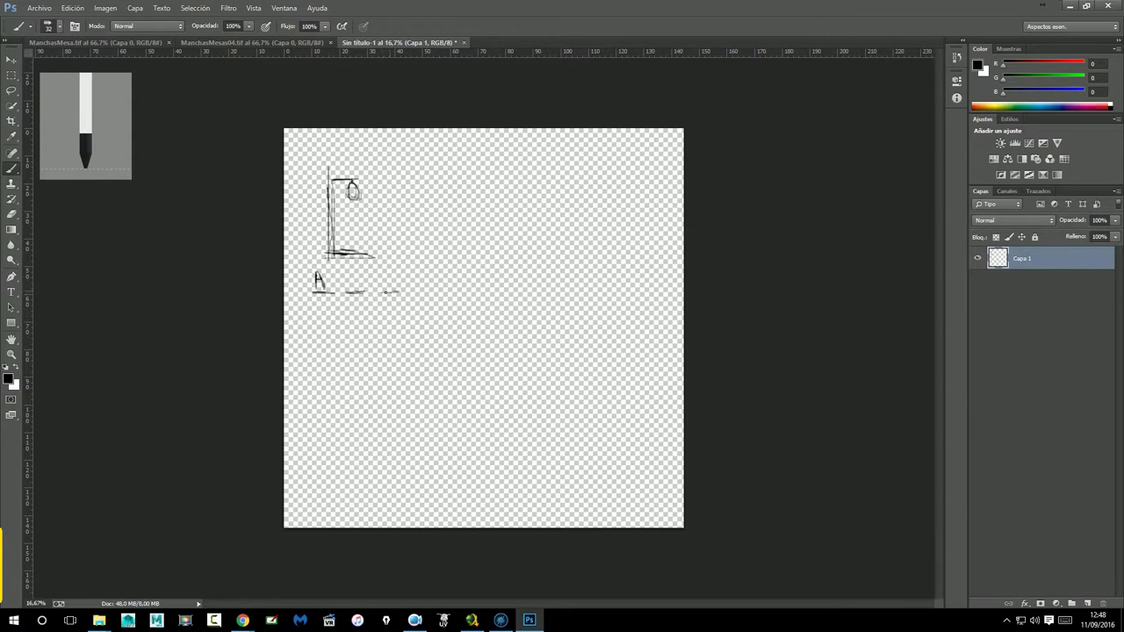
{"action": "left_click_drag", "start_coordinate": [412, 292], "coordinate": [425, 289]}
{"action": "left_click_drag", "start_coordinate": [354, 198], "coordinate": [342, 238]}
Write the letters A, B, C, D and E below the hangman game.
{"action": "left_click_drag", "start_coordinate": [383, 390], "coordinate": [376, 437]}
{"action": "mouse_move", "coordinate": [384, 392]}
{"action": "left_mouse_down"}
{"action": "mouse_move", "coordinate": [397, 434]}
{"action": "mouse_move", "coordinate": [400, 418]}
{"action": "mouse_move", "coordinate": [422, 430]}
{"action": "mouse_move", "coordinate": [428, 410]}
{"action": "mouse_move", "coordinate": [437, 419]}
{"action": "mouse_move", "coordinate": [427, 434]}
{"action": "left_mouse_up"}
{"action": "left_click", "coordinate": [466, 401]}
{"action": "mouse_move", "coordinate": [469, 400]}
{"action": "left_mouse_down"}
{"action": "mouse_move", "coordinate": [453, 418]}
{"action": "mouse_move", "coordinate": [471, 437]}
{"action": "mouse_move", "coordinate": [467, 401]}
{"action": "left_mouse_up"}
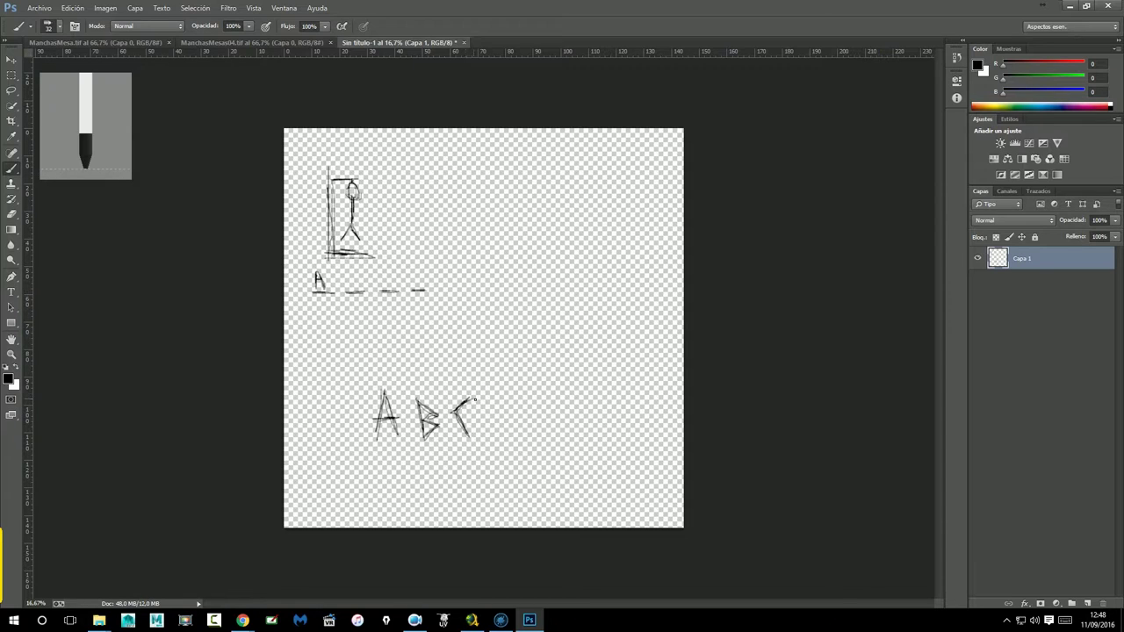
{"action": "mouse_move", "coordinate": [500, 401]}
{"action": "left_mouse_down"}
{"action": "mouse_move", "coordinate": [503, 438]}
{"action": "mouse_move", "coordinate": [509, 411]}
{"action": "mouse_move", "coordinate": [516, 424]}
{"action": "mouse_move", "coordinate": [505, 438]}
{"action": "left_mouse_up"}
{"action": "mouse_move", "coordinate": [536, 420]}
{"action": "left_mouse_down"}
{"action": "mouse_move", "coordinate": [536, 435]}
{"action": "mouse_move", "coordinate": [548, 433]}
{"action": "mouse_move", "coordinate": [553, 405]}
{"action": "left_mouse_up"}
Draw a heart pierced by an arrow to the right of the hangman.
{"action": "mouse_move", "coordinate": [573, 276]}
{"action": "left_mouse_down"}
{"action": "mouse_move", "coordinate": [590, 309]}
{"action": "mouse_move", "coordinate": [604, 267]}
{"action": "mouse_move", "coordinate": [594, 308]}
{"action": "left_mouse_up"}
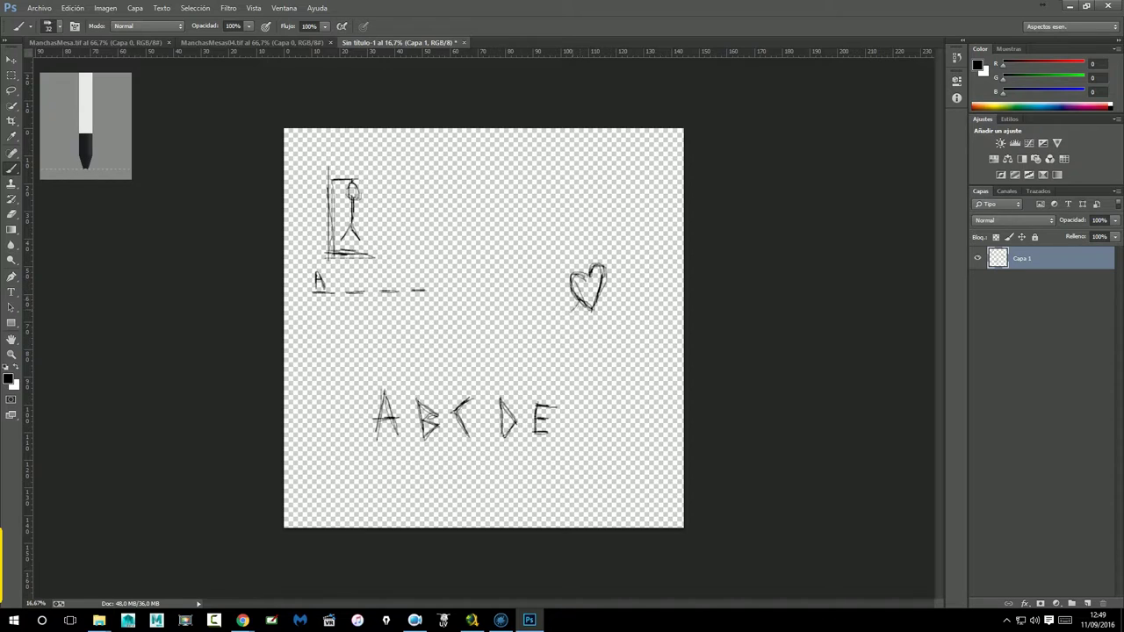
{"action": "left_click_drag", "start_coordinate": [601, 279], "coordinate": [617, 261]}
{"action": "left_click", "coordinate": [39, 7]}
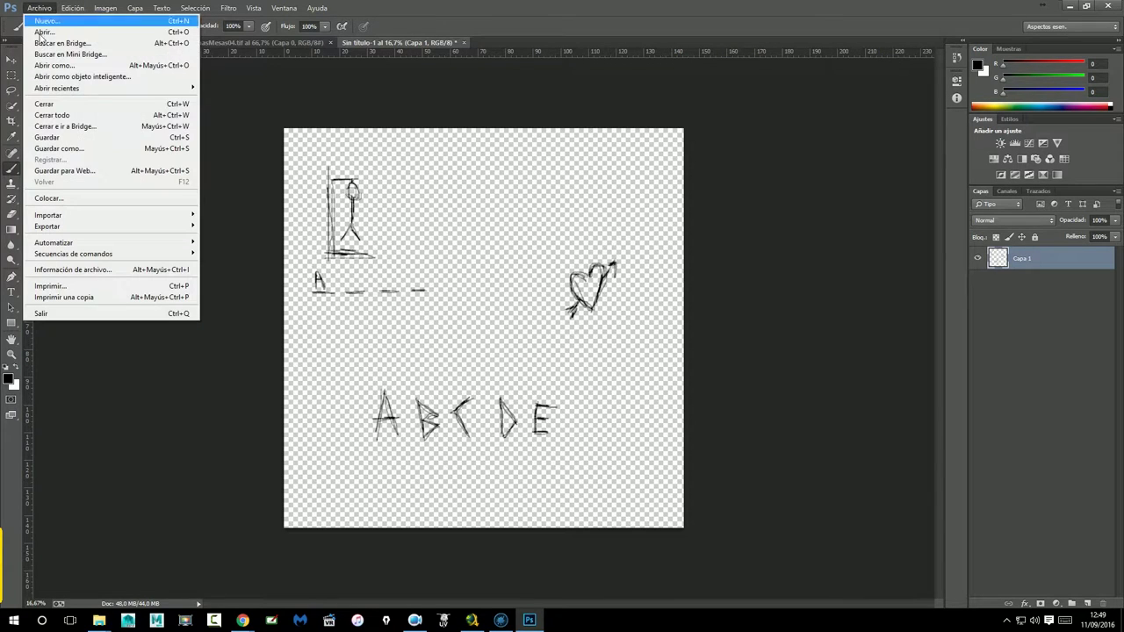
Save the doodles as PNG pintadasMesa.png in sourceimages, accept PNG options, and minimize Photoshop.
{"action": "left_click", "coordinate": [65, 148]}
{"action": "left_click", "coordinate": [320, 436]}
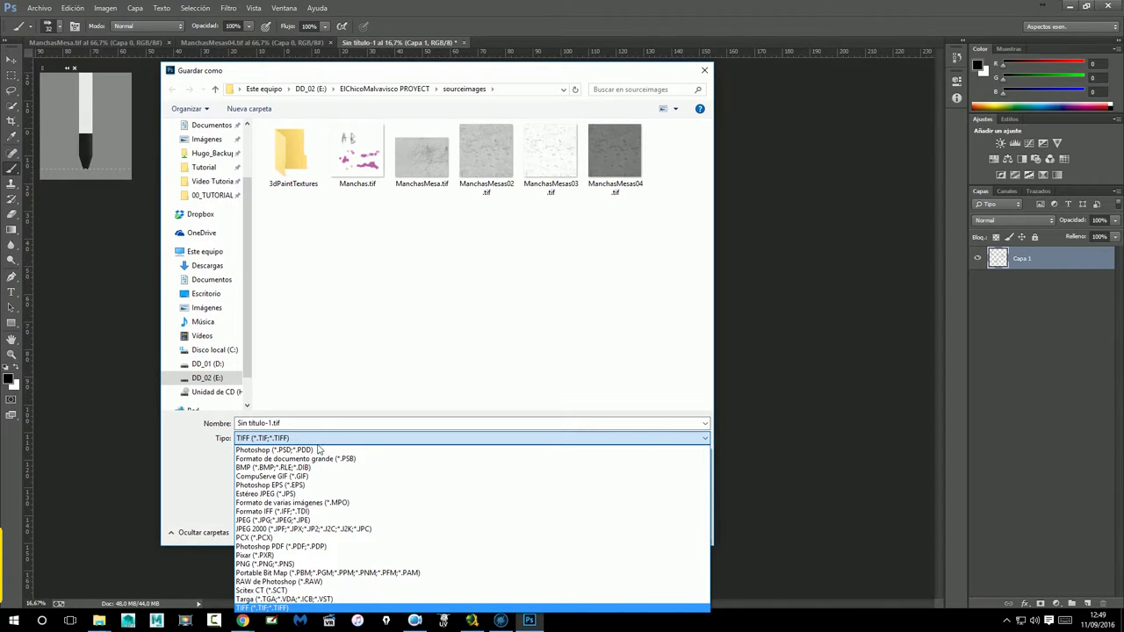
{"action": "left_click", "coordinate": [263, 564]}
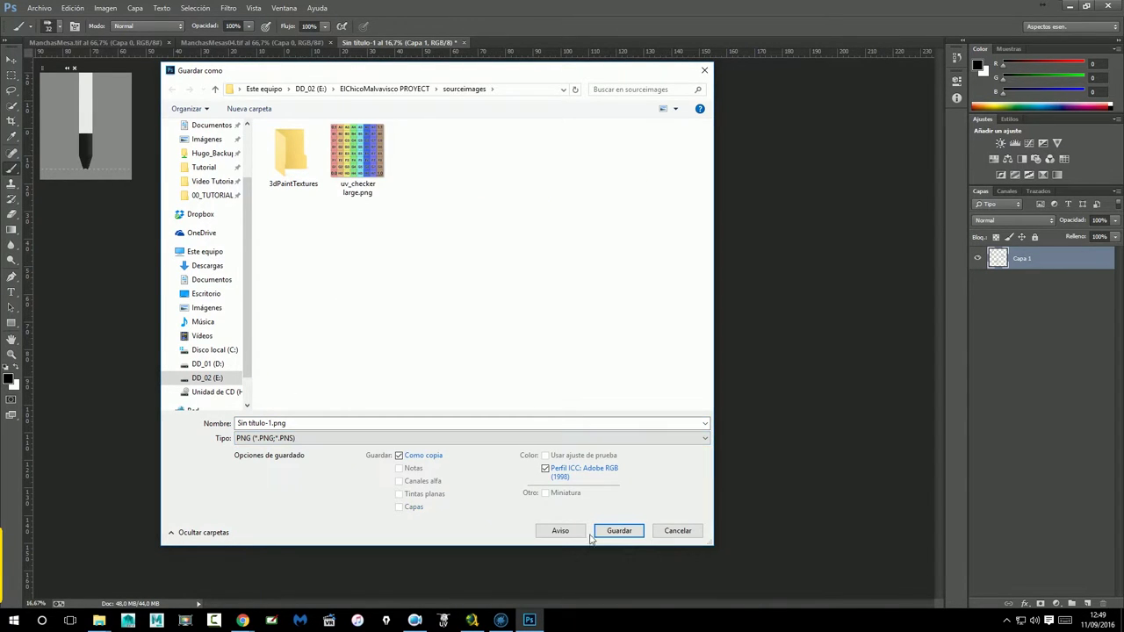
{"action": "left_click_drag", "start_coordinate": [287, 423], "coordinate": [236, 424]}
{"action": "type", "text": "pintadasMesa"}
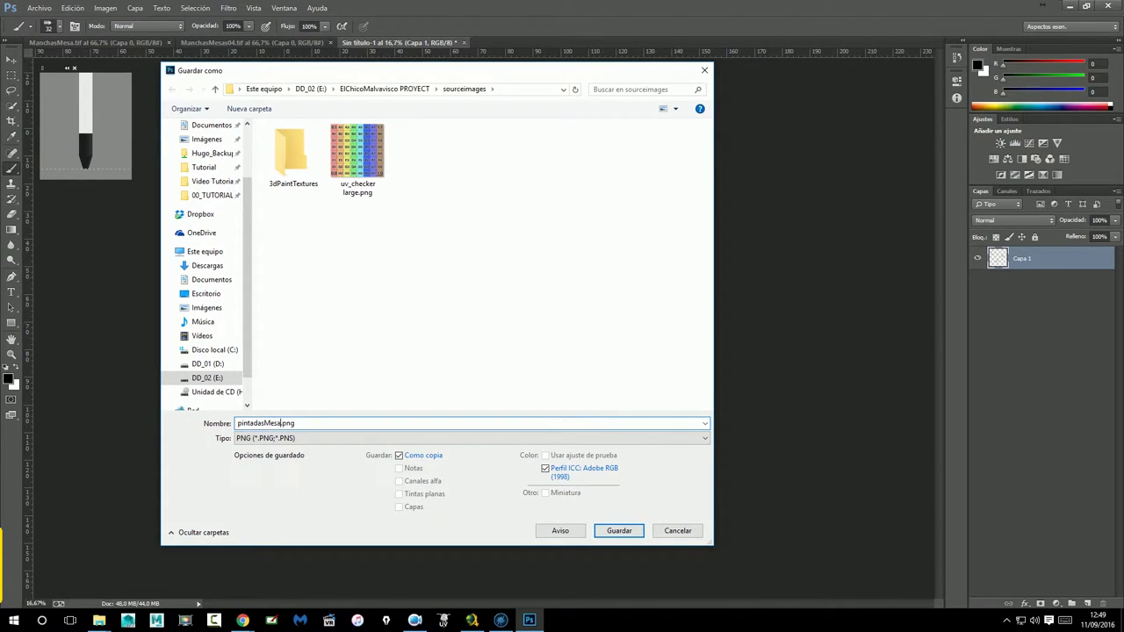
{"action": "left_click", "coordinate": [619, 530]}
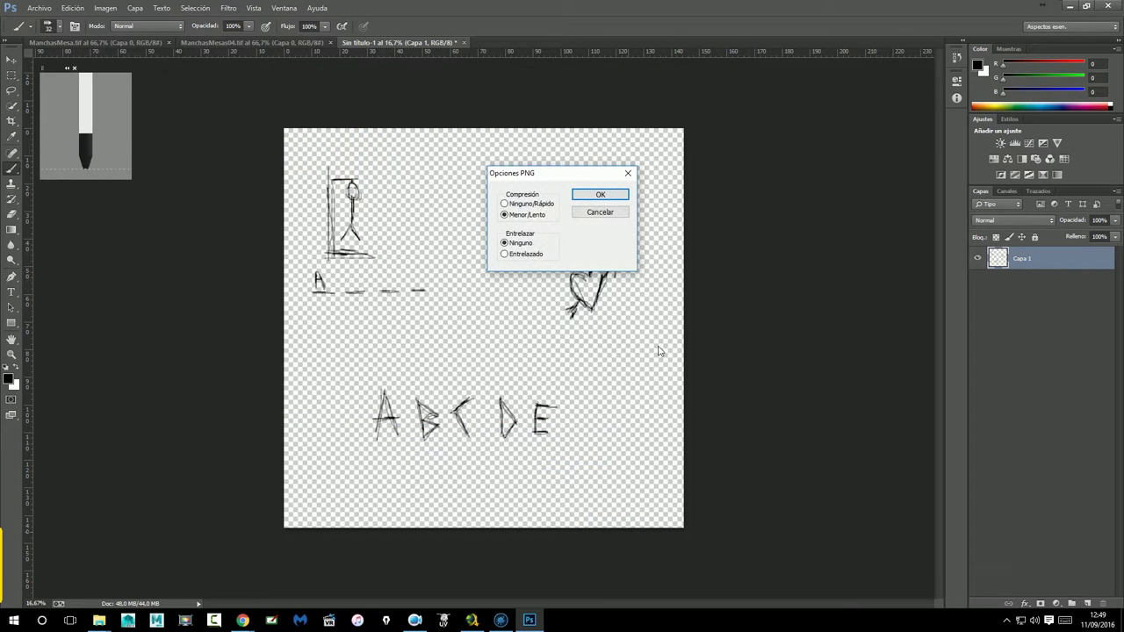
{"action": "left_click", "coordinate": [610, 193]}
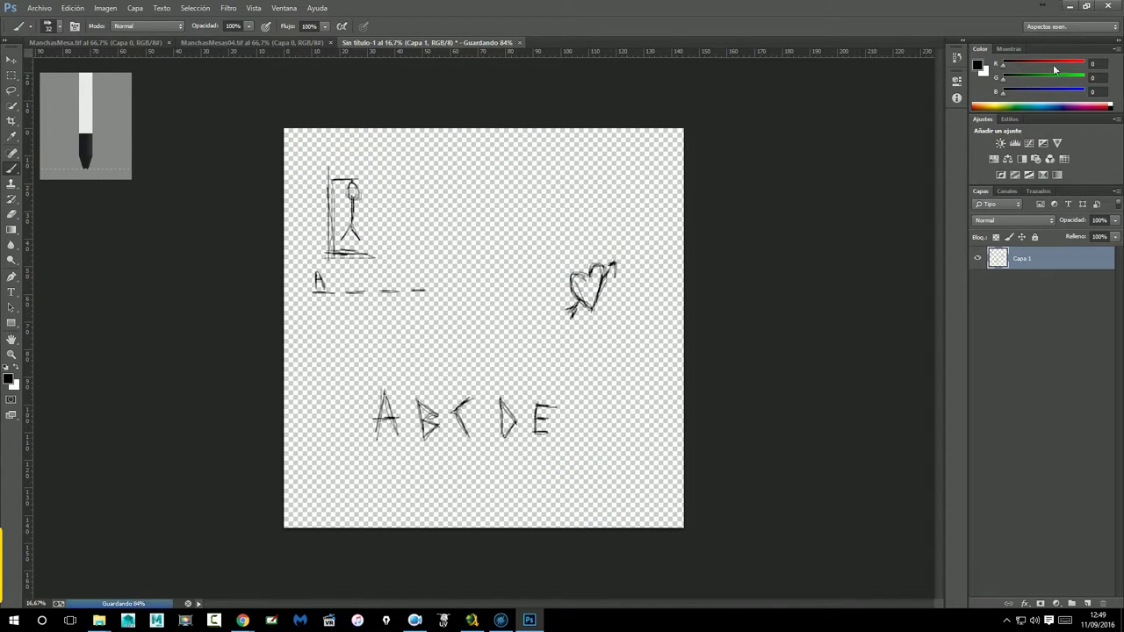
{"action": "left_click", "coordinate": [1069, 9]}
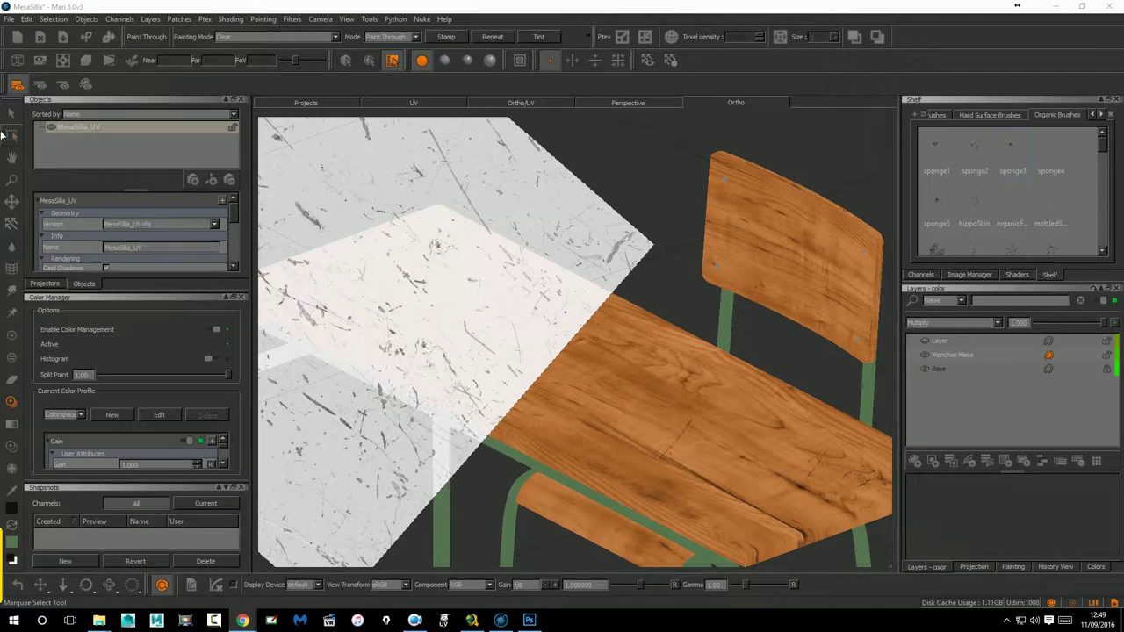
Import pintadasMesa.png into the Image Manager and set it up for projecting onto the desk.
{"action": "left_click", "coordinate": [12, 115]}
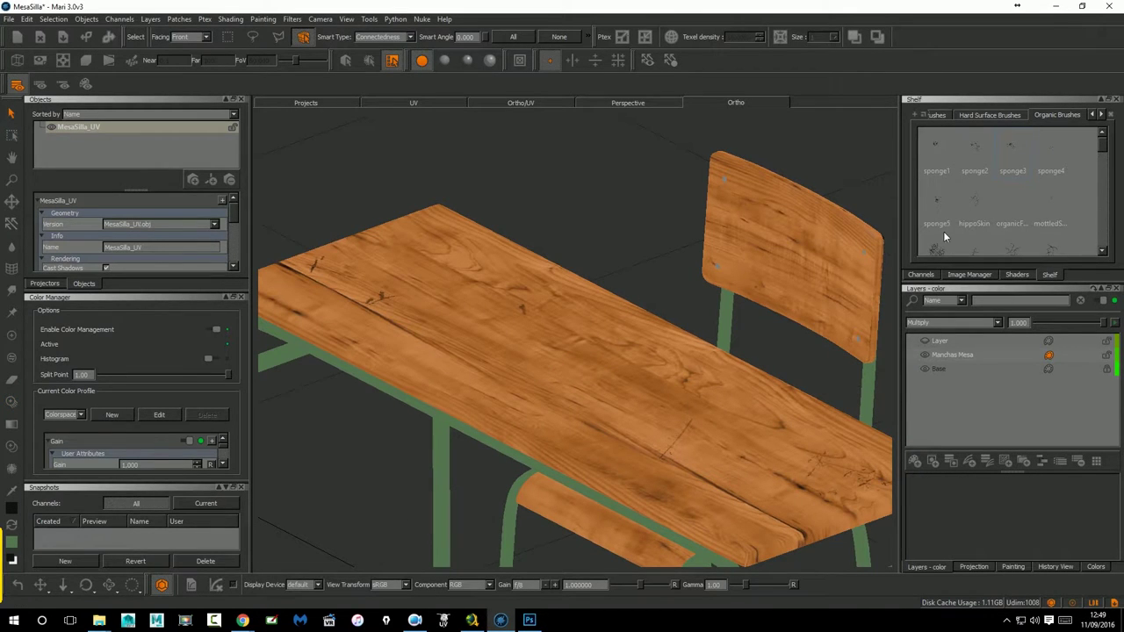
{"action": "left_click", "coordinate": [959, 275]}
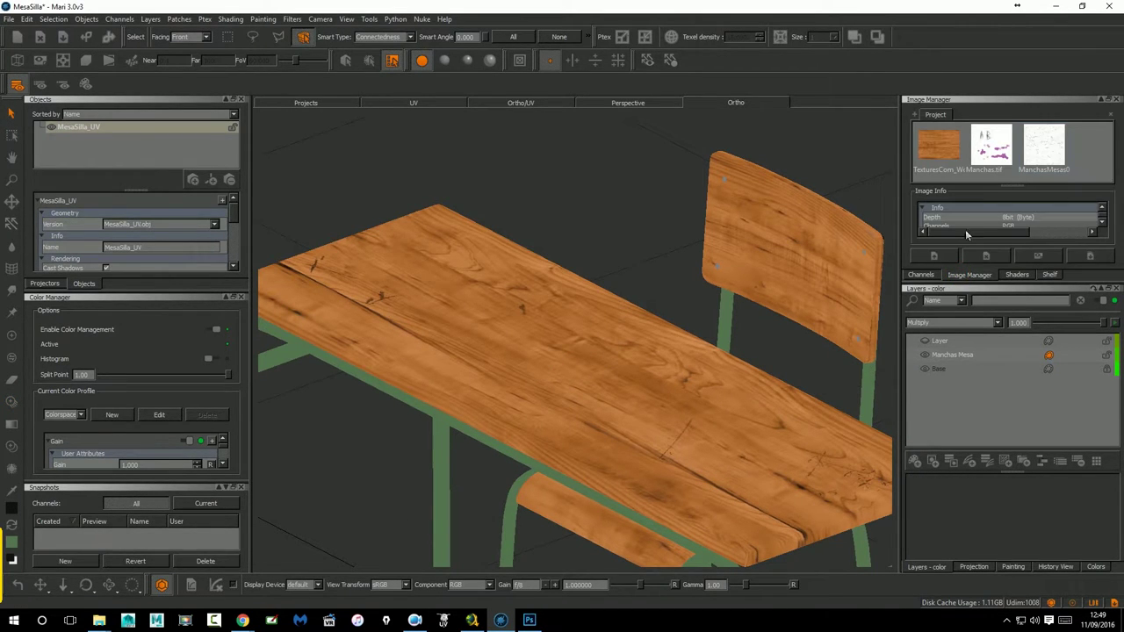
{"action": "left_click", "coordinate": [941, 256]}
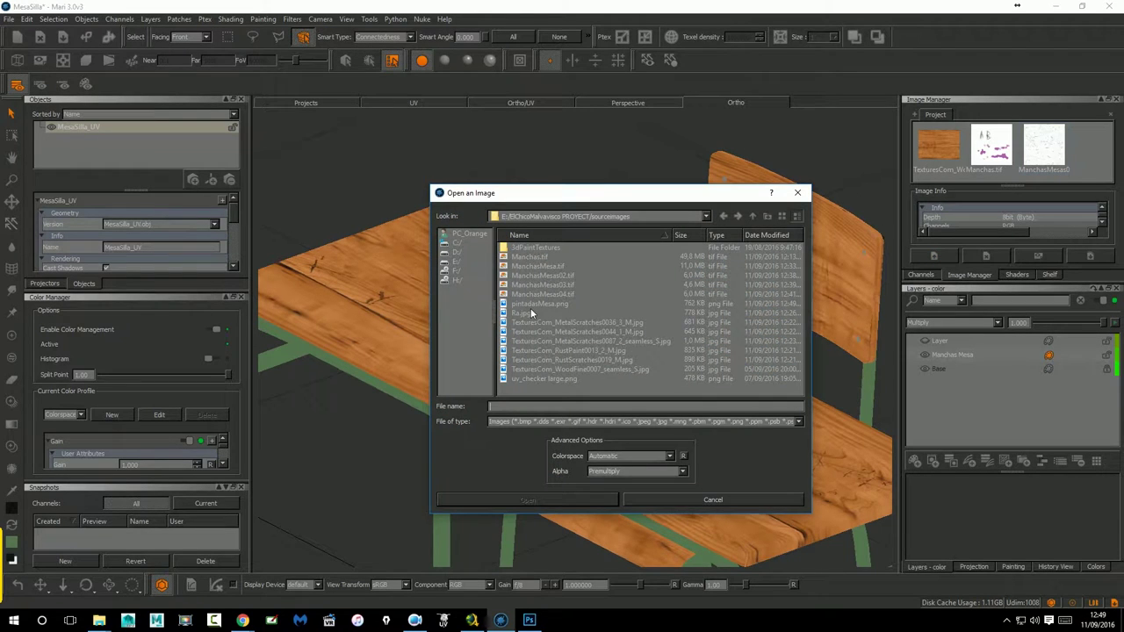
{"action": "double_click", "coordinate": [553, 305]}
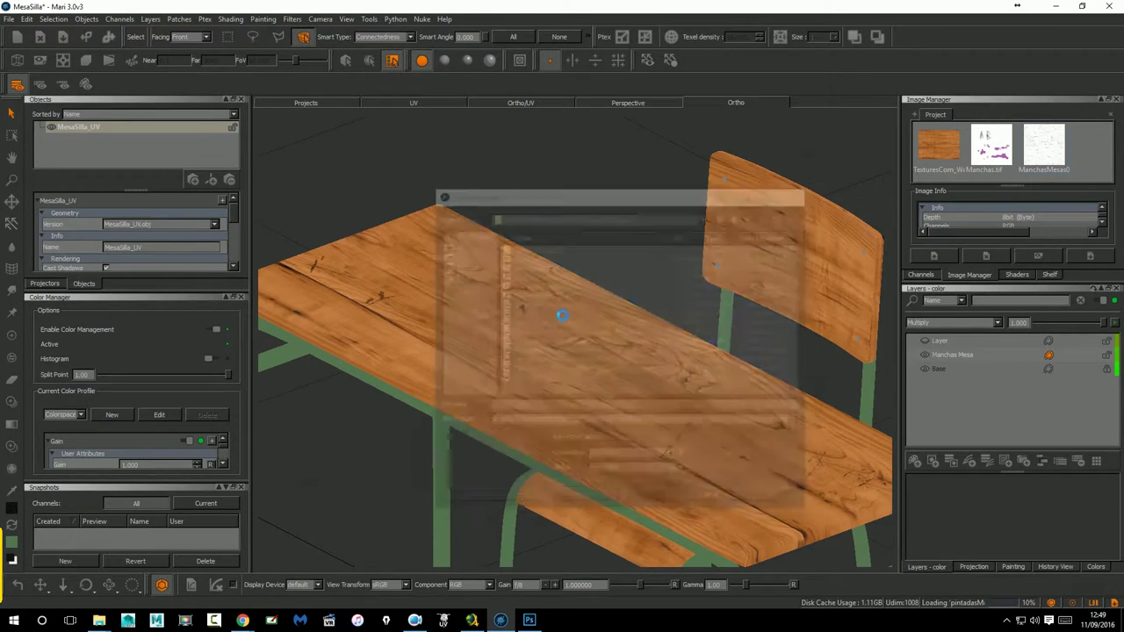
{"action": "left_click_drag", "start_coordinate": [1109, 141], "coordinate": [1108, 165]}
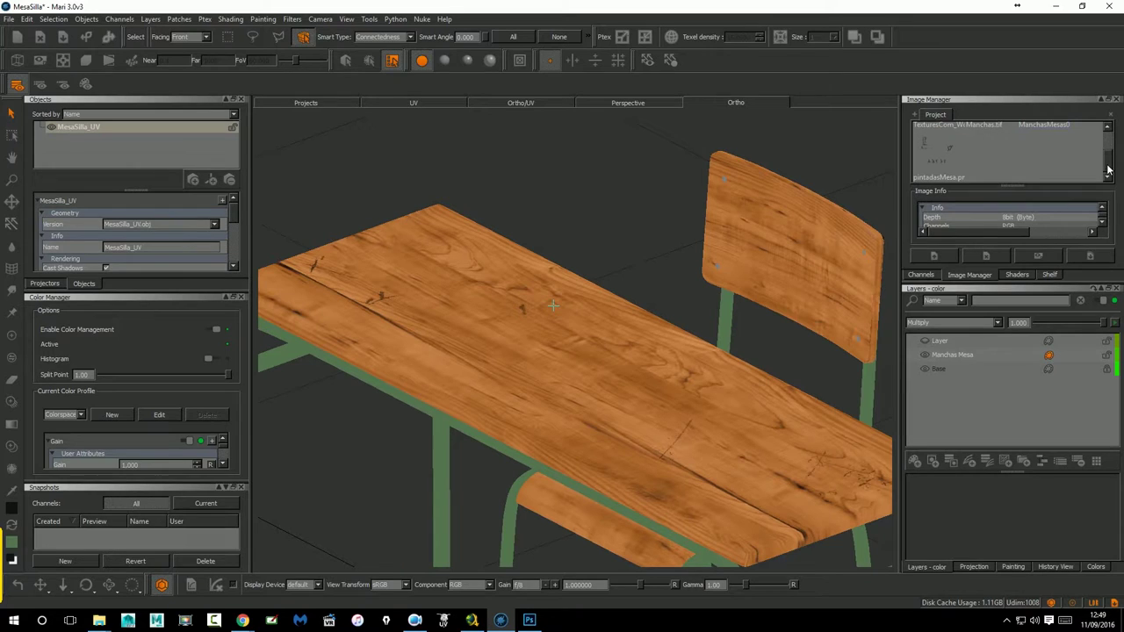
{"action": "left_click", "coordinate": [948, 150]}
{"action": "key", "text": "t"}
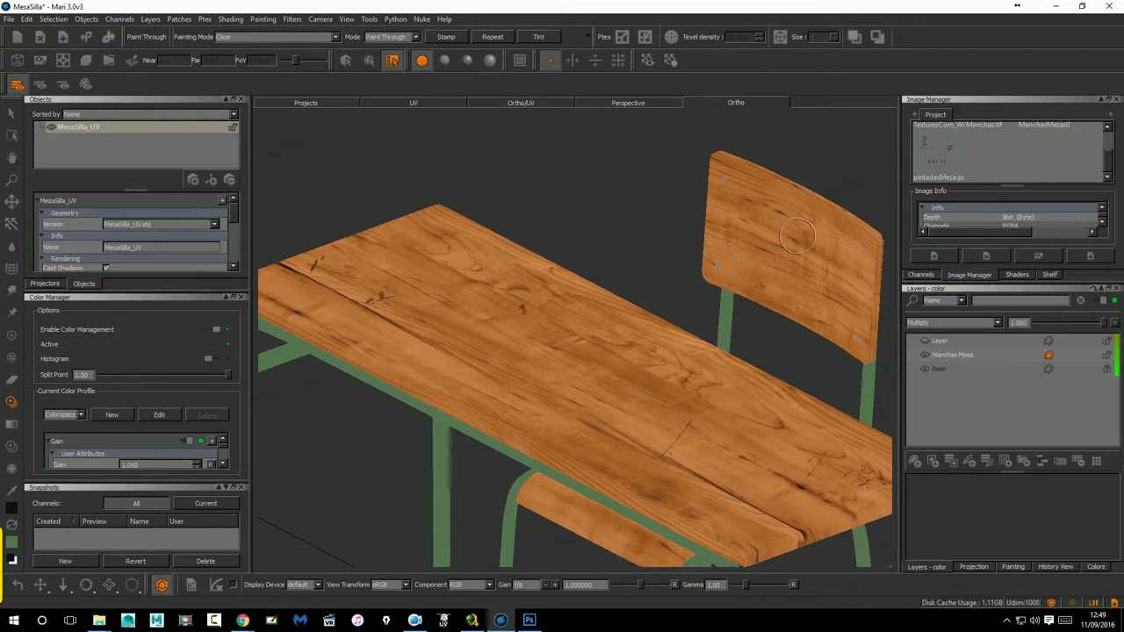
{"action": "scroll", "coordinate": [614, 261], "scroll_direction": "down", "scroll_amount": 5}
Move, rotate and scale the graffiti stencil over the desks.
{"action": "middle_click_drag", "start_coordinate": [807, 232], "coordinate": [370, 320], "text": "ctrl"}
{"action": "left_click_drag", "start_coordinate": [370, 320], "coordinate": [412, 299], "text": "ctrl"}
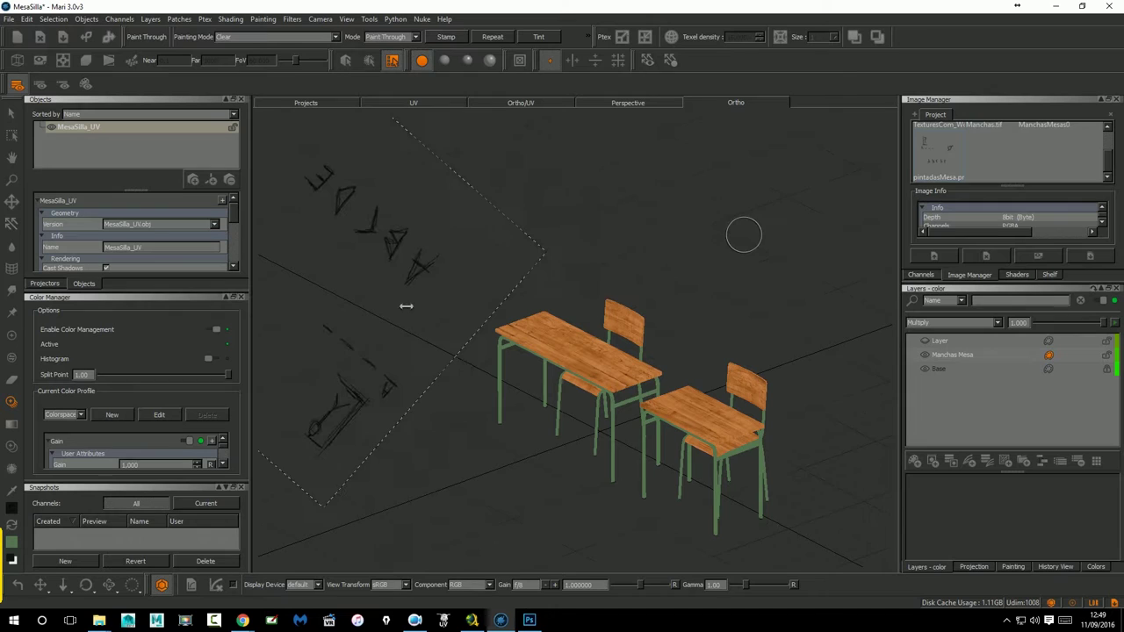
{"action": "left_click_drag", "start_coordinate": [531, 252], "coordinate": [404, 226], "text": "ctrl"}
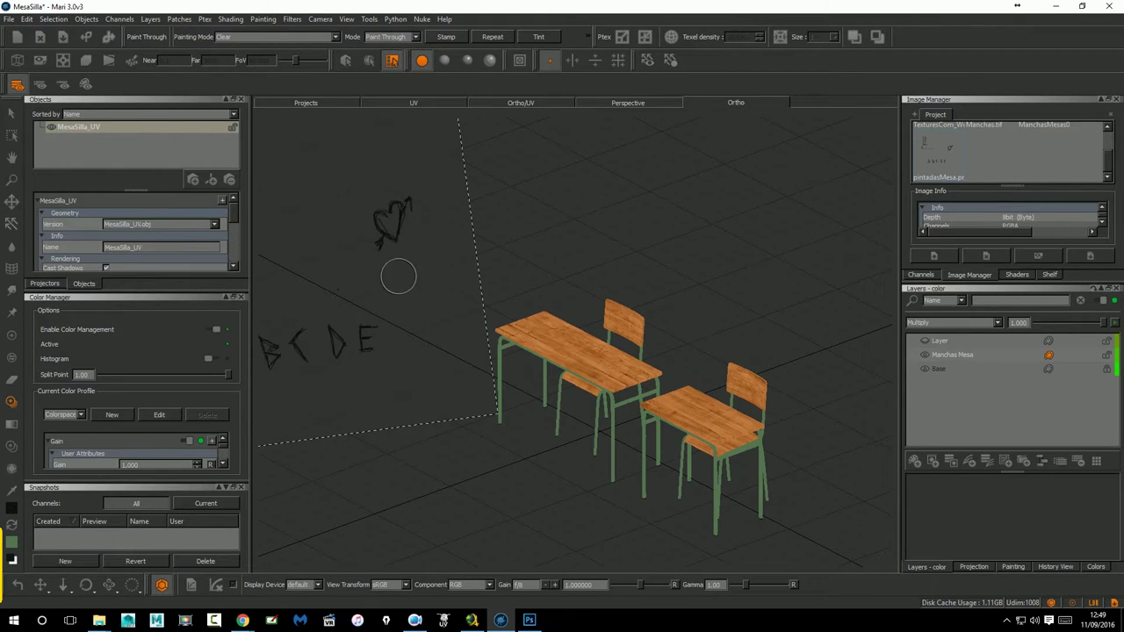
{"action": "right_click_drag", "start_coordinate": [404, 225], "coordinate": [714, 326], "text": "ctrl"}
{"action": "left_click_drag", "start_coordinate": [714, 326], "coordinate": [707, 427], "text": "ctrl"}
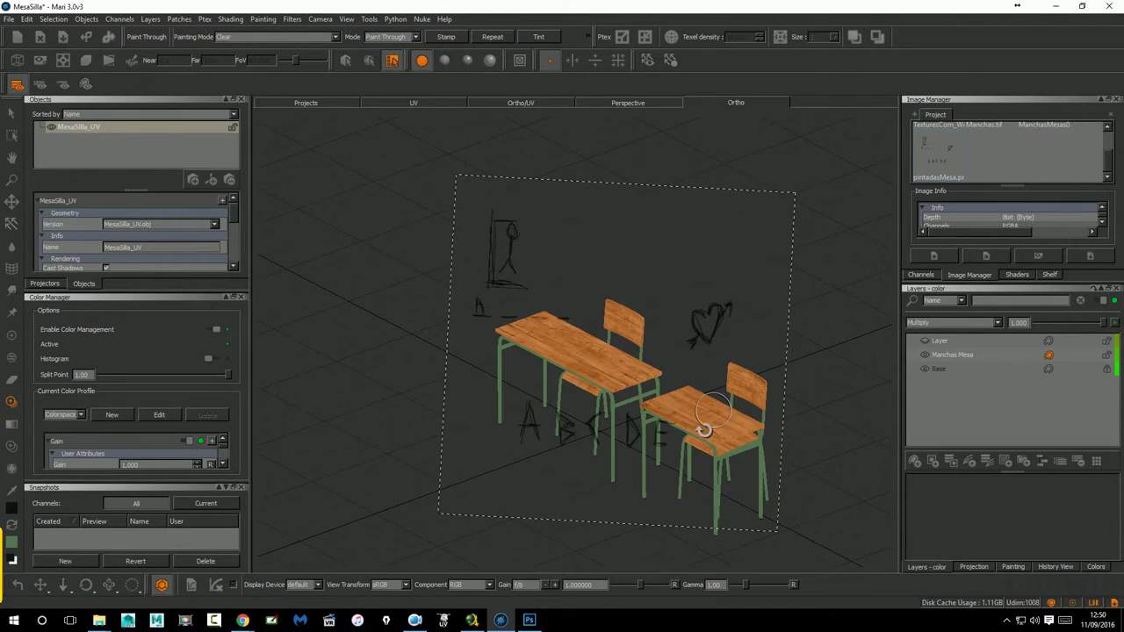
In the flat front view, align and tilt the stencil over the tabletop and paint the heart carving.
{"action": "key", "text": "f"}
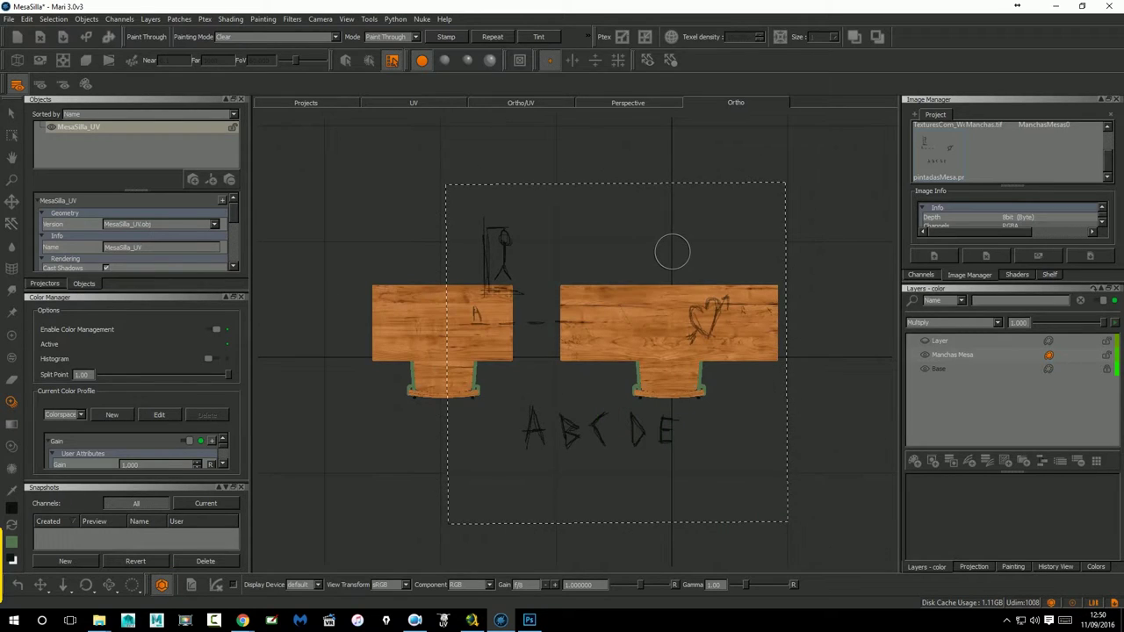
{"action": "scroll", "coordinate": [714, 357], "scroll_direction": "up", "scroll_amount": 4}
{"action": "scroll", "coordinate": [728, 318], "scroll_direction": "up", "scroll_amount": 3}
{"action": "key", "text": "f"}
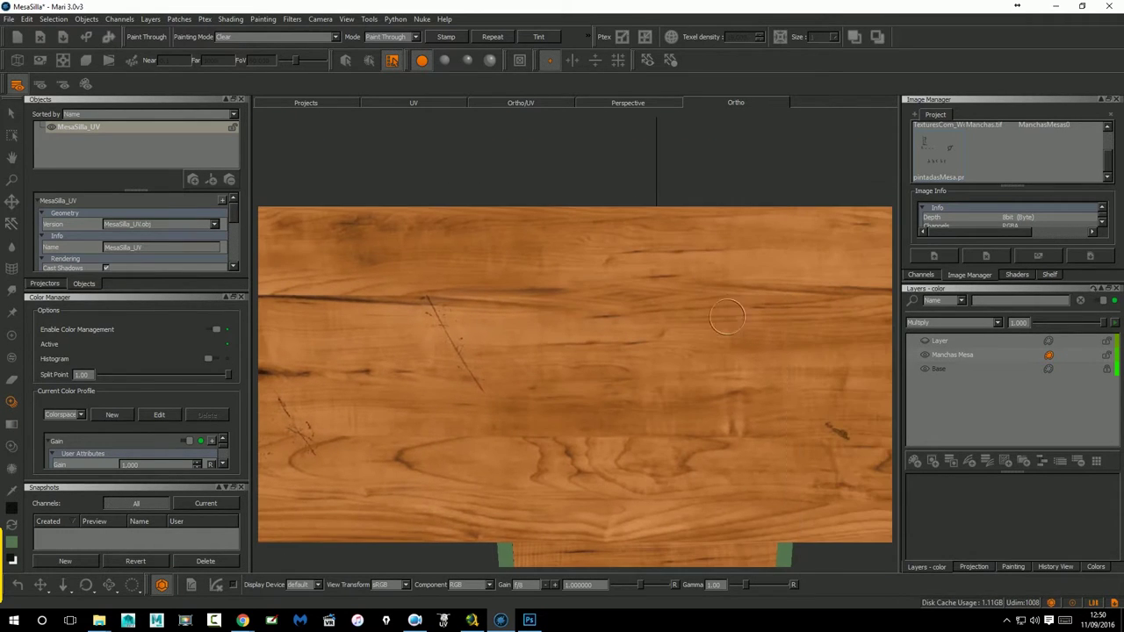
{"action": "middle_click_drag", "start_coordinate": [604, 412], "coordinate": [659, 409], "text": "ctrl"}
{"action": "mouse_move", "coordinate": [659, 409]}
{"action": "left_mouse_down", "text": "ctrl"}
{"action": "mouse_move", "coordinate": [715, 442]}
{"action": "mouse_move", "coordinate": [726, 437]}
{"action": "mouse_move", "coordinate": [717, 429]}
{"action": "left_mouse_up", "text": "ctrl"}
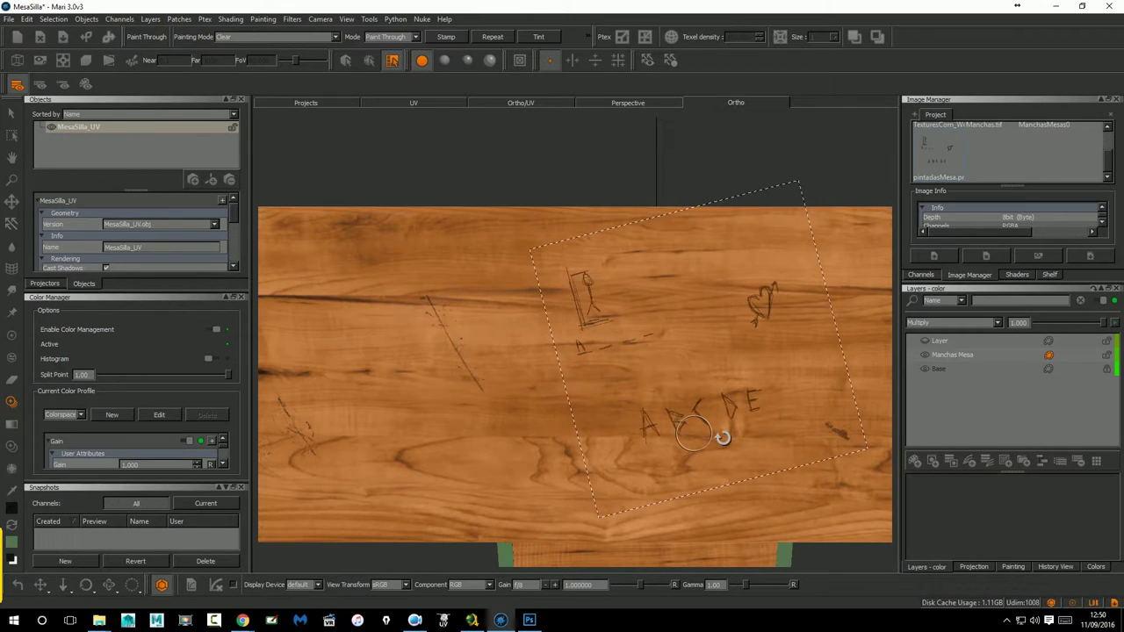
{"action": "left_click_drag", "start_coordinate": [757, 305], "coordinate": [771, 295]}
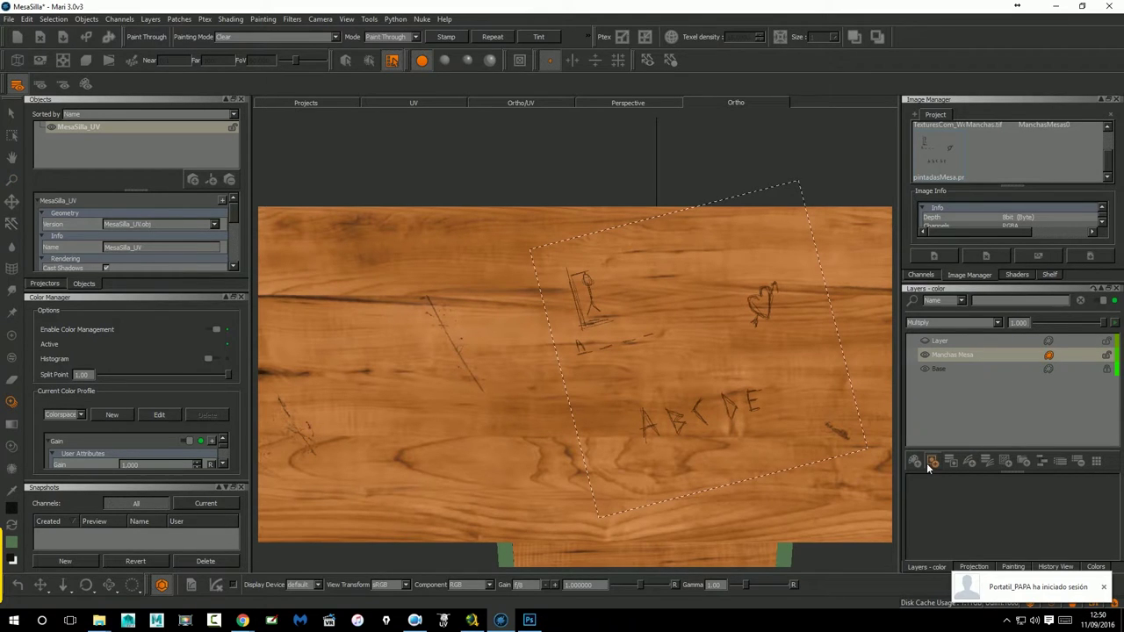
Select Manchas Mesa and switch the painting mode to Normal, then back to Clear.
{"action": "left_click", "coordinate": [919, 353]}
{"action": "left_click", "coordinate": [269, 36]}
{"action": "left_click", "coordinate": [281, 25]}
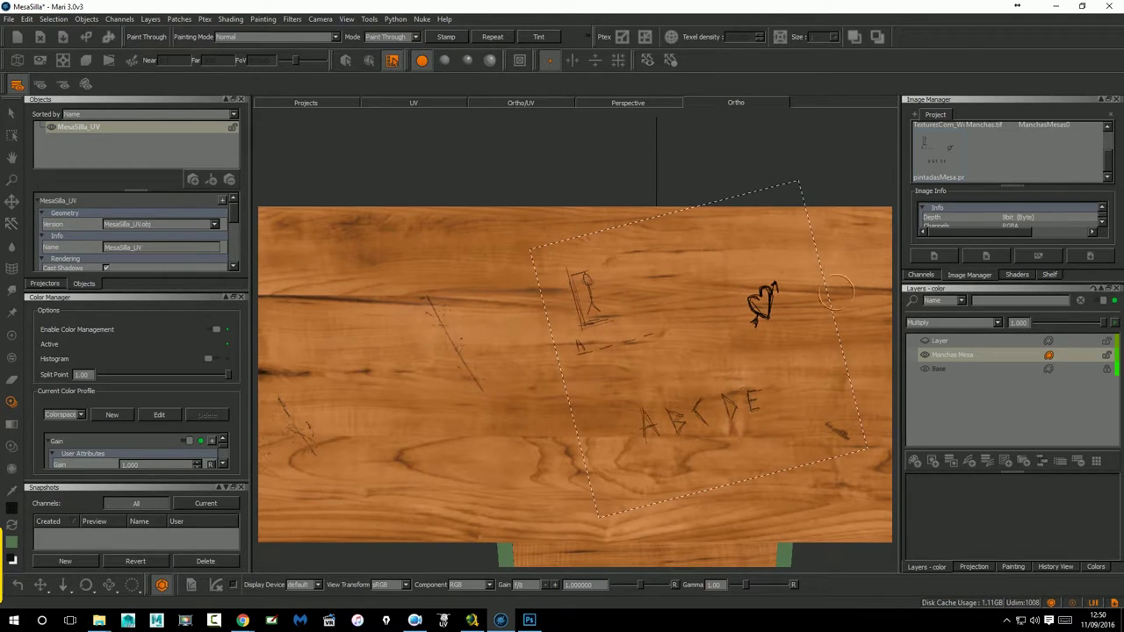
{"action": "left_click", "coordinate": [292, 36]}
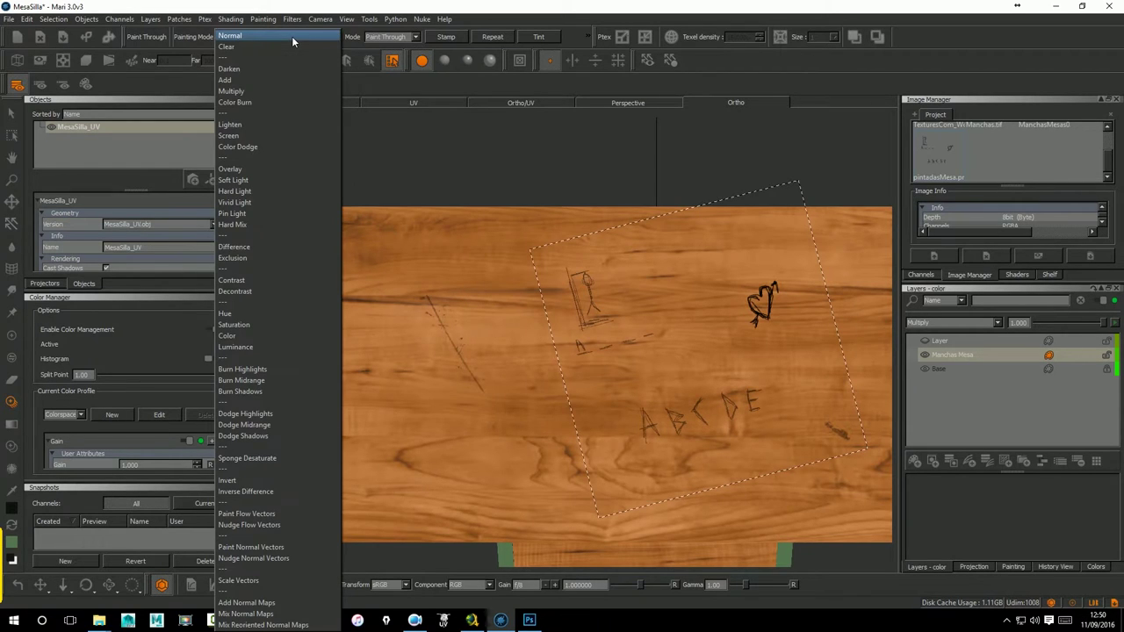
{"action": "left_click", "coordinate": [284, 45]}
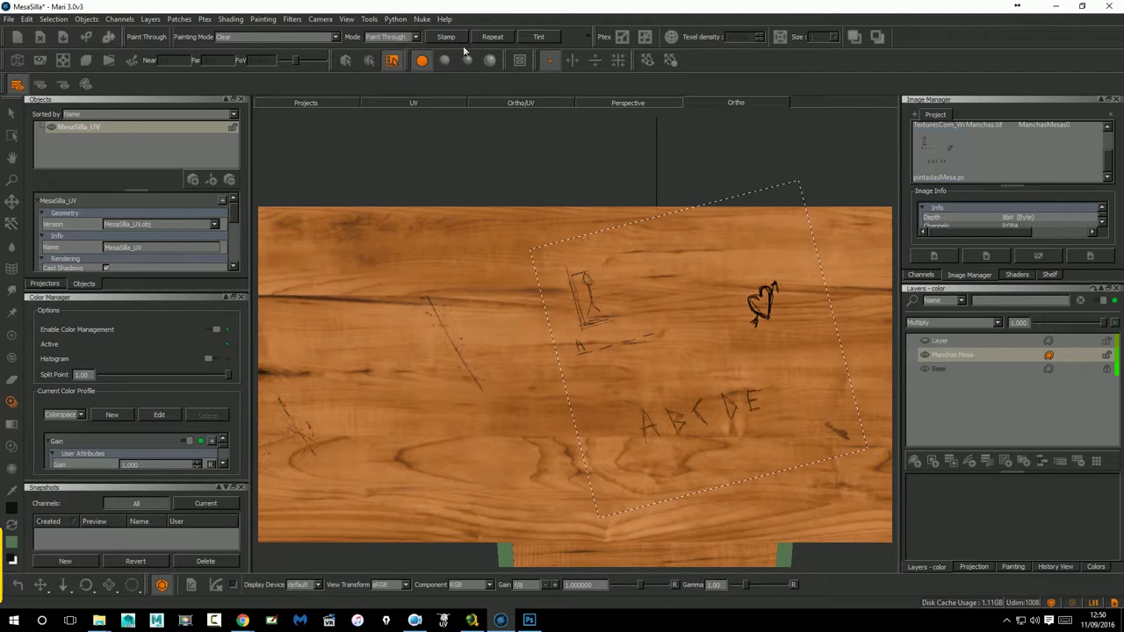
Hide and show the stencil, then add Layer 2 with Ctrl+Shift+N.
{"action": "key", "text": "h"}
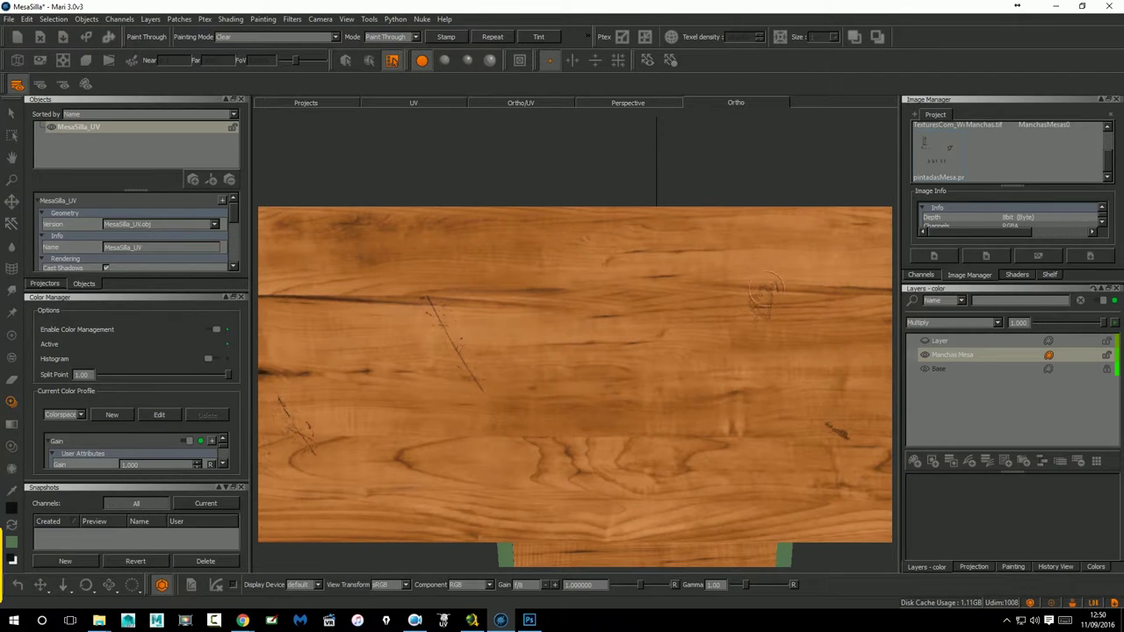
{"action": "key", "text": "h"}
{"action": "key", "text": "h"}
{"action": "key", "text": "h"}
{"action": "key", "text": "h"}
{"action": "key", "text": "h"}
{"action": "key", "text": "h"}
{"action": "key", "text": "h"}
{"action": "key", "text": "ctrl+shift+n"}
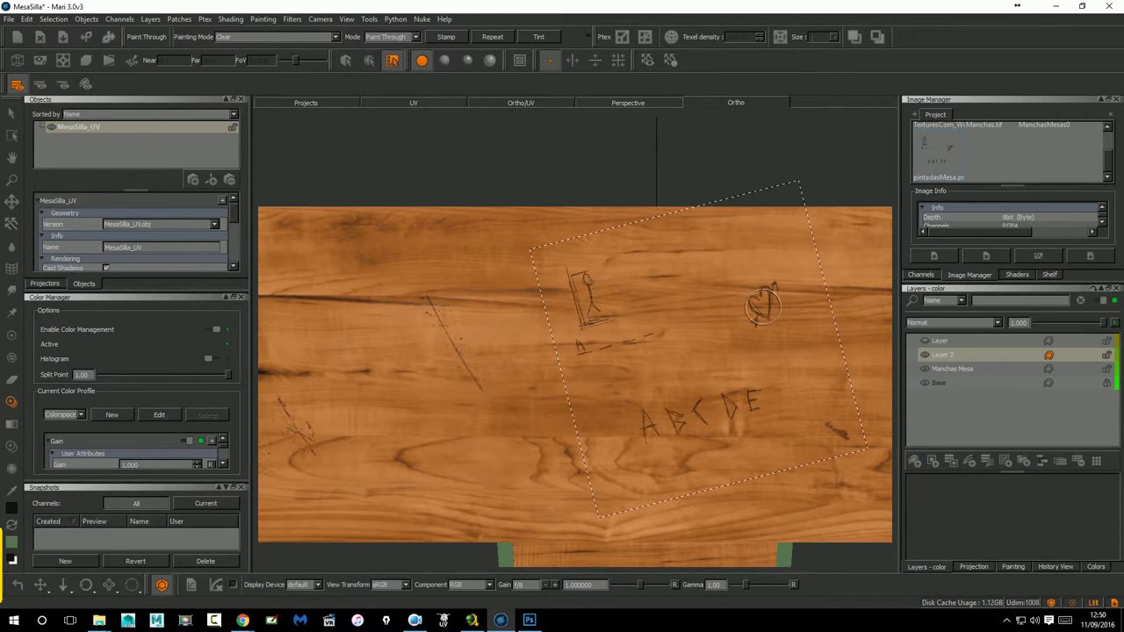
Set the painting mode to Normal and paint the heart carving onto Layer 2.
{"action": "left_click", "coordinate": [225, 39]}
{"action": "left_click", "coordinate": [226, 26]}
{"action": "mouse_move", "coordinate": [742, 333]}
{"action": "left_mouse_down"}
{"action": "mouse_move", "coordinate": [765, 299]}
{"action": "mouse_move", "coordinate": [768, 319]}
{"action": "left_mouse_up"}
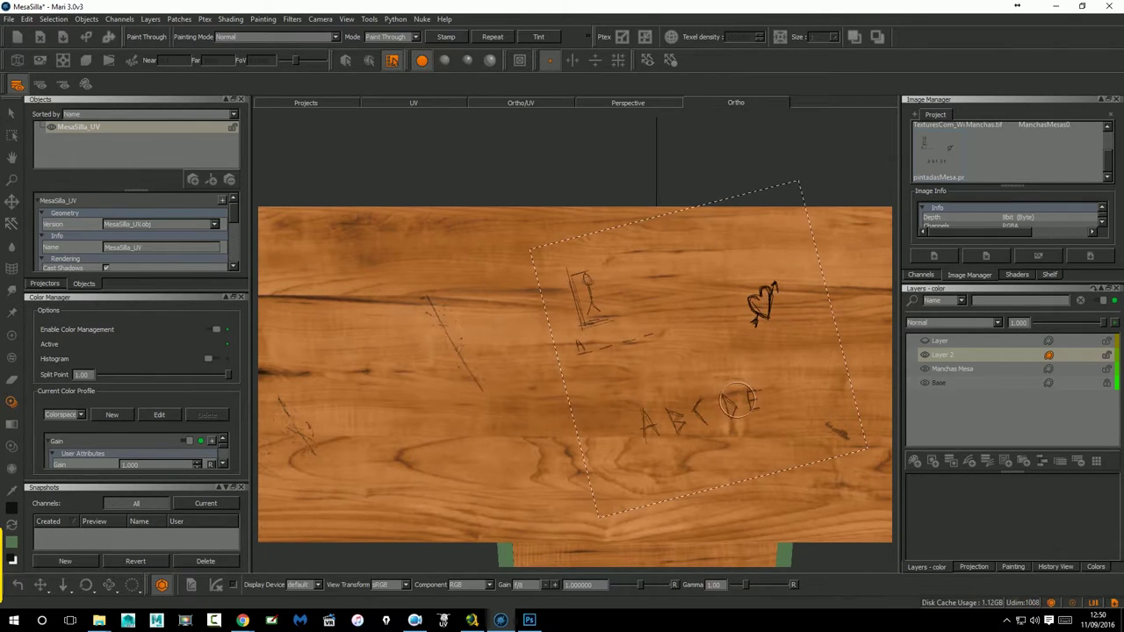
Reposition and straighten the stencil along the desk edge to paint the hangman and ABCDE graffiti.
{"action": "mouse_move", "coordinate": [691, 375]}
{"action": "middle_mouse_down", "text": "ctrl"}
{"action": "mouse_move", "coordinate": [471, 376]}
{"action": "mouse_move", "coordinate": [431, 346]}
{"action": "middle_mouse_up", "text": "ctrl"}
{"action": "scroll", "coordinate": [627, 352], "scroll_direction": "up", "scroll_amount": 2}
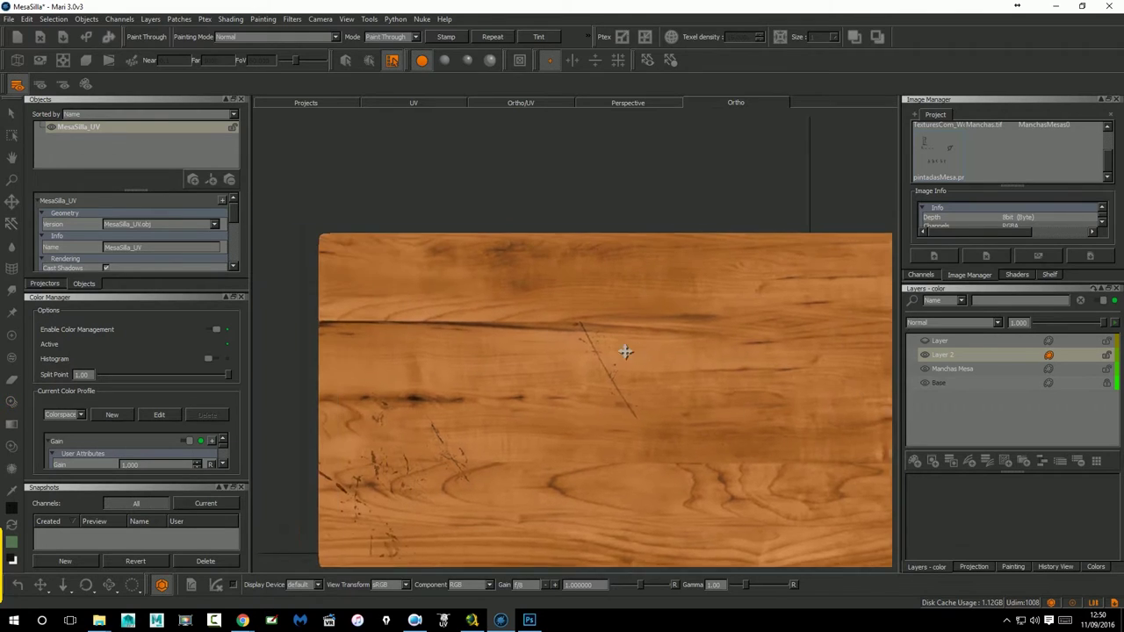
{"action": "middle_click_drag", "start_coordinate": [672, 395], "coordinate": [933, 505], "text": "ctrl"}
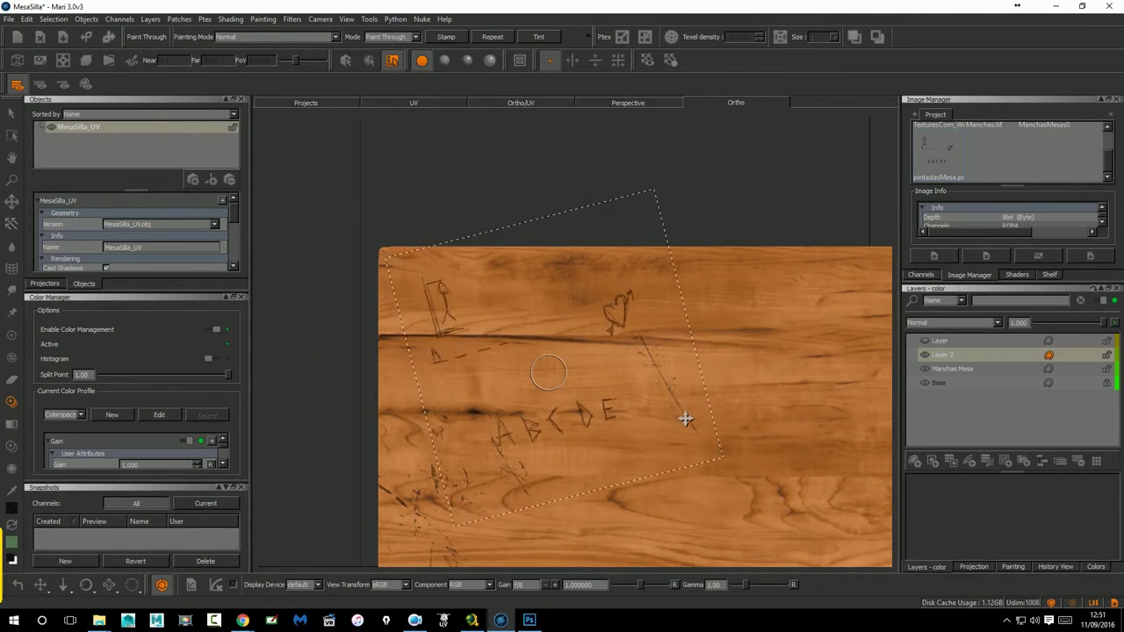
{"action": "middle_click_drag", "start_coordinate": [730, 458], "coordinate": [607, 326]}
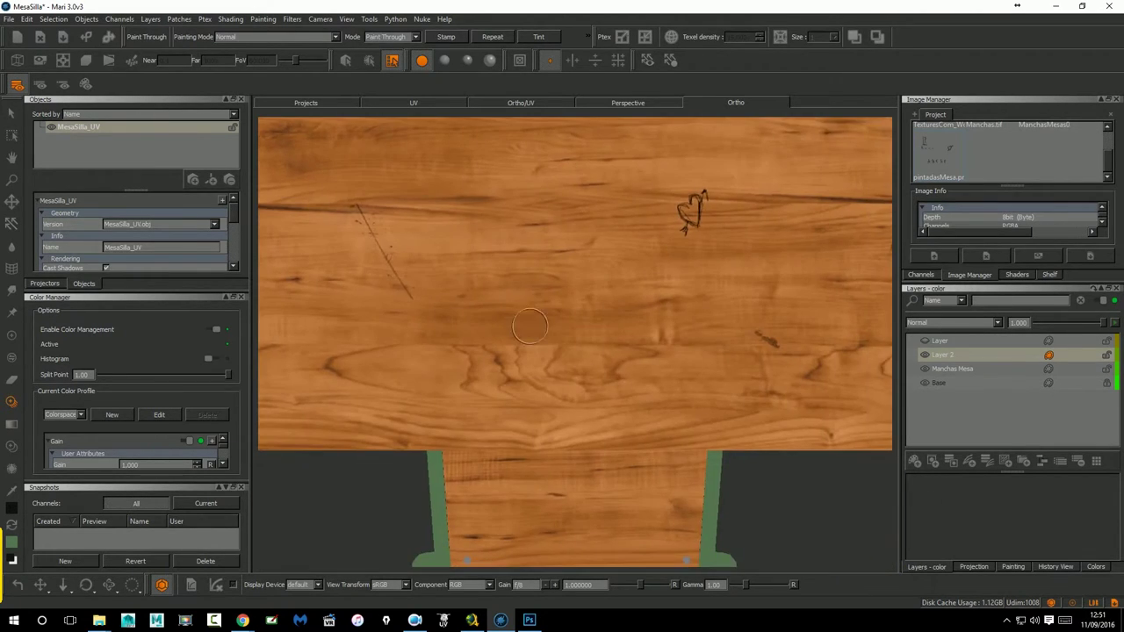
{"action": "middle_click_drag", "start_coordinate": [536, 326], "coordinate": [348, 248], "text": "ctrl"}
{"action": "left_click_drag", "start_coordinate": [537, 335], "coordinate": [619, 375], "text": "ctrl"}
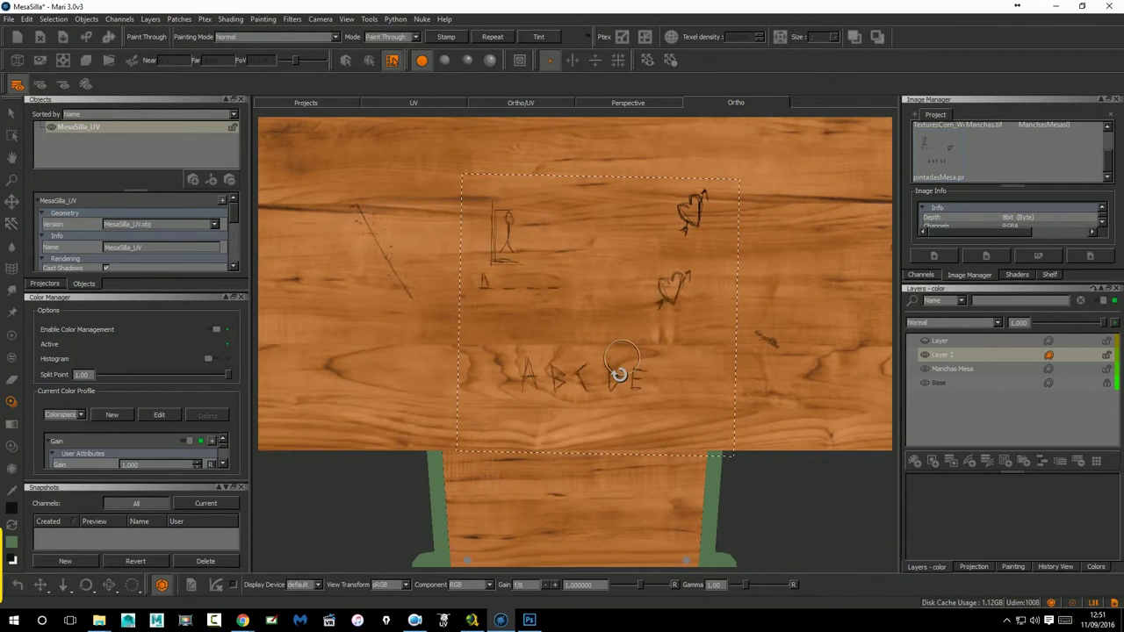
{"action": "key", "text": "Escape"}
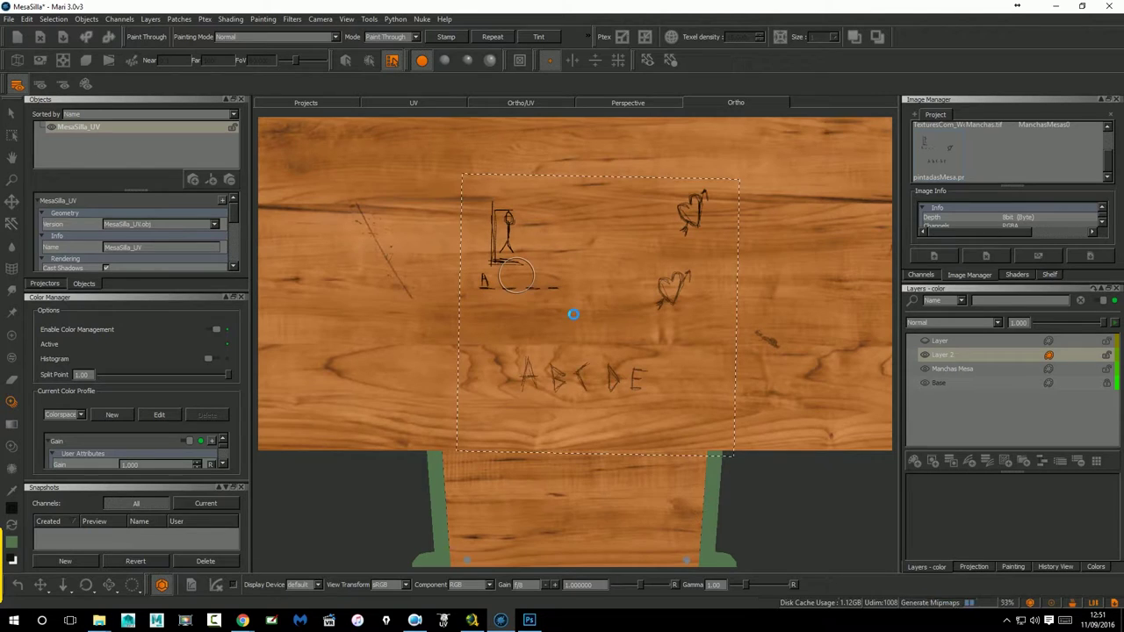
{"action": "mouse_move", "coordinate": [542, 309]}
{"action": "middle_mouse_down"}
{"action": "mouse_move", "coordinate": [535, 320]}
{"action": "mouse_move", "coordinate": [627, 304]}
{"action": "middle_mouse_up"}
{"action": "left_click_drag", "start_coordinate": [576, 381], "coordinate": [511, 293]}
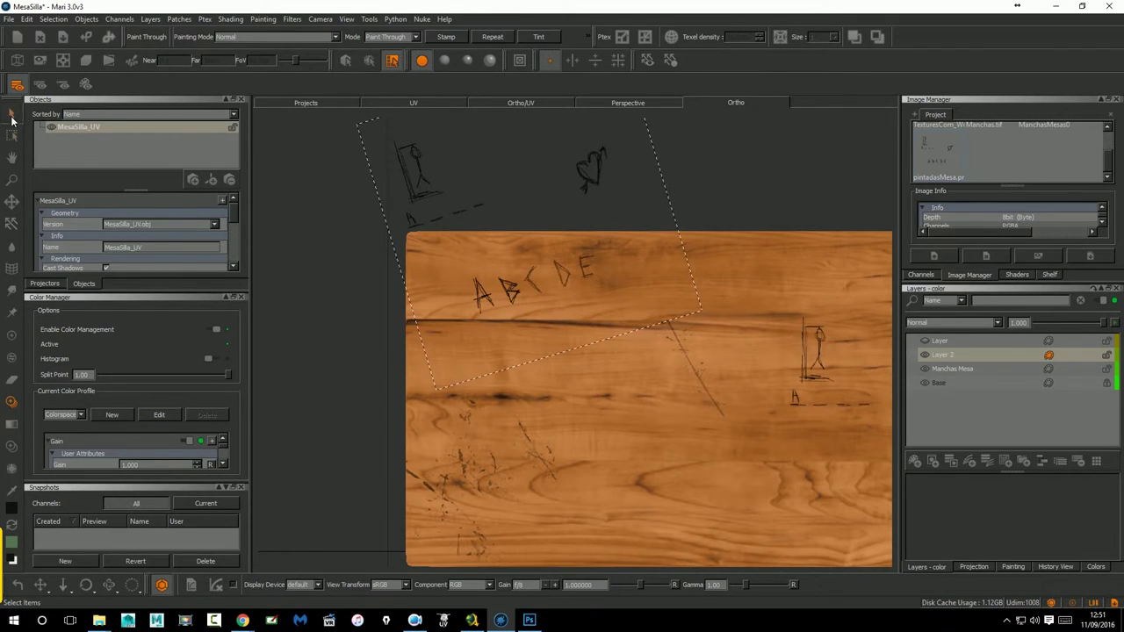
Select Layer 2 and nudge its opacity slider down and back up.
{"action": "left_click", "coordinate": [11, 114]}
{"action": "middle_click_drag", "start_coordinate": [720, 331], "coordinate": [532, 251]}
{"action": "scroll", "coordinate": [571, 311], "scroll_direction": "down", "scroll_amount": 2}
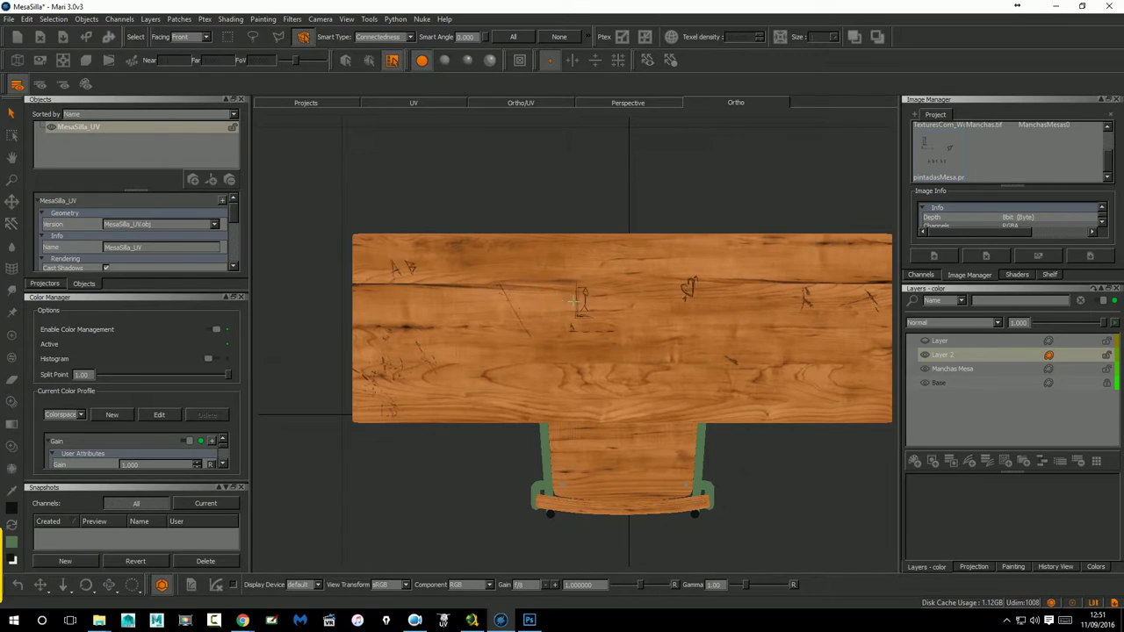
{"action": "left_click", "coordinate": [950, 355]}
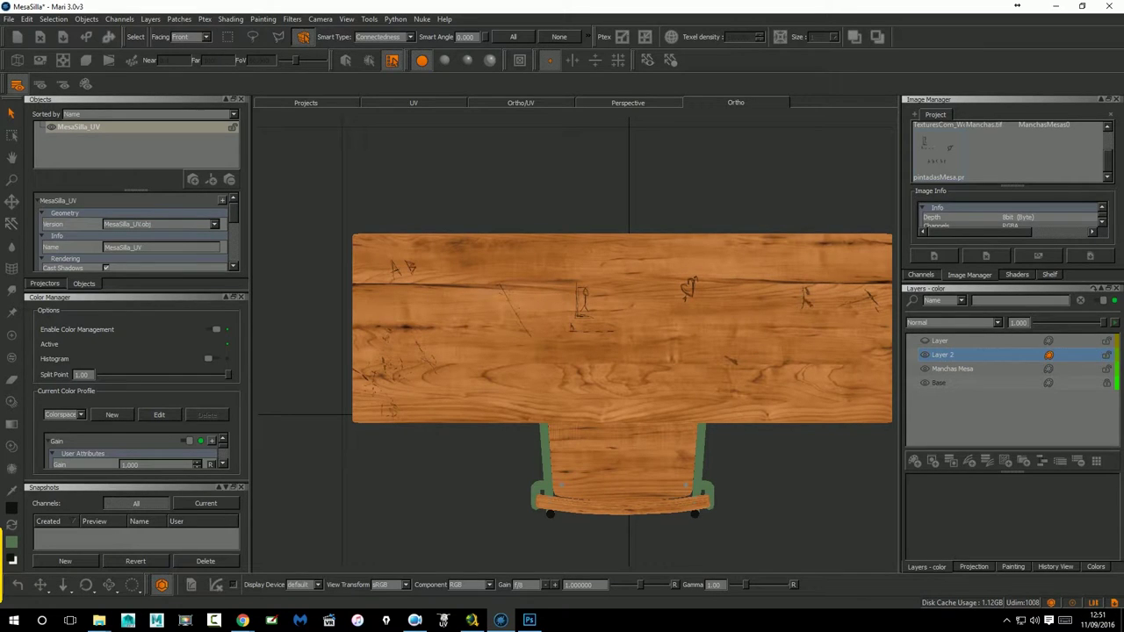
{"action": "left_click_drag", "start_coordinate": [1100, 326], "coordinate": [1080, 326]}
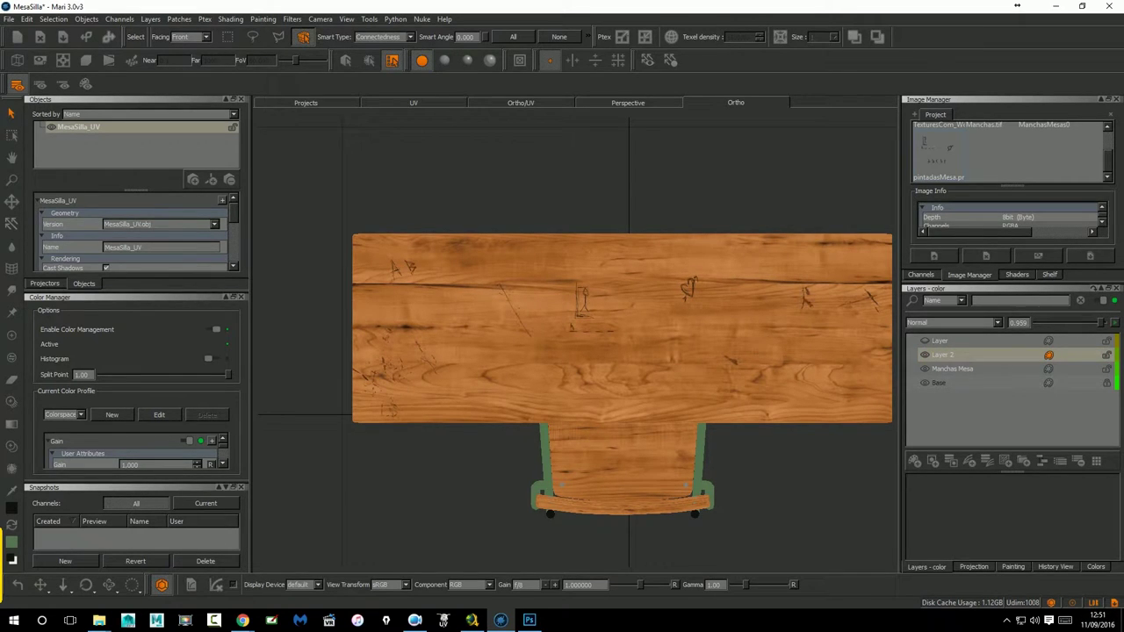
{"action": "mouse_move", "coordinate": [1093, 327]}
{"action": "left_mouse_down"}
{"action": "mouse_move", "coordinate": [1068, 324]}
{"action": "mouse_move", "coordinate": [1105, 325]}
{"action": "left_mouse_up"}
Set Layer 2's blend mode to Screen, then Multiply, and view the desk and seat at an angle.
{"action": "left_click", "coordinate": [995, 324]}
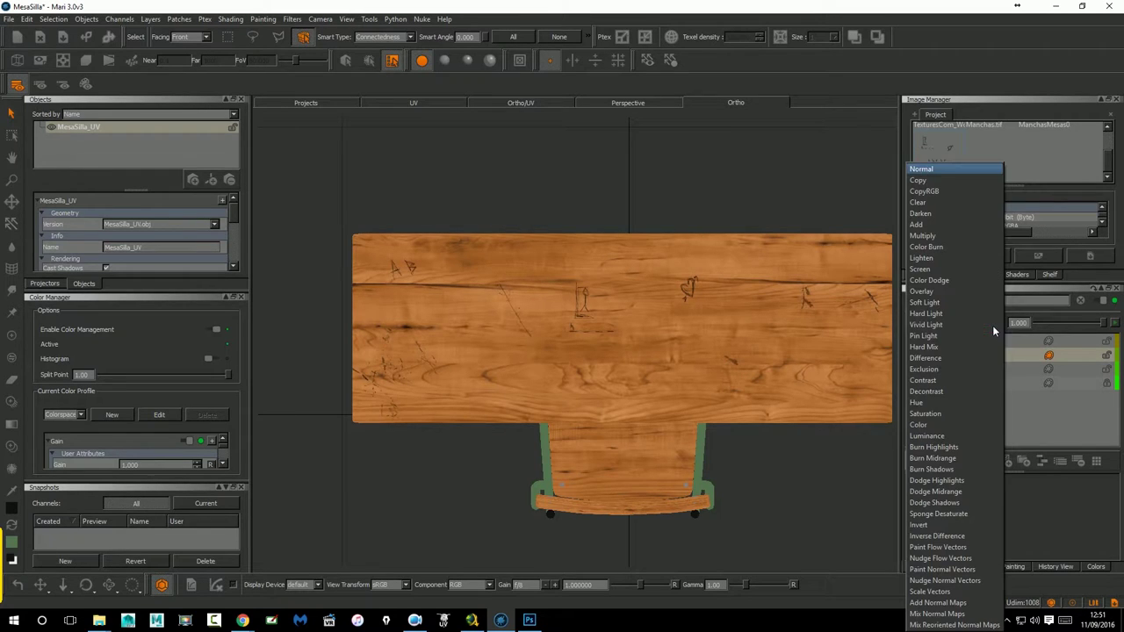
{"action": "left_click", "coordinate": [920, 270]}
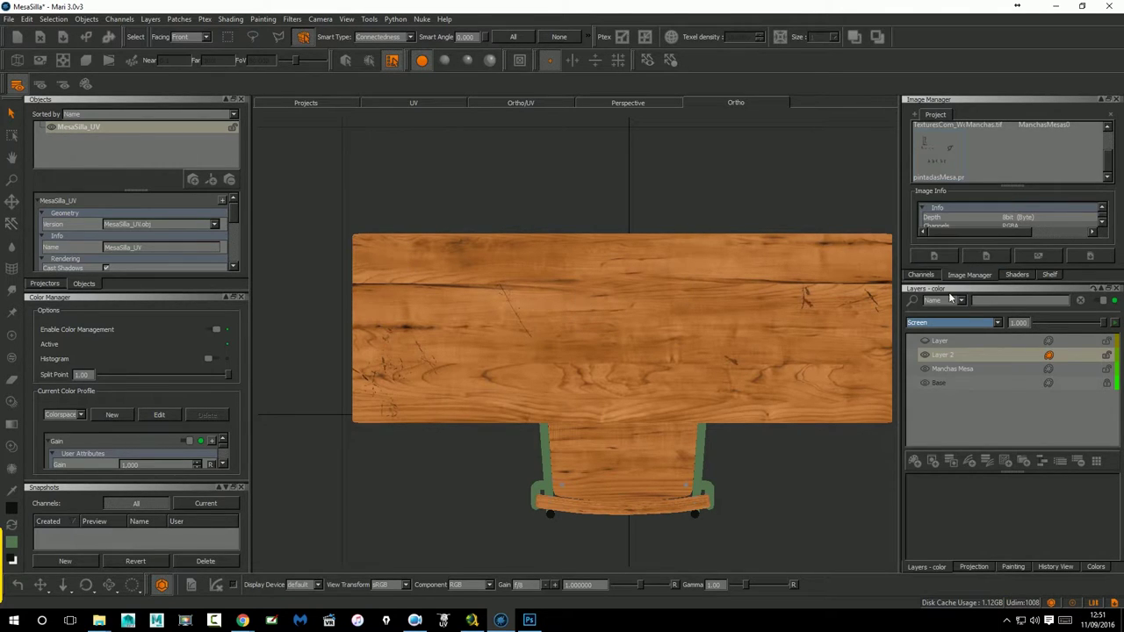
{"action": "left_click", "coordinate": [963, 323]}
{"action": "left_click", "coordinate": [938, 237]}
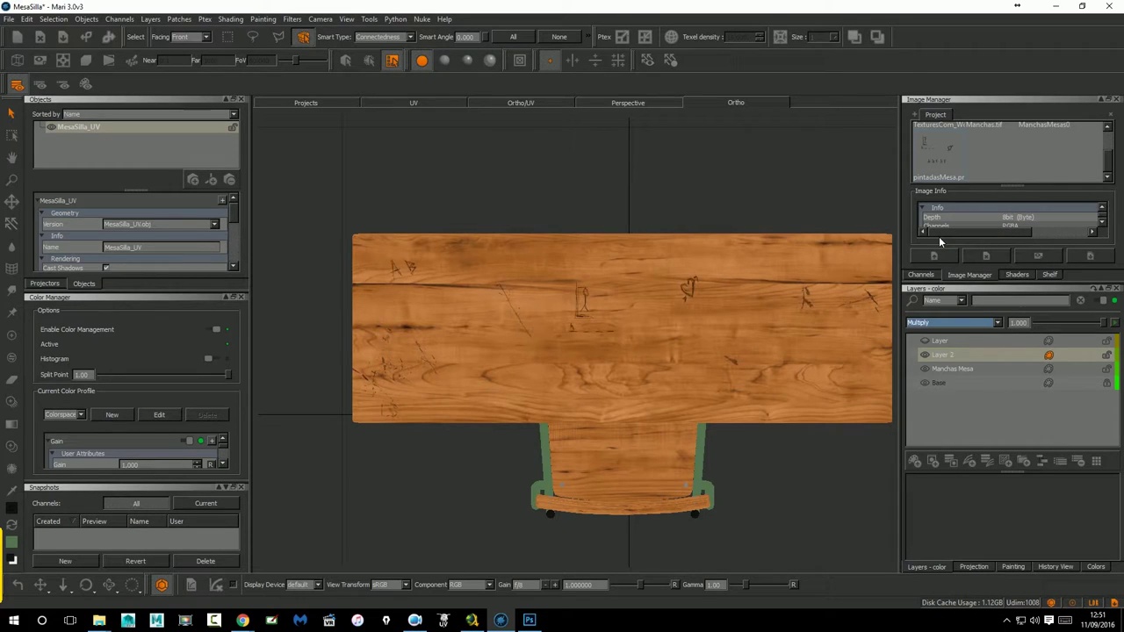
{"action": "scroll", "coordinate": [729, 307], "scroll_direction": "up", "scroll_amount": 1}
{"action": "scroll", "coordinate": [748, 298], "scroll_direction": "up", "scroll_amount": 2}
{"action": "mouse_move", "coordinate": [748, 298]}
{"action": "middle_mouse_down"}
{"action": "mouse_move", "coordinate": [752, 313]}
{"action": "mouse_move", "coordinate": [732, 269]}
{"action": "mouse_move", "coordinate": [622, 396]}
{"action": "mouse_move", "coordinate": [606, 353]}
{"action": "mouse_move", "coordinate": [557, 377]}
{"action": "mouse_move", "coordinate": [579, 369]}
{"action": "mouse_move", "coordinate": [572, 384]}
{"action": "middle_mouse_up"}
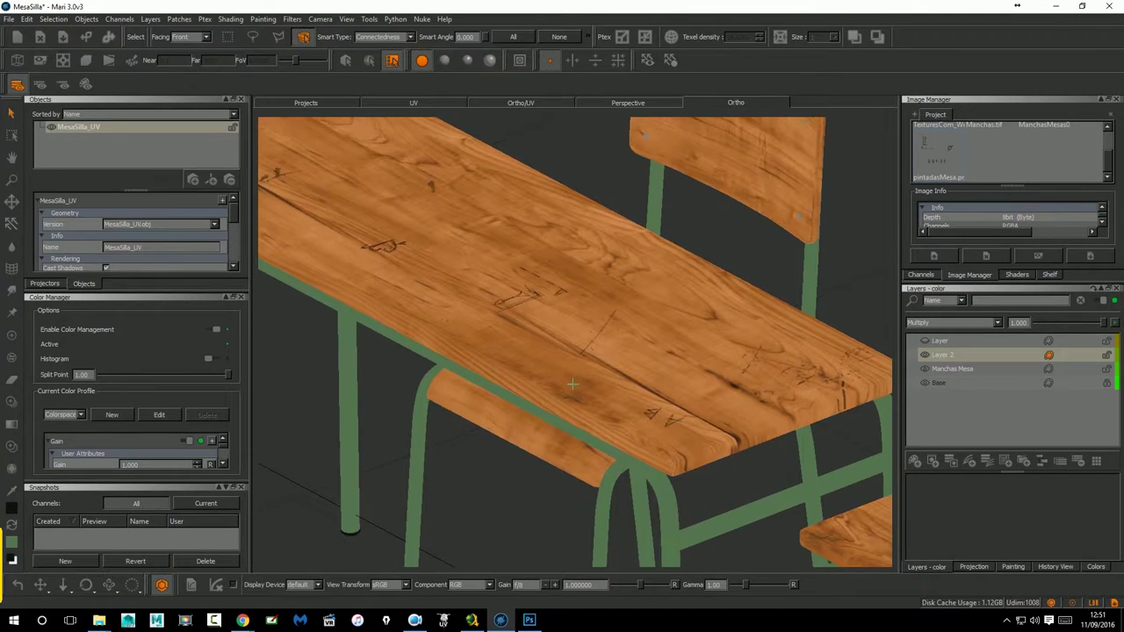
Drag Layer 2's opacity slider to 0.957 and check the desk from the front.
{"action": "scroll", "coordinate": [606, 339], "scroll_direction": "down", "scroll_amount": 3}
{"action": "scroll", "coordinate": [575, 344], "scroll_direction": "up", "scroll_amount": 1}
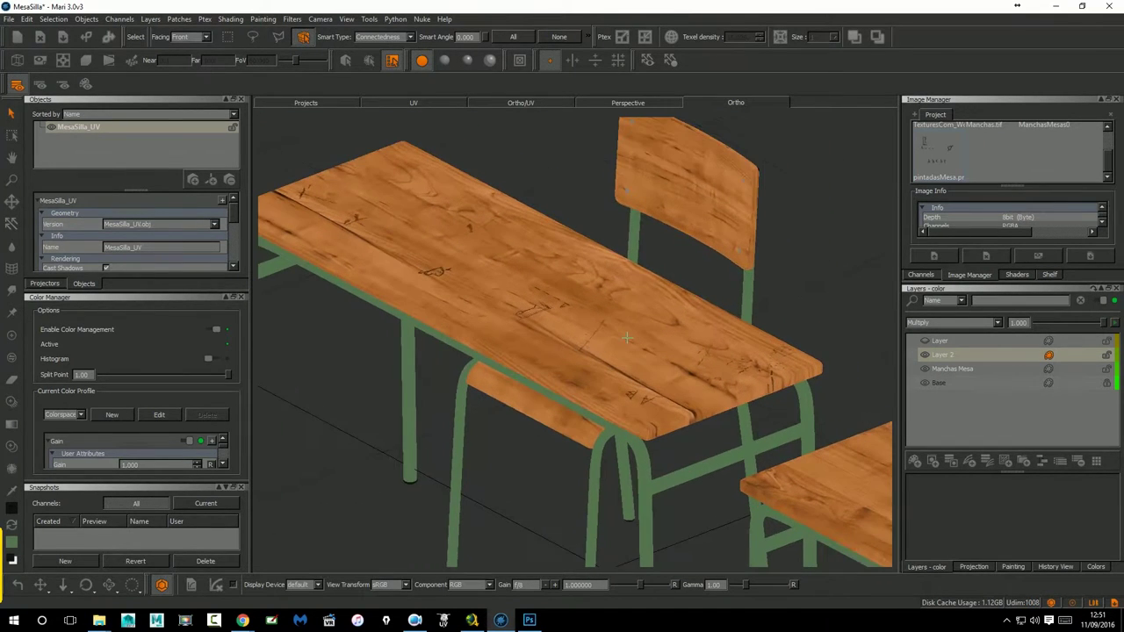
{"action": "left_click", "coordinate": [939, 354]}
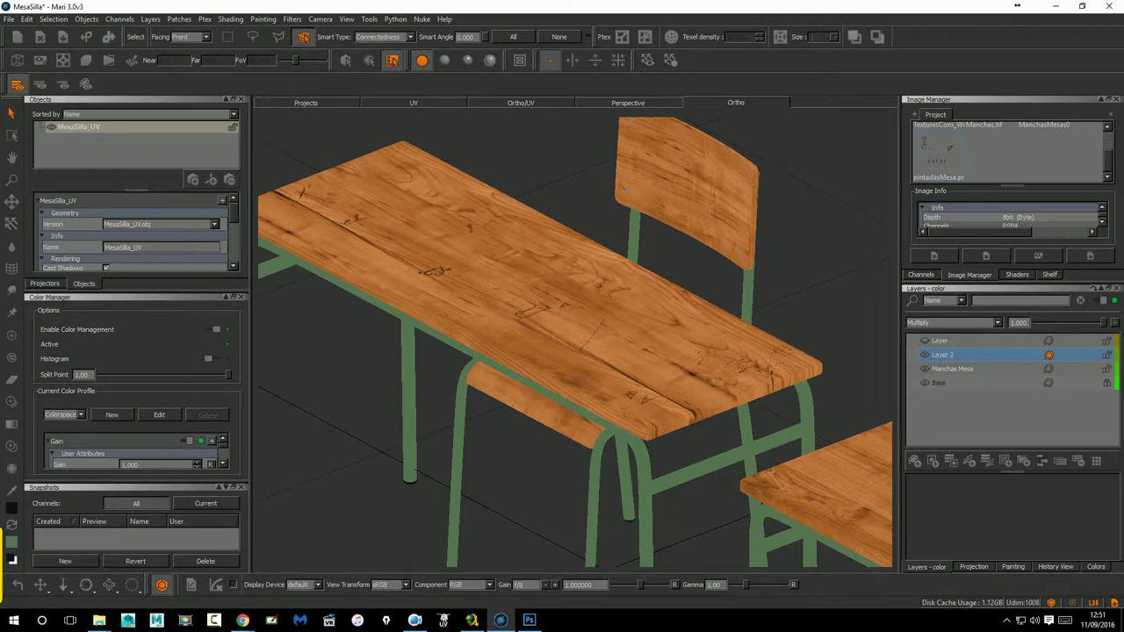
{"action": "left_click", "coordinate": [1096, 325]}
{"action": "mouse_move", "coordinate": [1096, 325]}
{"action": "left_mouse_down"}
{"action": "mouse_move", "coordinate": [1086, 325]}
{"action": "mouse_move", "coordinate": [1098, 325]}
{"action": "left_mouse_up"}
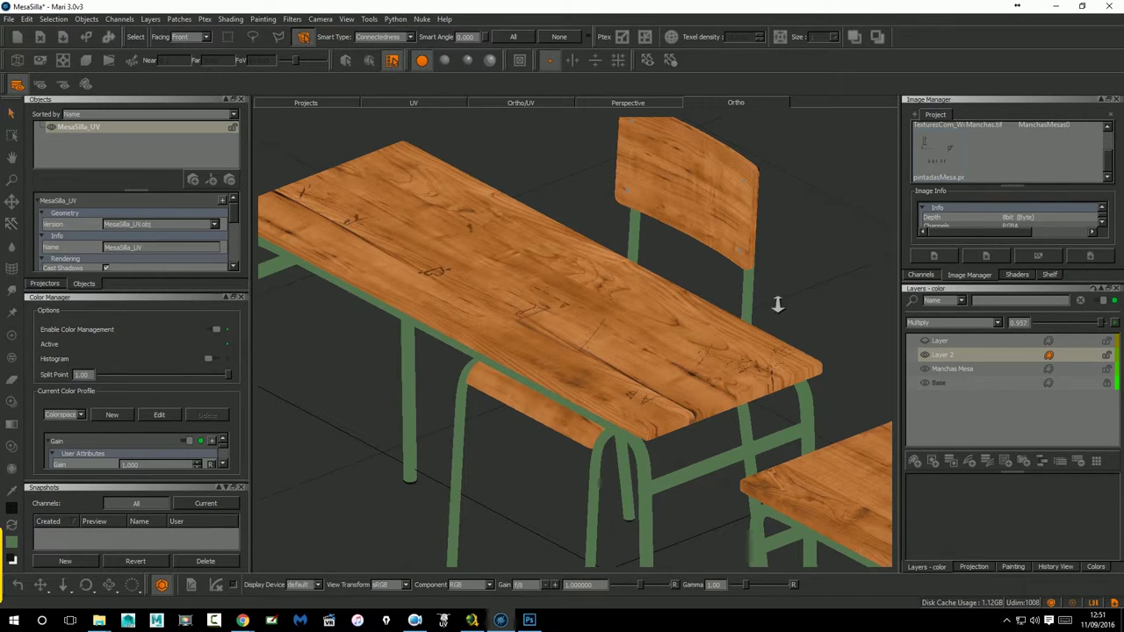
{"action": "scroll", "coordinate": [778, 307], "scroll_direction": "down", "scroll_amount": 5}
{"action": "scroll", "coordinate": [623, 326], "scroll_direction": "up", "scroll_amount": 1}
{"action": "scroll", "coordinate": [629, 338], "scroll_direction": "up", "scroll_amount": 2}
{"action": "scroll", "coordinate": [629, 338], "scroll_direction": "up", "scroll_amount": 3}
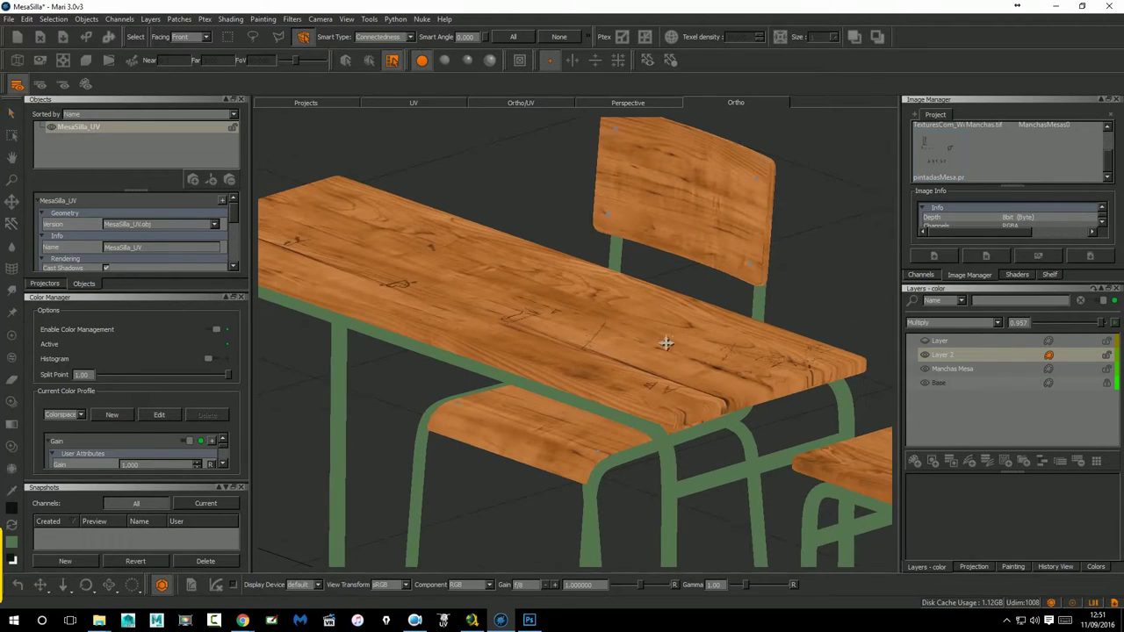
{"action": "scroll", "coordinate": [682, 358], "scroll_direction": "down", "scroll_amount": 2}
{"action": "scroll", "coordinate": [632, 384], "scroll_direction": "up", "scroll_amount": 1}
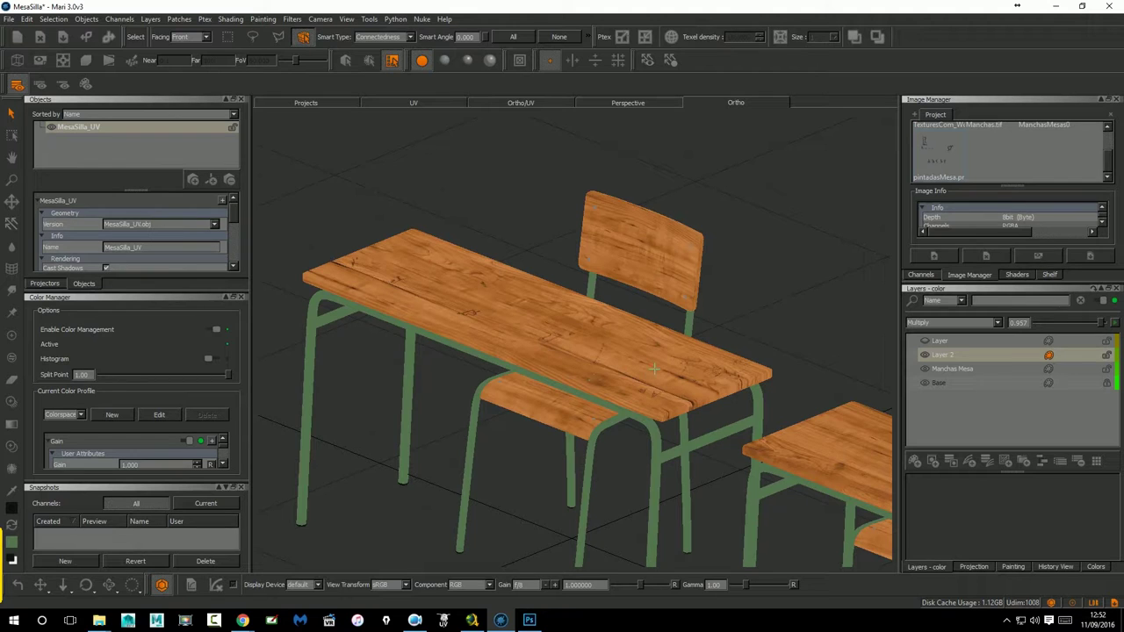
{"action": "mouse_move", "coordinate": [651, 396]}
{"action": "middle_mouse_down"}
{"action": "mouse_move", "coordinate": [652, 351]}
{"action": "mouse_move", "coordinate": [627, 422]}
{"action": "mouse_move", "coordinate": [670, 407]}
{"action": "mouse_move", "coordinate": [539, 372]}
{"action": "mouse_move", "coordinate": [544, 389]}
{"action": "mouse_move", "coordinate": [525, 363]}
{"action": "middle_mouse_up"}
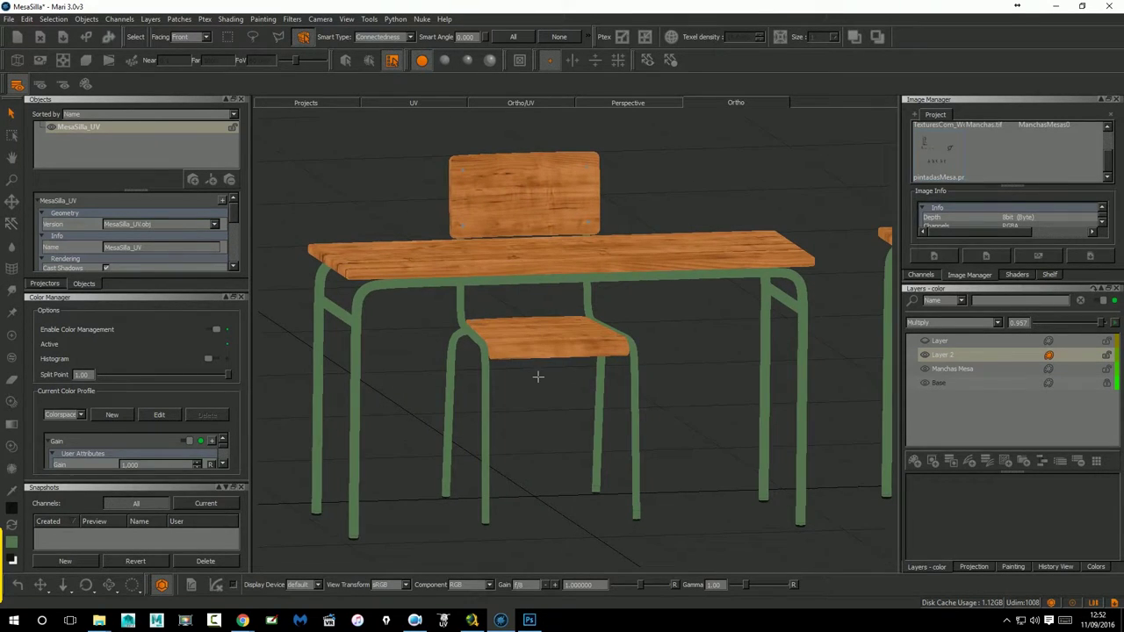
{"action": "mouse_move", "coordinate": [529, 619]}
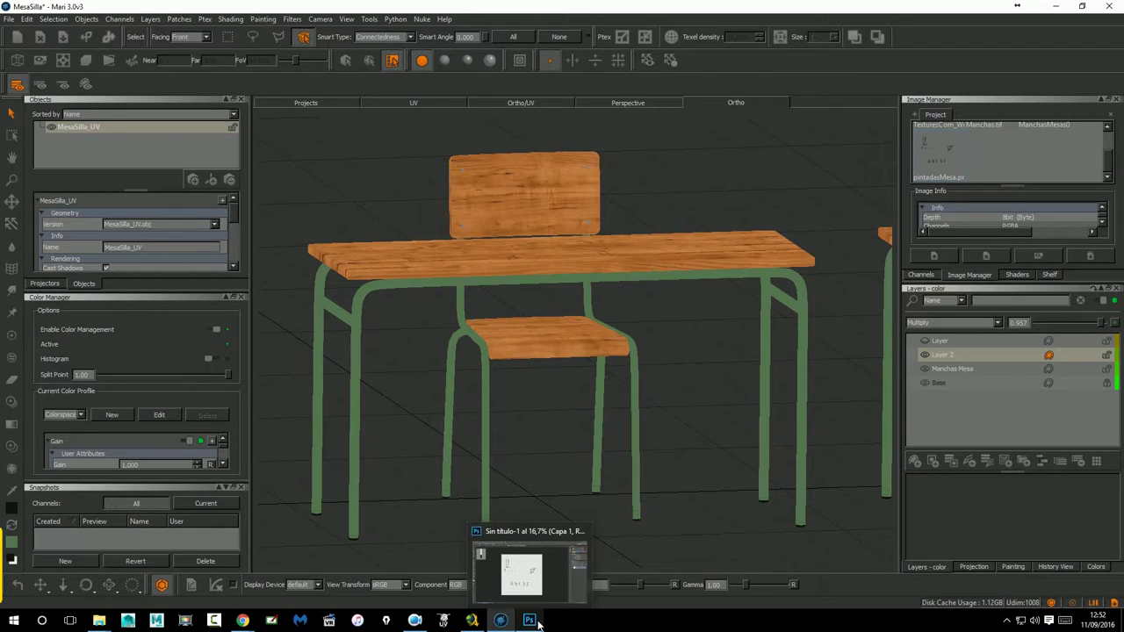
Close the untitled graffiti drawing without saving, plus ManchasMesa04 and ManchasMesa.tif.
{"action": "left_click", "coordinate": [534, 624]}
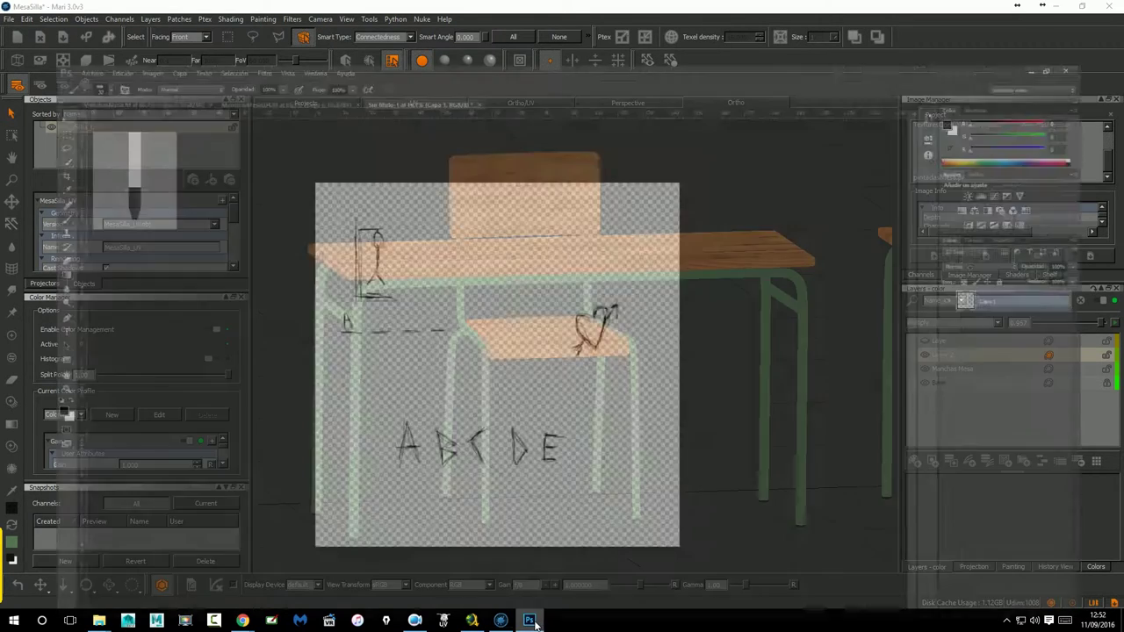
{"action": "left_click", "coordinate": [464, 43]}
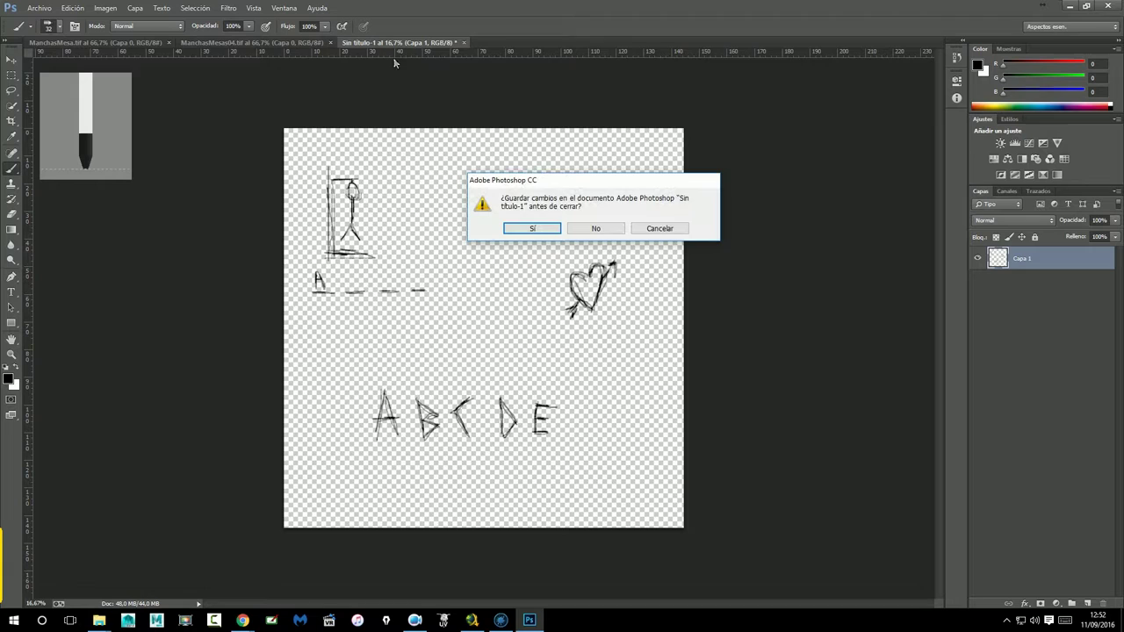
{"action": "left_click", "coordinate": [581, 228]}
{"action": "left_click", "coordinate": [329, 42]}
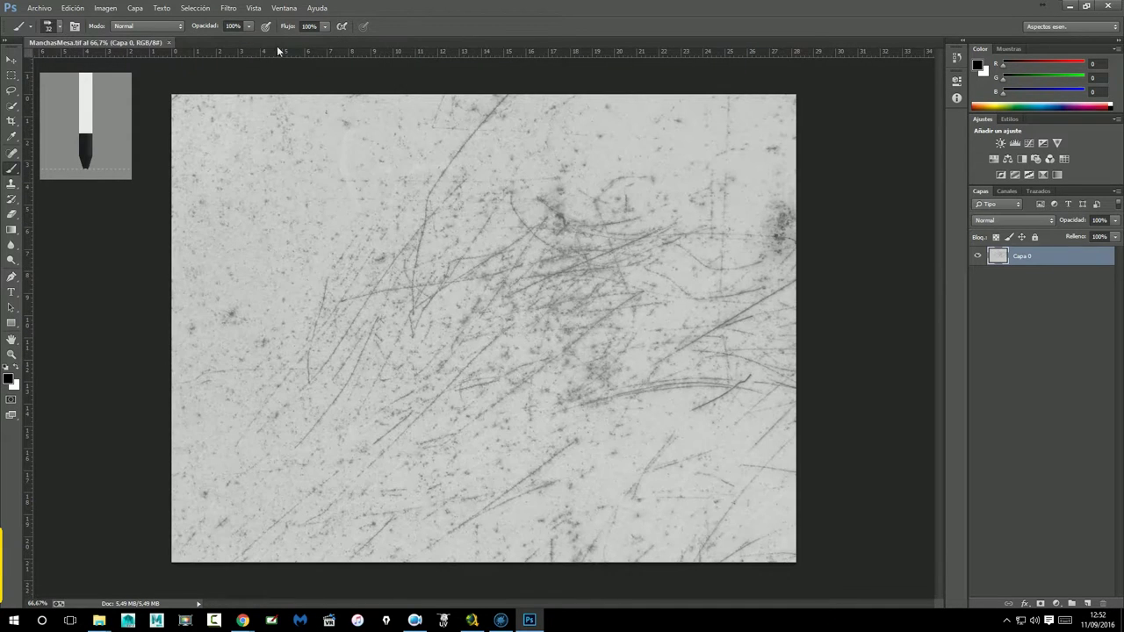
{"action": "left_click", "coordinate": [169, 42]}
Open TexturesCom_MetalScratches0044_1_M.jpg keeping its colour profile and desaturate it to grey.
{"action": "left_click", "coordinate": [38, 8]}
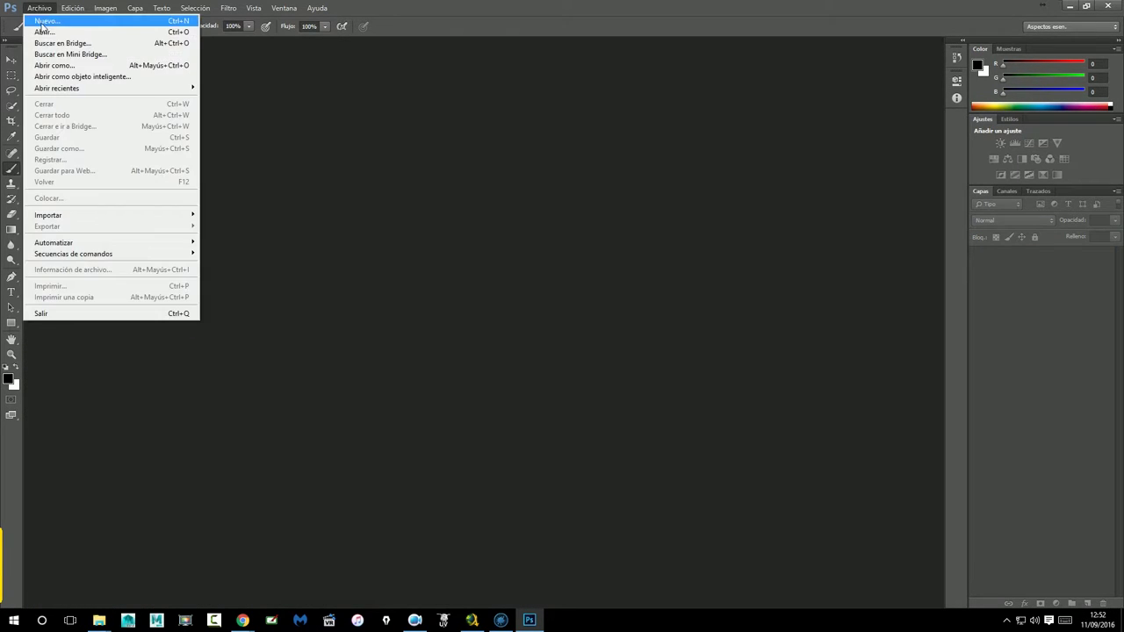
{"action": "left_click", "coordinate": [43, 32]}
{"action": "left_click", "coordinate": [544, 250]}
{"action": "double_click", "coordinate": [543, 251]}
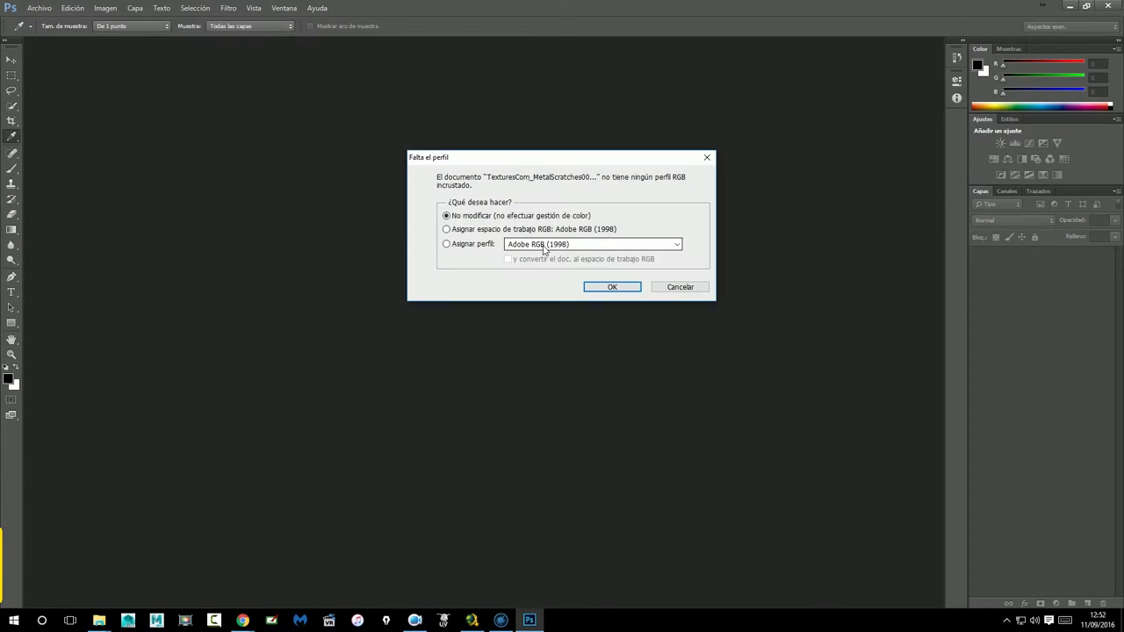
{"action": "left_click", "coordinate": [594, 286]}
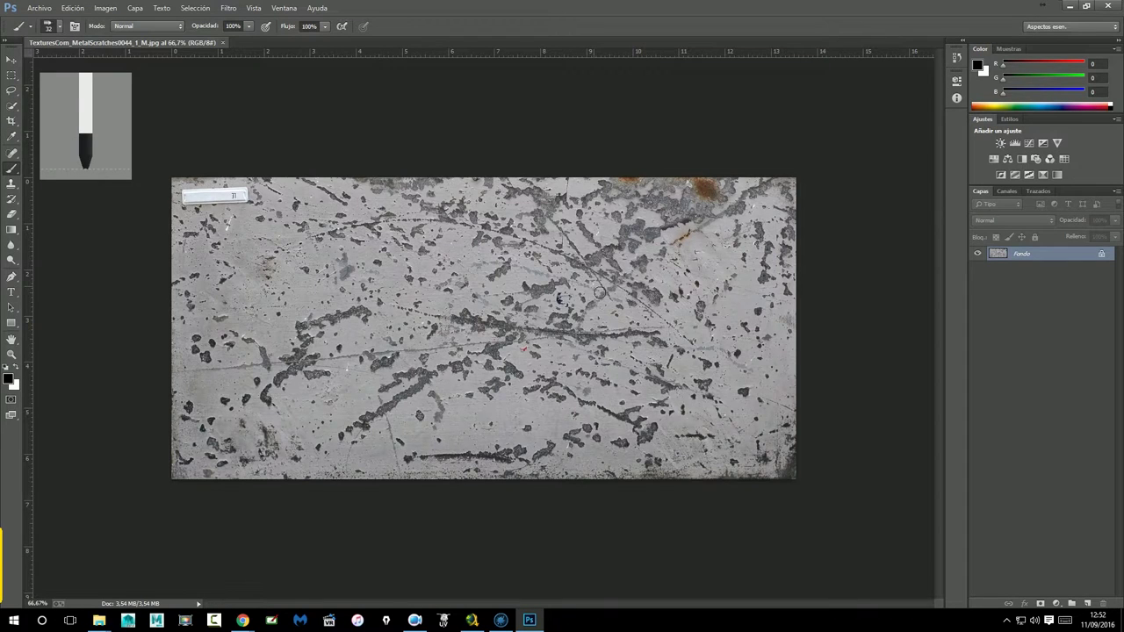
{"action": "left_click", "coordinate": [105, 7]}
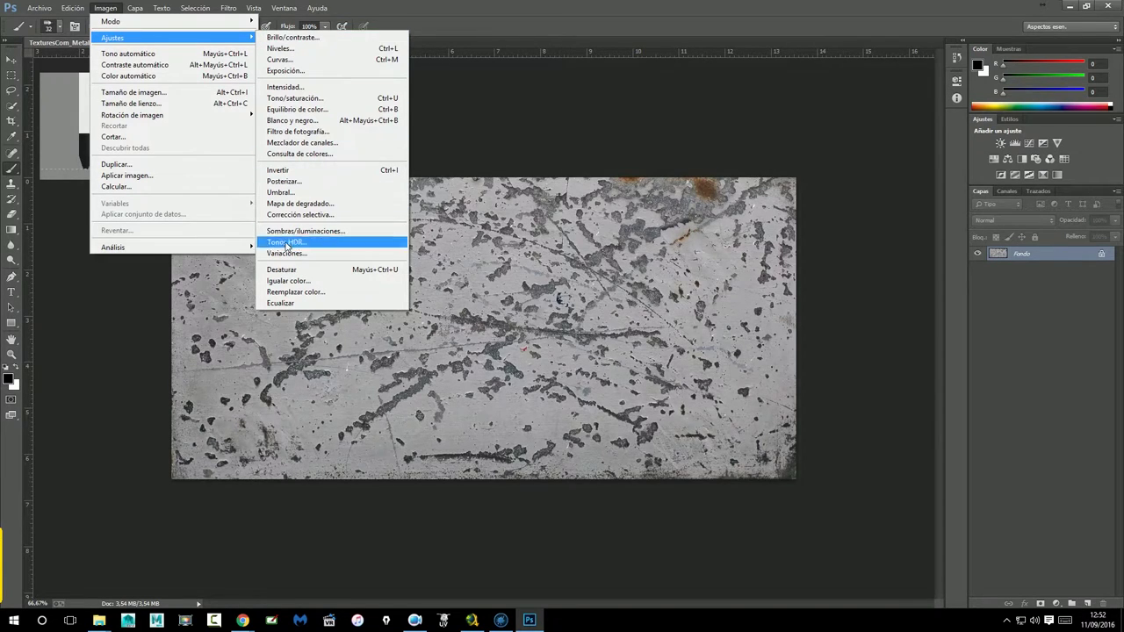
{"action": "left_click", "coordinate": [288, 271]}
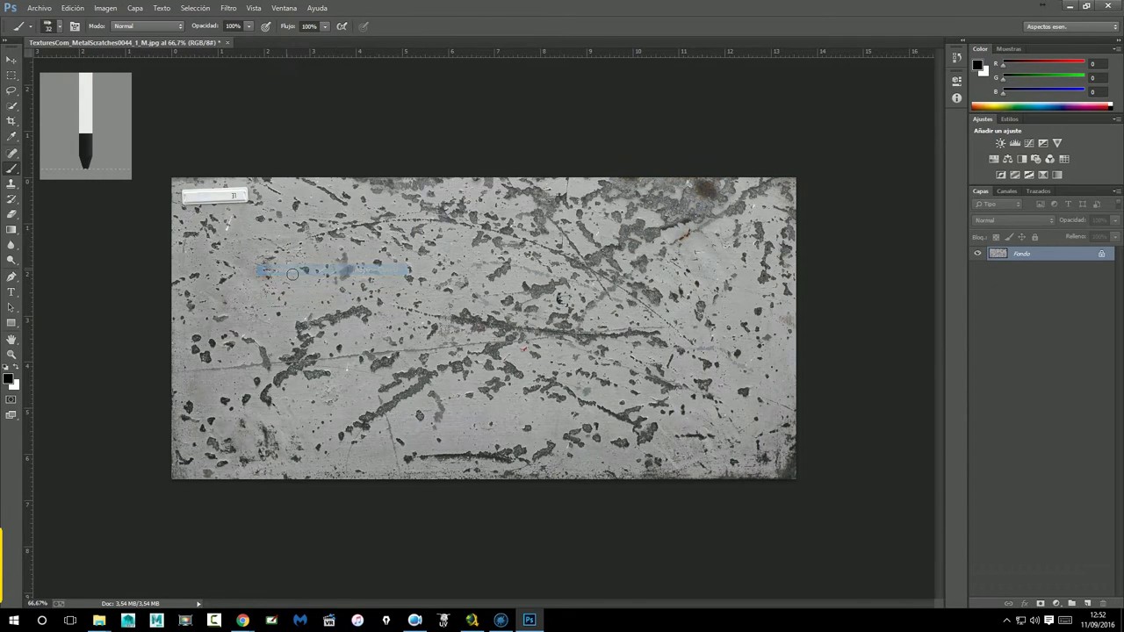
Browse from the project folder to Ref_Img > Colegio > Asientos and open PupitreSilla_Ref.jpg.
{"action": "mouse_move", "coordinate": [99, 621]}
{"action": "mouse_move", "coordinate": [149, 571]}
{"action": "left_click", "coordinate": [180, 590]}
{"action": "left_click", "coordinate": [386, 194]}
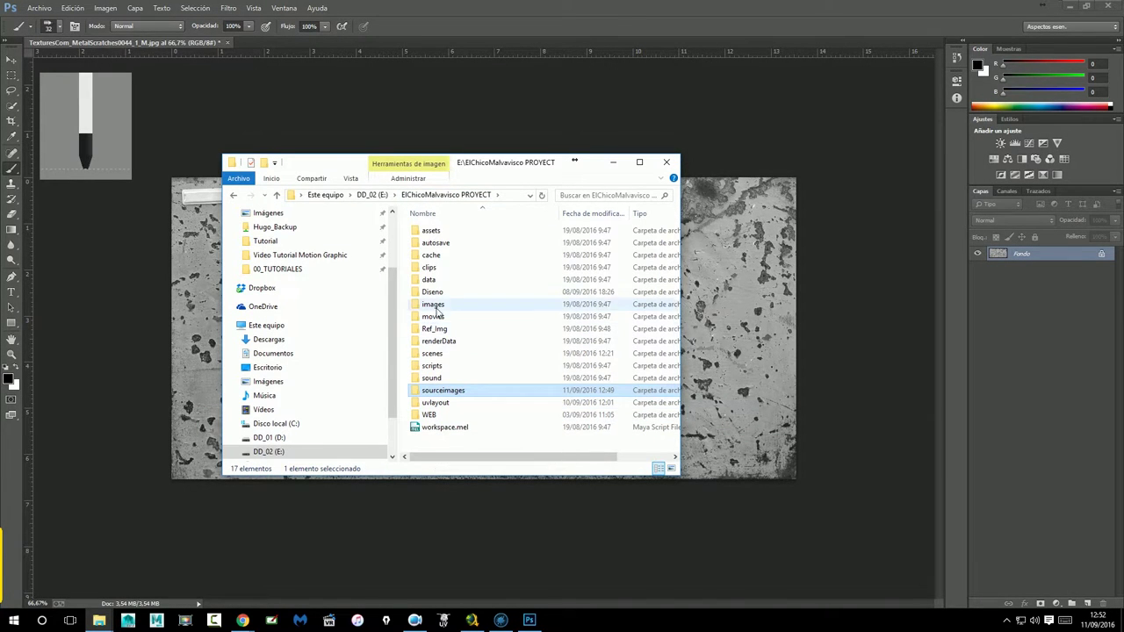
{"action": "double_click", "coordinate": [433, 328]}
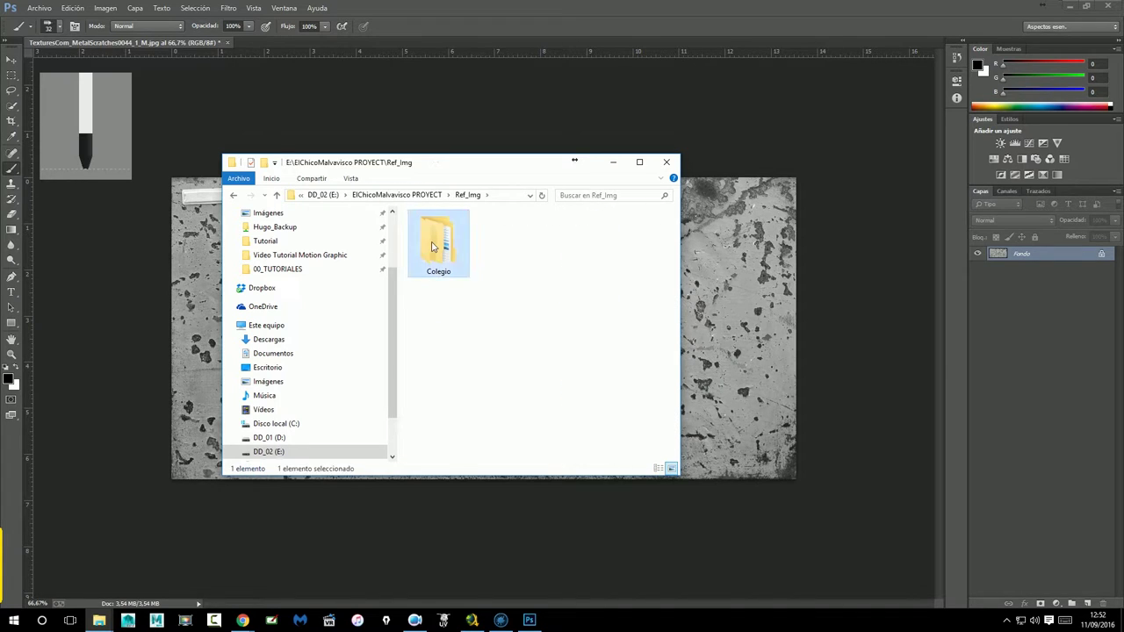
{"action": "double_click", "coordinate": [431, 242]}
{"action": "double_click", "coordinate": [432, 230]}
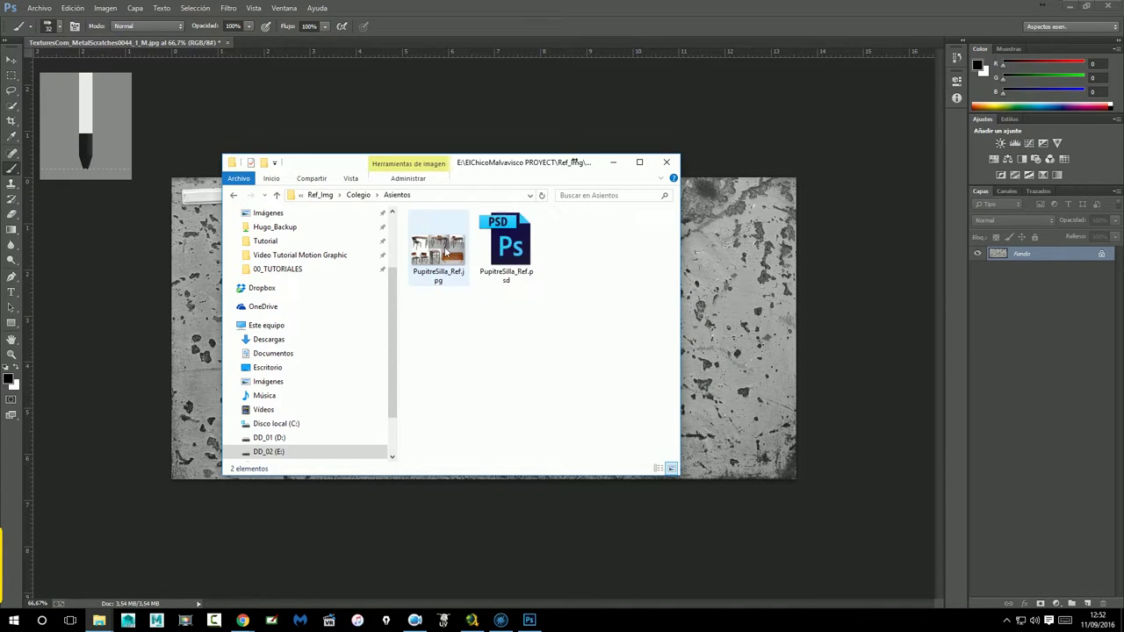
{"action": "double_click", "coordinate": [444, 252]}
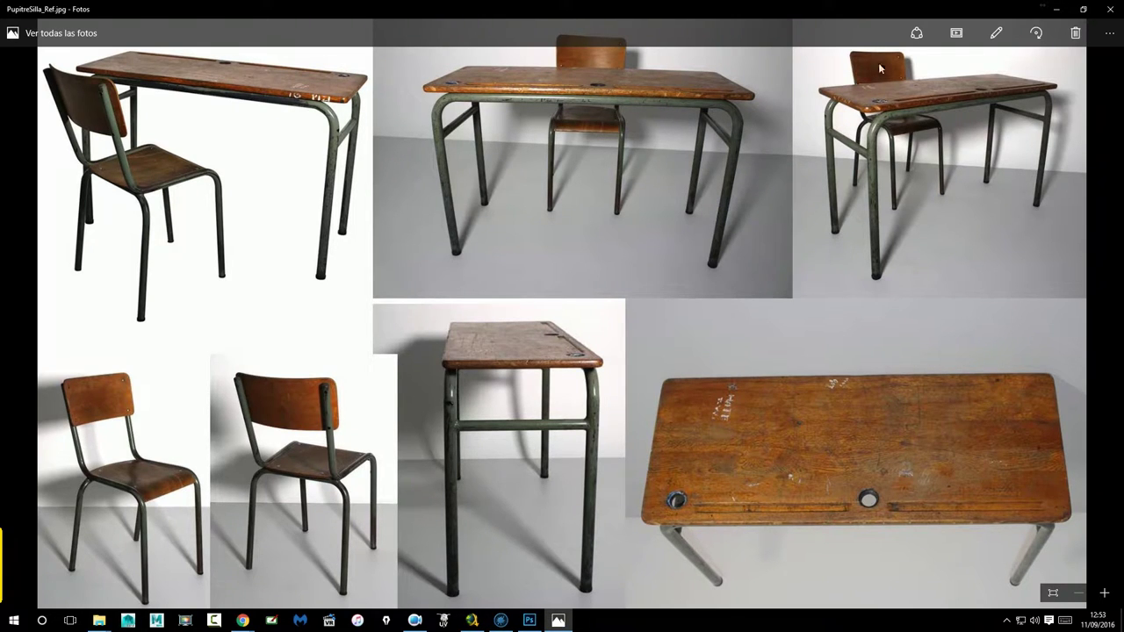
Minimize Windows Photos and return to the Mari desk-and-chair project.
{"action": "left_click", "coordinate": [1056, 10]}
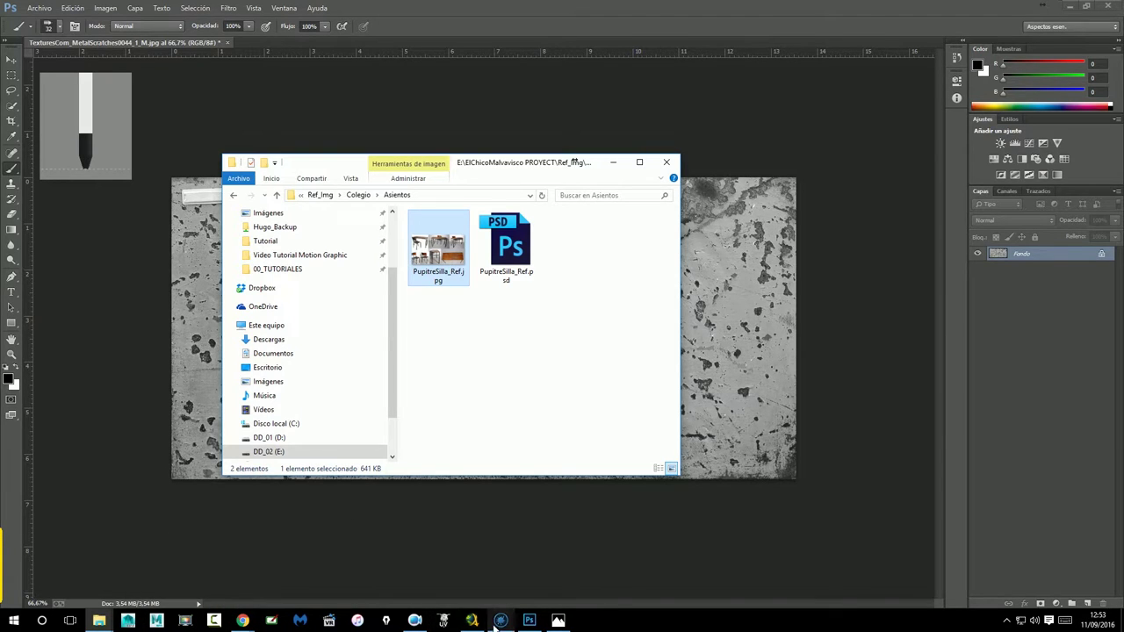
{"action": "left_click", "coordinate": [500, 621]}
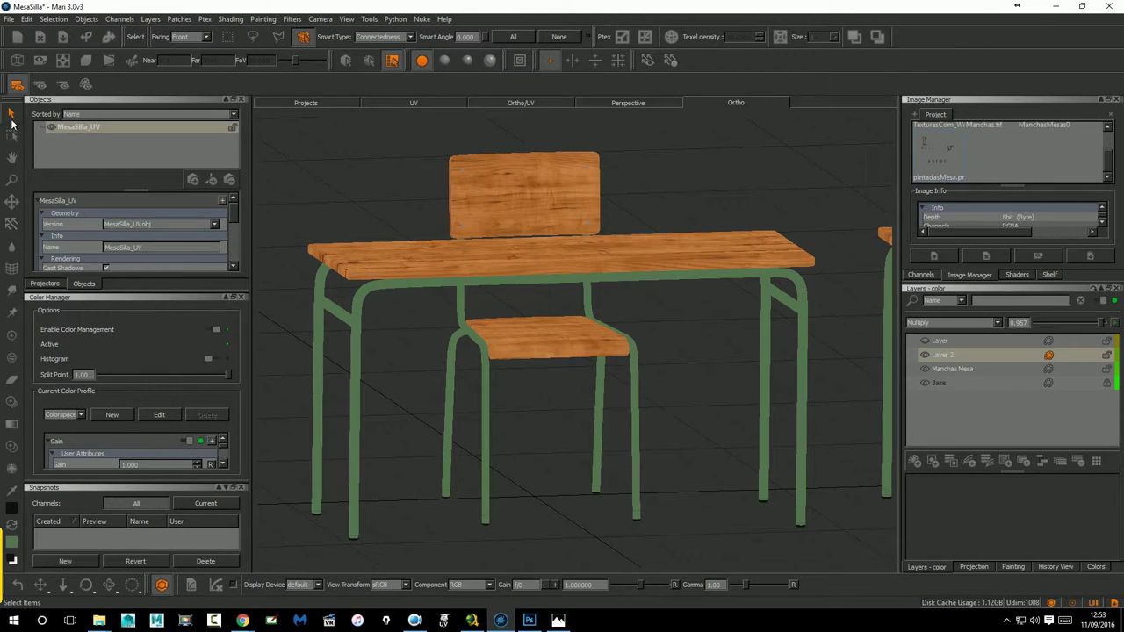
Zoom in and orbit to a flatter side view of the green leg tubes.
{"action": "scroll", "coordinate": [367, 322], "scroll_direction": "up", "scroll_amount": 2}
{"action": "scroll", "coordinate": [459, 321], "scroll_direction": "up", "scroll_amount": 2}
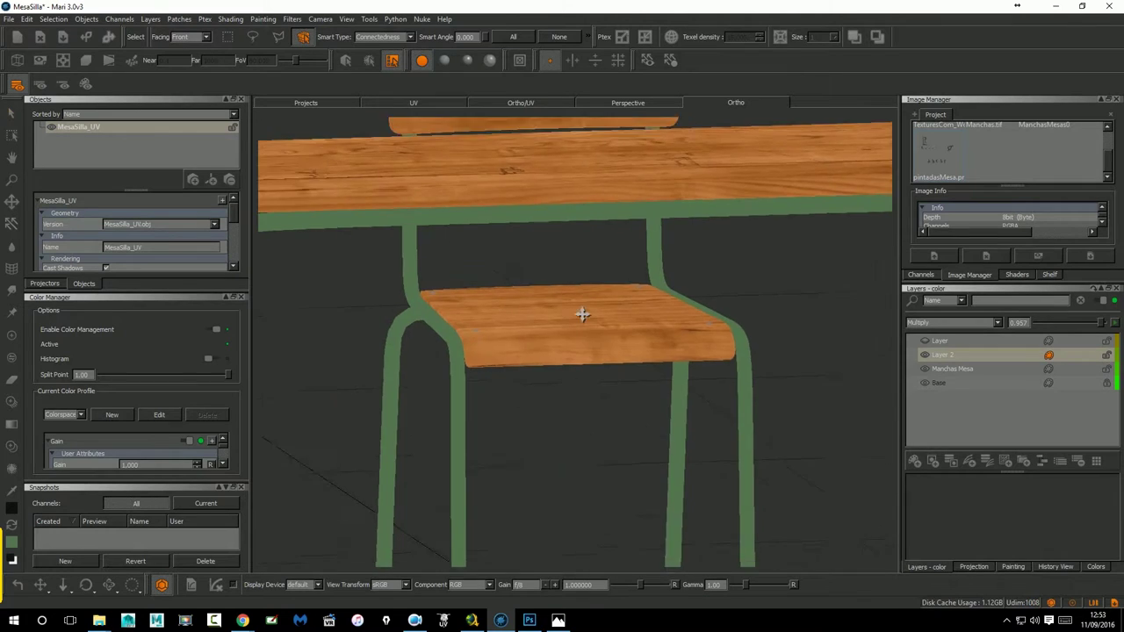
{"action": "scroll", "coordinate": [579, 314], "scroll_direction": "up", "scroll_amount": 3}
{"action": "scroll", "coordinate": [743, 248], "scroll_direction": "up", "scroll_amount": 1}
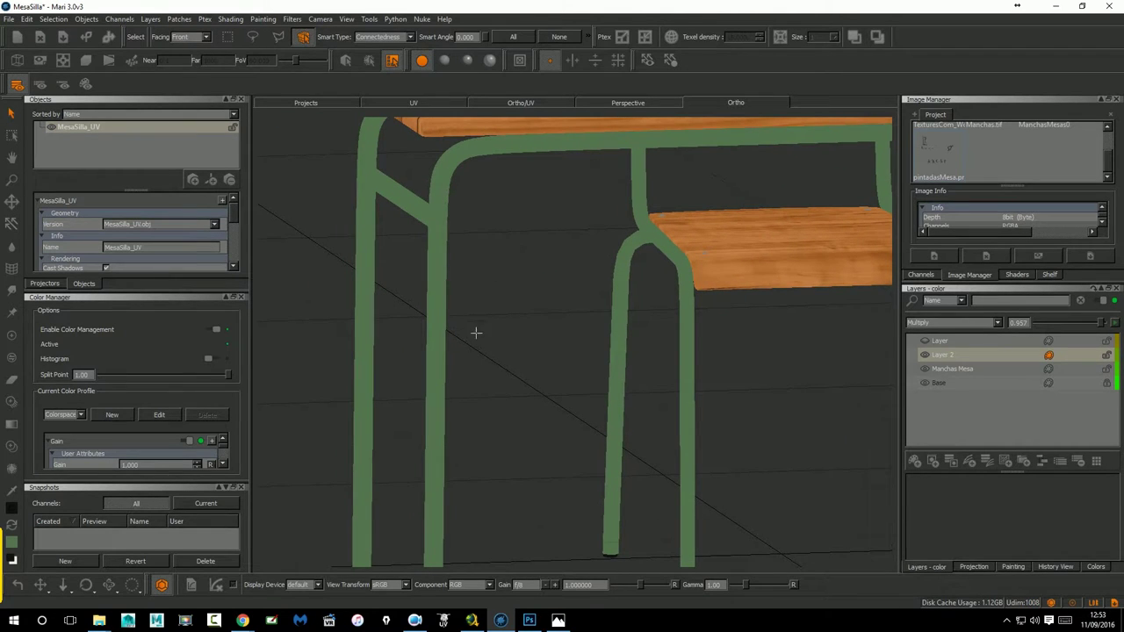
{"action": "mouse_move", "coordinate": [510, 355]}
{"action": "middle_mouse_down"}
{"action": "mouse_move", "coordinate": [547, 294]}
{"action": "mouse_move", "coordinate": [534, 280]}
{"action": "middle_mouse_up"}
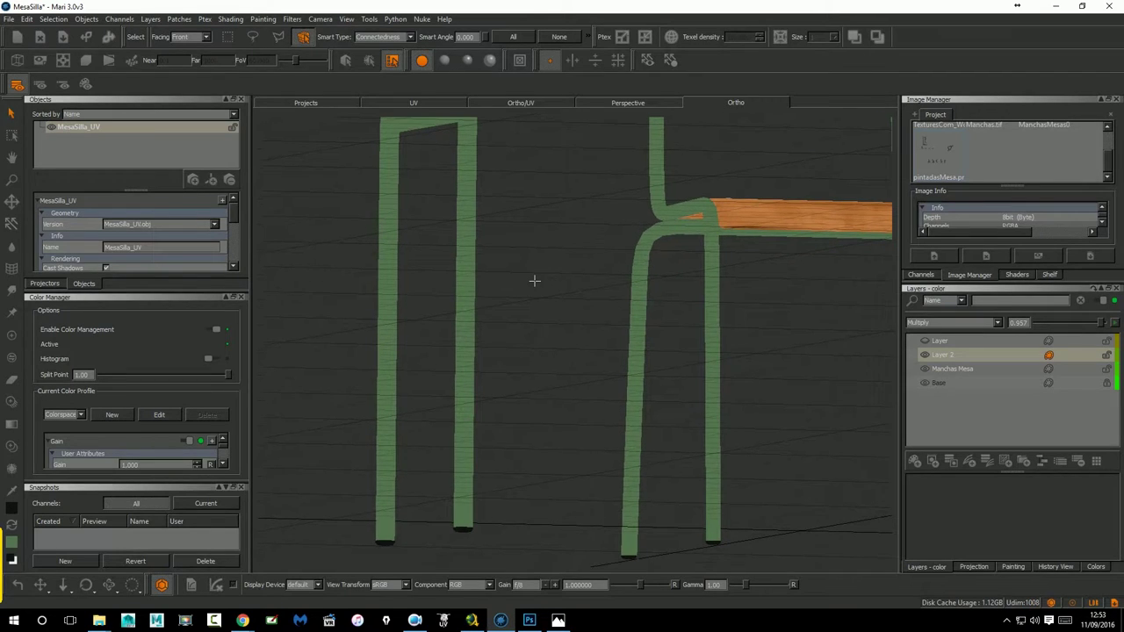
{"action": "right_click", "coordinate": [534, 280]}
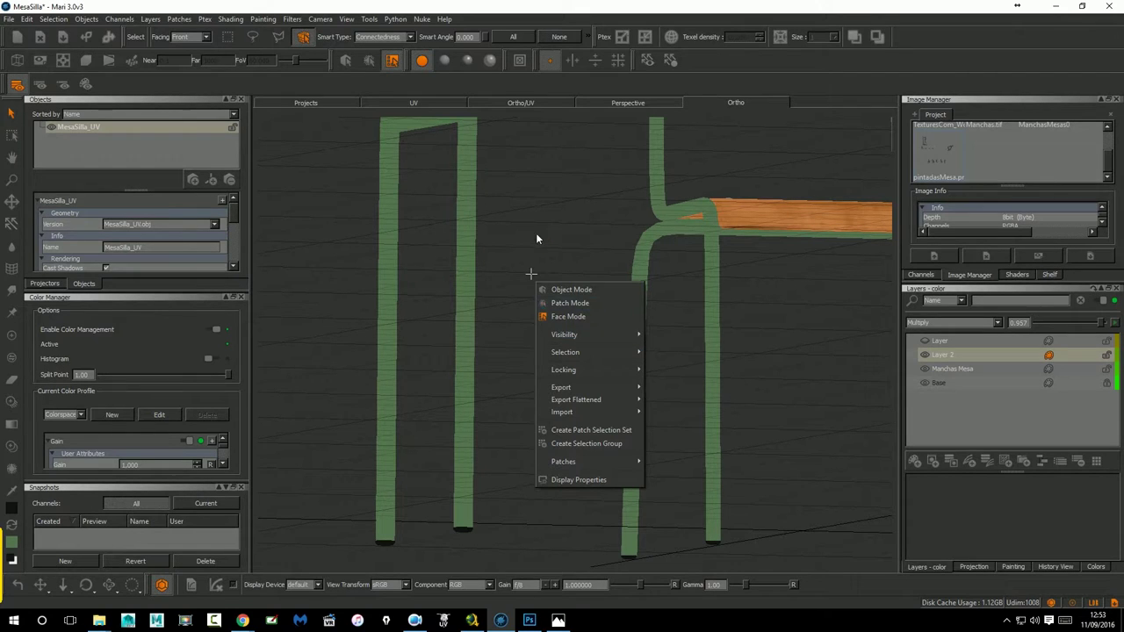
{"action": "left_click", "coordinate": [531, 274]}
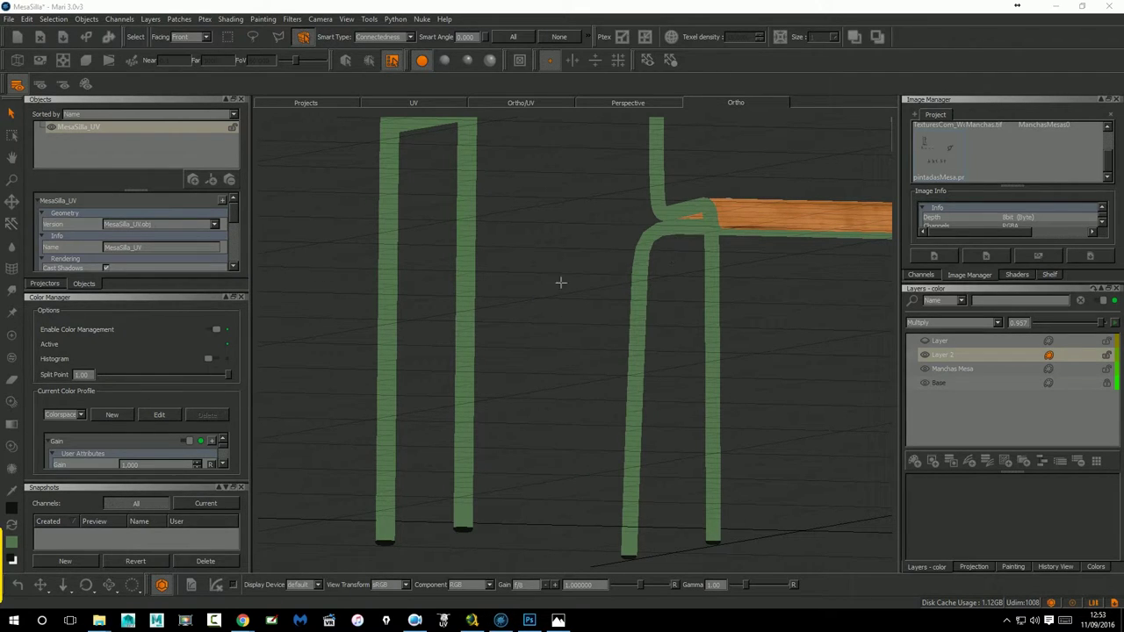
Turn off Grid Visible in Display Properties, then view the seat and tabletop from above.
{"action": "left_click", "coordinate": [347, 19]}
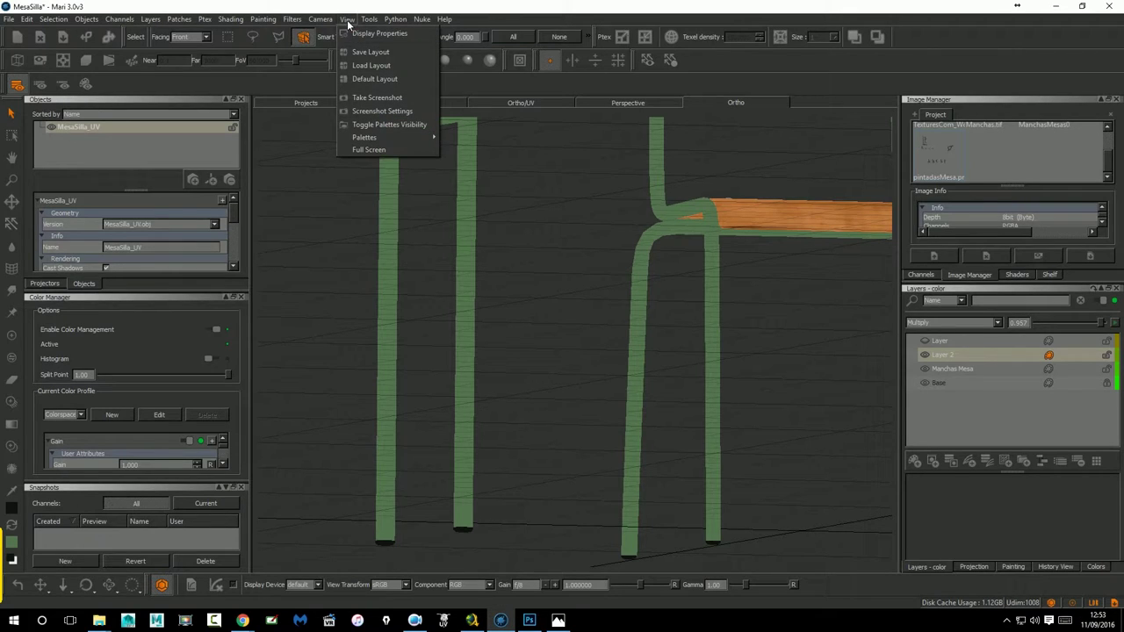
{"action": "left_click", "coordinate": [356, 34]}
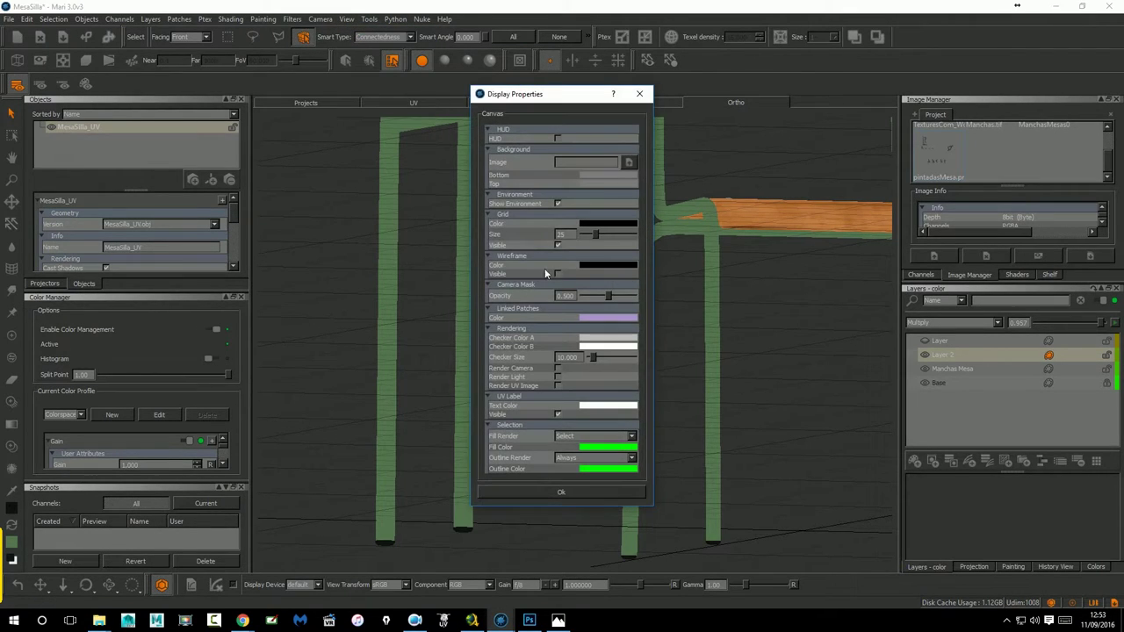
{"action": "left_click", "coordinate": [558, 245]}
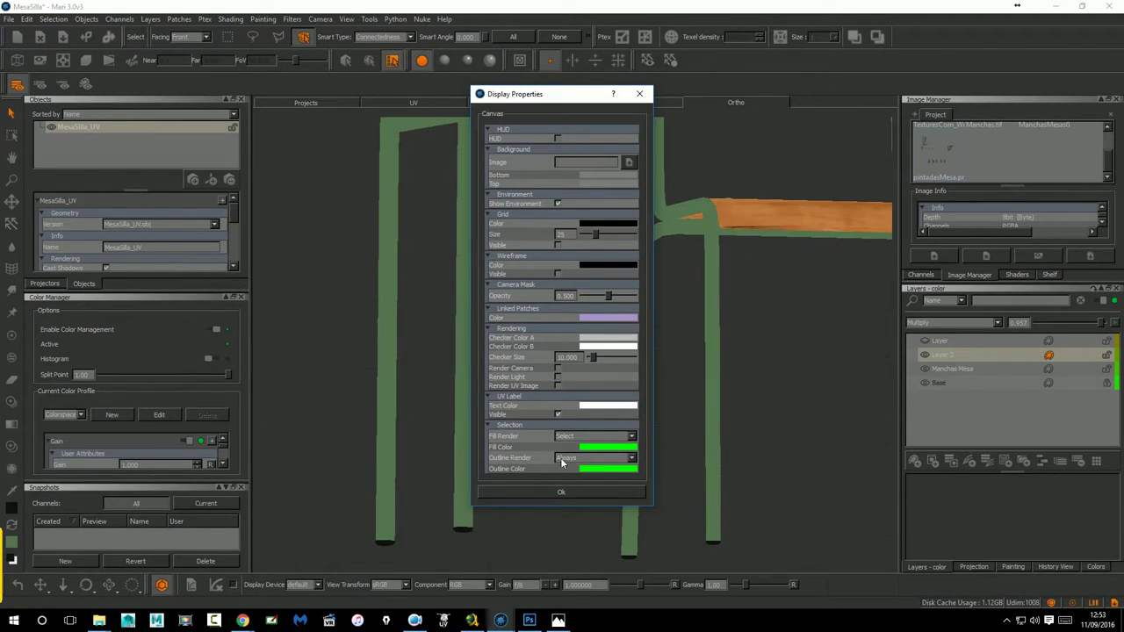
{"action": "left_click", "coordinate": [575, 493]}
{"action": "mouse_move", "coordinate": [603, 257]}
{"action": "middle_mouse_down"}
{"action": "mouse_move", "coordinate": [607, 336]}
{"action": "mouse_move", "coordinate": [591, 409]}
{"action": "mouse_move", "coordinate": [573, 380]}
{"action": "middle_mouse_up"}
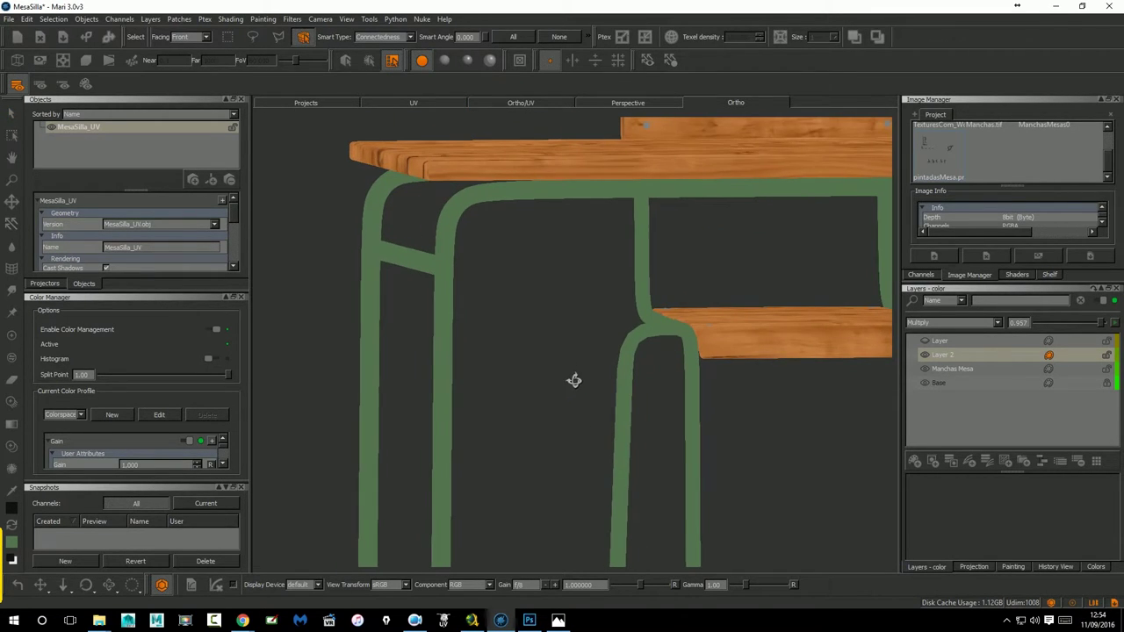
Select the leg tube frame and show its UV layout across tiles 1005–1009.
{"action": "left_click", "coordinate": [473, 195]}
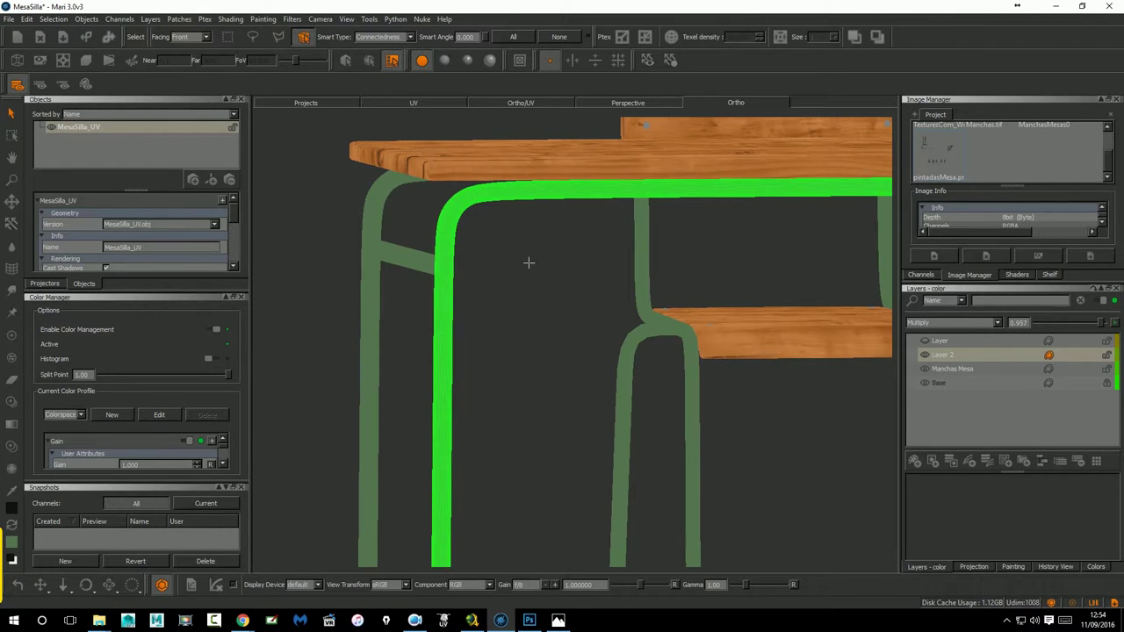
{"action": "middle_click_drag", "start_coordinate": [548, 270], "coordinate": [572, 188]}
{"action": "left_click", "coordinate": [452, 103]}
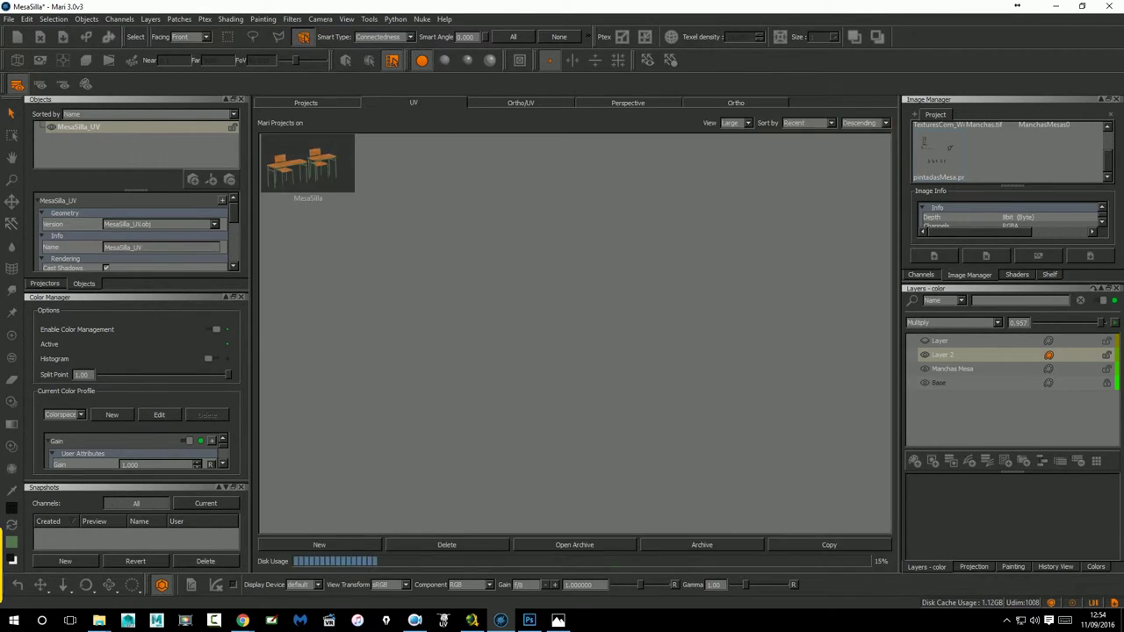
{"action": "scroll", "coordinate": [751, 384], "scroll_direction": "down", "scroll_amount": 5}
{"action": "middle_click_drag", "start_coordinate": [557, 389], "coordinate": [408, 367]}
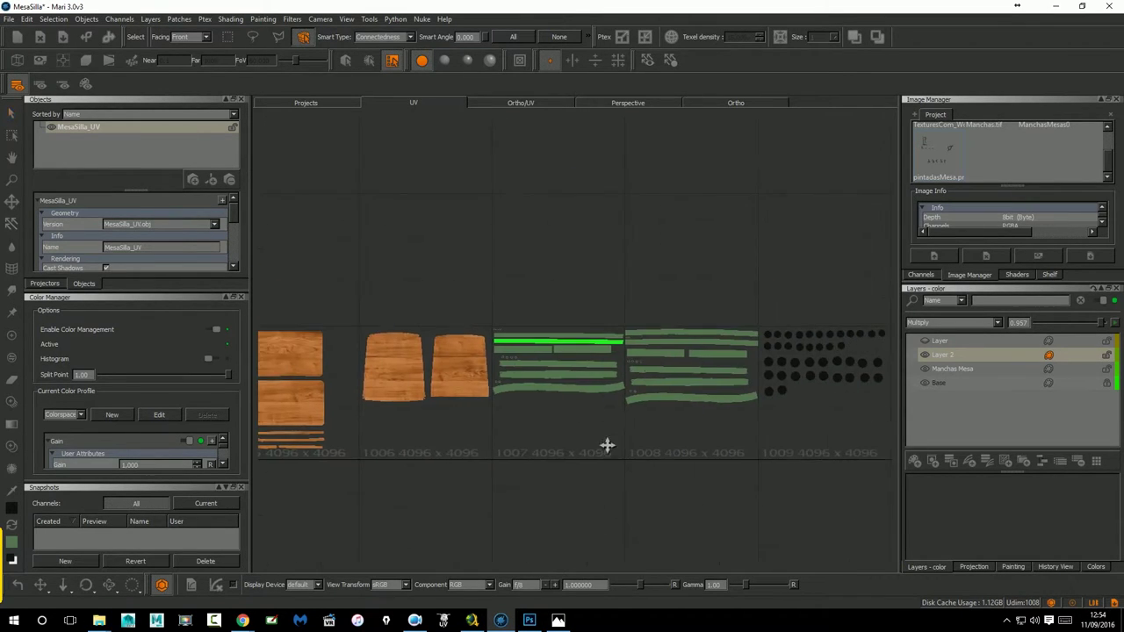
Zoom into the green leg strip in tile 1007 and clear the selection.
{"action": "scroll", "coordinate": [607, 446], "scroll_direction": "up", "scroll_amount": 2}
{"action": "scroll", "coordinate": [772, 348], "scroll_direction": "up", "scroll_amount": 3}
{"action": "scroll", "coordinate": [847, 340], "scroll_direction": "up", "scroll_amount": 2}
{"action": "middle_click_drag", "start_coordinate": [672, 386], "coordinate": [671, 353]}
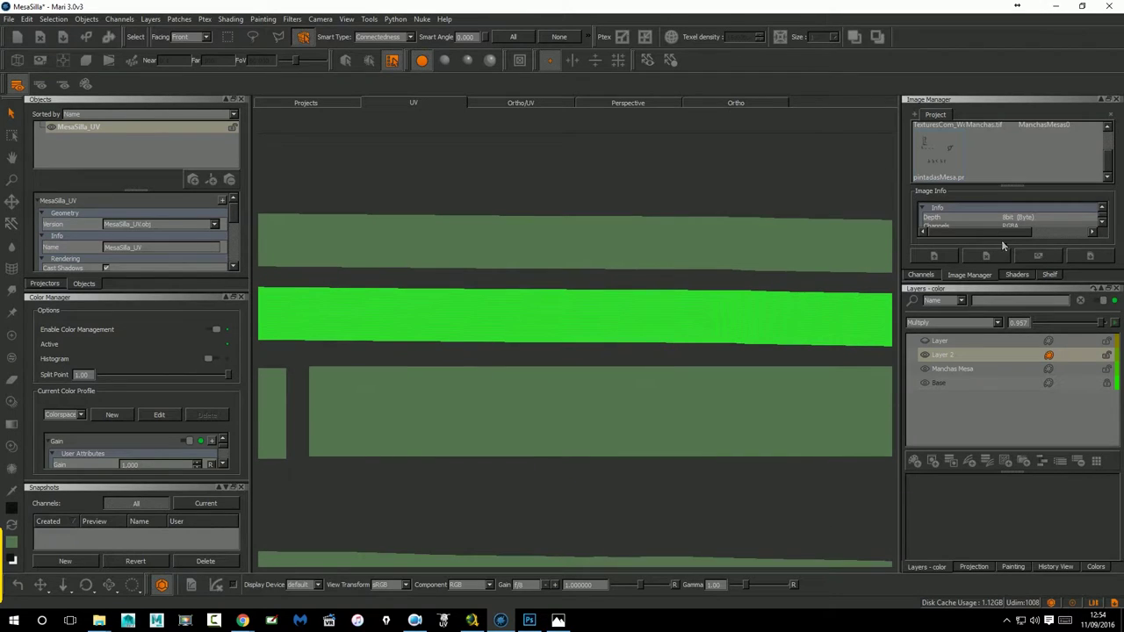
{"action": "left_click", "coordinate": [746, 197]}
{"action": "left_click_drag", "start_coordinate": [1111, 158], "coordinate": [1109, 143]}
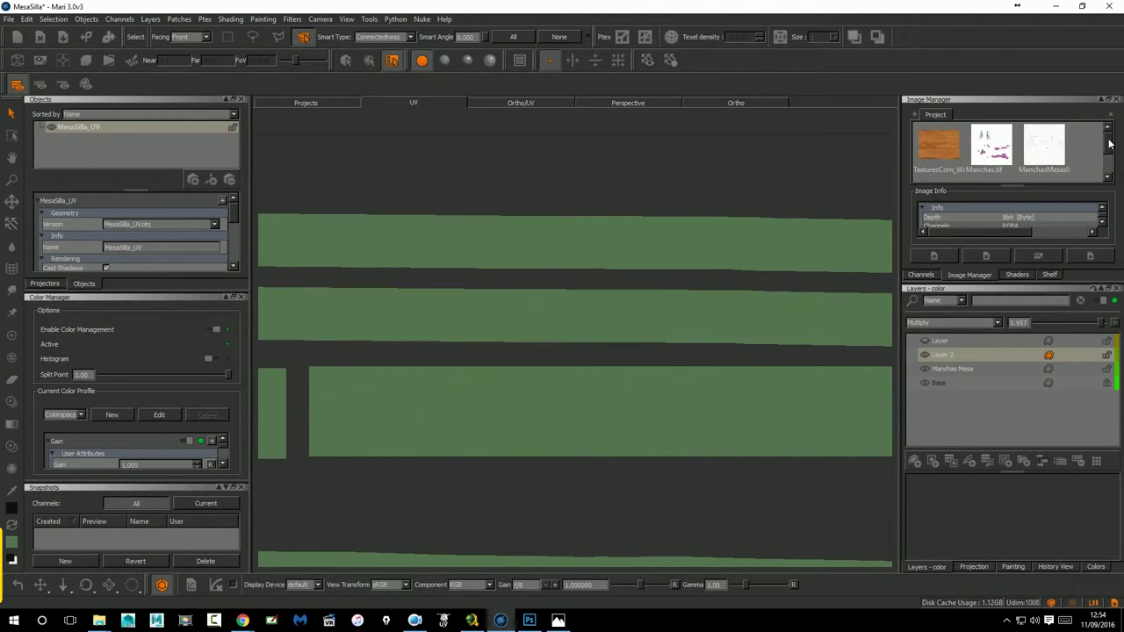
Activate Paint Through, rotate the scratch image upright and target the Manchas Mesa layer.
{"action": "key", "text": "t"}
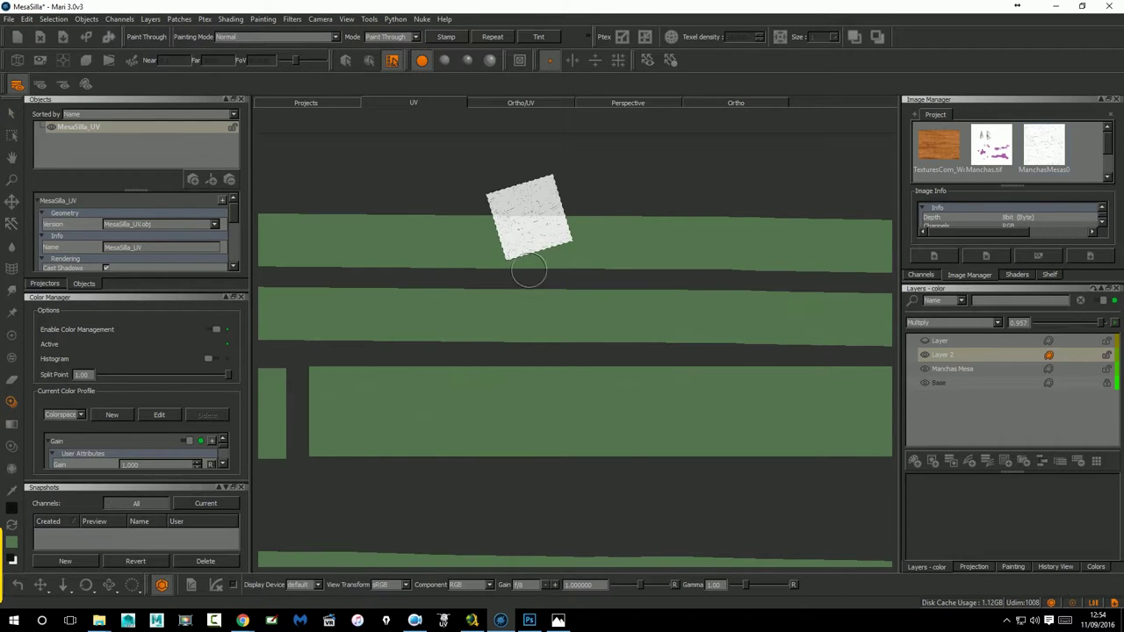
{"action": "scroll", "coordinate": [524, 242], "scroll_direction": "up", "scroll_amount": 5}
{"action": "scroll", "coordinate": [521, 240], "scroll_direction": "up", "scroll_amount": 2}
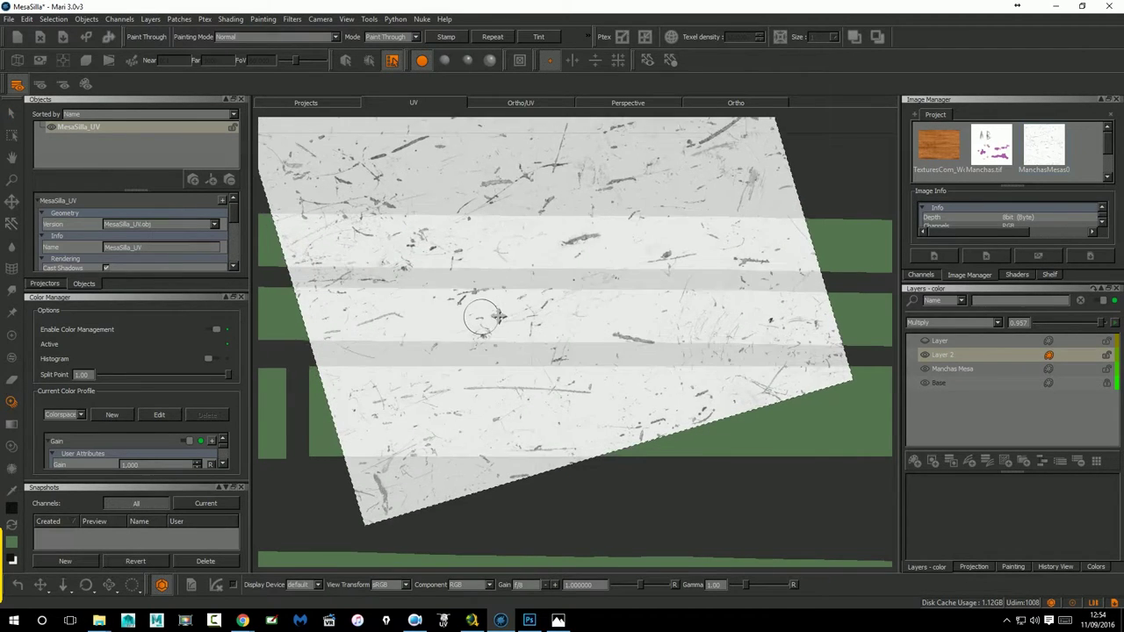
{"action": "left_click_drag", "start_coordinate": [501, 318], "coordinate": [509, 329], "text": "ctrl+shift"}
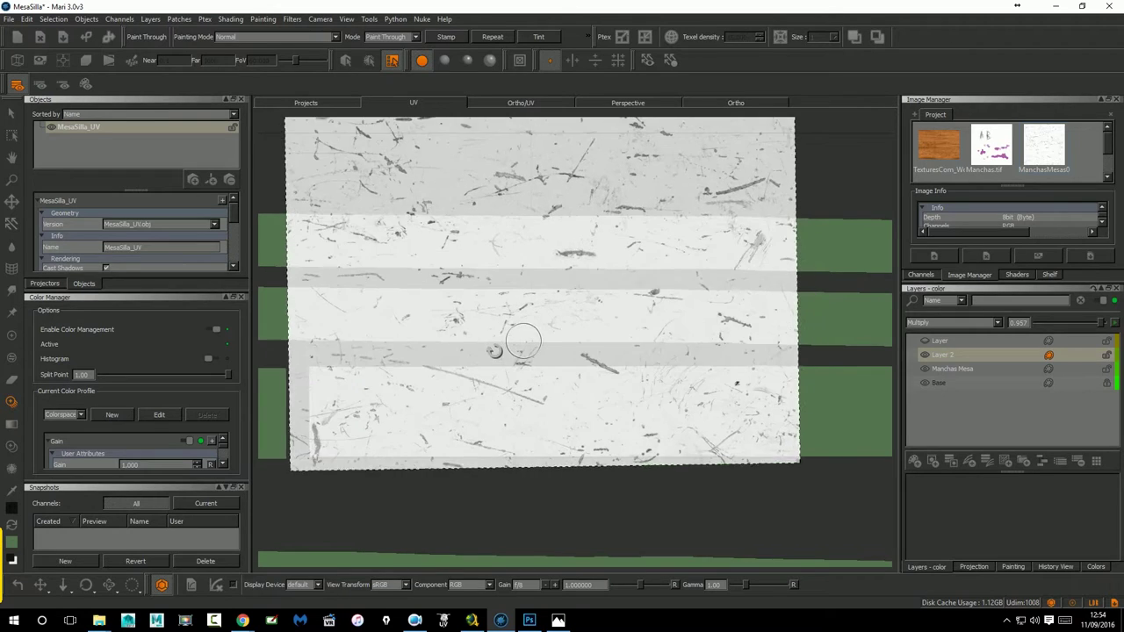
{"action": "left_click", "coordinate": [945, 356]}
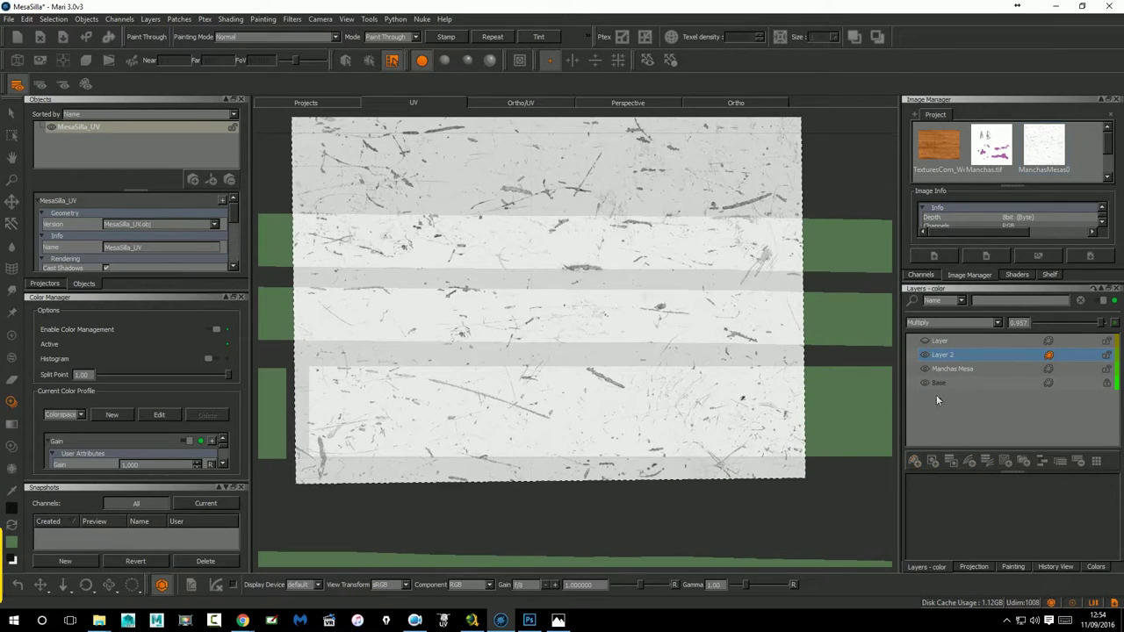
{"action": "left_click", "coordinate": [945, 371]}
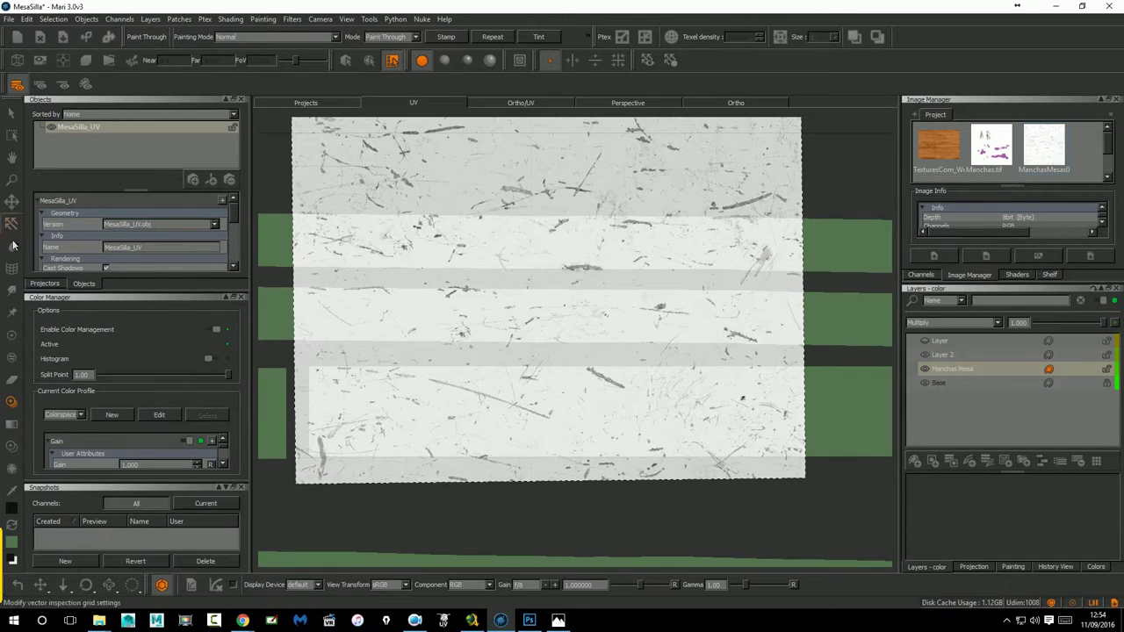
Paint dark scratch stains across the green leg strip with the projection hidden.
{"action": "left_click", "coordinate": [8, 387]}
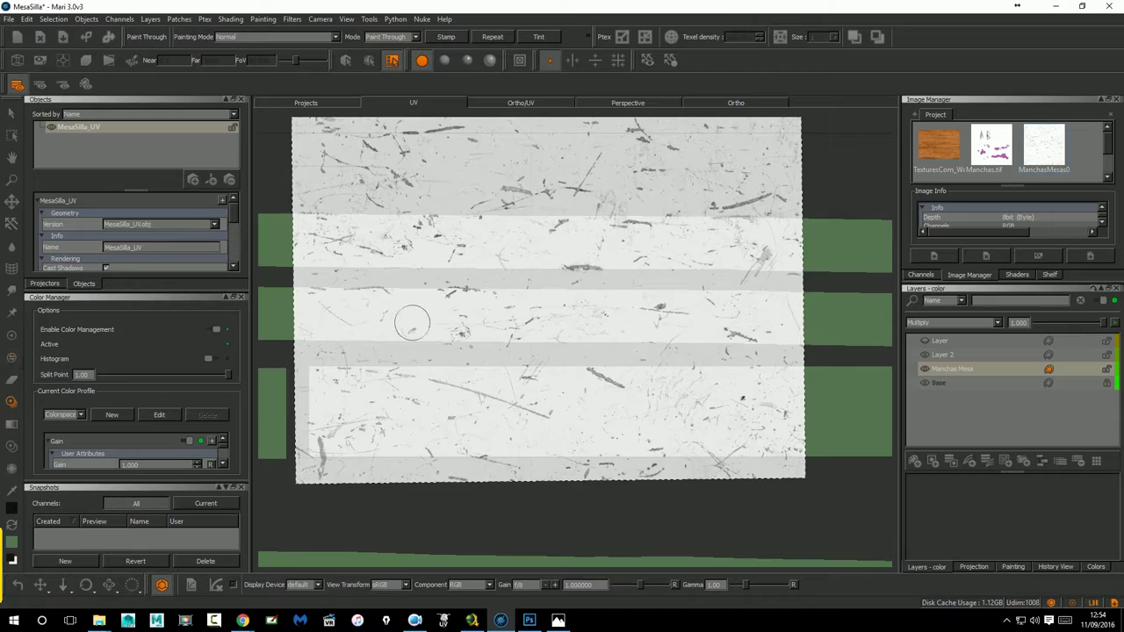
{"action": "mouse_move", "coordinate": [461, 304]}
{"action": "left_mouse_down"}
{"action": "mouse_move", "coordinate": [444, 295]}
{"action": "mouse_move", "coordinate": [605, 309]}
{"action": "left_mouse_up"}
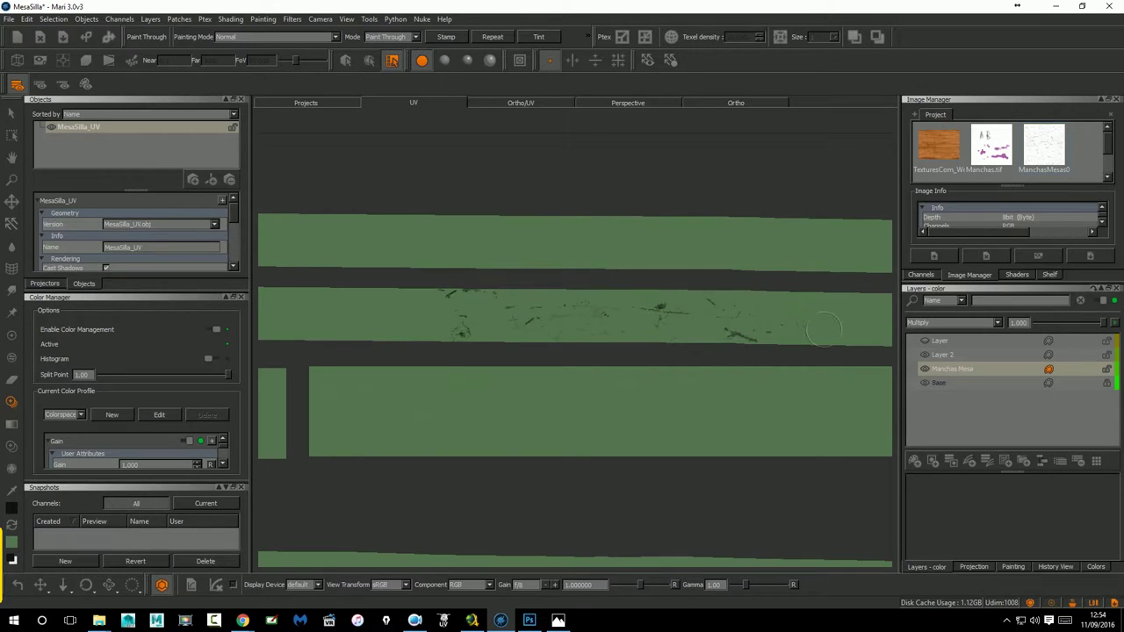
{"action": "key", "text": "t"}
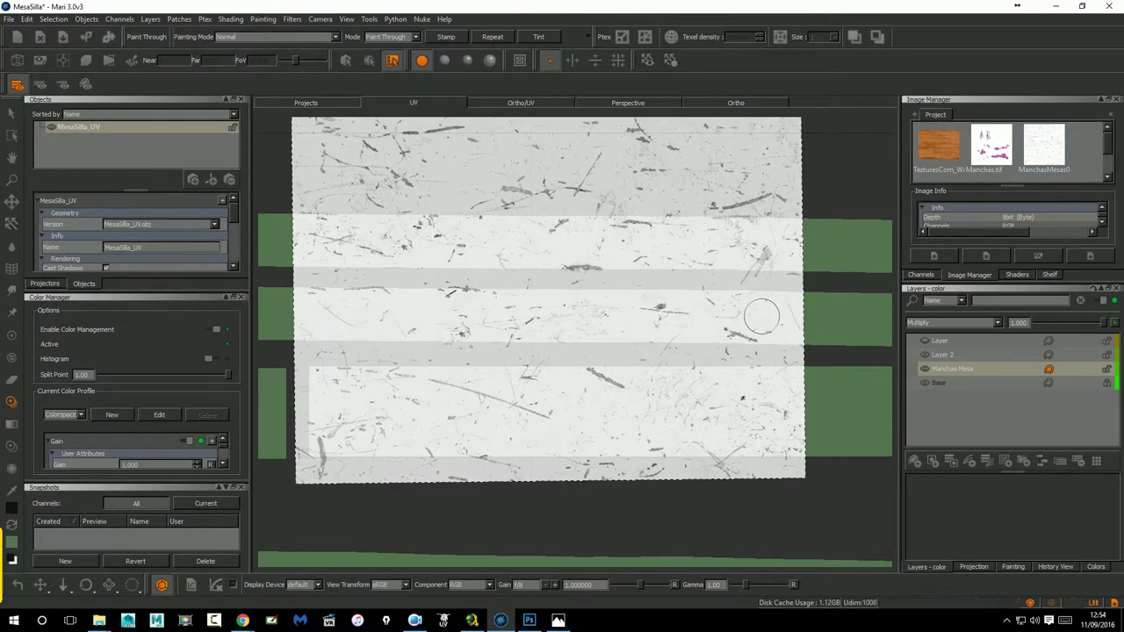
In the Ortho view, zoom and orbit to reveal the chair's green side frame.
{"action": "left_click", "coordinate": [731, 103]}
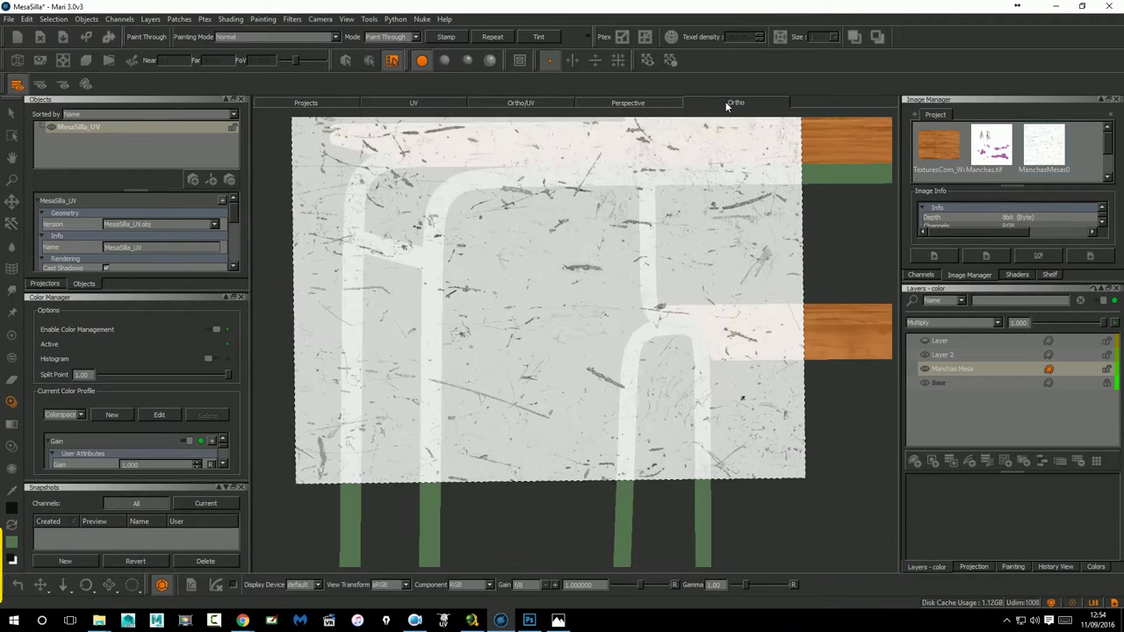
{"action": "scroll", "coordinate": [734, 355], "scroll_direction": "down", "scroll_amount": 2}
{"action": "scroll", "coordinate": [527, 338], "scroll_direction": "down", "scroll_amount": 5}
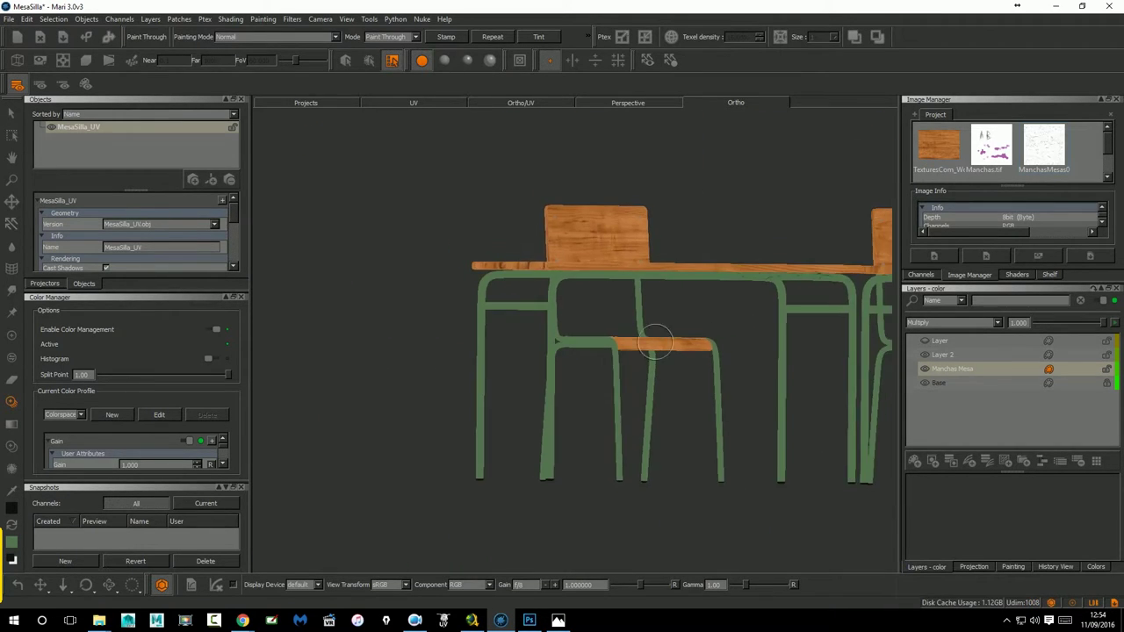
{"action": "scroll", "coordinate": [693, 324], "scroll_direction": "up", "scroll_amount": 2}
{"action": "scroll", "coordinate": [735, 294], "scroll_direction": "up", "scroll_amount": 2}
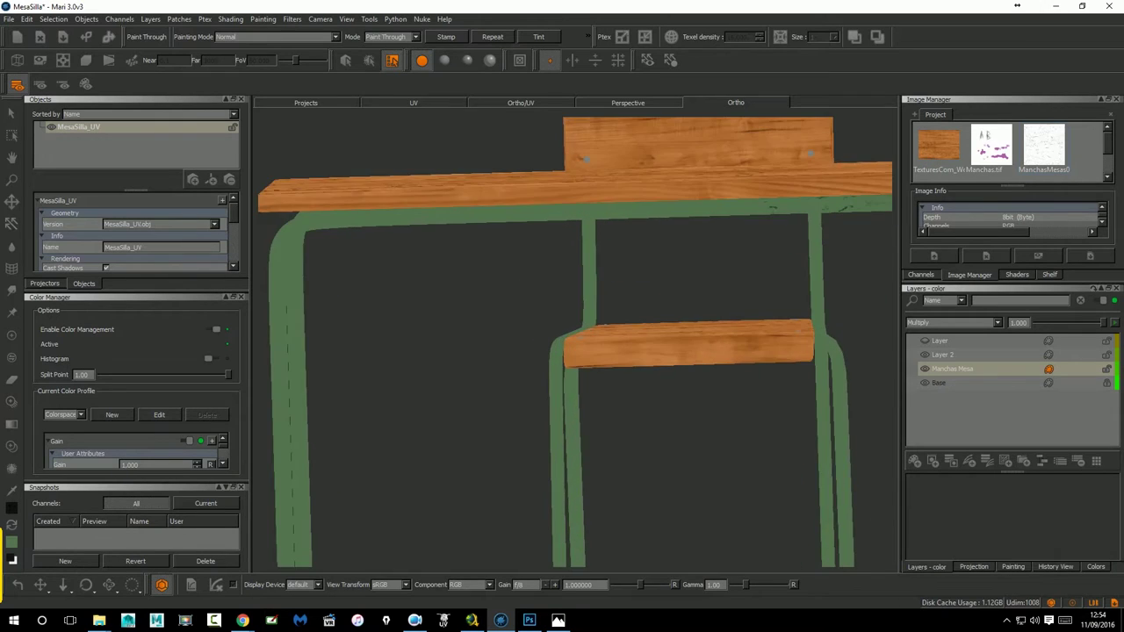
{"action": "scroll", "coordinate": [615, 307], "scroll_direction": "up", "scroll_amount": 2}
{"action": "scroll", "coordinate": [547, 326], "scroll_direction": "up", "scroll_amount": 2}
{"action": "left_click_drag", "start_coordinate": [672, 313], "coordinate": [664, 310], "text": "alt"}
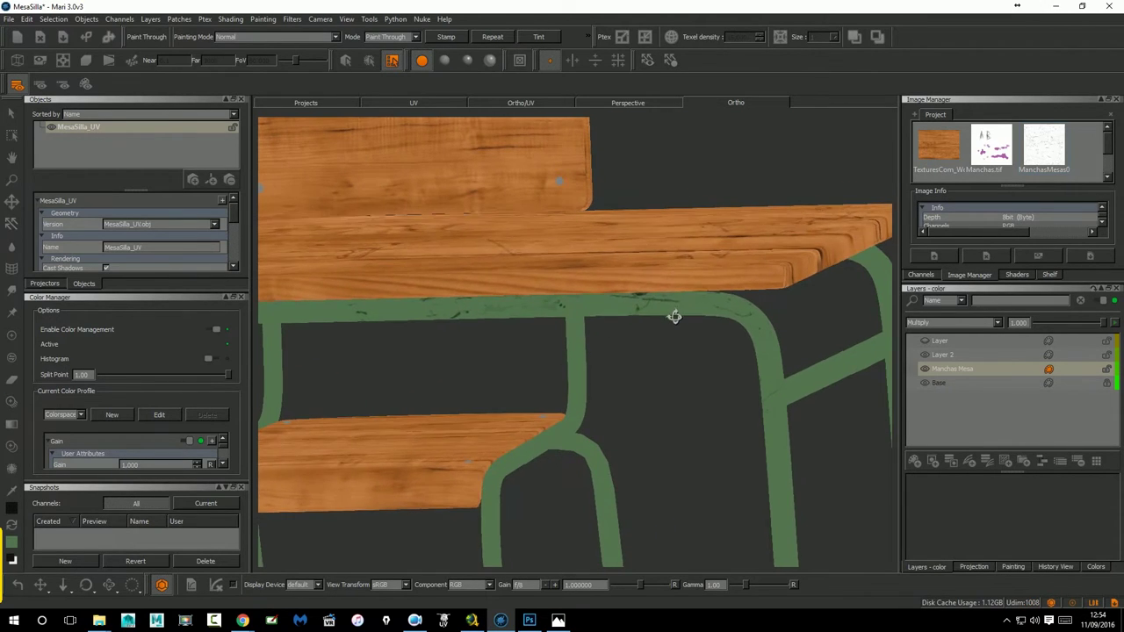
{"action": "scroll", "coordinate": [707, 333], "scroll_direction": "up", "scroll_amount": 2}
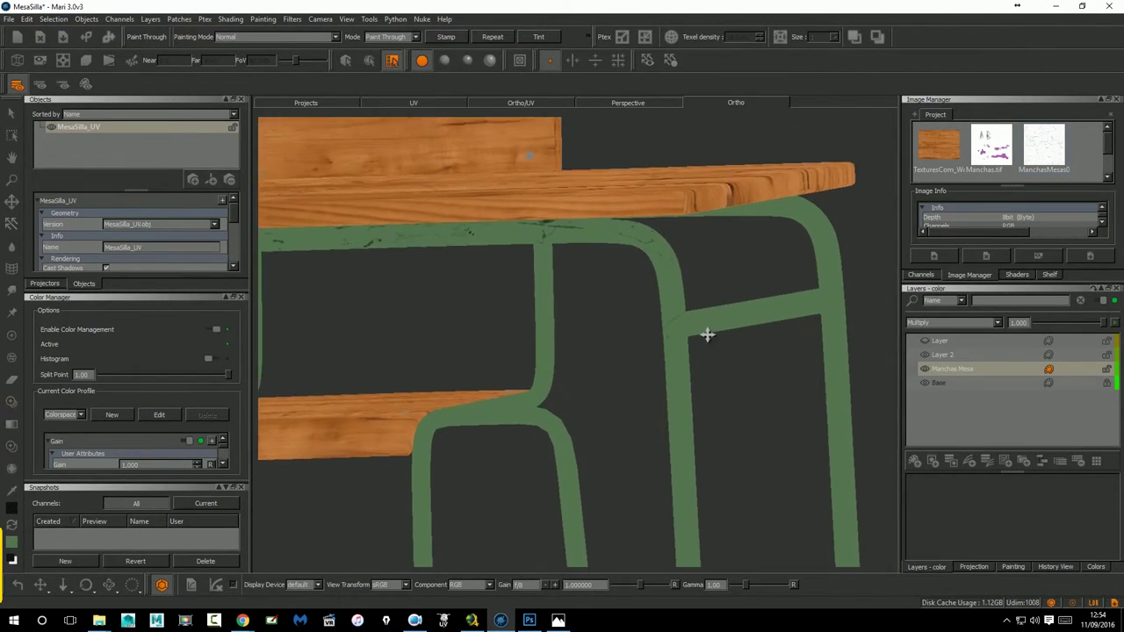
{"action": "scroll", "coordinate": [668, 264], "scroll_direction": "up", "scroll_amount": 2}
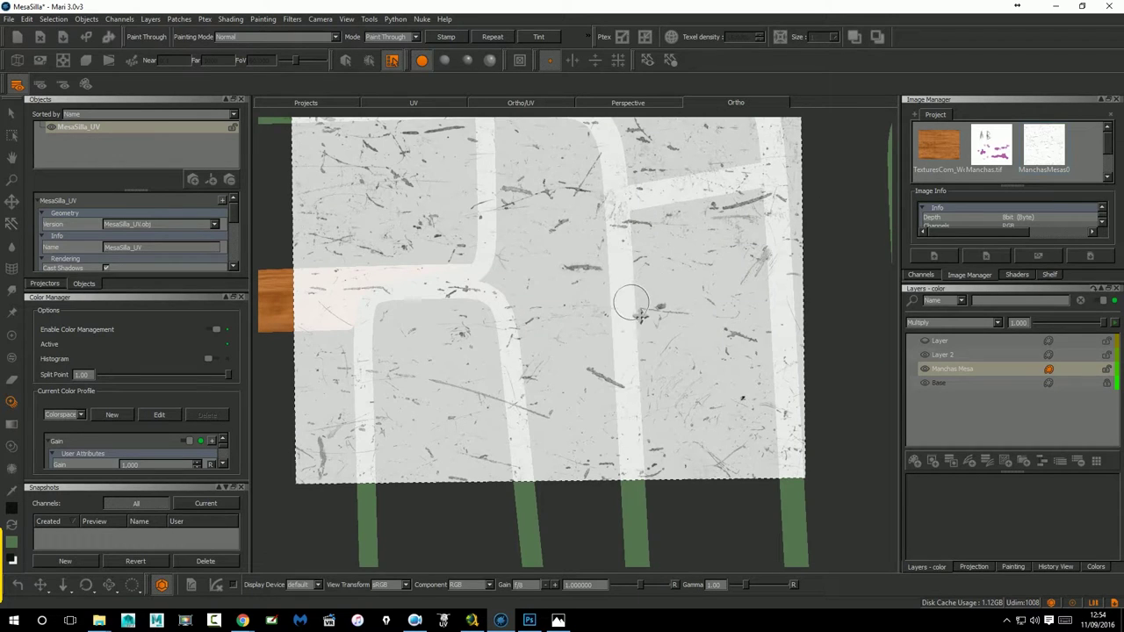
Paint scratches along a green chair leg and zoom in on the right leg.
{"action": "mouse_move", "coordinate": [627, 253]}
{"action": "left_mouse_down", "text": "alt"}
{"action": "mouse_move", "coordinate": [698, 305]}
{"action": "mouse_move", "coordinate": [665, 303]}
{"action": "left_mouse_up", "text": "alt"}
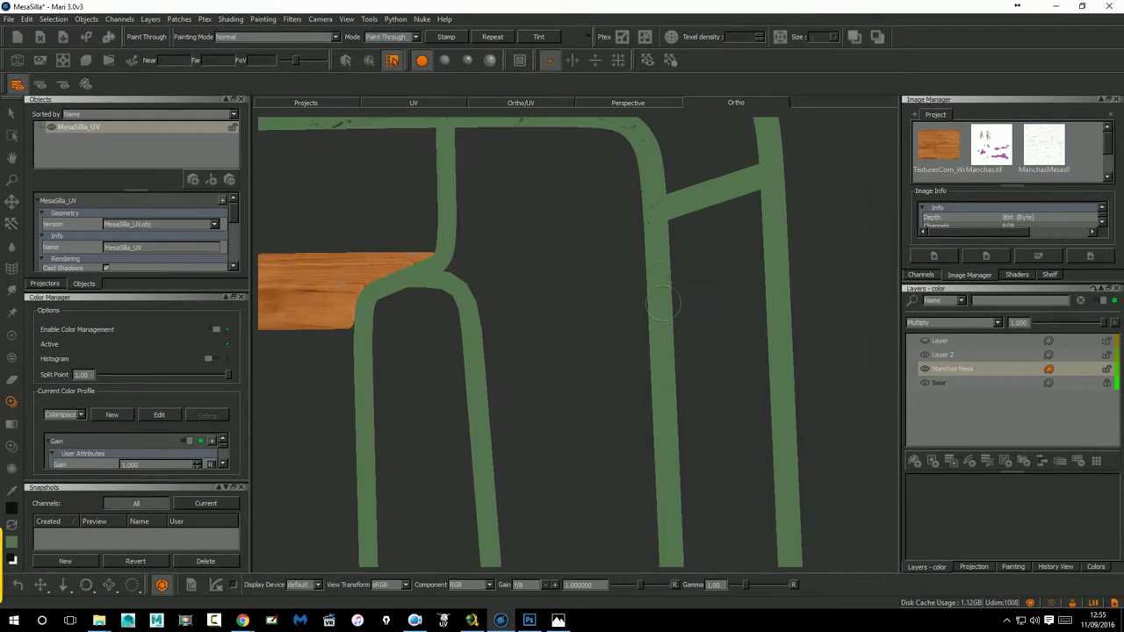
{"action": "mouse_move", "coordinate": [650, 210]}
{"action": "left_mouse_down"}
{"action": "mouse_move", "coordinate": [649, 360]}
{"action": "mouse_move", "coordinate": [645, 351]}
{"action": "left_mouse_up"}
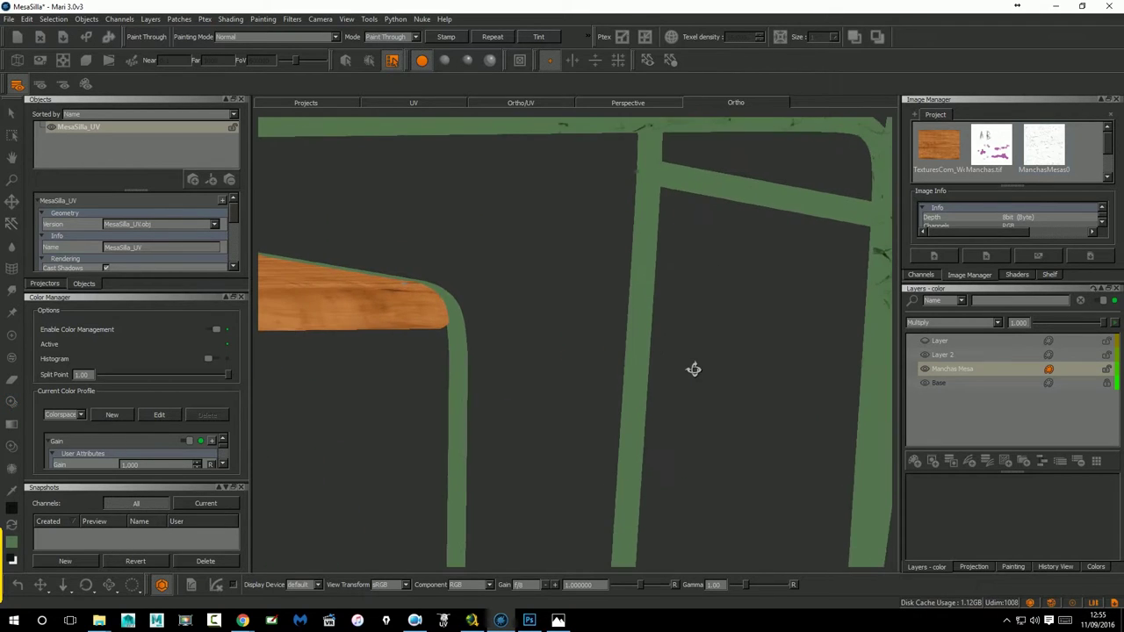
{"action": "mouse_move", "coordinate": [730, 326]}
{"action": "right_mouse_down"}
{"action": "mouse_move", "coordinate": [646, 323]}
{"action": "mouse_move", "coordinate": [694, 319]}
{"action": "right_mouse_up"}
{"action": "scroll", "coordinate": [693, 328], "scroll_direction": "up", "scroll_amount": 2}
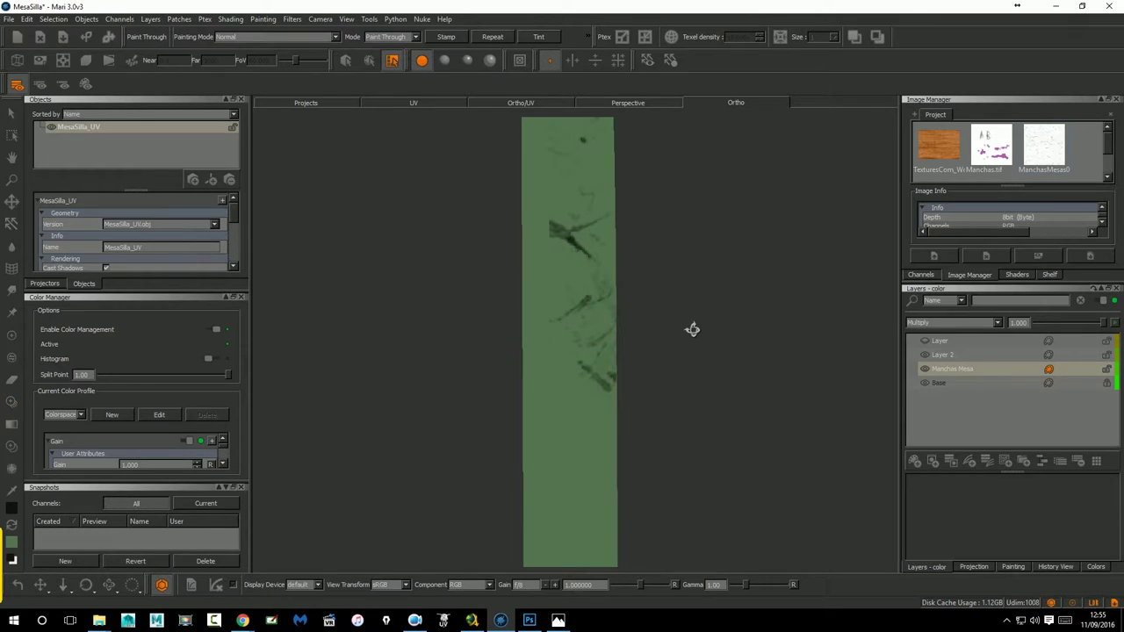
{"action": "left_click", "coordinate": [461, 103]}
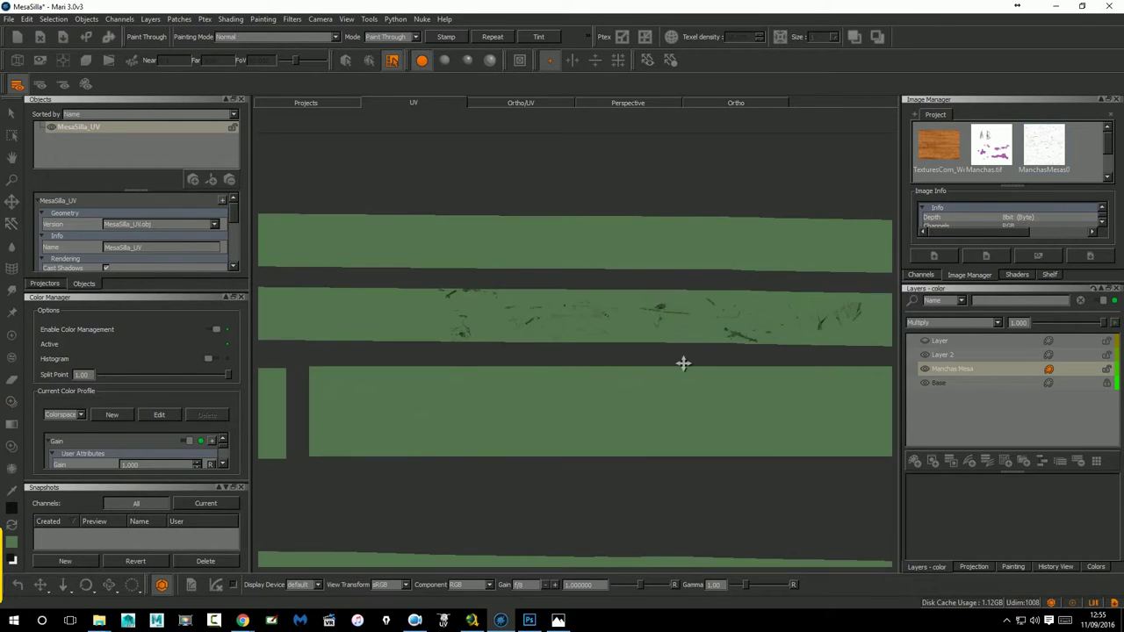
Paint scratch strokes and dabs along the middle green UV strip.
{"action": "right_click_drag", "start_coordinate": [682, 363], "coordinate": [430, 332]}
{"action": "mouse_move", "coordinate": [430, 331]}
{"action": "left_mouse_down"}
{"action": "mouse_move", "coordinate": [515, 322]}
{"action": "mouse_move", "coordinate": [457, 299]}
{"action": "left_mouse_up"}
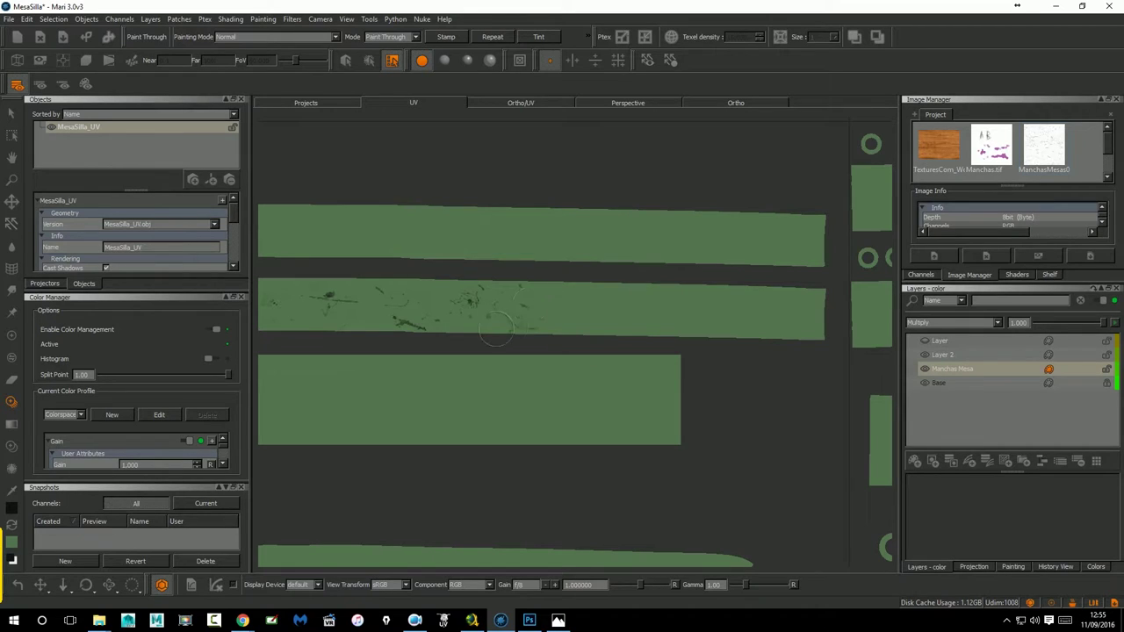
{"action": "left_click_drag", "start_coordinate": [518, 325], "coordinate": [592, 294]}
{"action": "left_click", "coordinate": [825, 355]}
{"action": "left_click", "coordinate": [733, 326]}
{"action": "left_click", "coordinate": [572, 334]}
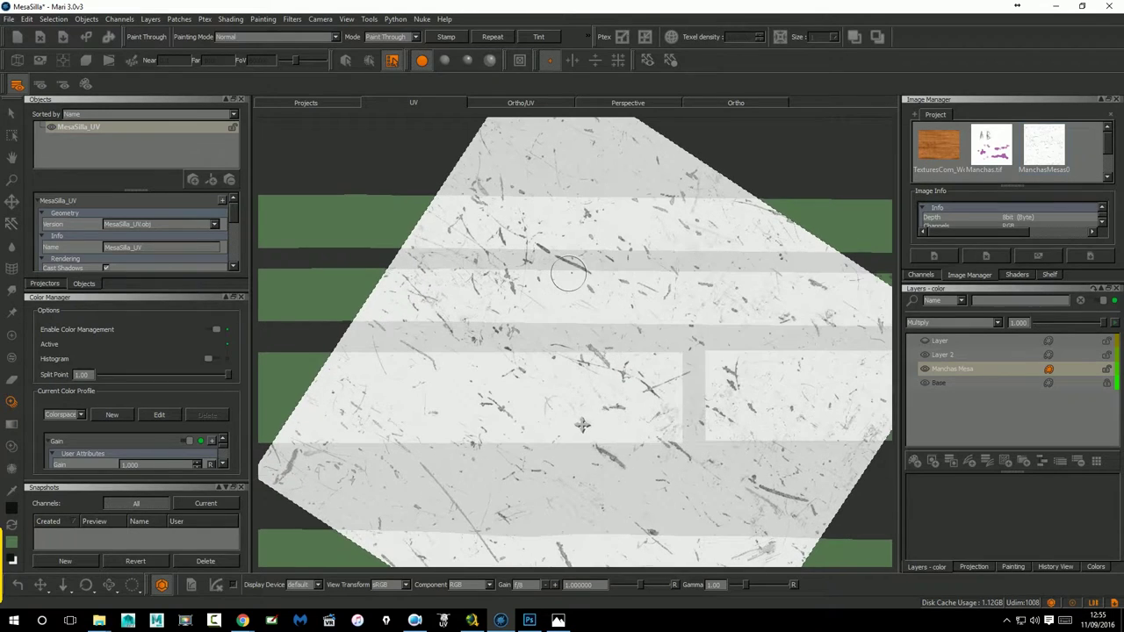
{"action": "left_click", "coordinate": [641, 294]}
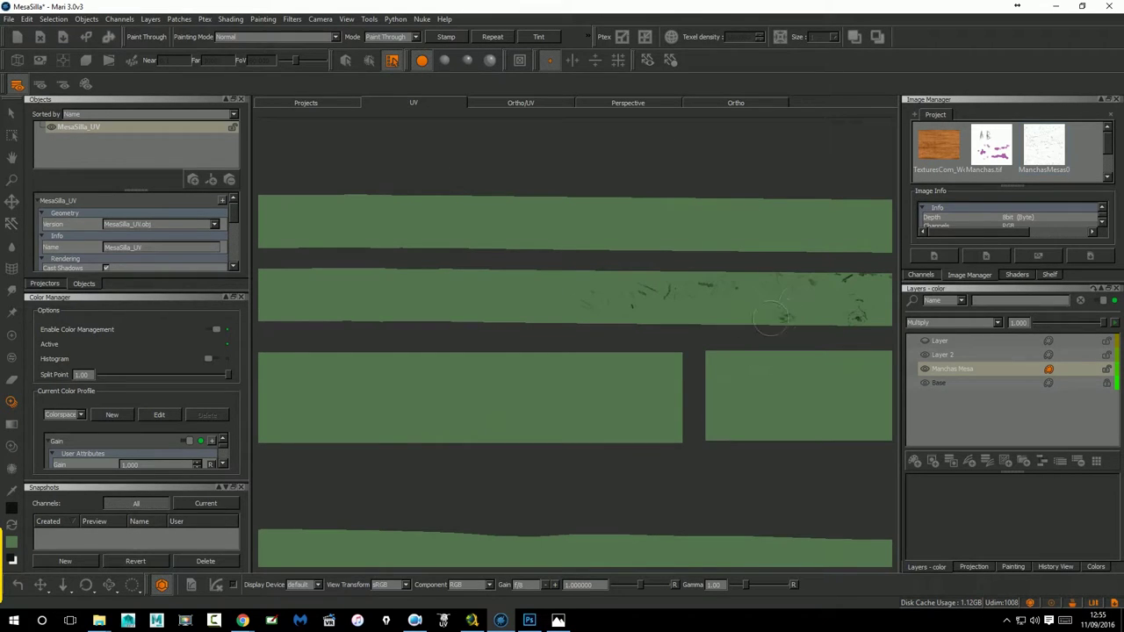
{"action": "left_click_drag", "start_coordinate": [522, 319], "coordinate": [343, 304]}
{"action": "left_click_drag", "start_coordinate": [490, 276], "coordinate": [557, 273]}
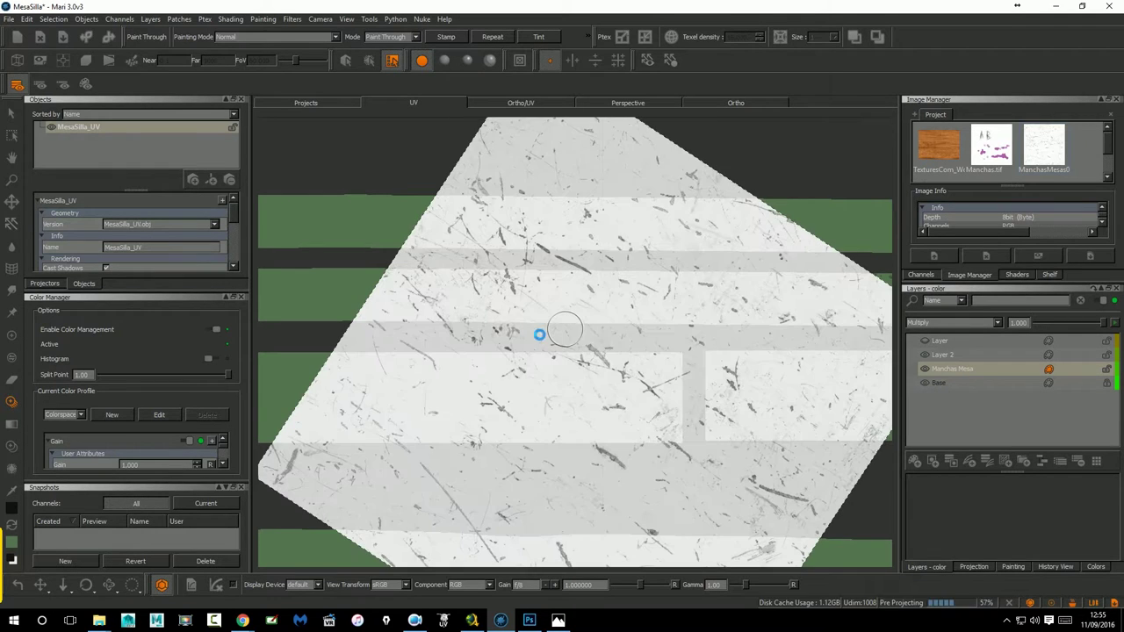
Paint scratches from the left end across the top green strip.
{"action": "mouse_move", "coordinate": [562, 326]}
{"action": "middle_mouse_down"}
{"action": "mouse_move", "coordinate": [630, 358]}
{"action": "mouse_move", "coordinate": [753, 367]}
{"action": "middle_mouse_up"}
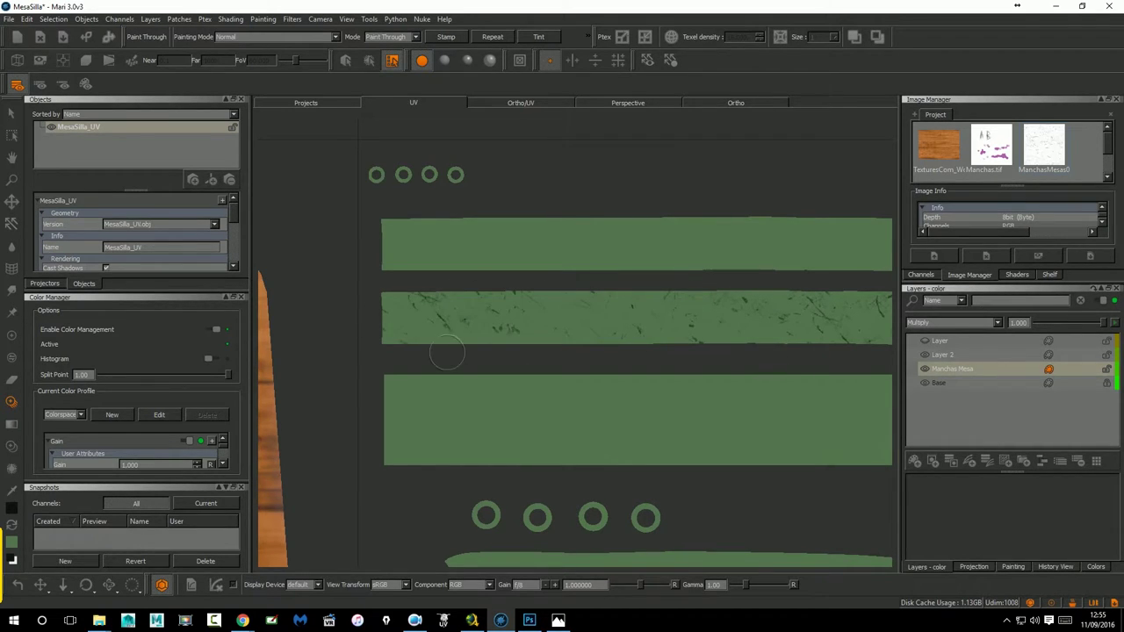
{"action": "left_click", "coordinate": [634, 345]}
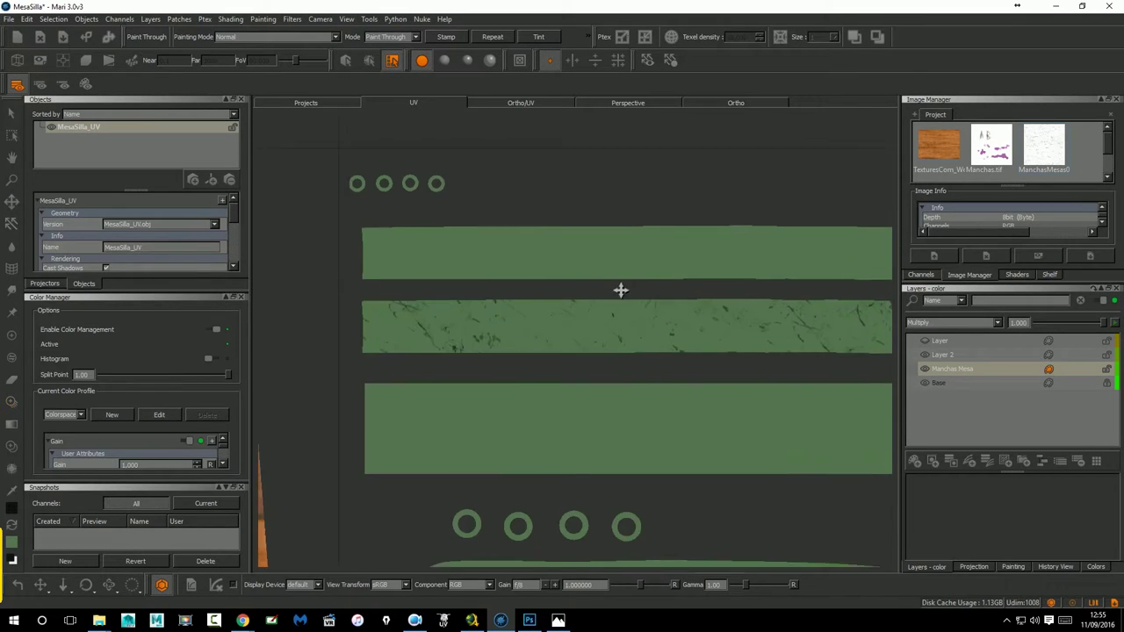
{"action": "scroll", "coordinate": [592, 358], "scroll_direction": "up", "scroll_amount": 5}
{"action": "middle_click_drag", "start_coordinate": [592, 357], "coordinate": [589, 370]}
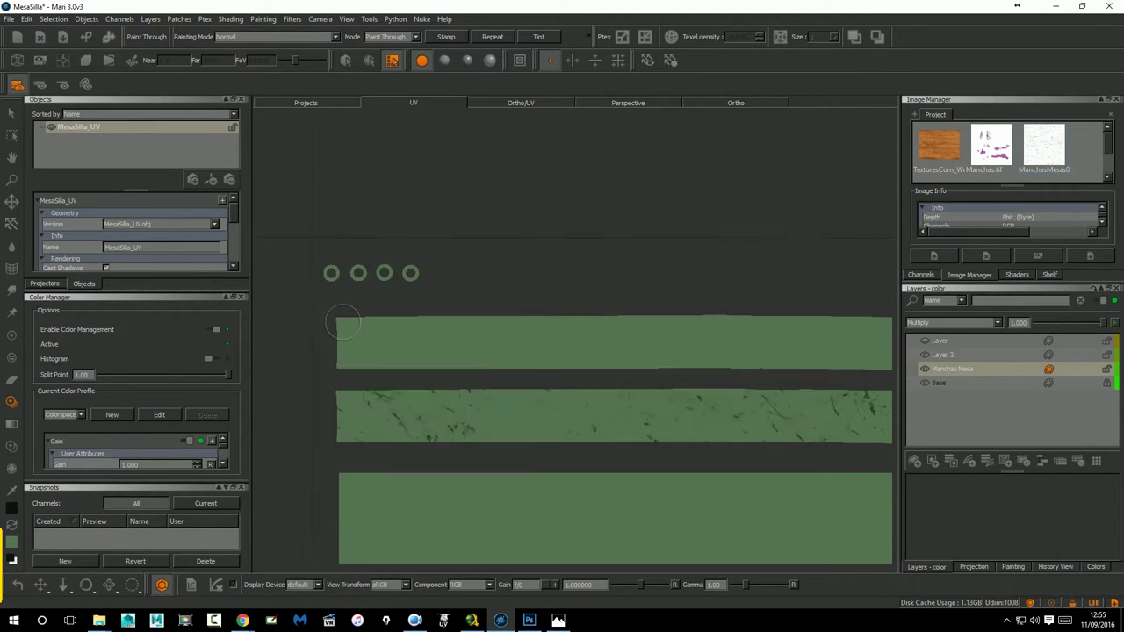
{"action": "left_click_drag", "start_coordinate": [347, 326], "coordinate": [520, 328]}
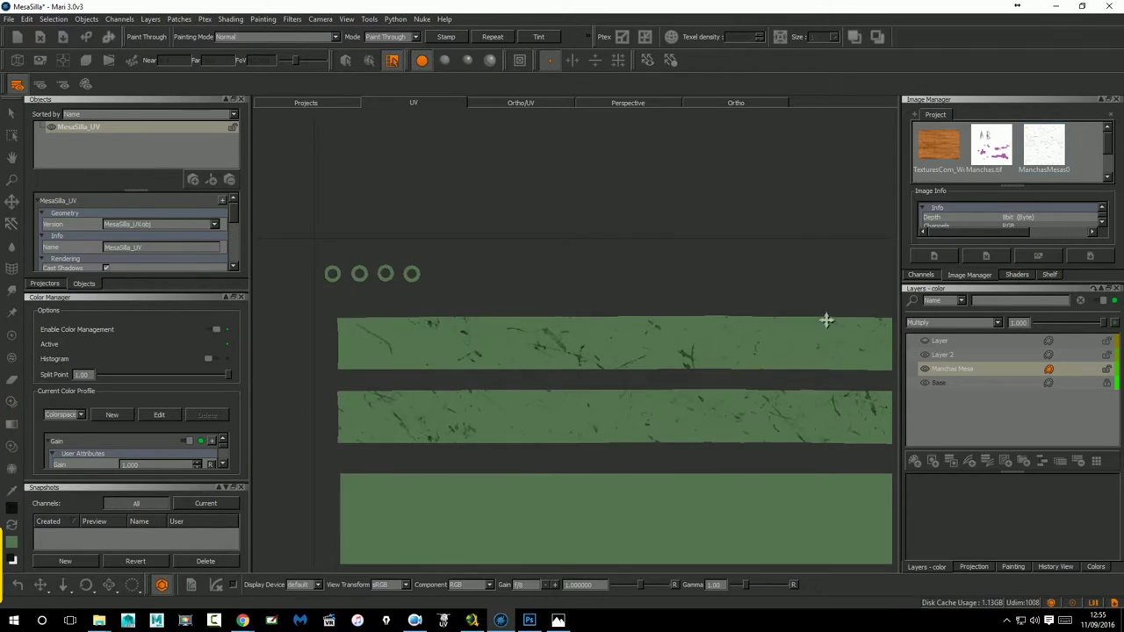
{"action": "middle_click_drag", "start_coordinate": [828, 319], "coordinate": [447, 322]}
{"action": "left_click_drag", "start_coordinate": [447, 322], "coordinate": [713, 372]}
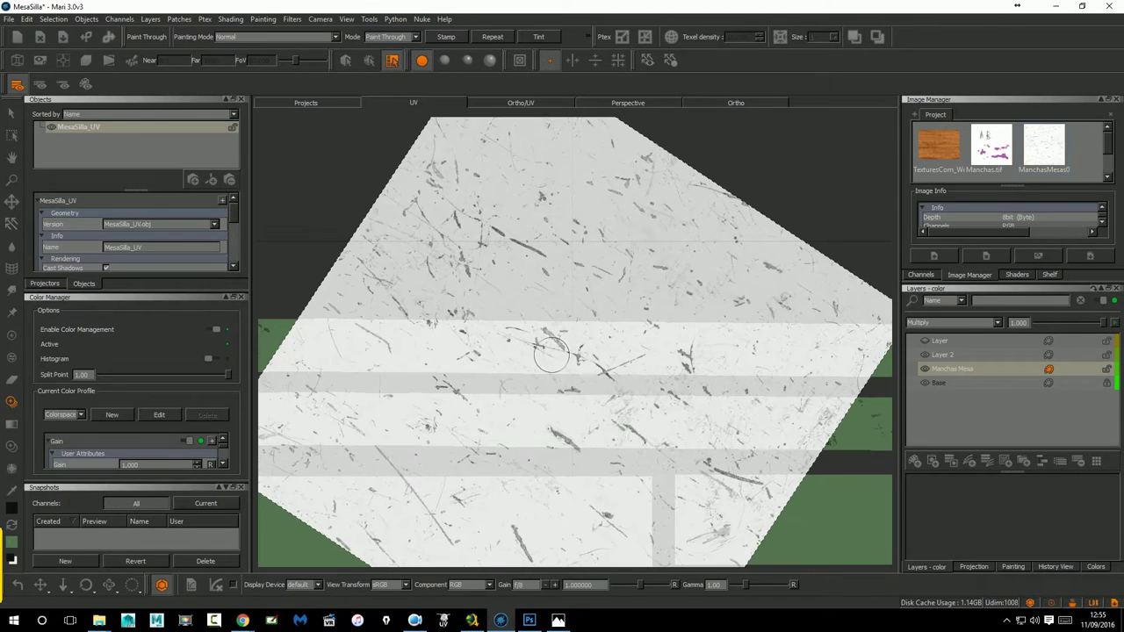
Rotate and reposition the scratch image, painting further scratches over the green strips.
{"action": "left_click_drag", "start_coordinate": [624, 361], "coordinate": [552, 406]}
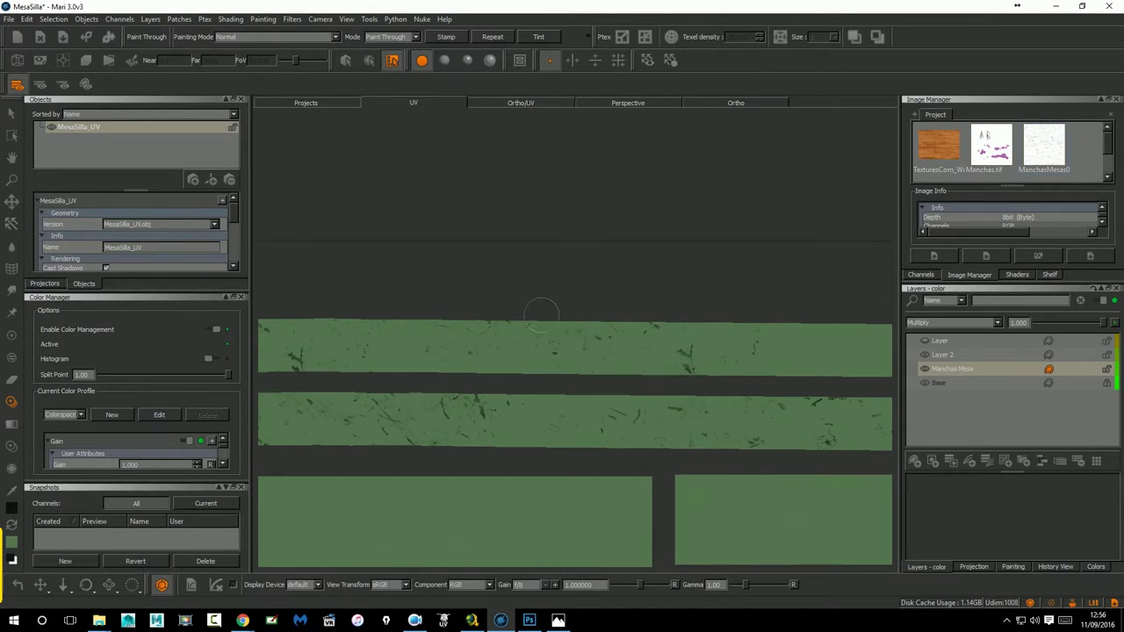
{"action": "left_click_drag", "start_coordinate": [545, 316], "coordinate": [706, 370]}
{"action": "left_click_drag", "start_coordinate": [434, 376], "coordinate": [469, 366]}
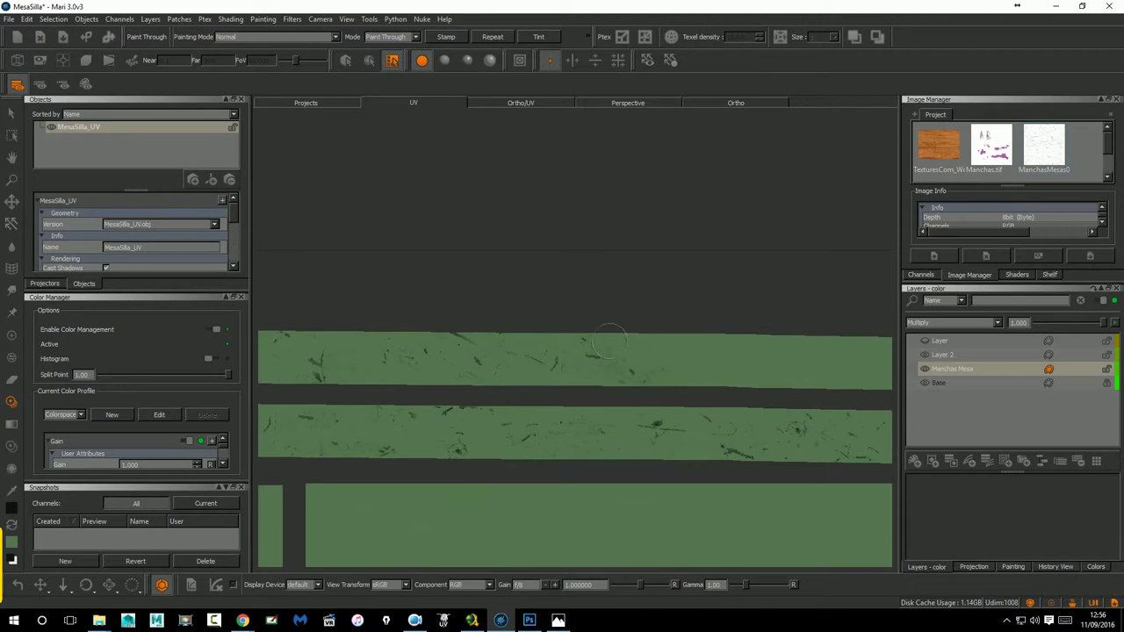
{"action": "mouse_move", "coordinate": [606, 323]}
{"action": "left_mouse_down"}
{"action": "mouse_move", "coordinate": [654, 323]}
{"action": "mouse_move", "coordinate": [630, 379]}
{"action": "mouse_move", "coordinate": [593, 406]}
{"action": "mouse_move", "coordinate": [611, 379]}
{"action": "left_mouse_up"}
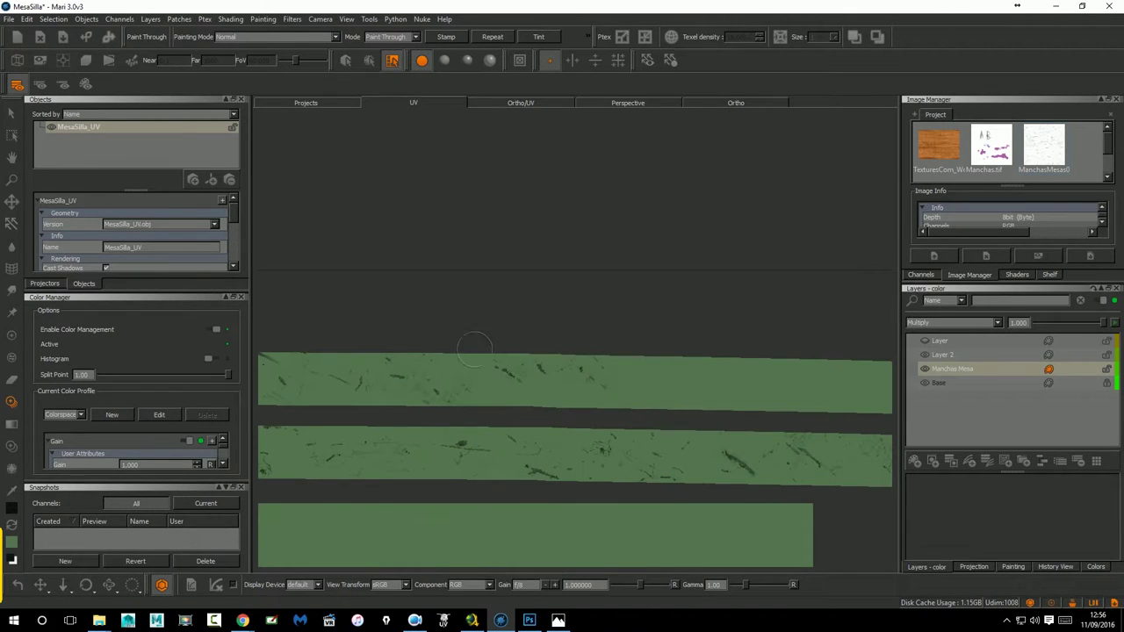
{"action": "left_click_drag", "start_coordinate": [450, 337], "coordinate": [588, 382]}
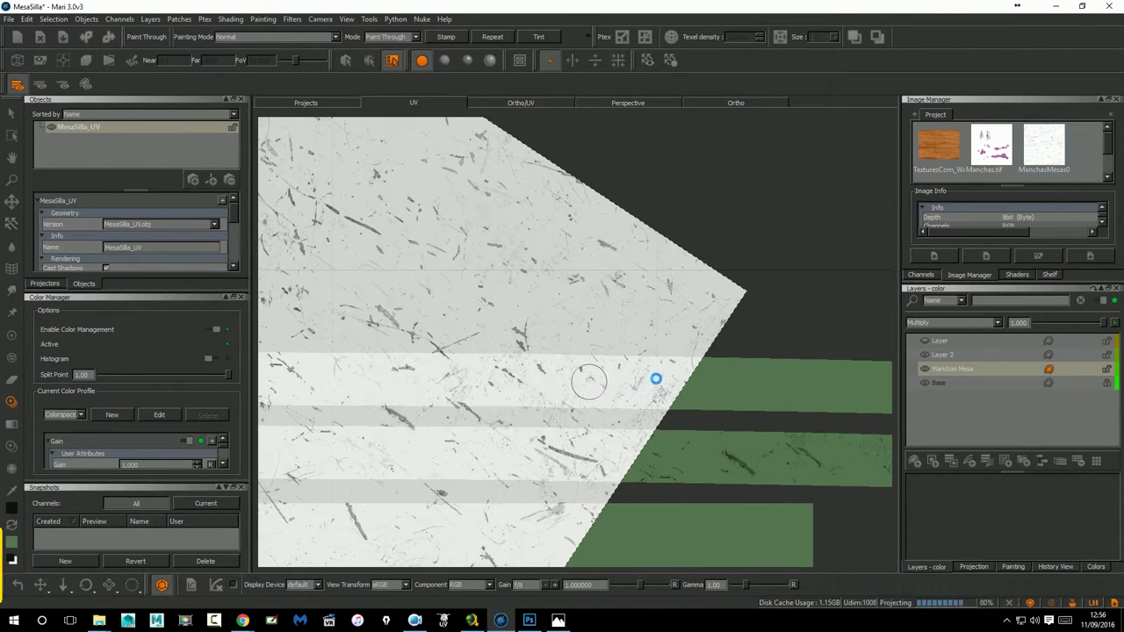
{"action": "middle_click_drag", "start_coordinate": [683, 374], "coordinate": [489, 376]}
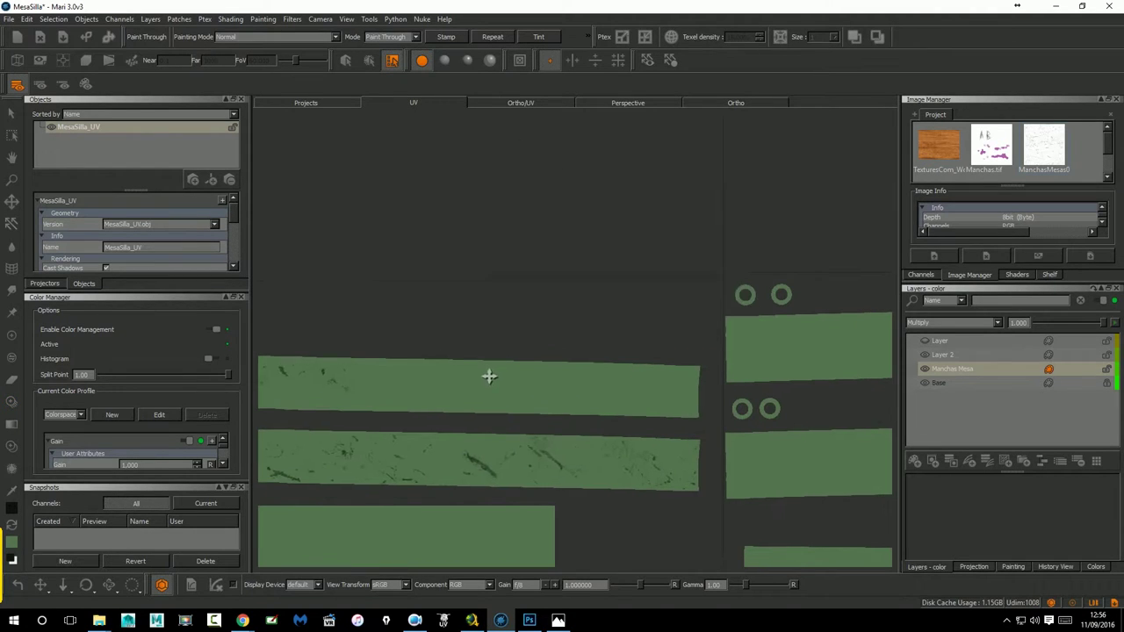
{"action": "left_click_drag", "start_coordinate": [494, 394], "coordinate": [540, 523]}
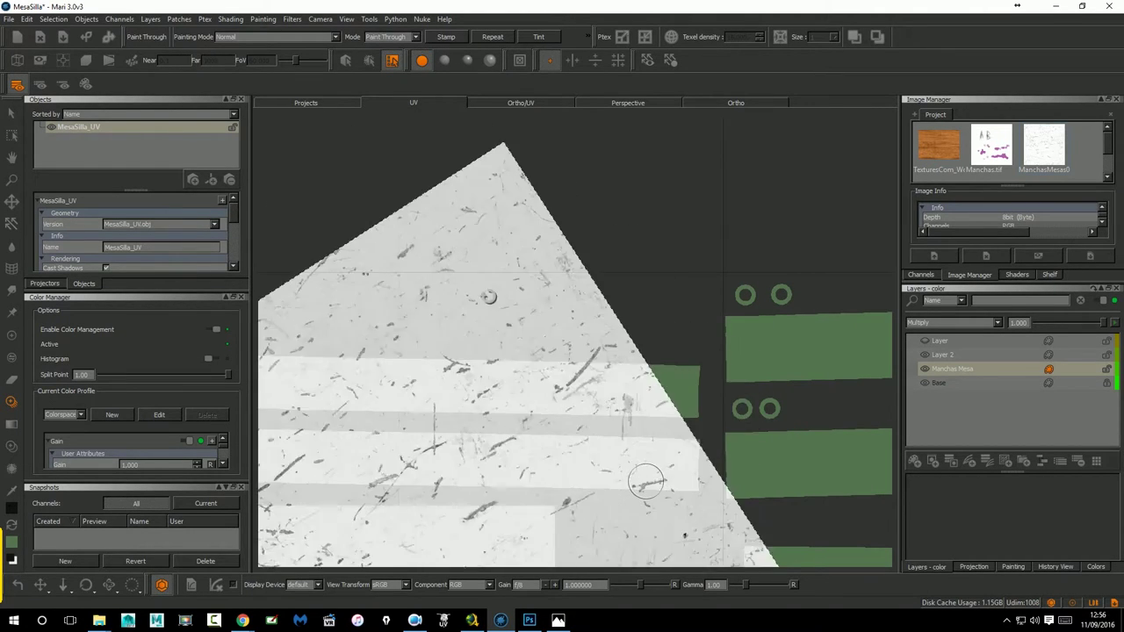
{"action": "left_click_drag", "start_coordinate": [656, 488], "coordinate": [760, 401]}
{"action": "mouse_move", "coordinate": [629, 431]}
{"action": "left_mouse_down"}
{"action": "mouse_move", "coordinate": [629, 384]}
{"action": "mouse_move", "coordinate": [647, 359]}
{"action": "left_mouse_up"}
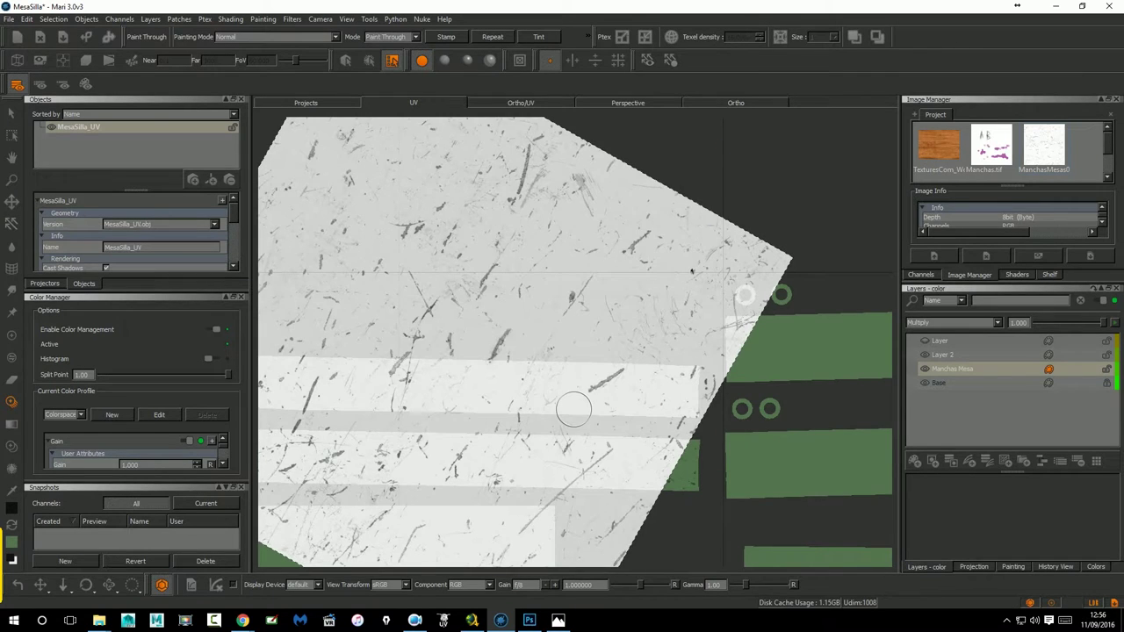
Inspect the scratched desk and chair from the front in the Ortho view.
{"action": "left_click", "coordinate": [721, 102]}
{"action": "scroll", "coordinate": [574, 288], "scroll_direction": "down", "scroll_amount": 5}
{"action": "scroll", "coordinate": [569, 356], "scroll_direction": "down", "scroll_amount": 3}
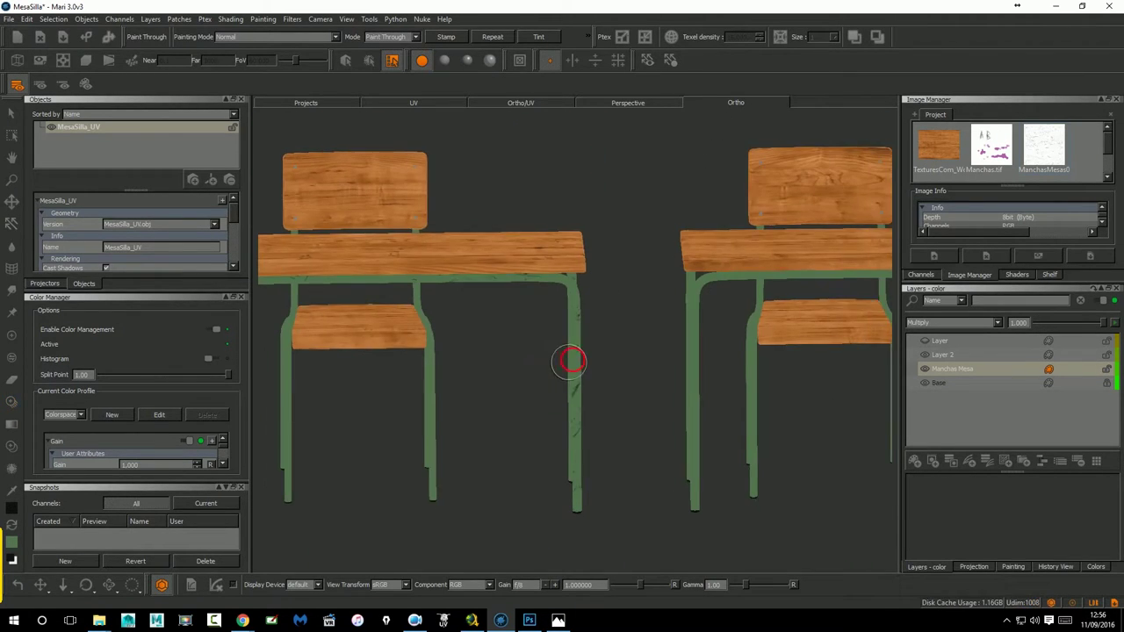
{"action": "mouse_move", "coordinate": [596, 358]}
{"action": "middle_mouse_down"}
{"action": "mouse_move", "coordinate": [588, 409]}
{"action": "mouse_move", "coordinate": [672, 409]}
{"action": "mouse_move", "coordinate": [539, 413]}
{"action": "mouse_move", "coordinate": [697, 409]}
{"action": "mouse_move", "coordinate": [525, 438]}
{"action": "mouse_move", "coordinate": [544, 430]}
{"action": "middle_mouse_up"}
{"action": "left_click", "coordinate": [647, 62]}
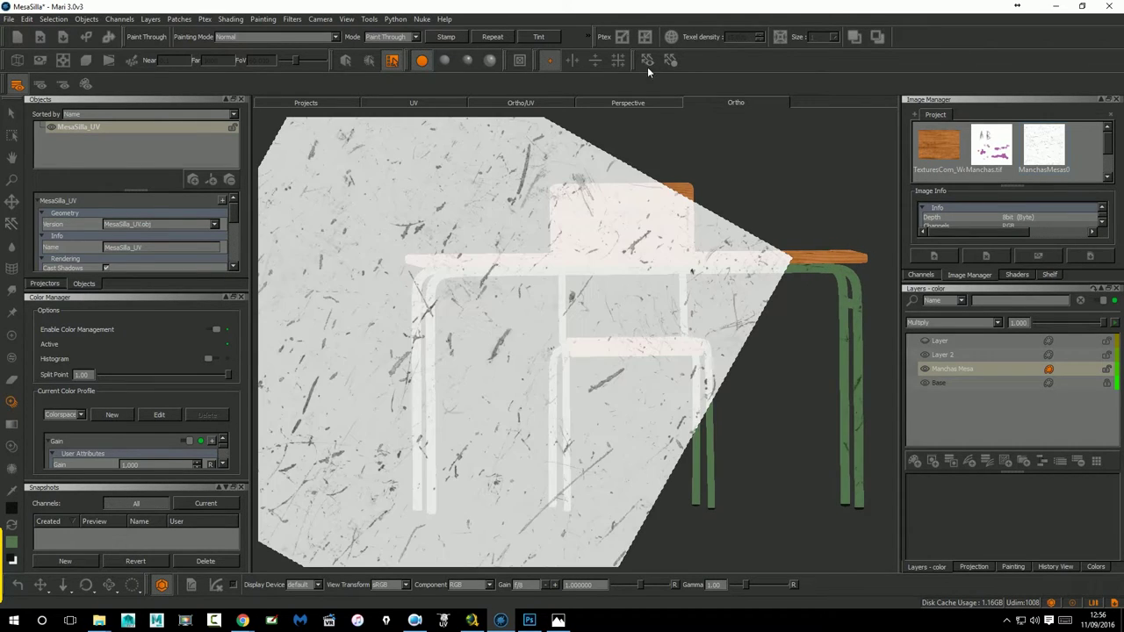
In the UV layout, rotate and shrink the scratch image.
{"action": "left_click", "coordinate": [452, 103]}
{"action": "scroll", "coordinate": [632, 354], "scroll_direction": "down", "scroll_amount": 2}
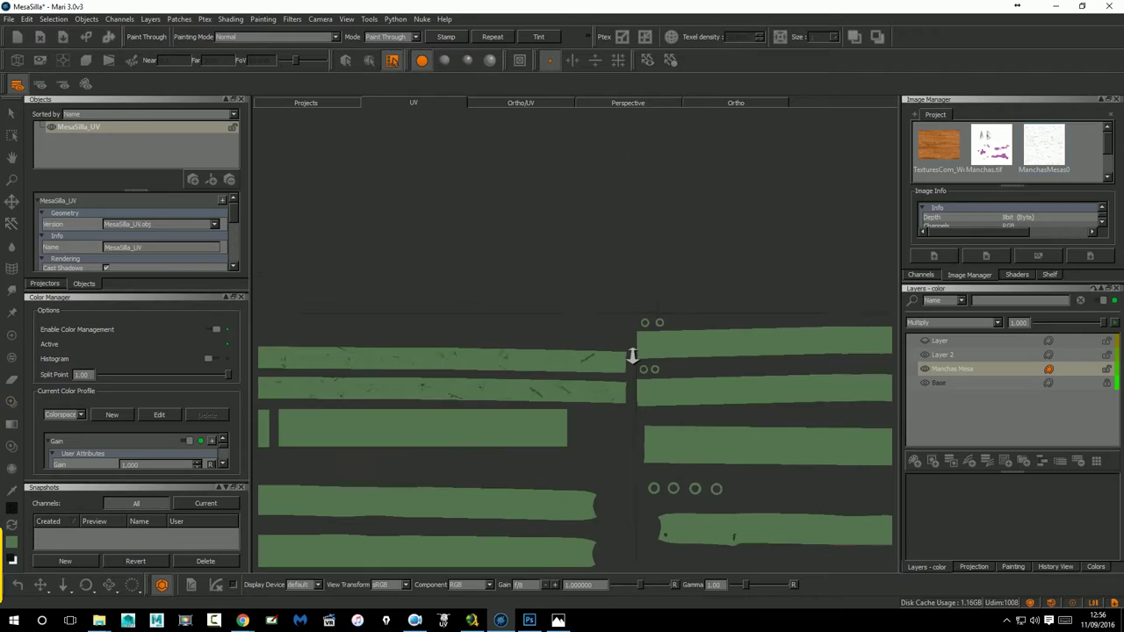
{"action": "scroll", "coordinate": [683, 351], "scroll_direction": "up", "scroll_amount": 1}
{"action": "scroll", "coordinate": [625, 369], "scroll_direction": "up", "scroll_amount": 2}
{"action": "scroll", "coordinate": [649, 372], "scroll_direction": "up", "scroll_amount": 1}
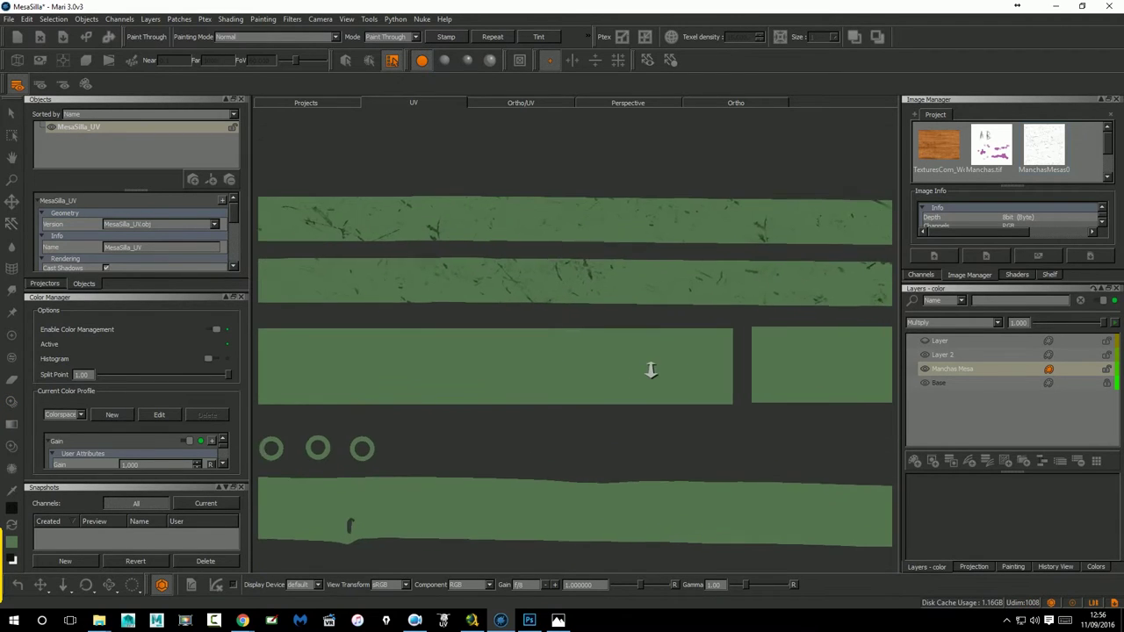
{"action": "mouse_move", "coordinate": [600, 378]}
{"action": "left_mouse_down"}
{"action": "mouse_move", "coordinate": [466, 364]}
{"action": "mouse_move", "coordinate": [477, 366]}
{"action": "left_mouse_up"}
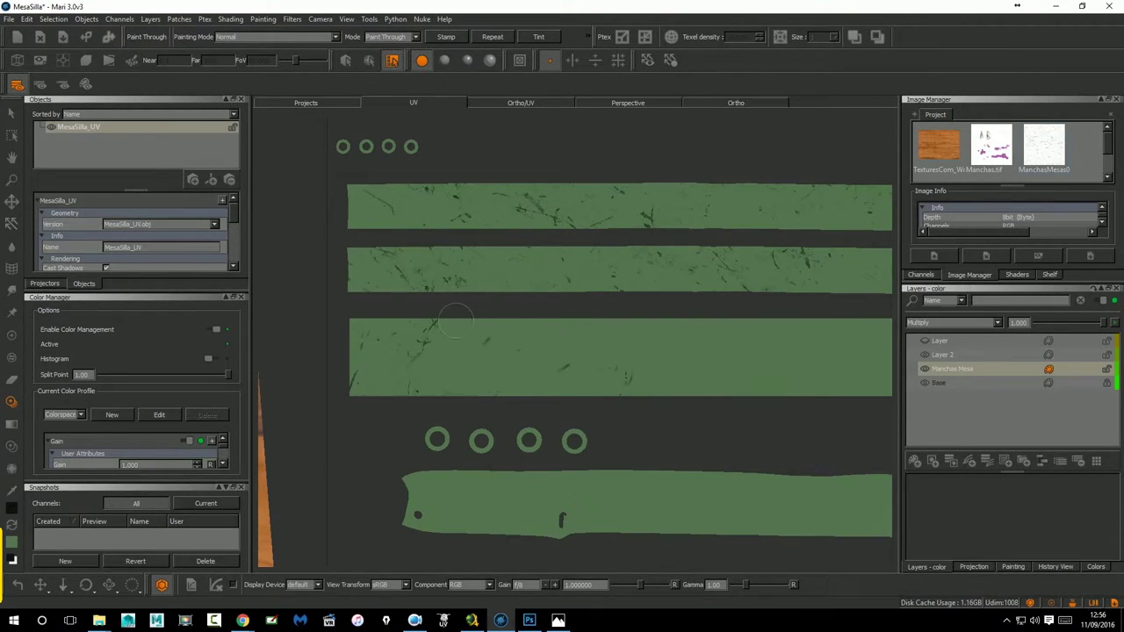
Orbit the 3D view to an angled side view of the scratched chair frames.
{"action": "left_click", "coordinate": [731, 101]}
{"action": "middle_click_drag", "start_coordinate": [737, 295], "coordinate": [537, 325]}
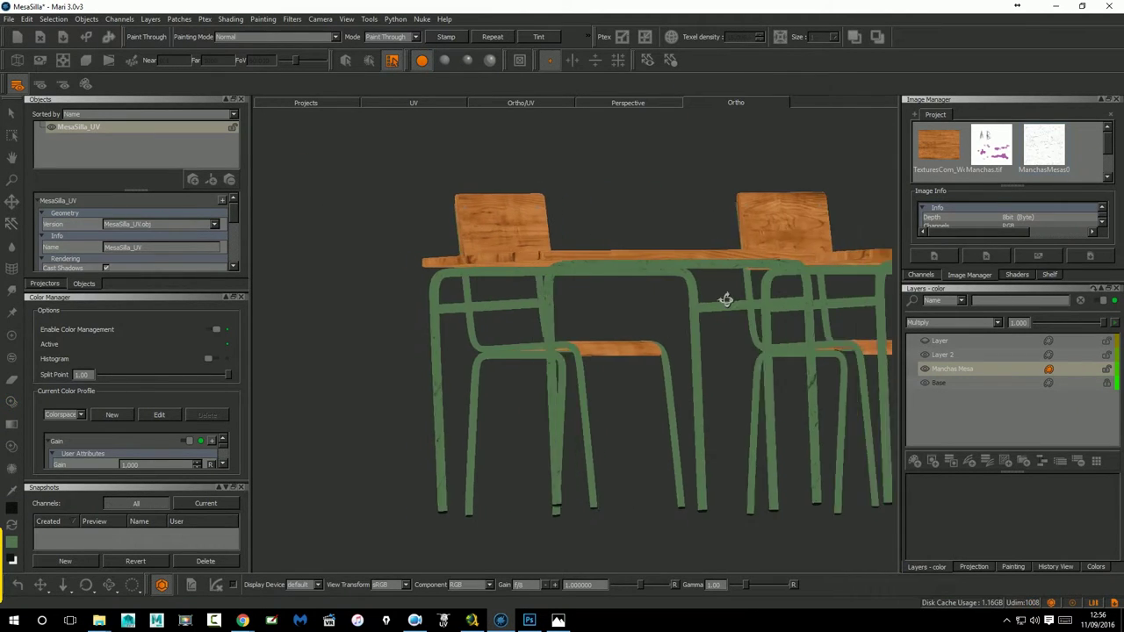
{"action": "scroll", "coordinate": [699, 318], "scroll_direction": "up", "scroll_amount": 5}
{"action": "scroll", "coordinate": [614, 318], "scroll_direction": "up", "scroll_amount": 3}
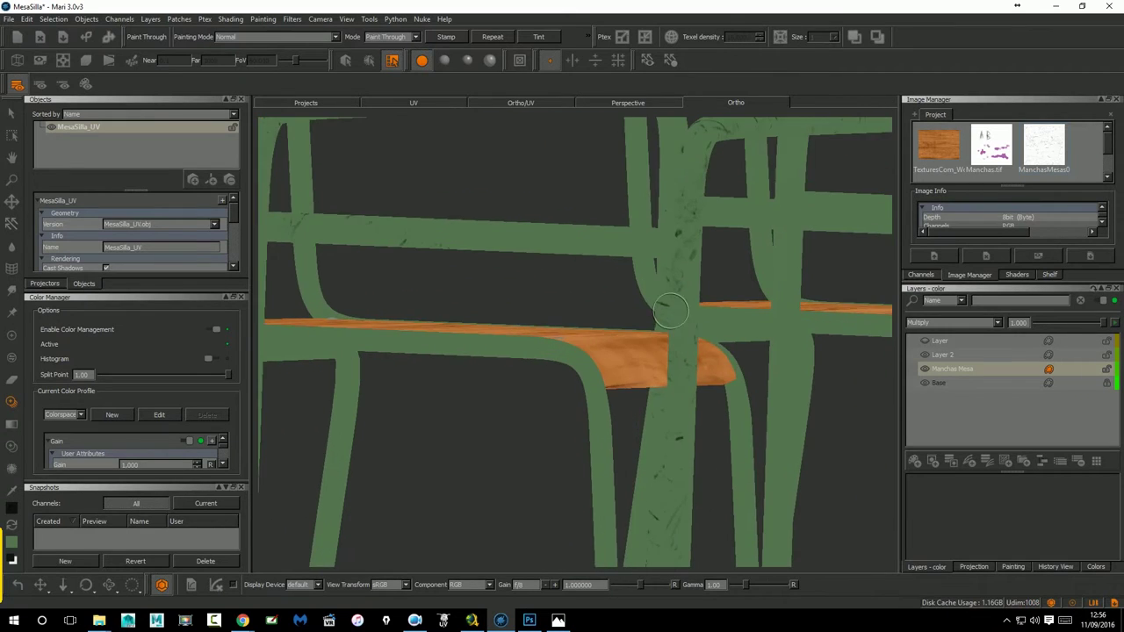
{"action": "scroll", "coordinate": [615, 318], "scroll_direction": "down", "scroll_amount": 2}
Move and rotate the scratch image over the UV layout and toggle the overlay.
{"action": "left_click", "coordinate": [434, 102]}
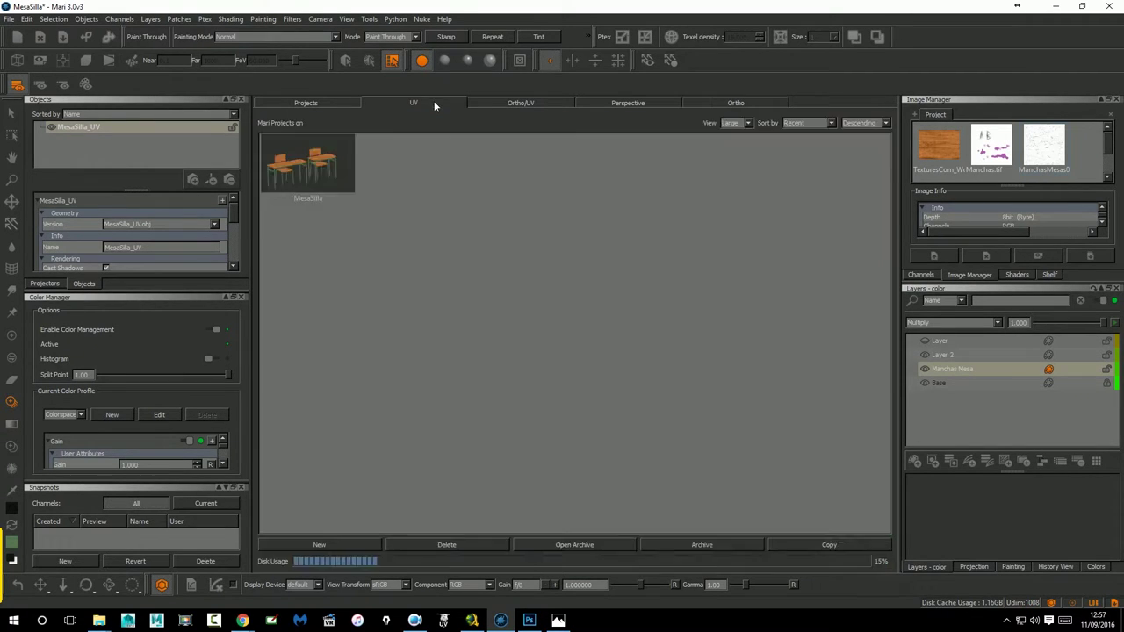
{"action": "left_click_drag", "start_coordinate": [546, 371], "coordinate": [843, 371]}
{"action": "mouse_move", "coordinate": [730, 391]}
{"action": "left_mouse_down"}
{"action": "mouse_move", "coordinate": [673, 396]}
{"action": "mouse_move", "coordinate": [743, 398]}
{"action": "left_mouse_up"}
{"action": "key", "text": "b"}
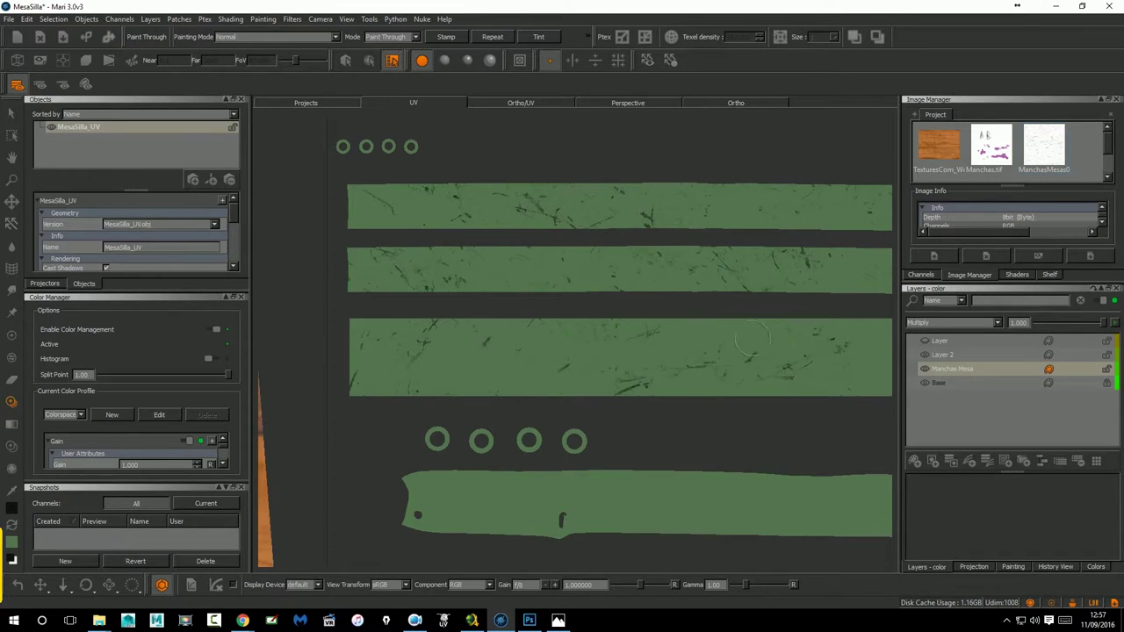
{"action": "key", "text": "t"}
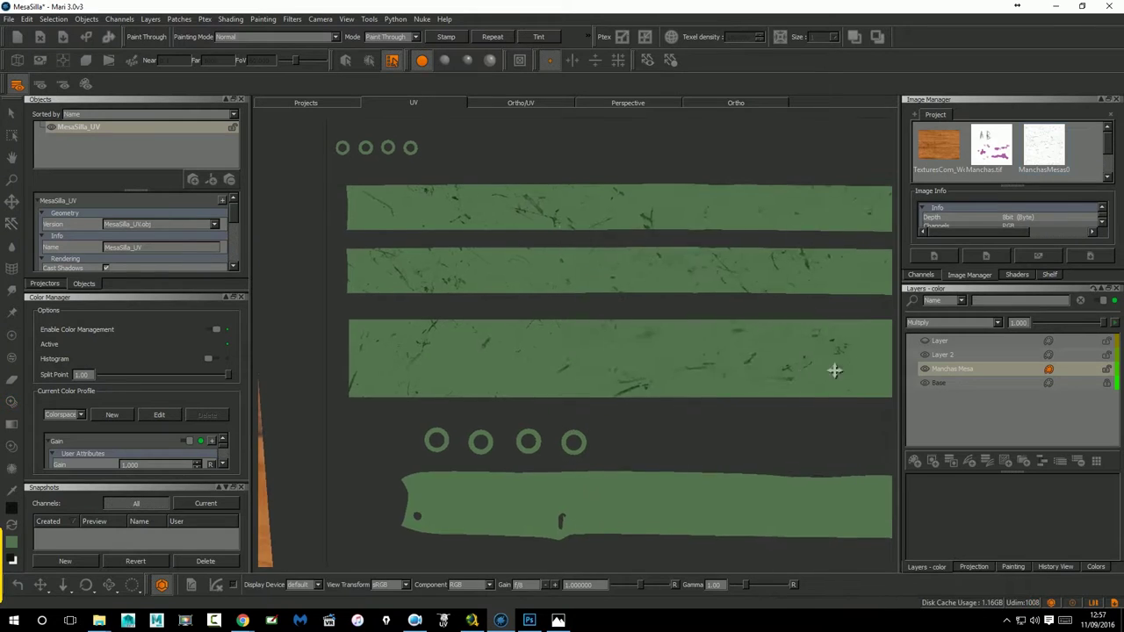
Pan to further green strips and paint scratch marks onto one.
{"action": "middle_click_drag", "start_coordinate": [832, 369], "coordinate": [497, 371]}
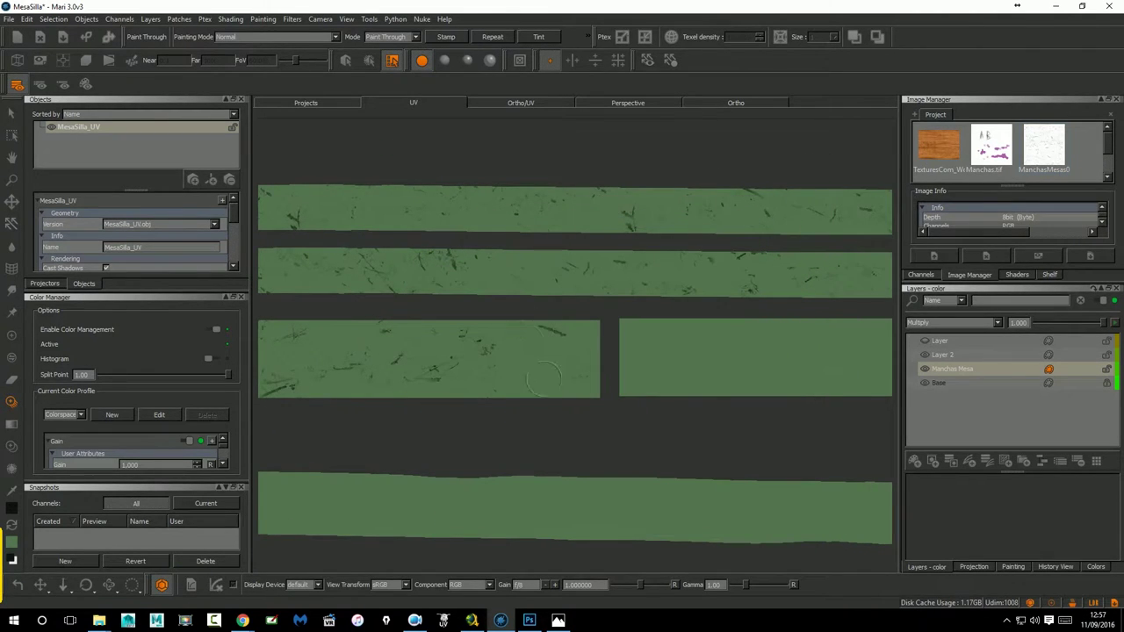
{"action": "middle_click_drag", "start_coordinate": [716, 389], "coordinate": [399, 381]}
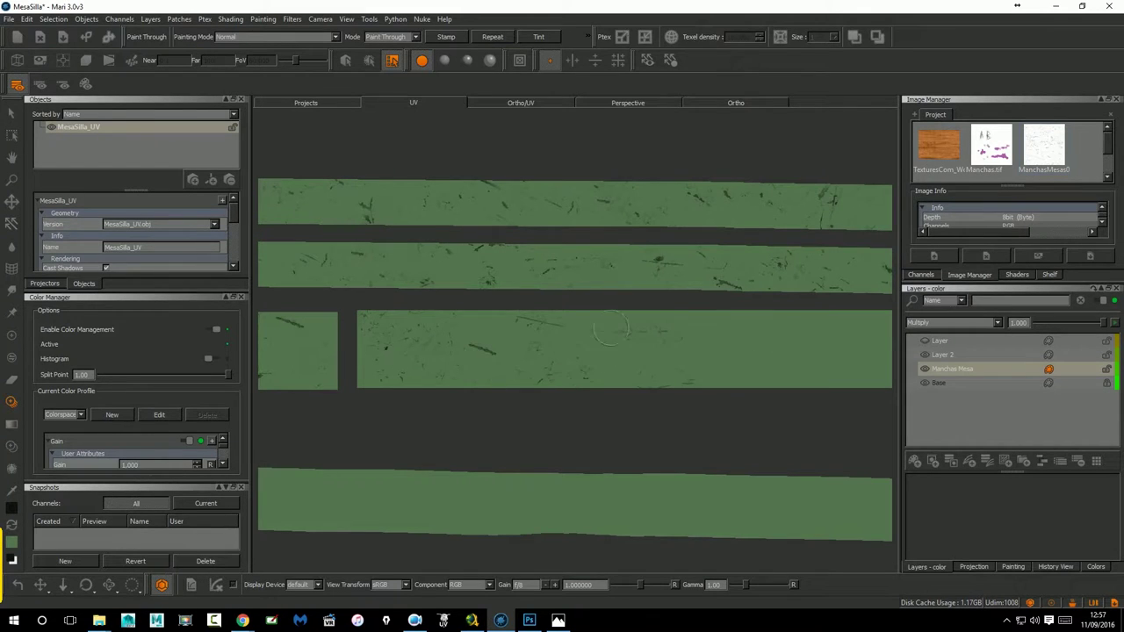
{"action": "middle_click_drag", "start_coordinate": [840, 396], "coordinate": [613, 406]}
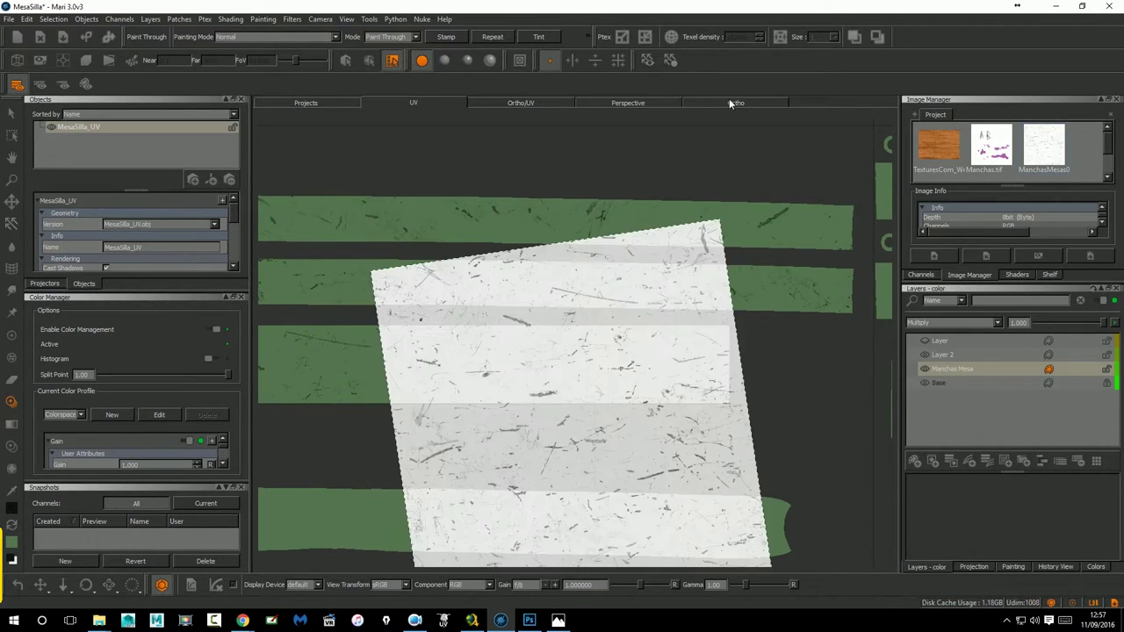
{"action": "middle_click_drag", "start_coordinate": [635, 389], "coordinate": [594, 201]}
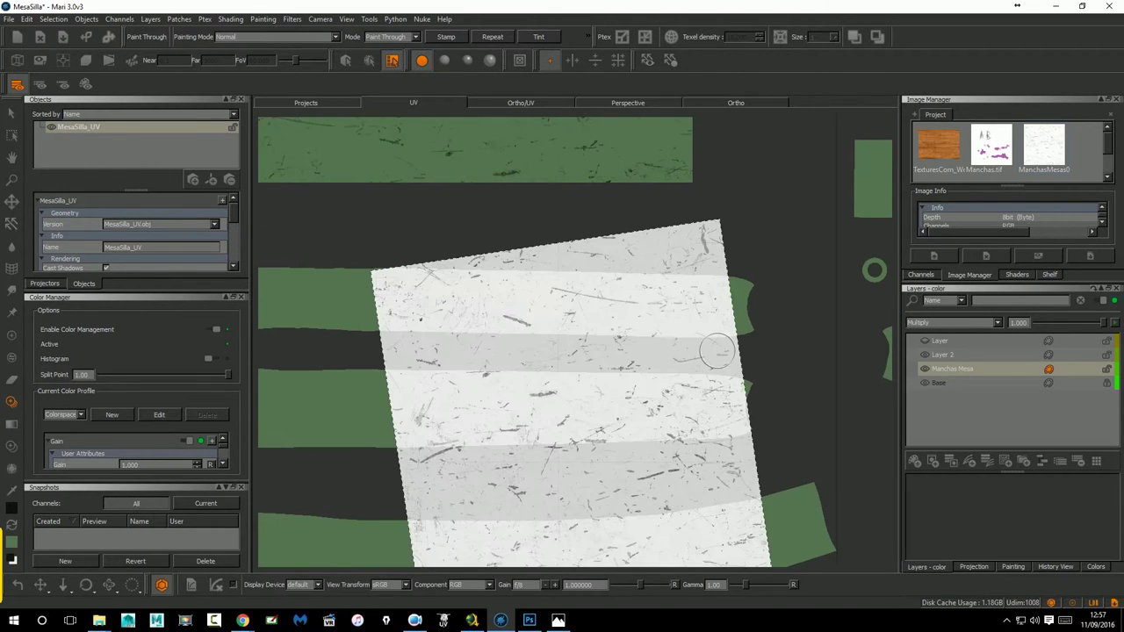
{"action": "left_click_drag", "start_coordinate": [705, 325], "coordinate": [611, 311]}
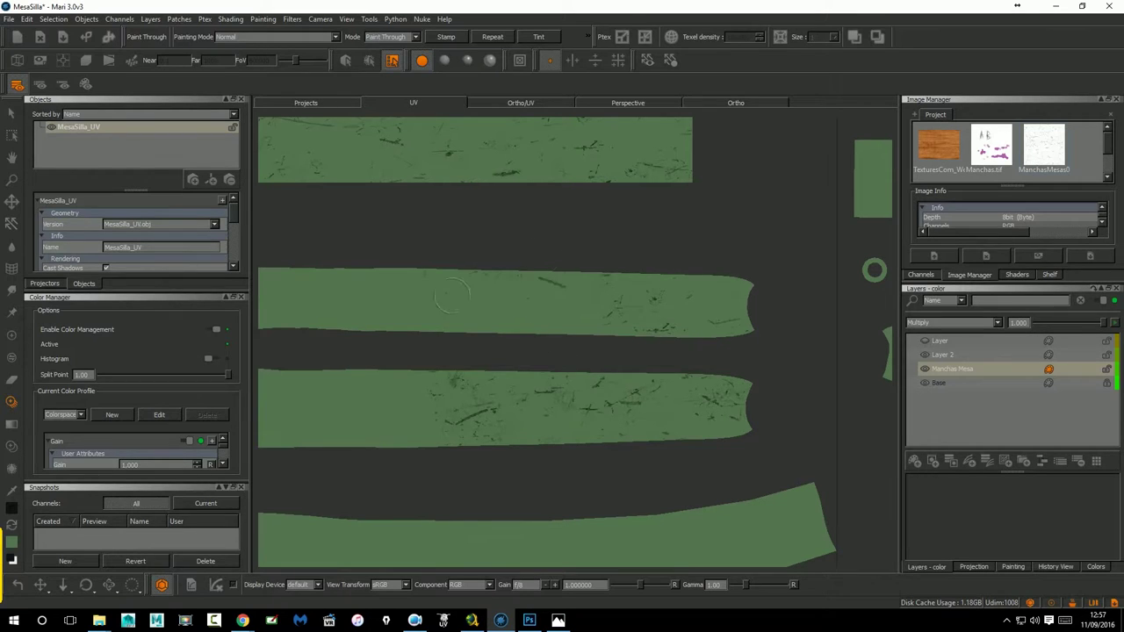
Enlarge and rotate the scratch image and paint it onto the long green strips.
{"action": "right_click_drag", "start_coordinate": [406, 391], "coordinate": [756, 383]}
{"action": "left_click_drag", "start_coordinate": [676, 397], "coordinate": [644, 435]}
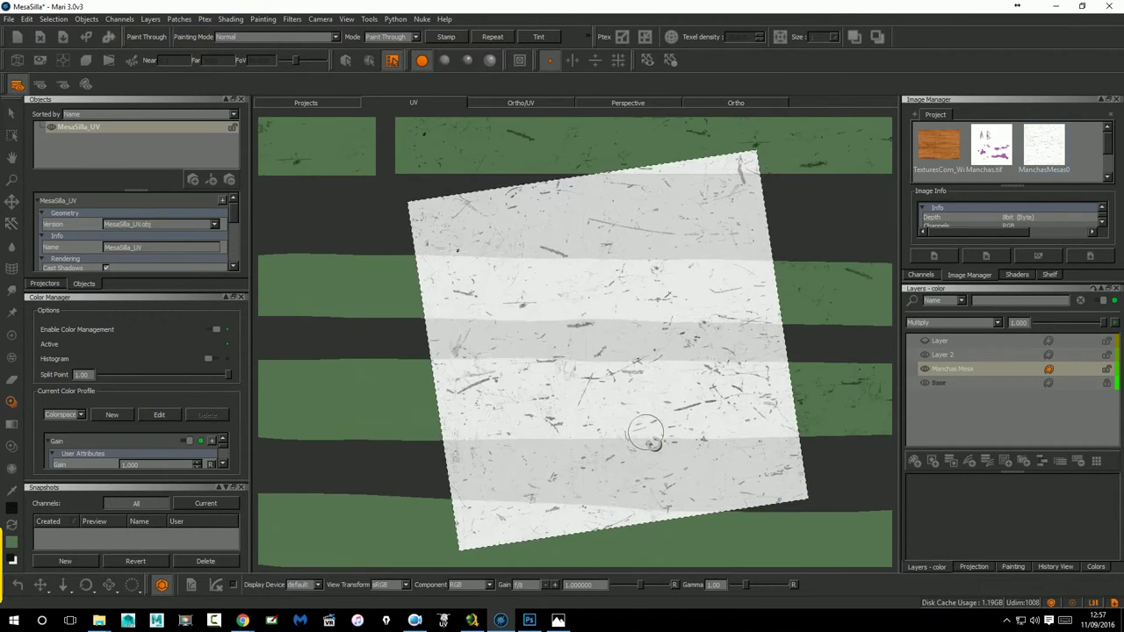
{"action": "left_click_drag", "start_coordinate": [720, 320], "coordinate": [750, 218]}
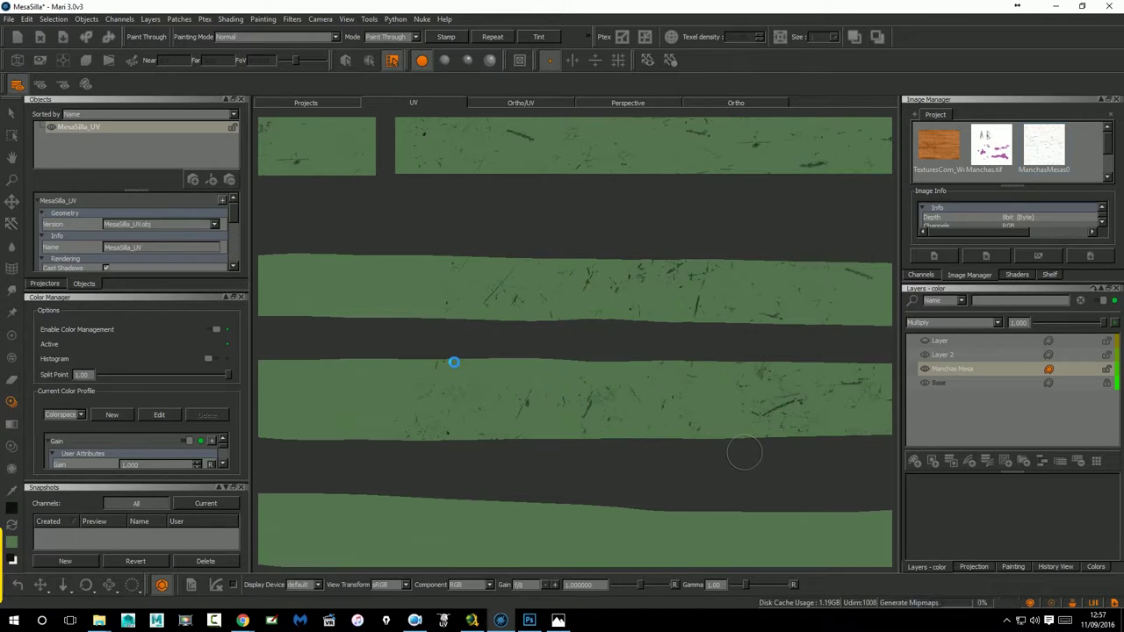
{"action": "middle_click_drag", "start_coordinate": [443, 365], "coordinate": [792, 379]}
{"action": "mouse_move", "coordinate": [793, 378]}
{"action": "left_mouse_down"}
{"action": "mouse_move", "coordinate": [702, 384]}
{"action": "mouse_move", "coordinate": [729, 437]}
{"action": "mouse_move", "coordinate": [740, 295]}
{"action": "left_mouse_up"}
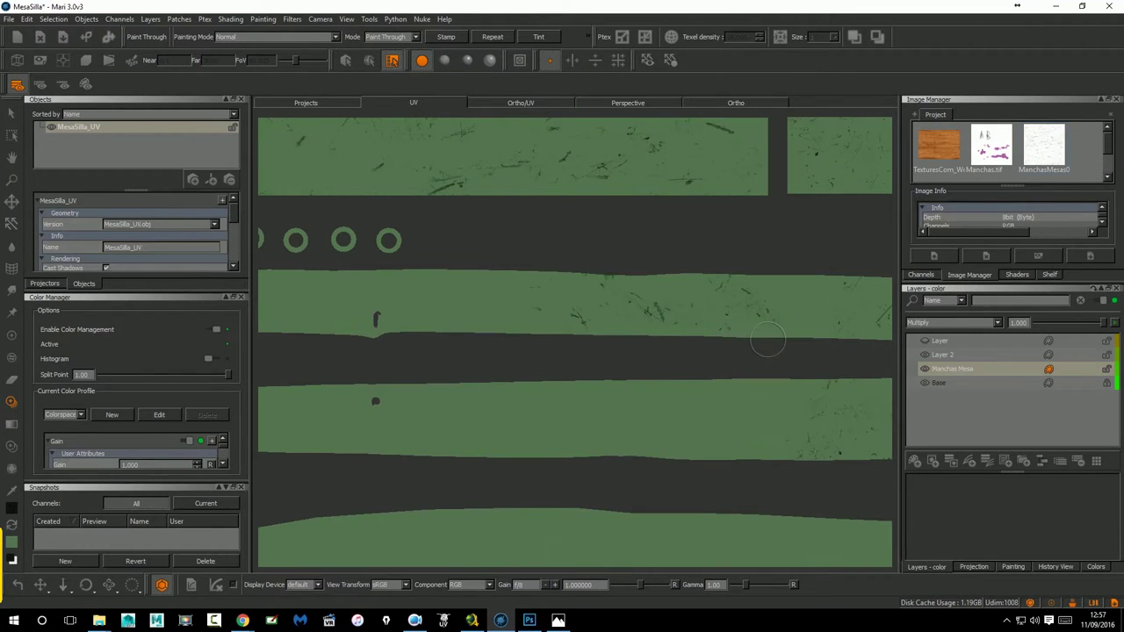
Re-angle the scratch image and paint scratch marks onto the second green strip.
{"action": "left_click", "coordinate": [482, 329]}
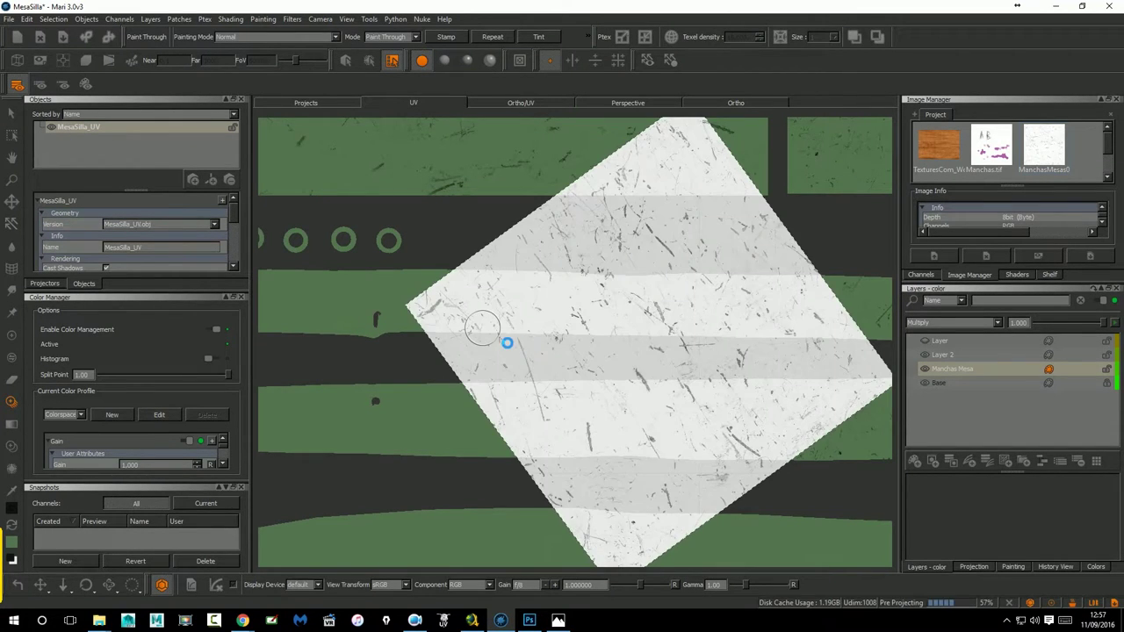
{"action": "middle_click_drag", "start_coordinate": [482, 329], "coordinate": [669, 388]}
{"action": "left_click_drag", "start_coordinate": [669, 388], "coordinate": [665, 394]}
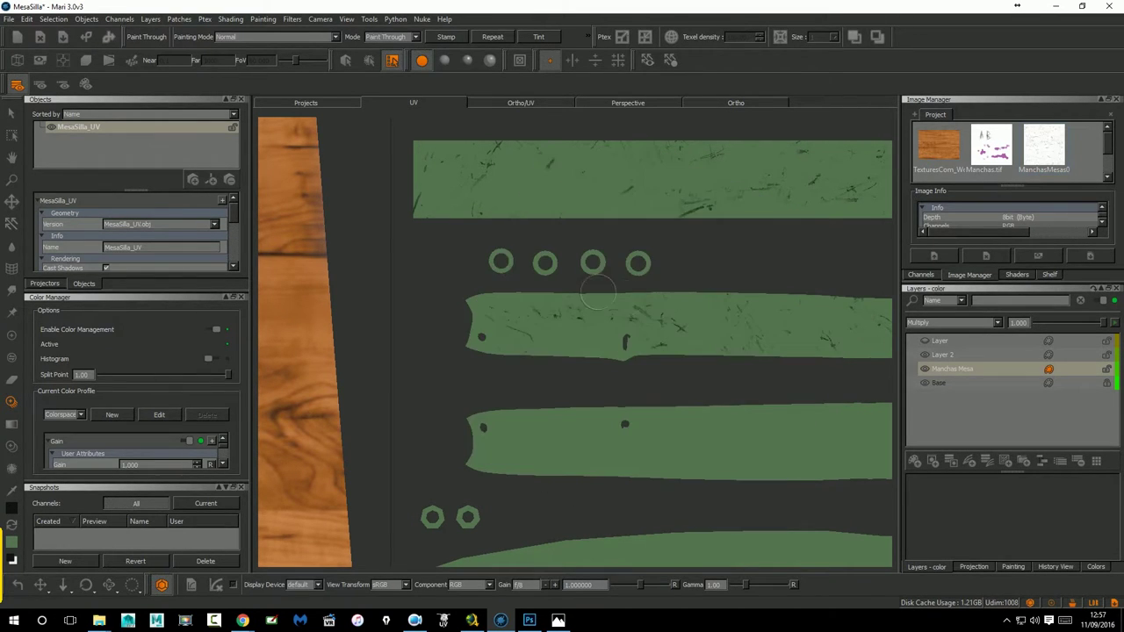
{"action": "left_click", "coordinate": [660, 341]}
{"action": "middle_click_drag", "start_coordinate": [699, 375], "coordinate": [416, 342]}
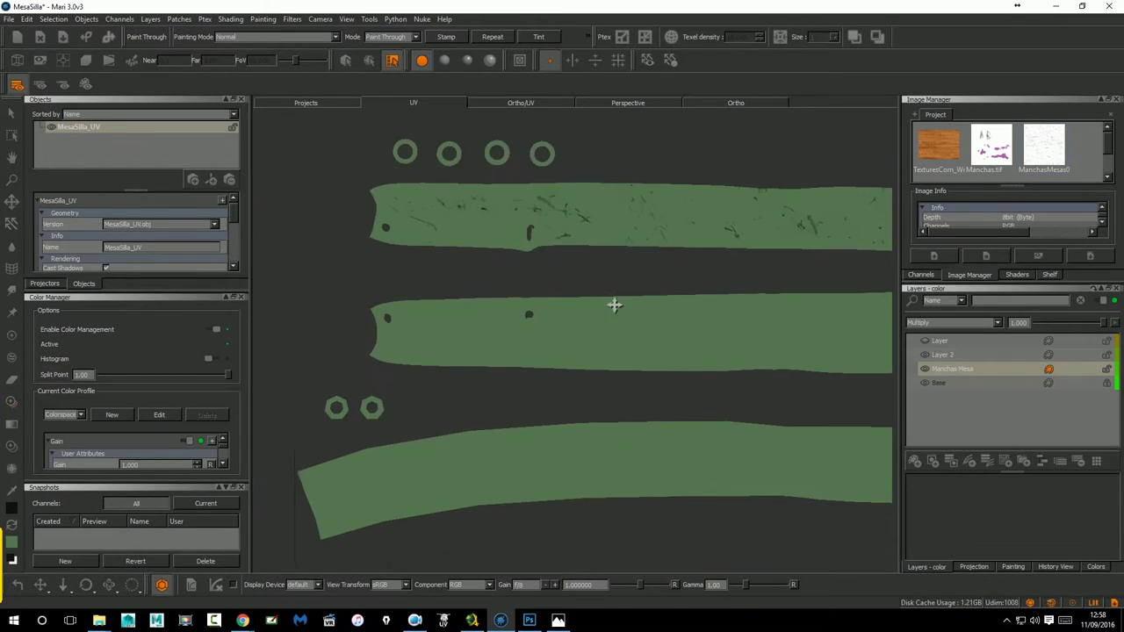
{"action": "left_click_drag", "start_coordinate": [415, 342], "coordinate": [615, 395]}
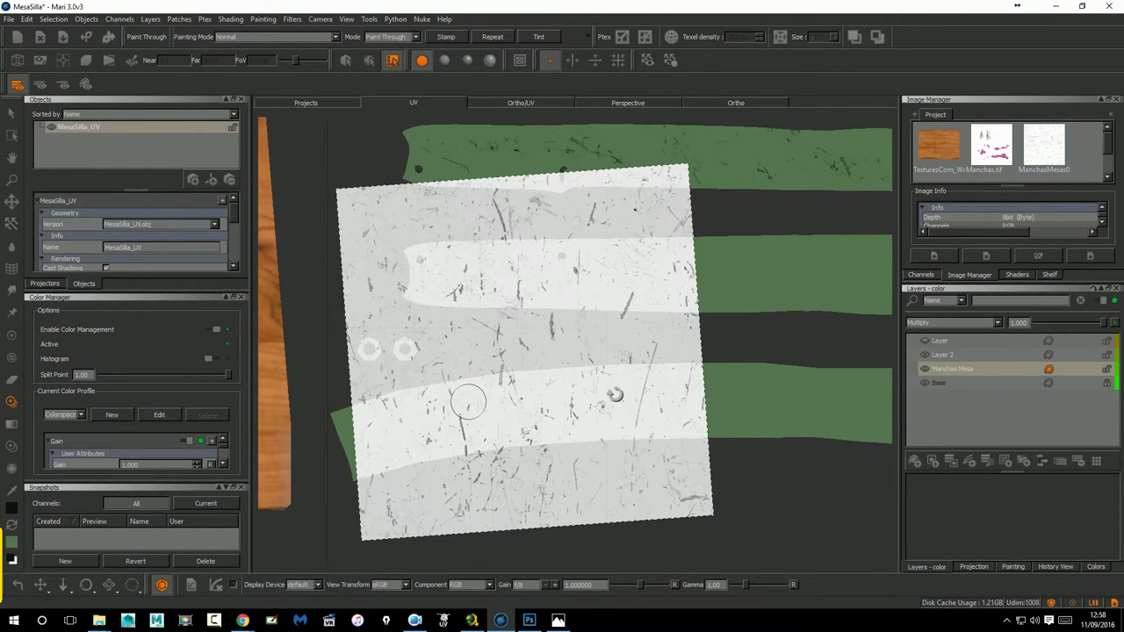
{"action": "left_click_drag", "start_coordinate": [483, 327], "coordinate": [465, 262]}
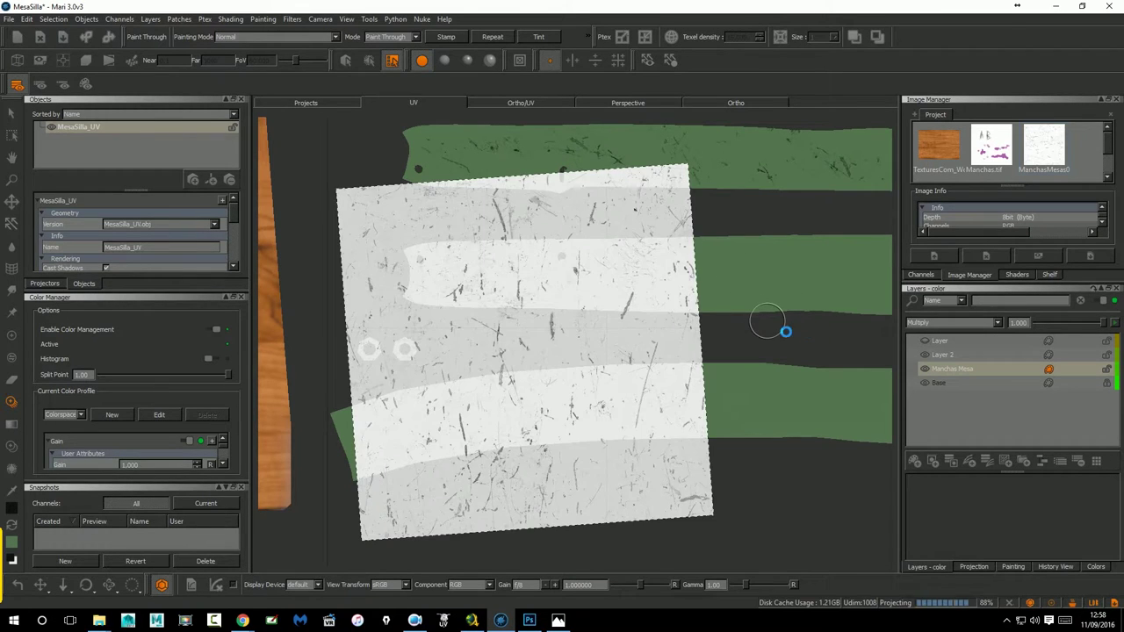
Rotate and slide the scratch image, projecting it onto the remaining strips.
{"action": "middle_click_drag", "start_coordinate": [769, 324], "coordinate": [605, 363]}
{"action": "mouse_move", "coordinate": [578, 425]}
{"action": "left_mouse_down", "text": "ctrl"}
{"action": "mouse_move", "coordinate": [401, 313]}
{"action": "mouse_move", "coordinate": [501, 307]}
{"action": "left_mouse_up", "text": "ctrl"}
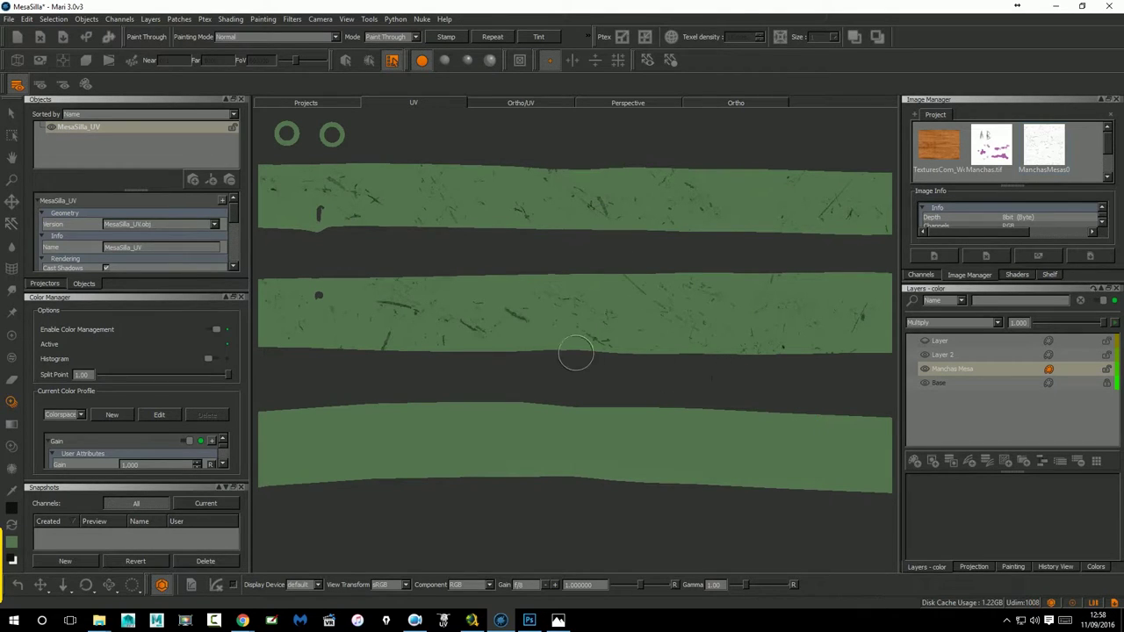
{"action": "middle_click_drag", "start_coordinate": [447, 378], "coordinate": [447, 328]}
{"action": "scroll", "coordinate": [527, 342], "scroll_direction": "down", "scroll_amount": 3}
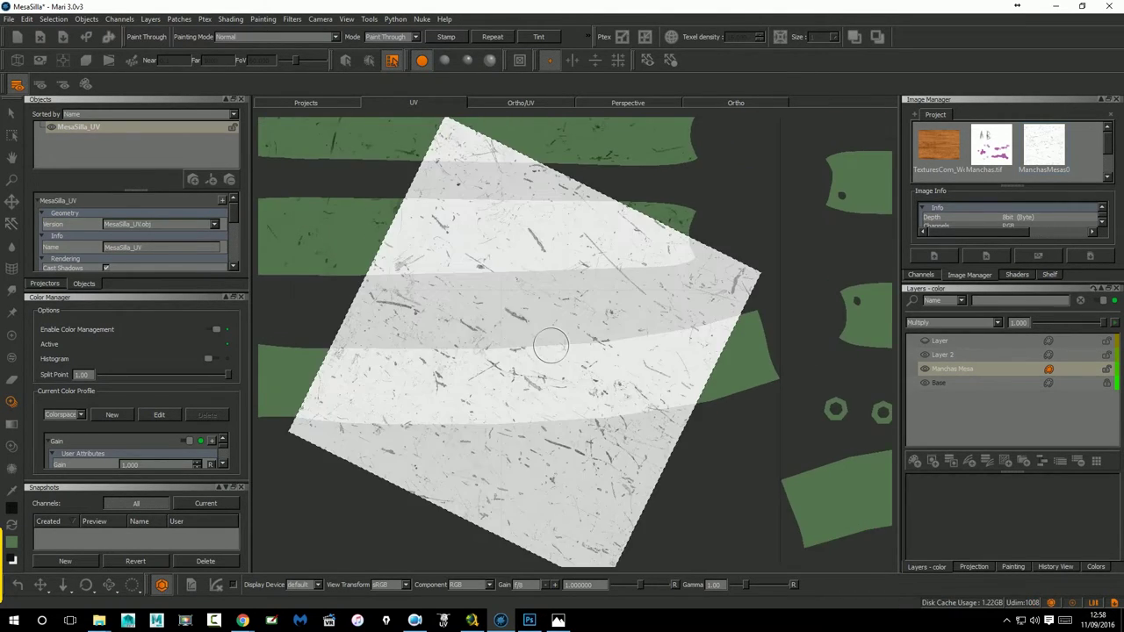
{"action": "left_click_drag", "start_coordinate": [579, 388], "coordinate": [703, 330], "text": "ctrl"}
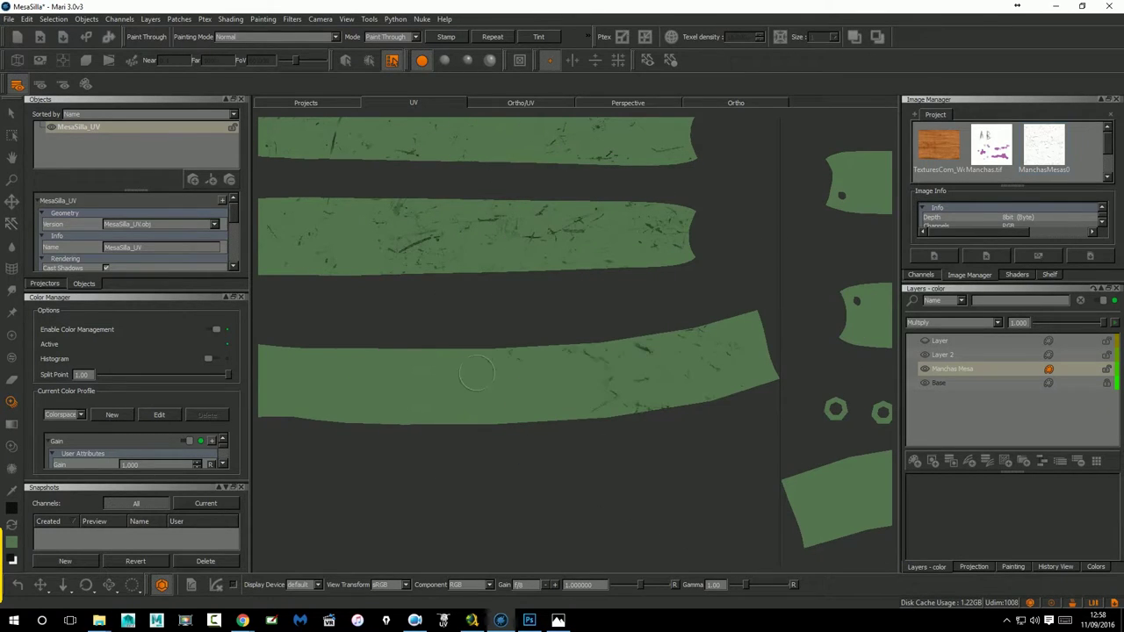
{"action": "key", "text": "b"}
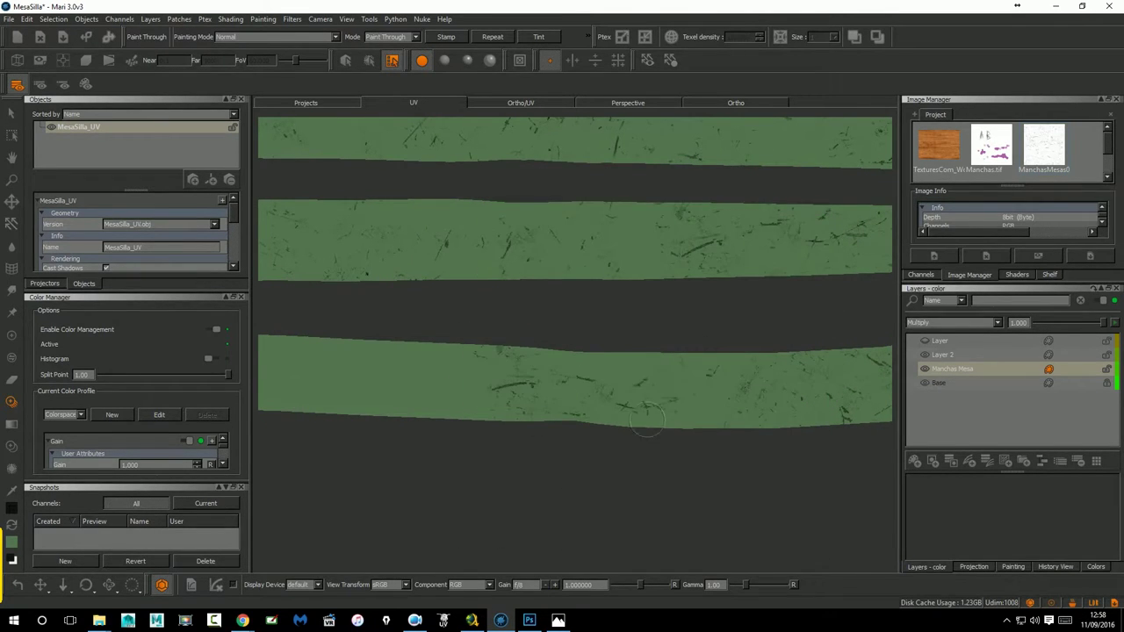
{"action": "key", "text": "b"}
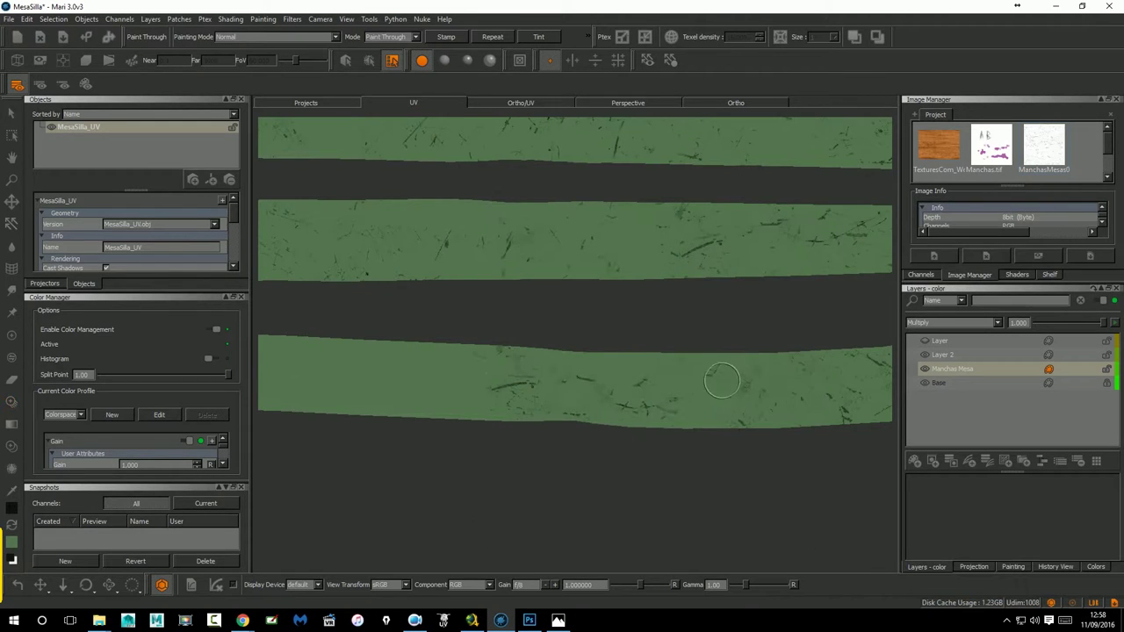
Bake a large diamond-angled scratch image onto the strips, then orbit the 3D desk model.
{"action": "mouse_move", "coordinate": [729, 411]}
{"action": "left_mouse_down"}
{"action": "mouse_move", "coordinate": [669, 407]}
{"action": "mouse_move", "coordinate": [688, 374]}
{"action": "left_mouse_up"}
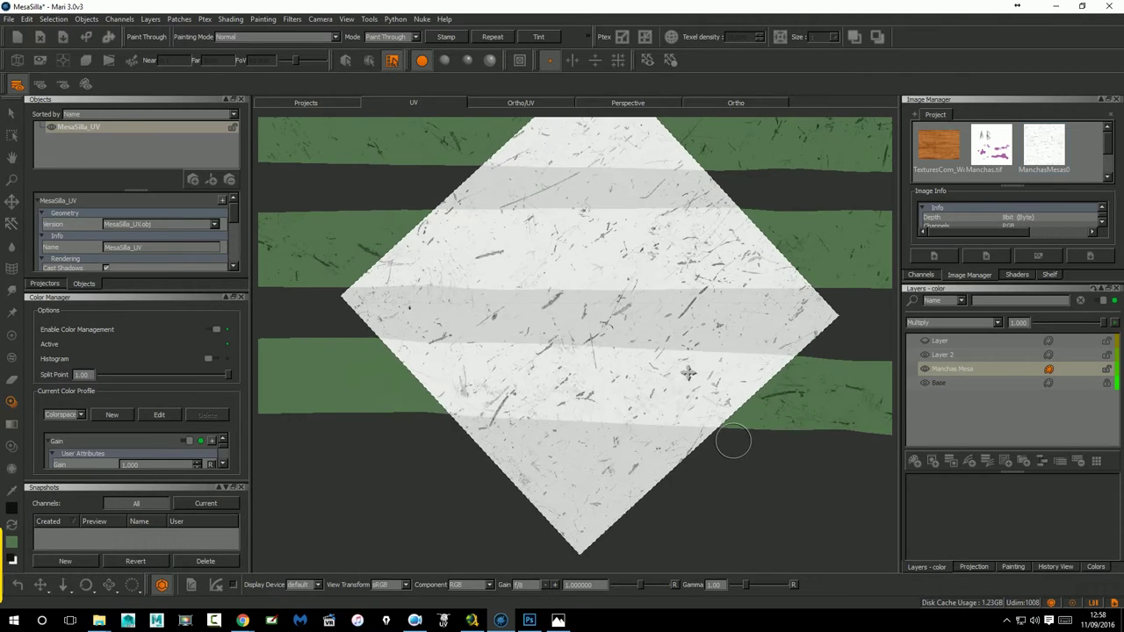
{"action": "key", "text": "b"}
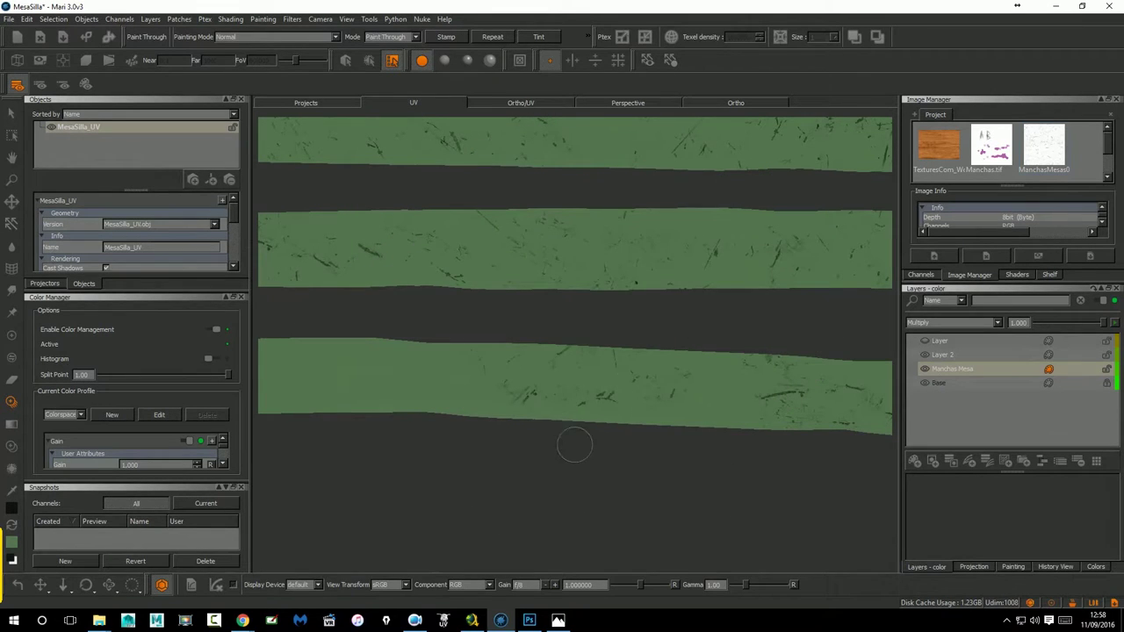
{"action": "key", "text": "ctrl+z"}
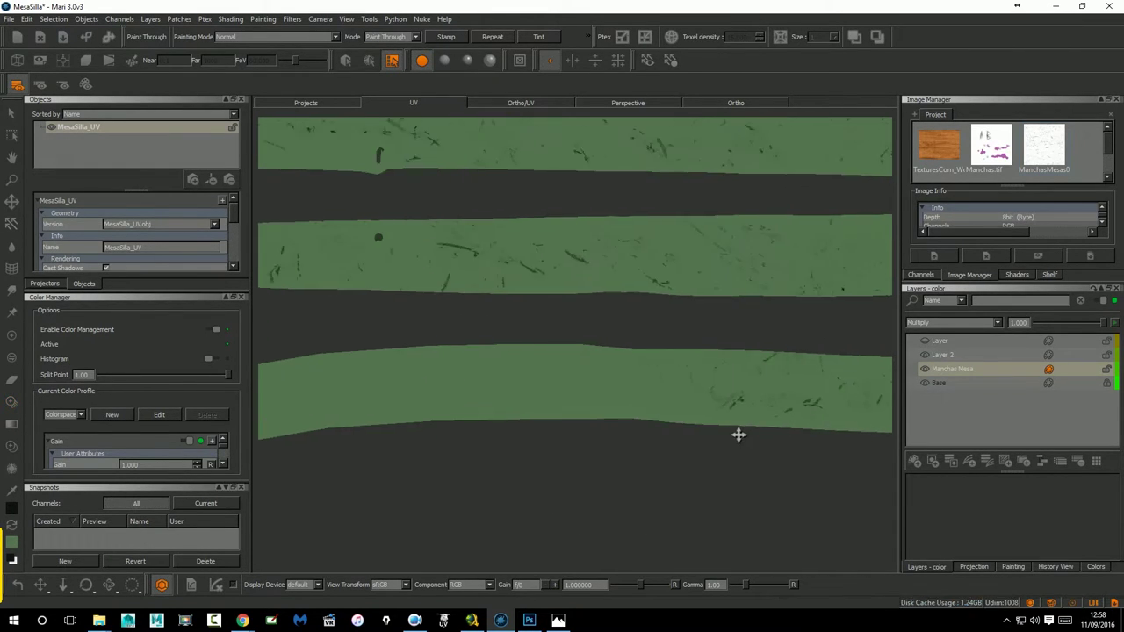
{"action": "key", "text": "b"}
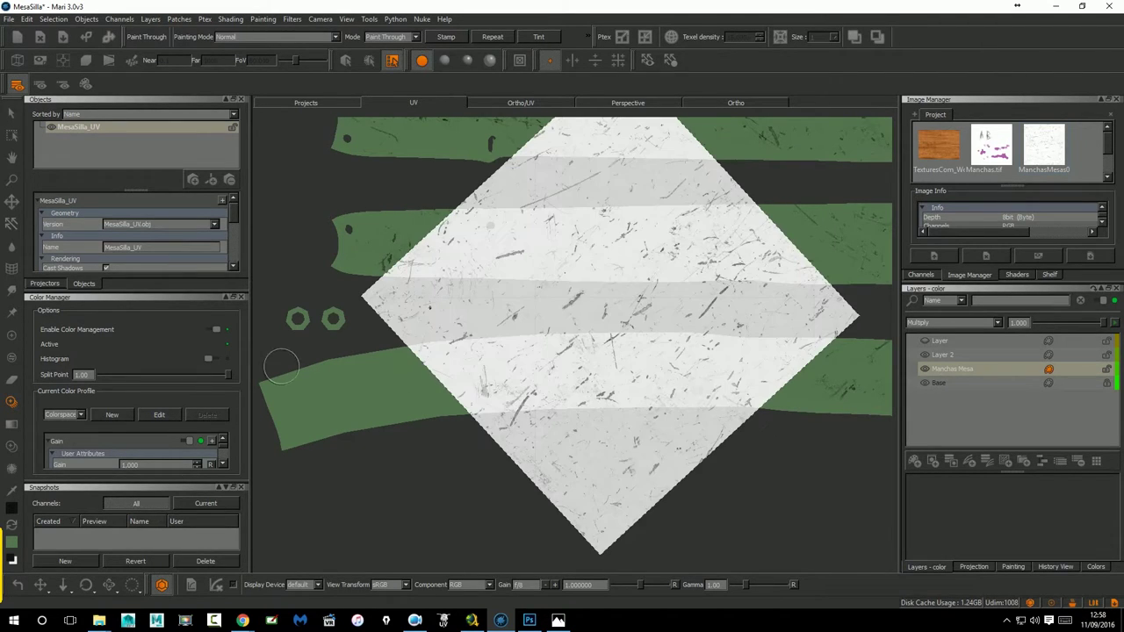
{"action": "middle_click_drag", "start_coordinate": [617, 404], "coordinate": [596, 392]}
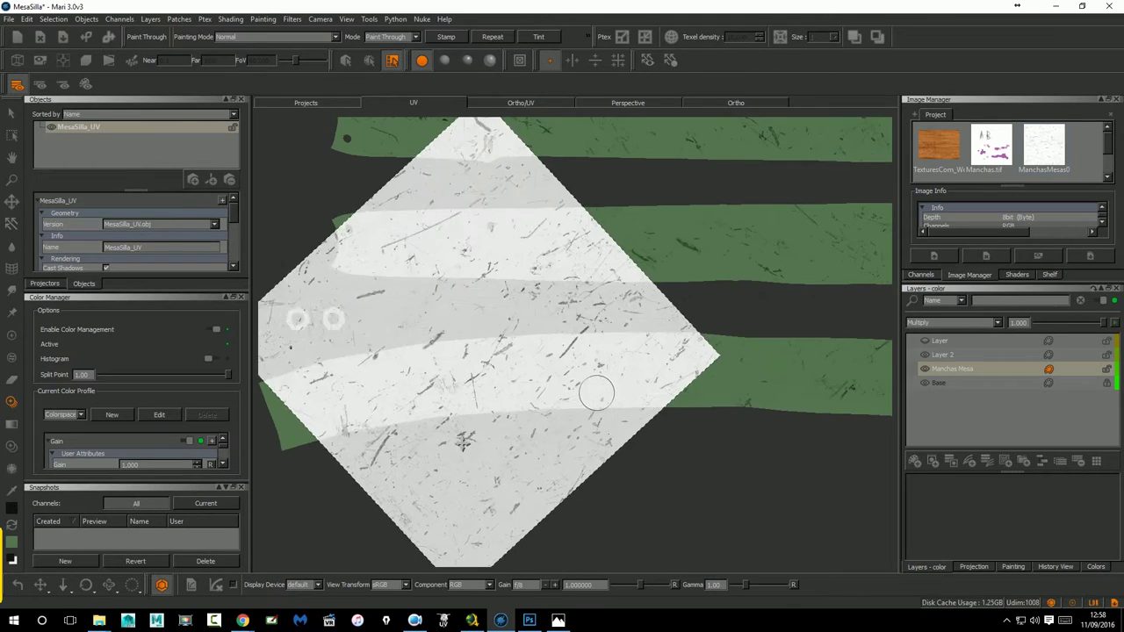
{"action": "key", "text": "b"}
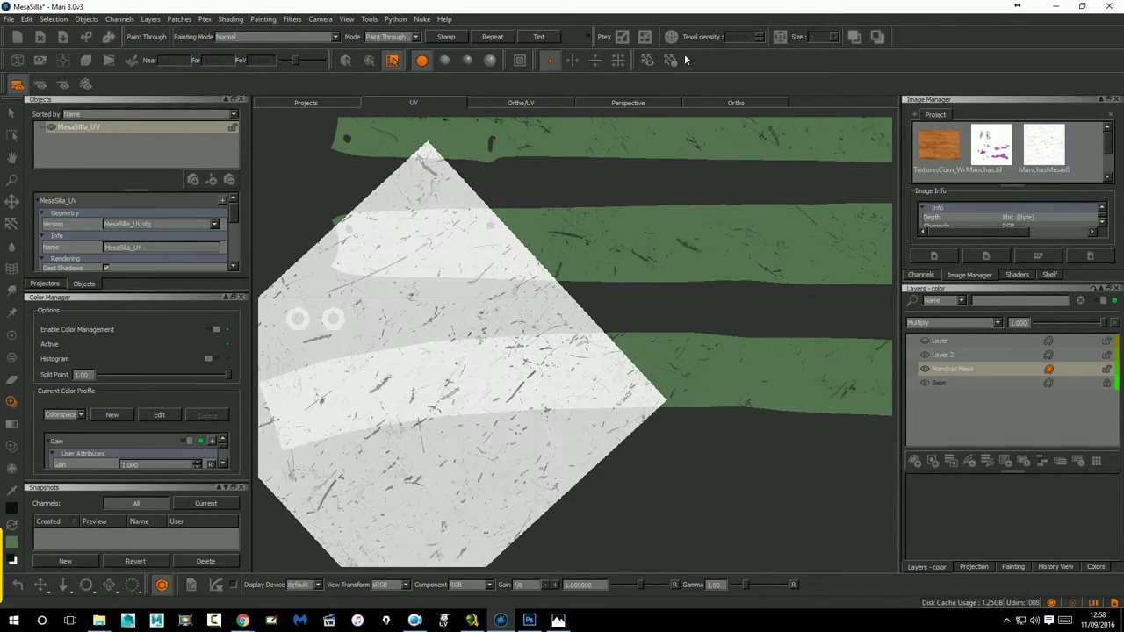
{"action": "left_click", "coordinate": [703, 103]}
{"action": "mouse_move", "coordinate": [752, 311]}
{"action": "left_mouse_down", "text": "alt"}
{"action": "mouse_move", "coordinate": [776, 419]}
{"action": "mouse_move", "coordinate": [728, 409]}
{"action": "mouse_move", "coordinate": [655, 296]}
{"action": "mouse_move", "coordinate": [580, 371]}
{"action": "mouse_move", "coordinate": [563, 371]}
{"action": "mouse_move", "coordinate": [586, 358]}
{"action": "left_mouse_up", "text": "alt"}
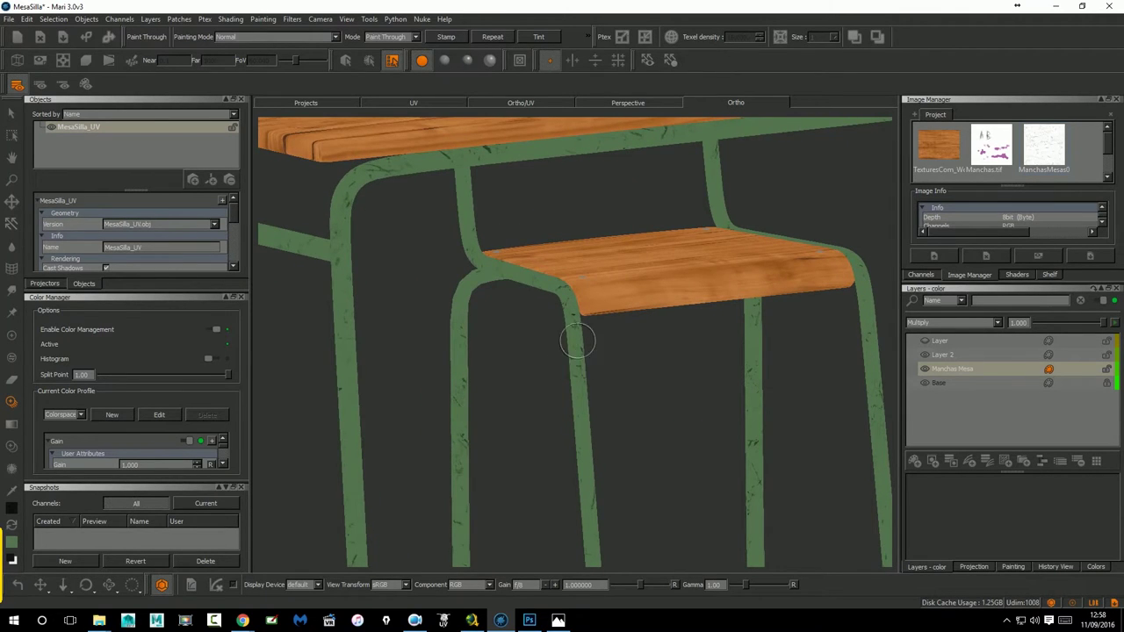
Change the viewport shading, compare with the desk reference photos, and return to the model.
{"action": "left_click", "coordinate": [445, 60]}
{"action": "mouse_move", "coordinate": [676, 319]}
{"action": "left_mouse_down", "text": "alt"}
{"action": "mouse_move", "coordinate": [782, 391]}
{"action": "mouse_move", "coordinate": [805, 376]}
{"action": "mouse_move", "coordinate": [828, 394]}
{"action": "mouse_move", "coordinate": [771, 427]}
{"action": "left_mouse_up", "text": "alt"}
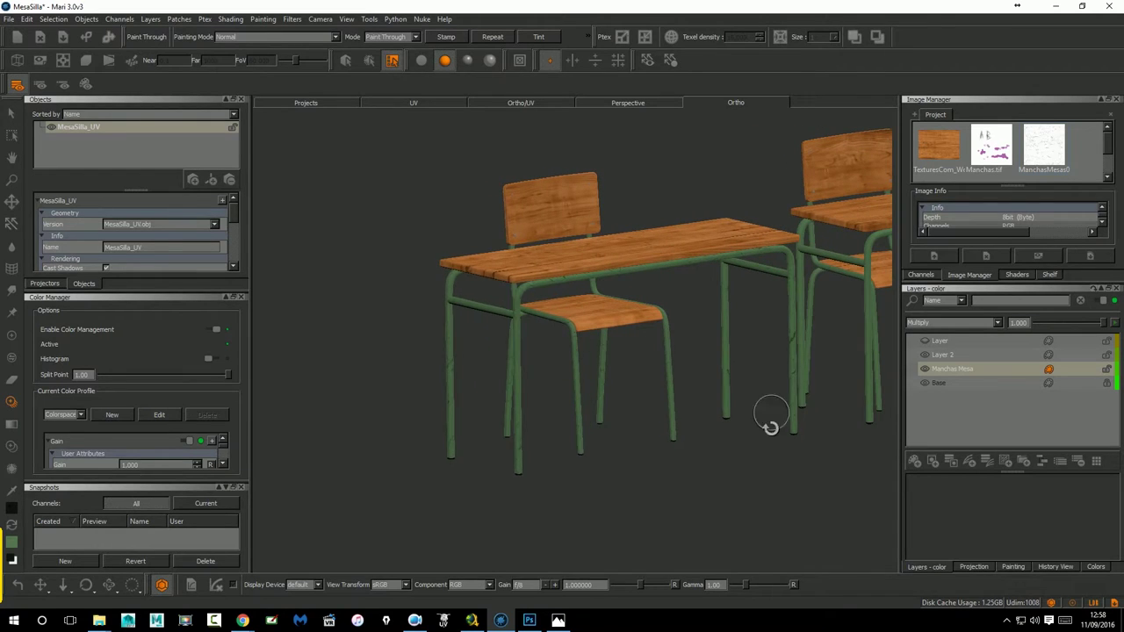
{"action": "left_click", "coordinate": [558, 620]}
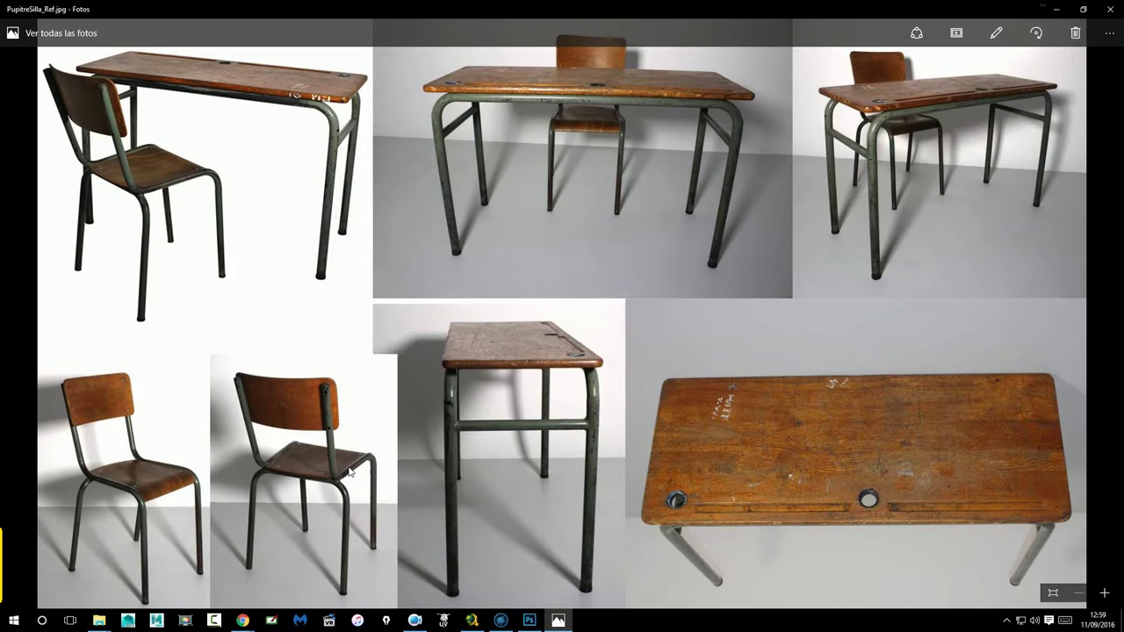
{"action": "left_click", "coordinate": [558, 621]}
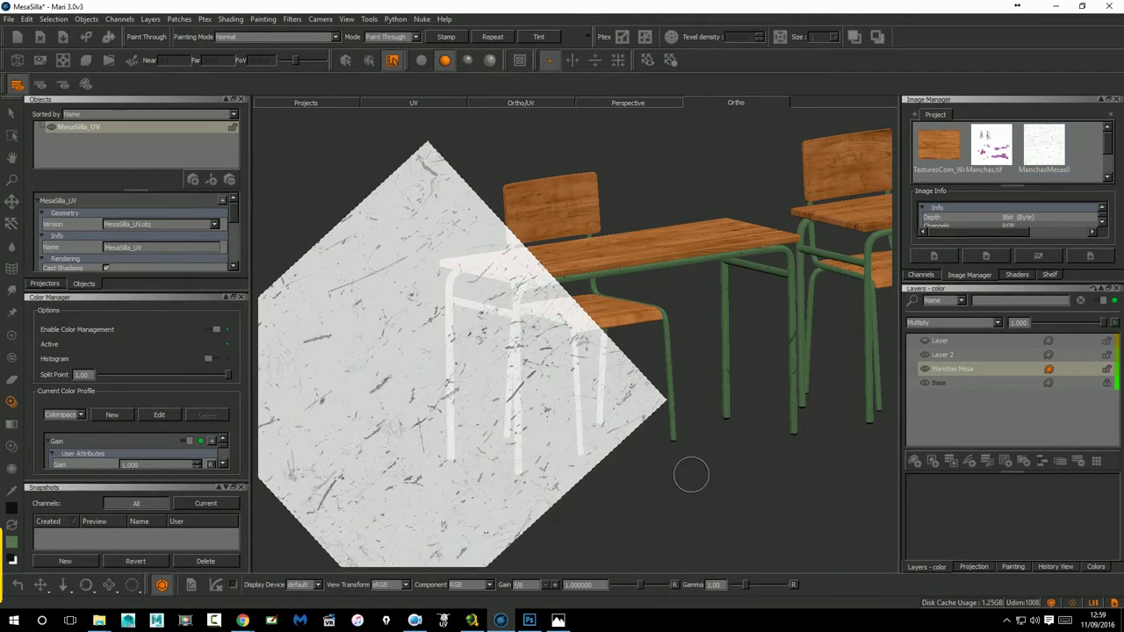
Switch from the desks view to the UV layout and frame the green leg strips.
{"action": "mouse_move", "coordinate": [795, 369]}
{"action": "left_mouse_down", "text": "alt"}
{"action": "mouse_move", "coordinate": [765, 378]}
{"action": "mouse_move", "coordinate": [782, 381]}
{"action": "mouse_move", "coordinate": [787, 355]}
{"action": "mouse_move", "coordinate": [524, 369]}
{"action": "left_mouse_up", "text": "alt"}
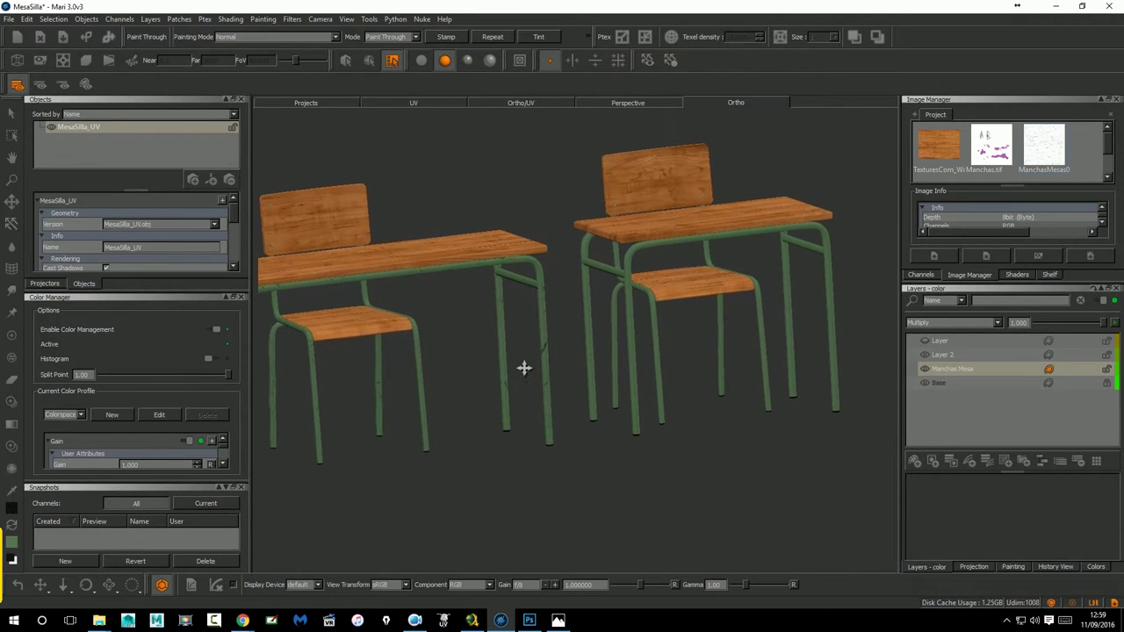
{"action": "left_click", "coordinate": [549, 59]}
{"action": "left_click", "coordinate": [439, 102]}
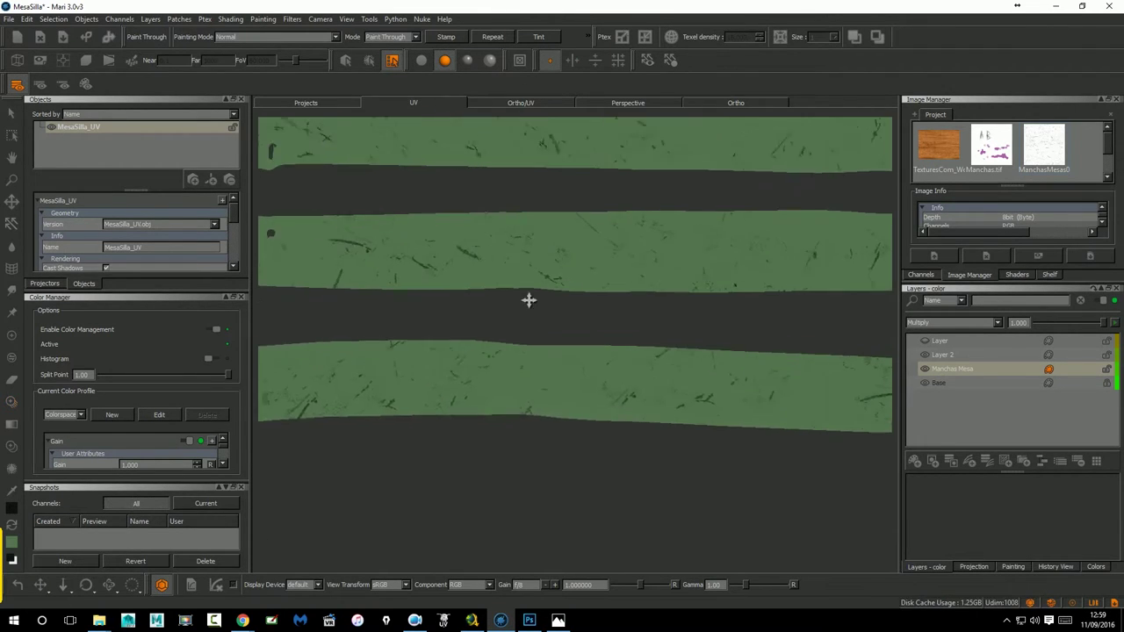
{"action": "scroll", "coordinate": [529, 299], "scroll_direction": "down", "scroll_amount": 5}
{"action": "middle_click_drag", "start_coordinate": [748, 293], "coordinate": [623, 306], "text": "alt"}
{"action": "right_click_drag", "start_coordinate": [622, 306], "coordinate": [720, 303], "text": "alt"}
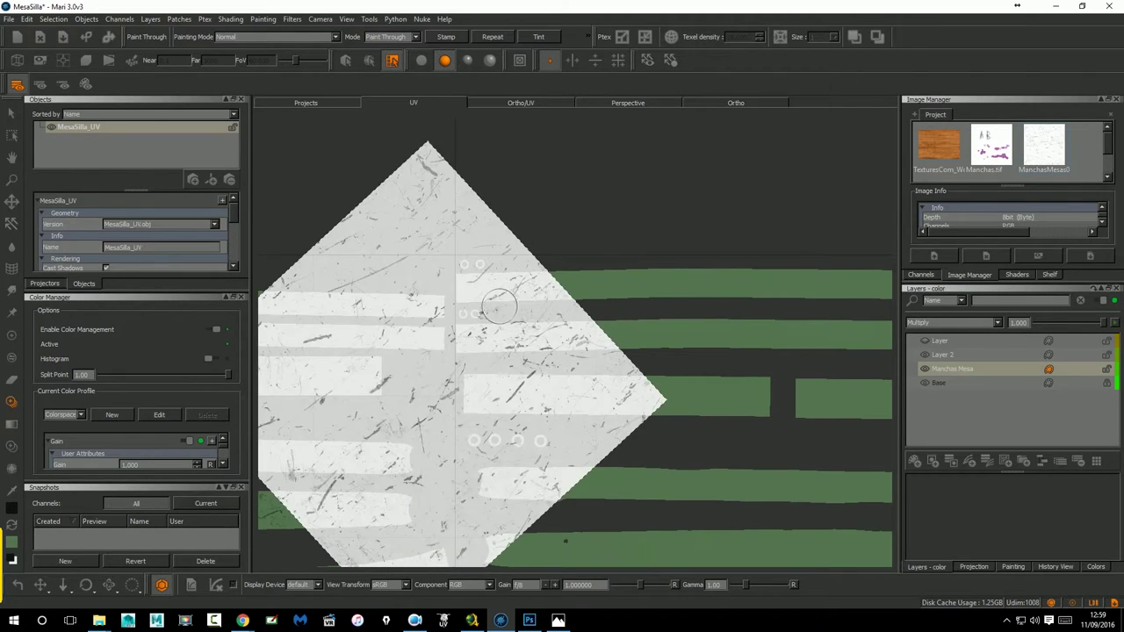
Rotate and enlarge the scratch image, then paint it onto the top green strip and second strip's end.
{"action": "left_click", "coordinate": [499, 305]}
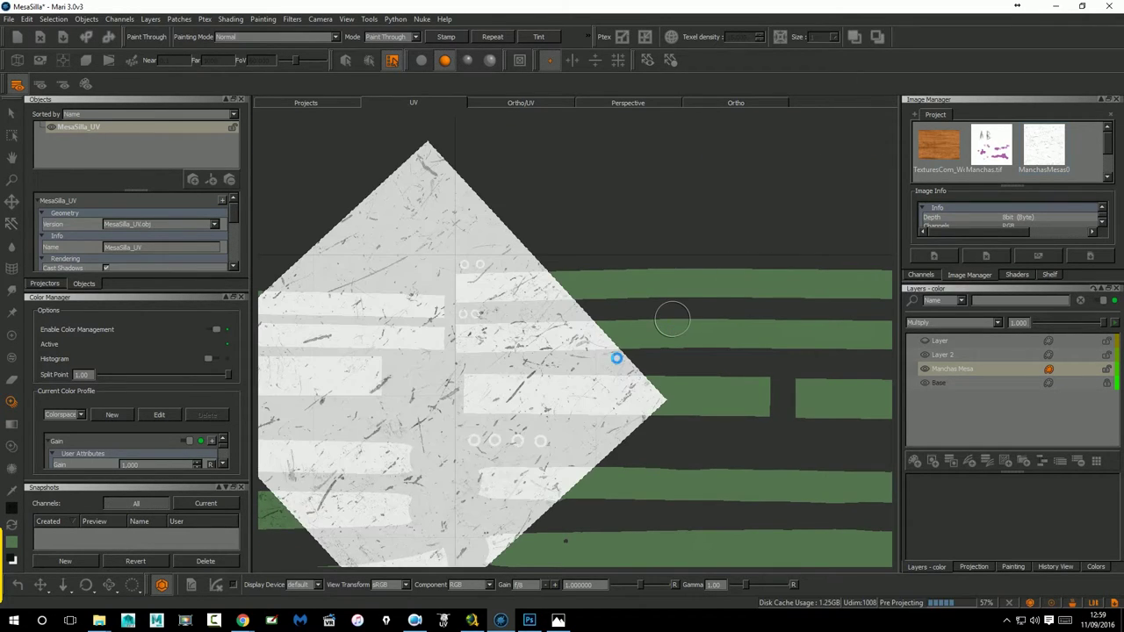
{"action": "mouse_move", "coordinate": [657, 343]}
{"action": "middle_mouse_down"}
{"action": "mouse_move", "coordinate": [594, 357]}
{"action": "mouse_move", "coordinate": [510, 327]}
{"action": "middle_mouse_up"}
{"action": "scroll", "coordinate": [595, 357], "scroll_direction": "up", "scroll_amount": 1}
{"action": "left_click", "coordinate": [567, 287]}
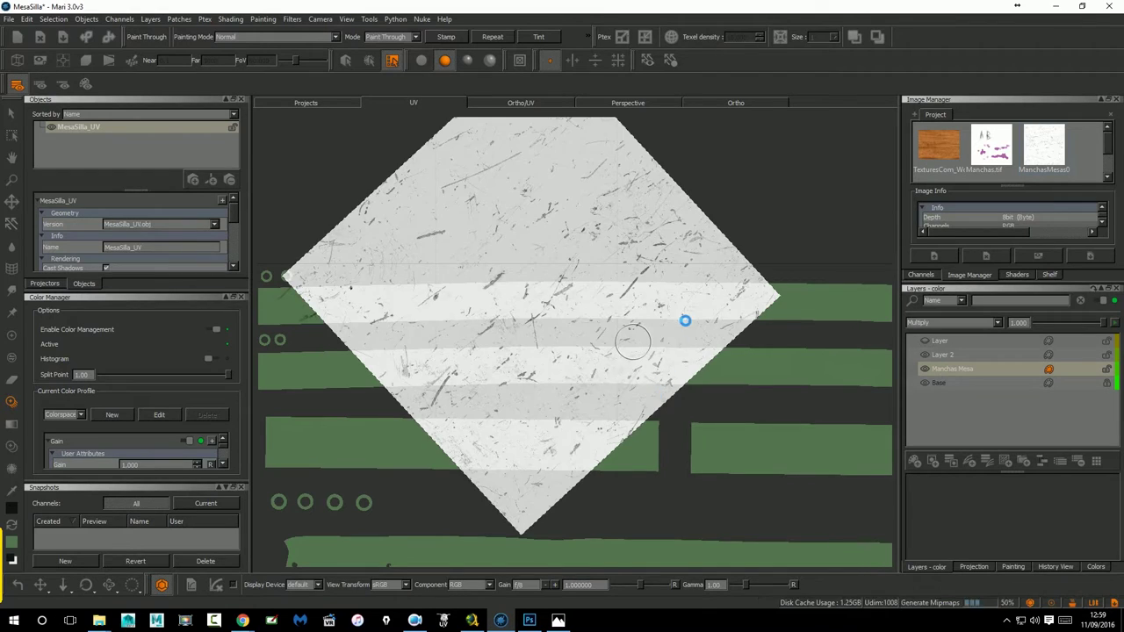
{"action": "left_click_drag", "start_coordinate": [670, 384], "coordinate": [813, 379]}
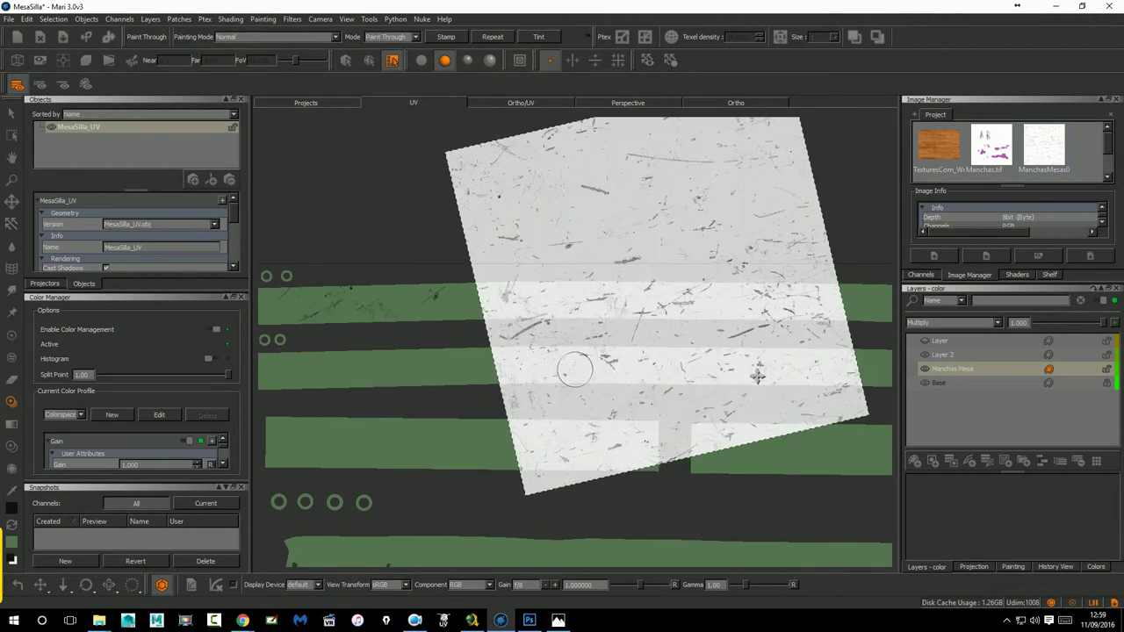
{"action": "left_click_drag", "start_coordinate": [622, 289], "coordinate": [713, 285]}
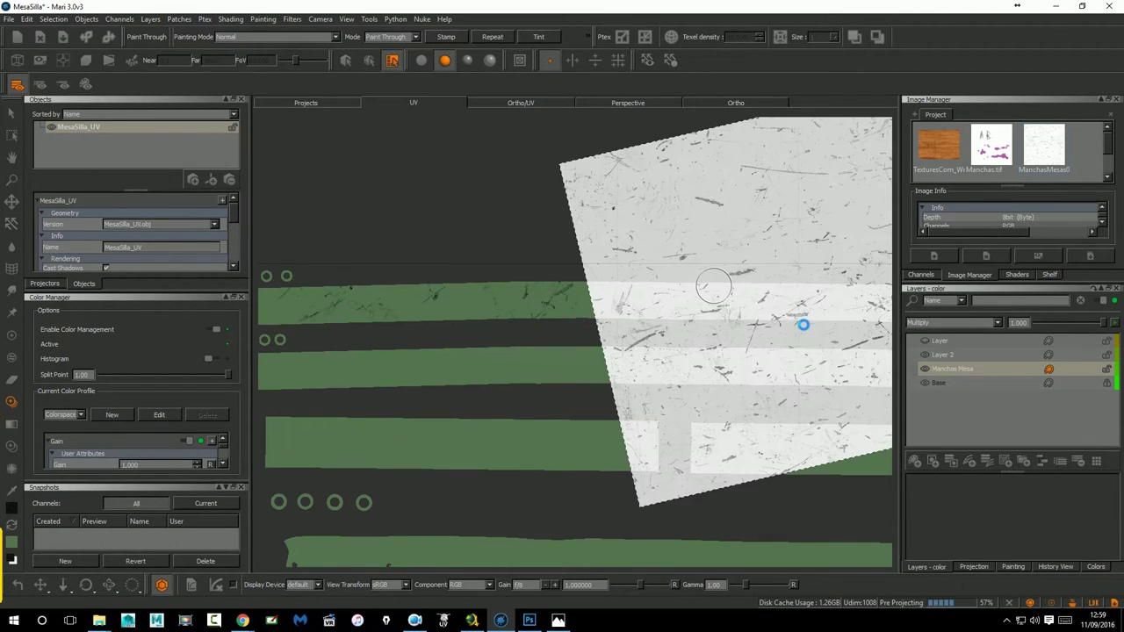
{"action": "left_click_drag", "start_coordinate": [803, 313], "coordinate": [351, 301]}
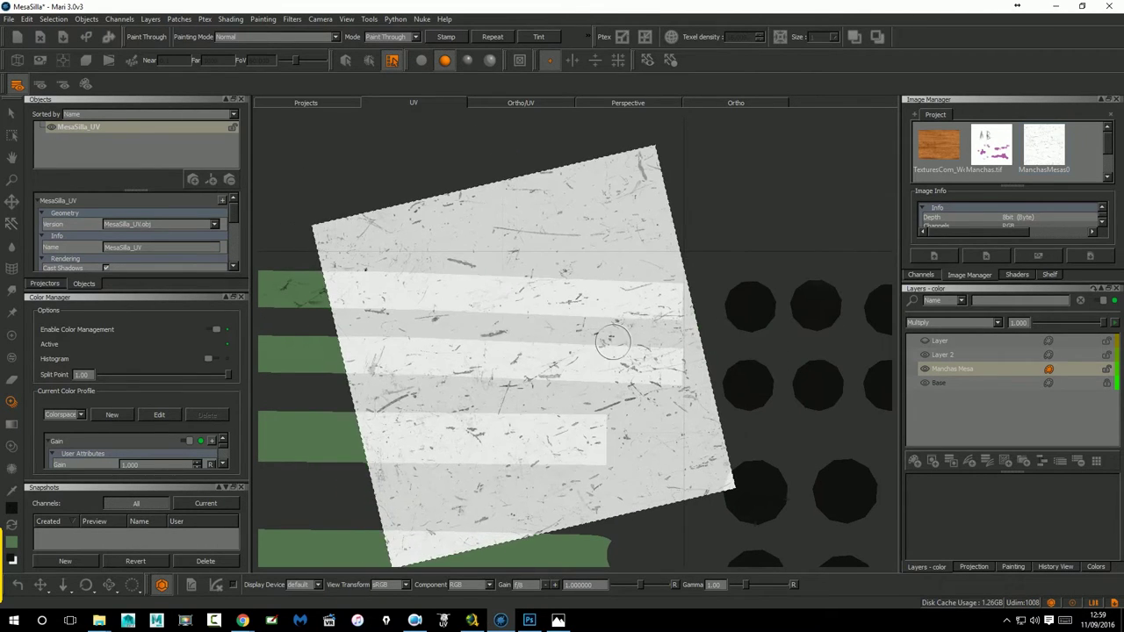
{"action": "left_click_drag", "start_coordinate": [299, 294], "coordinate": [667, 302]}
{"action": "left_click_drag", "start_coordinate": [565, 396], "coordinate": [620, 401]}
Reposition and rotate the scratch image over further green stripes, paint them and bake.
{"action": "left_click_drag", "start_coordinate": [548, 389], "coordinate": [448, 373]}
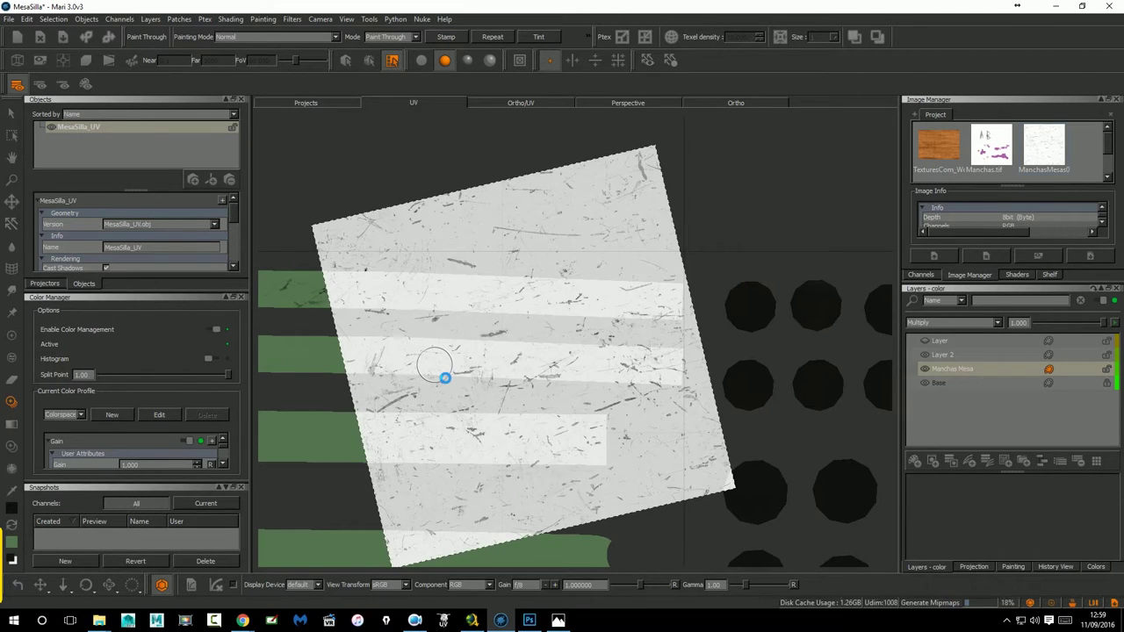
{"action": "left_click_drag", "start_coordinate": [725, 371], "coordinate": [467, 330]}
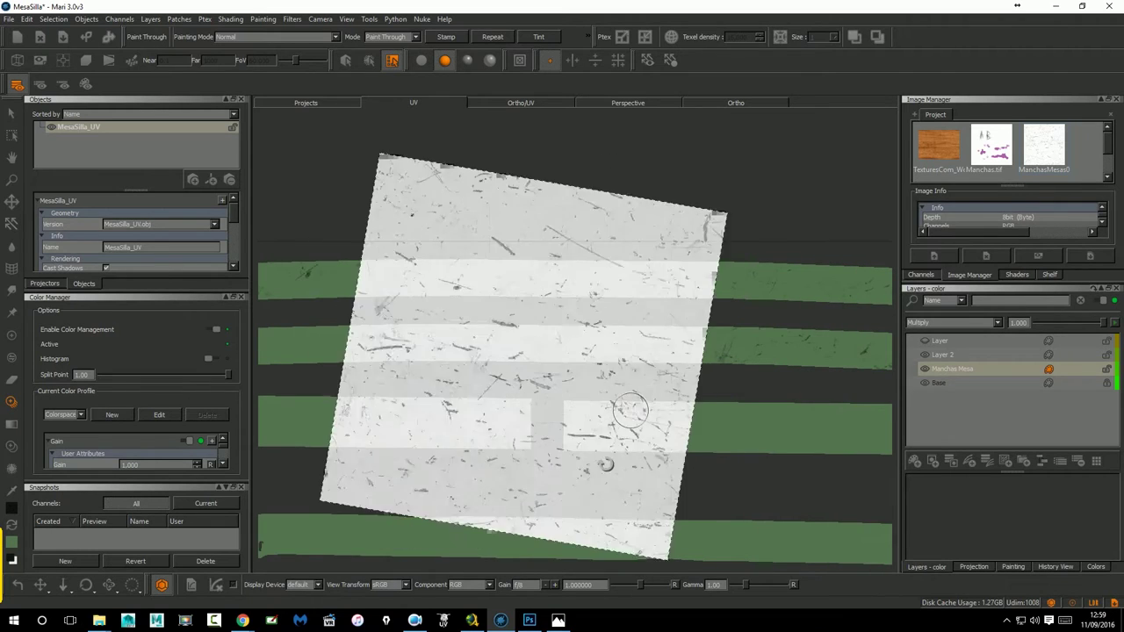
{"action": "mouse_move", "coordinate": [695, 325]}
{"action": "left_mouse_down"}
{"action": "mouse_move", "coordinate": [660, 341]}
{"action": "mouse_move", "coordinate": [475, 330]}
{"action": "left_mouse_up"}
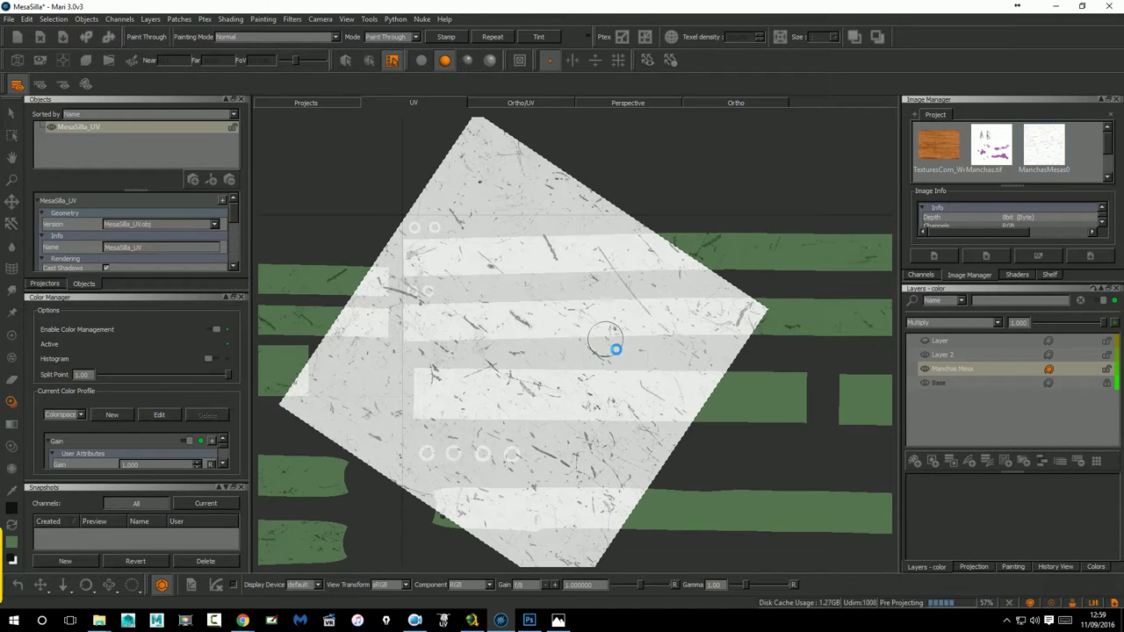
{"action": "mouse_move", "coordinate": [620, 376]}
{"action": "middle_mouse_down"}
{"action": "mouse_move", "coordinate": [625, 352]}
{"action": "mouse_move", "coordinate": [586, 291]}
{"action": "middle_mouse_up"}
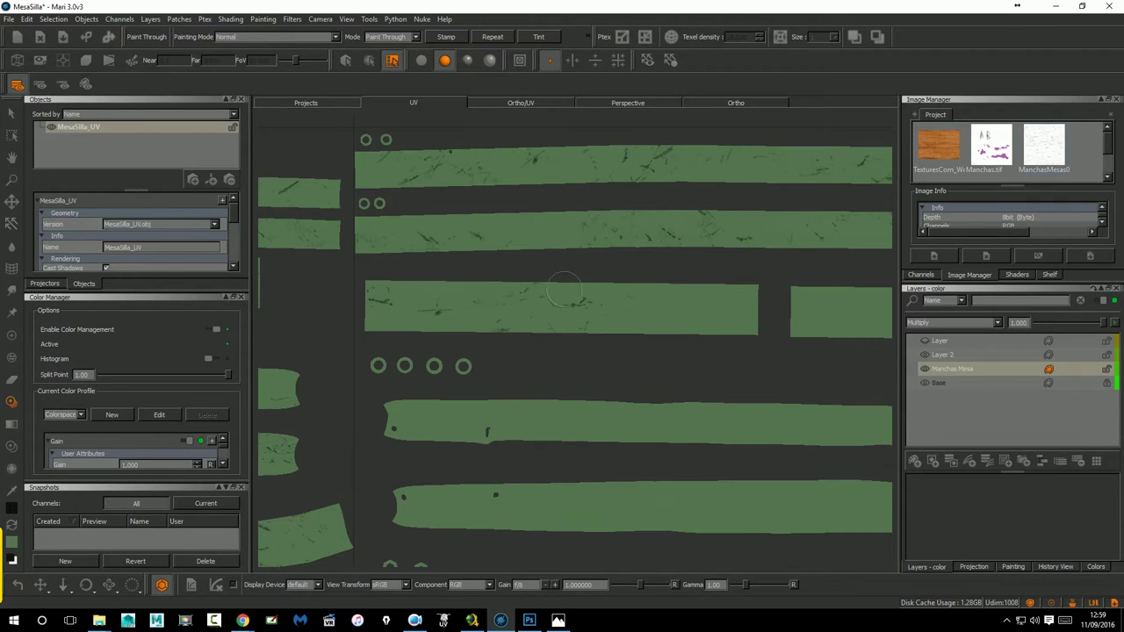
{"action": "left_click_drag", "start_coordinate": [714, 300], "coordinate": [783, 330]}
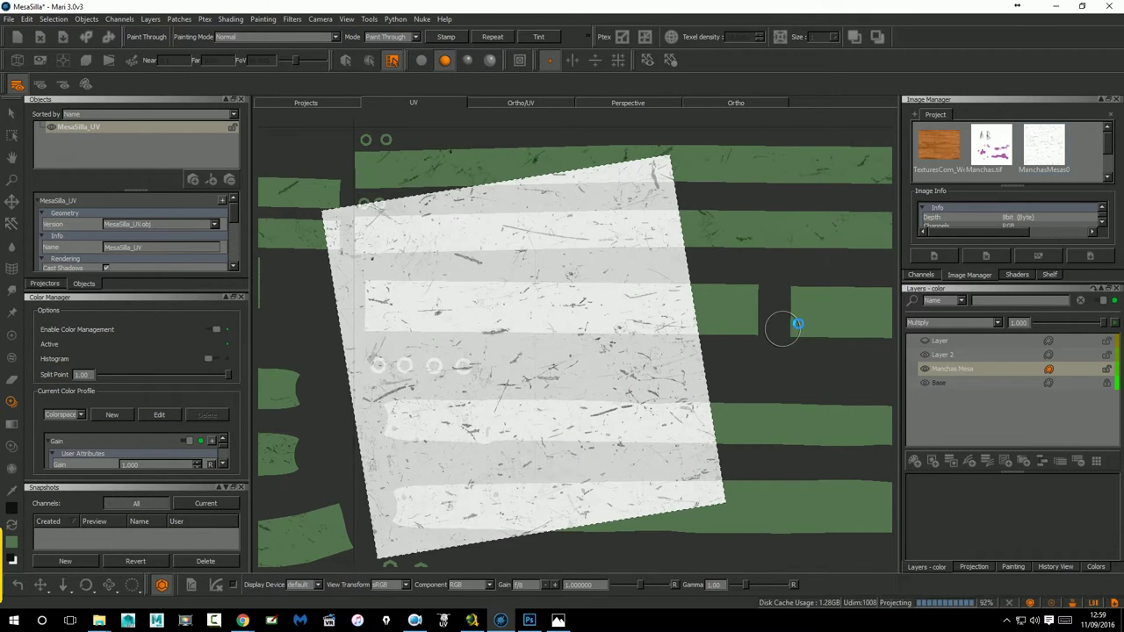
{"action": "middle_click_drag", "start_coordinate": [782, 320], "coordinate": [357, 346]}
{"action": "mouse_move", "coordinate": [356, 346]}
{"action": "left_mouse_down"}
{"action": "mouse_move", "coordinate": [604, 401]}
{"action": "mouse_move", "coordinate": [704, 338]}
{"action": "left_mouse_up"}
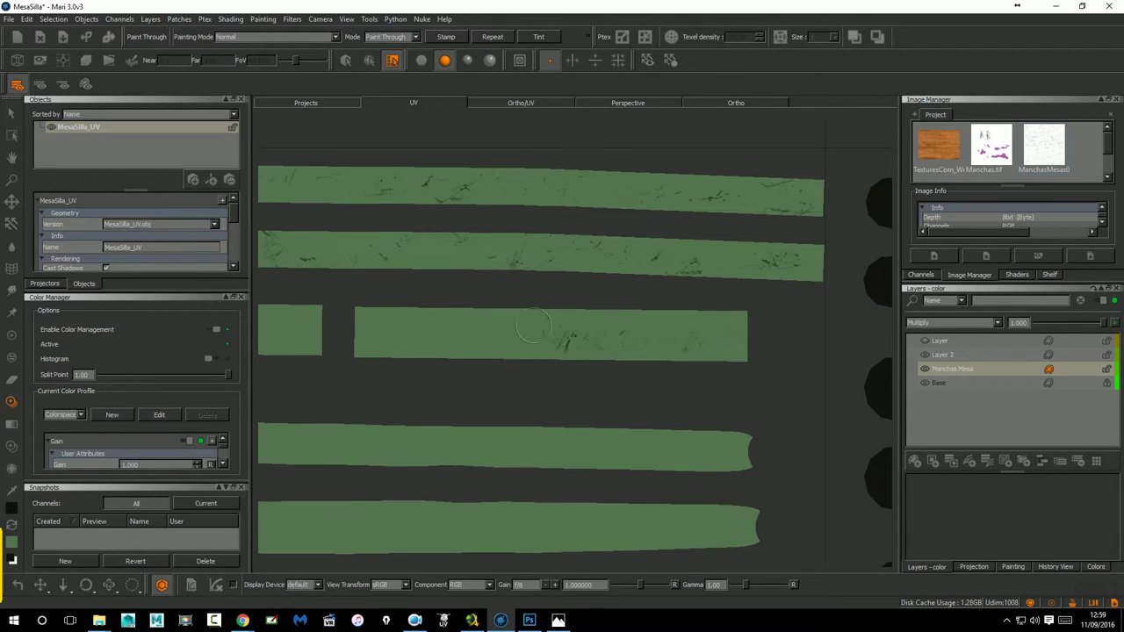
{"action": "left_click_drag", "start_coordinate": [467, 327], "coordinate": [621, 290]}
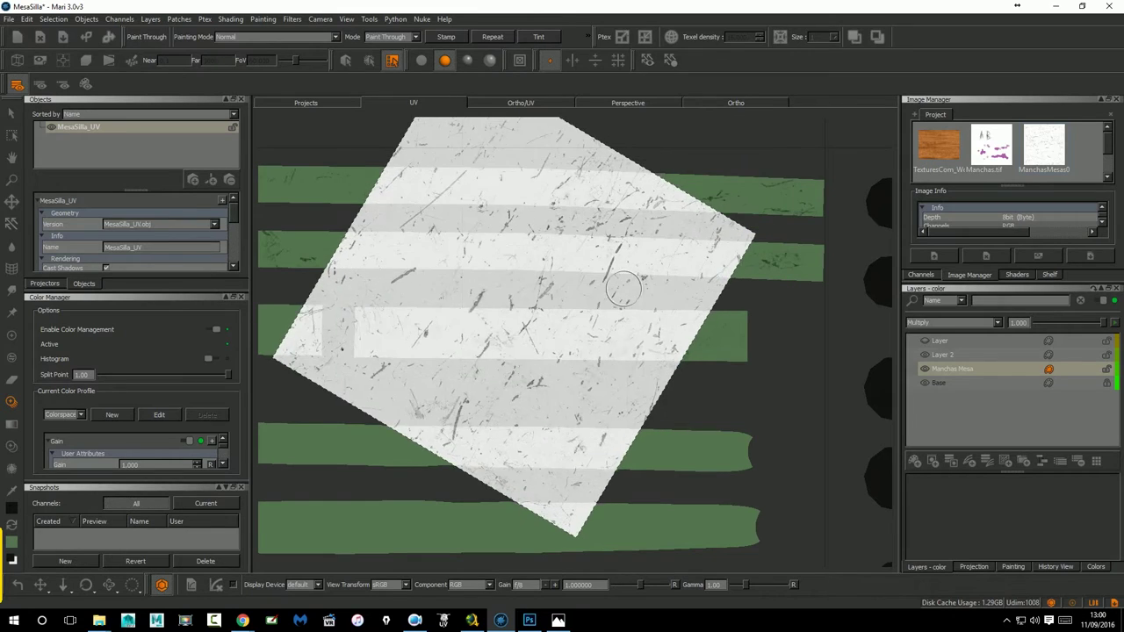
{"action": "key", "text": "b"}
{"action": "left_click_drag", "start_coordinate": [388, 312], "coordinate": [544, 301]}
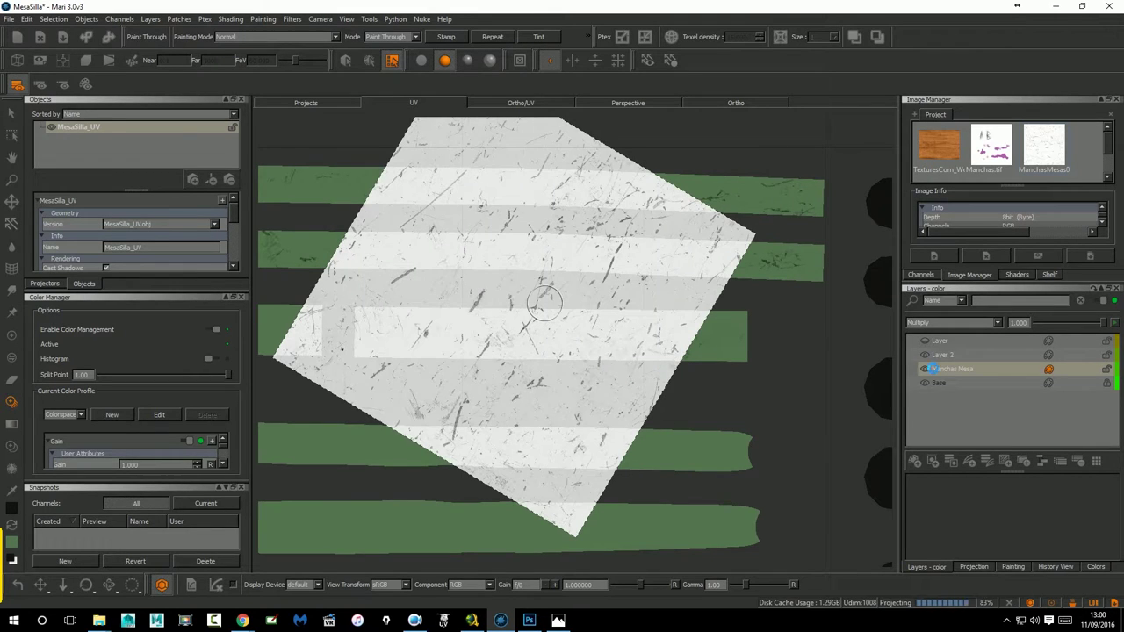
Tilt the scratch image shallower and extend the scratches across the long green stripes.
{"action": "middle_click_drag", "start_coordinate": [753, 419], "coordinate": [717, 326]}
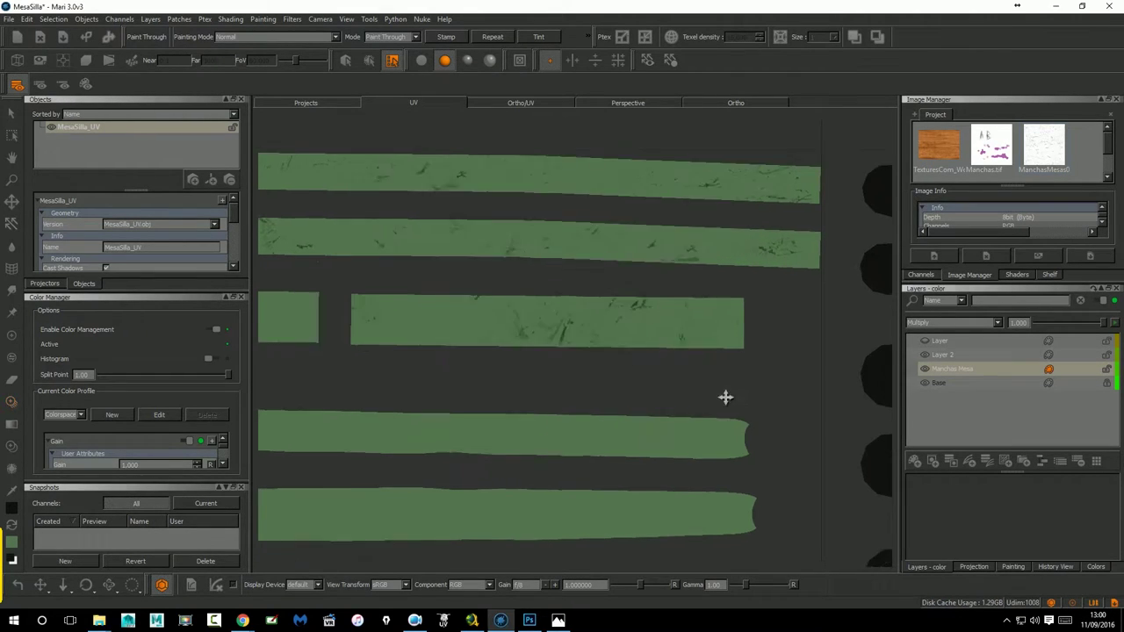
{"action": "scroll", "coordinate": [717, 327], "scroll_direction": "up", "scroll_amount": 2}
{"action": "mouse_move", "coordinate": [763, 352]}
{"action": "left_mouse_down", "text": "ctrl"}
{"action": "mouse_move", "coordinate": [745, 423]}
{"action": "mouse_move", "coordinate": [727, 383]}
{"action": "left_mouse_up", "text": "ctrl"}
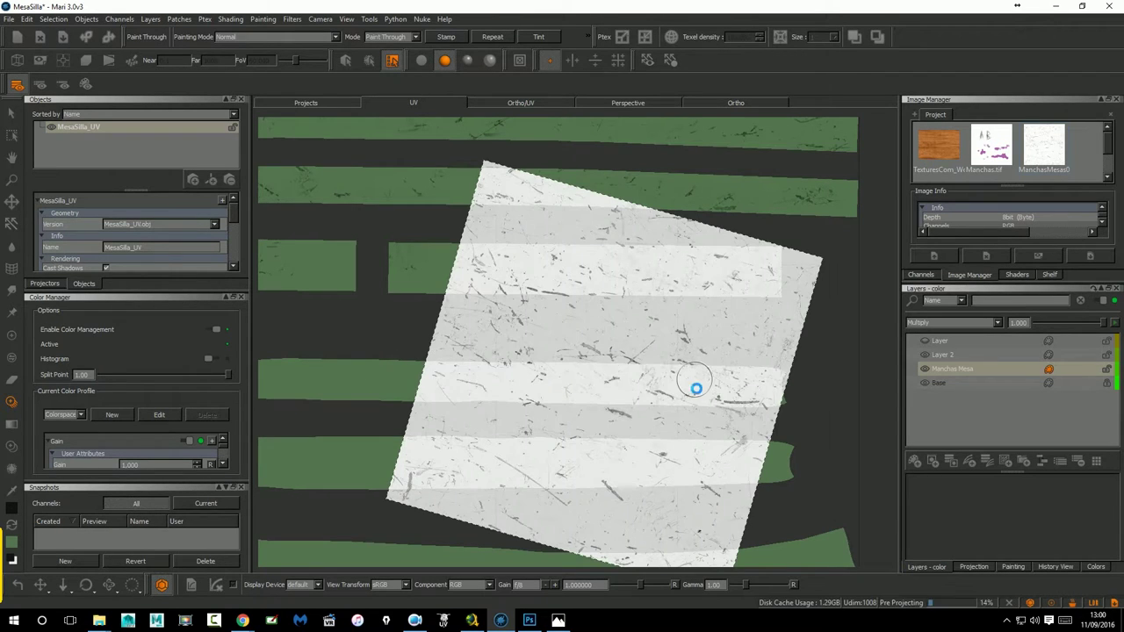
{"action": "middle_click_drag", "start_coordinate": [597, 400], "coordinate": [835, 397]}
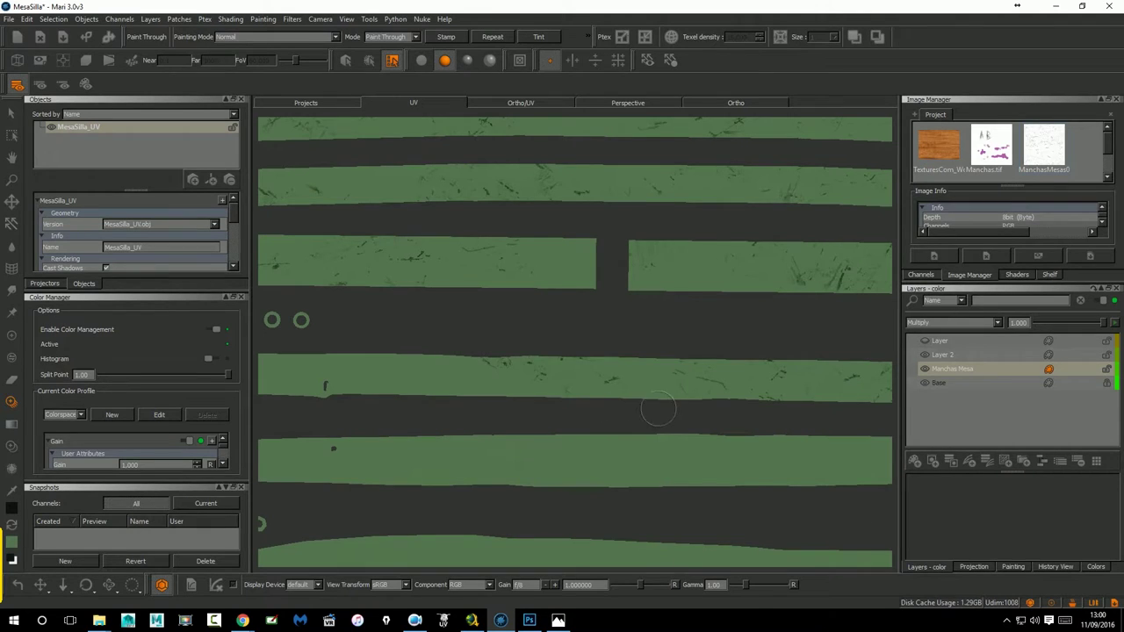
{"action": "key", "text": "ctrl"}
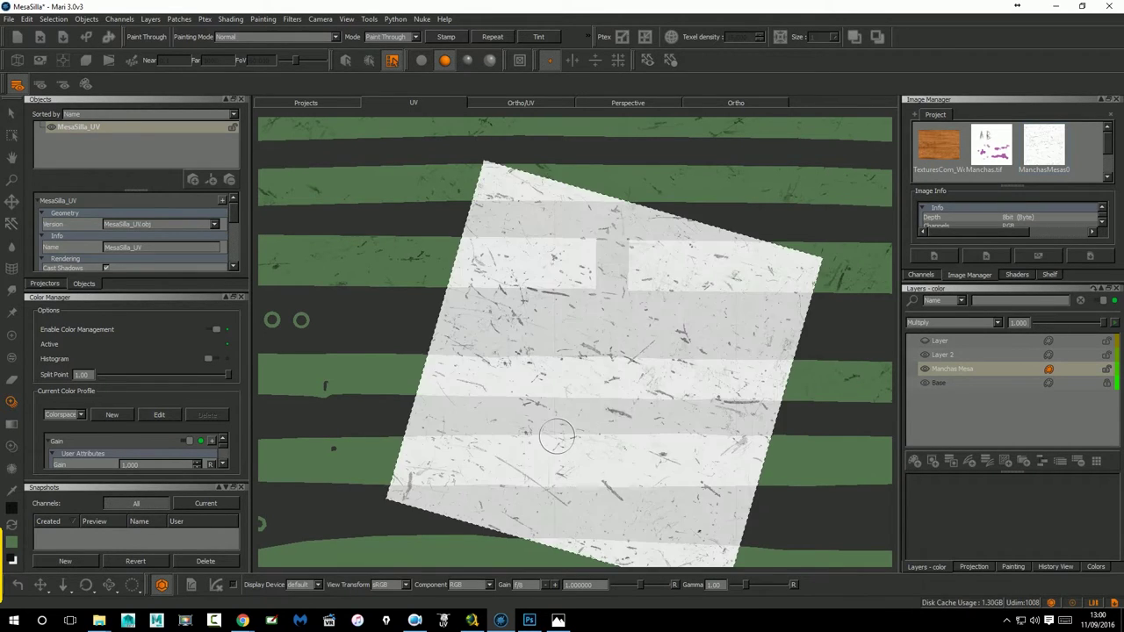
{"action": "right_click_drag", "start_coordinate": [557, 436], "coordinate": [637, 417], "text": "ctrl"}
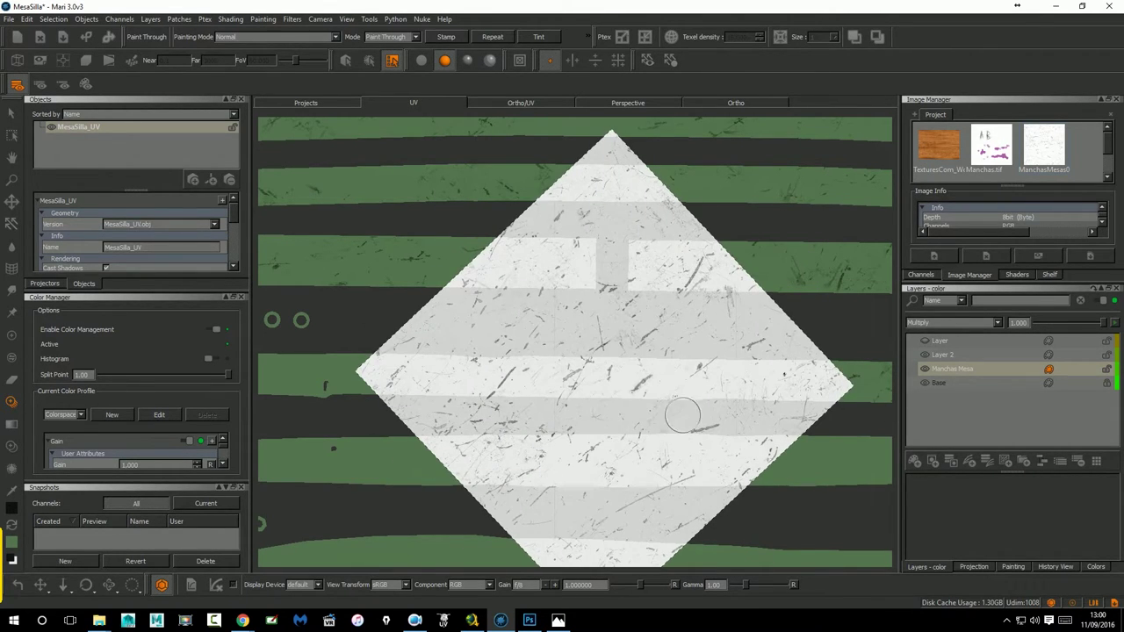
{"action": "scroll", "coordinate": [843, 409], "scroll_direction": "down", "scroll_amount": 5}
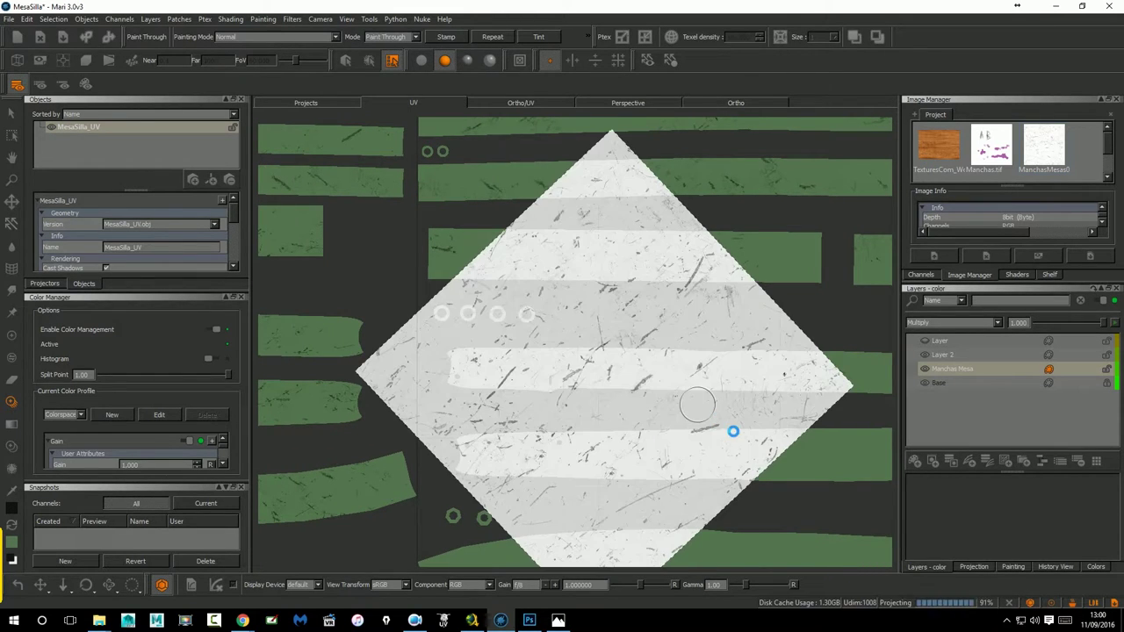
Paint and bake scratches onto more green leg shells with the image nearly upright.
{"action": "mouse_move", "coordinate": [742, 426]}
{"action": "middle_mouse_down"}
{"action": "mouse_move", "coordinate": [682, 377]}
{"action": "mouse_move", "coordinate": [534, 331]}
{"action": "middle_mouse_up"}
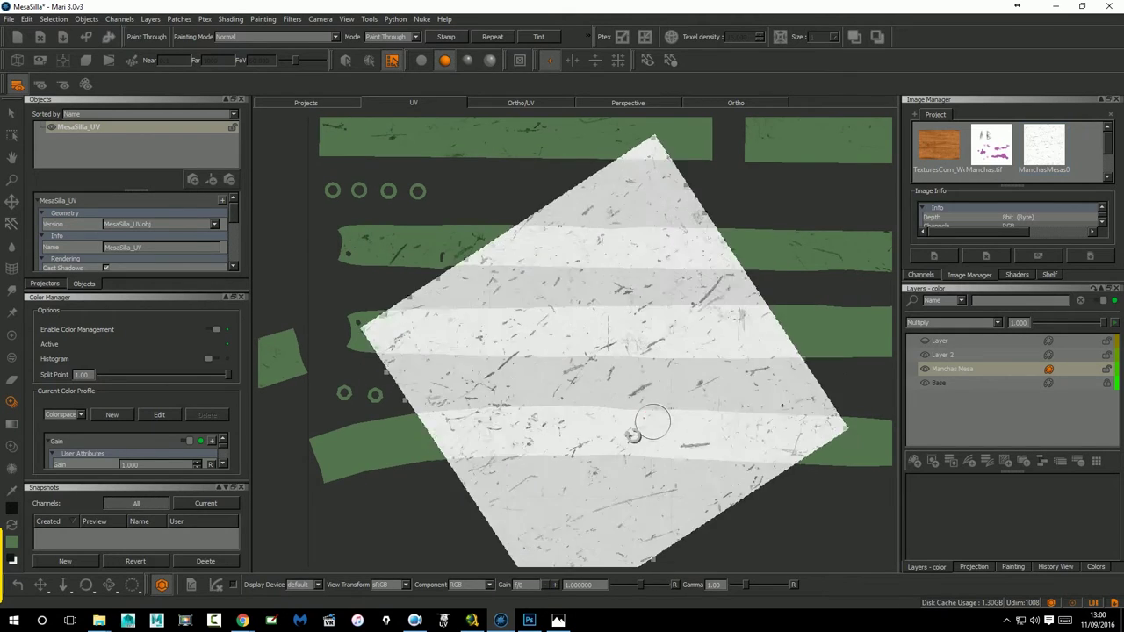
{"action": "right_click_drag", "start_coordinate": [533, 331], "coordinate": [633, 406], "text": "ctrl"}
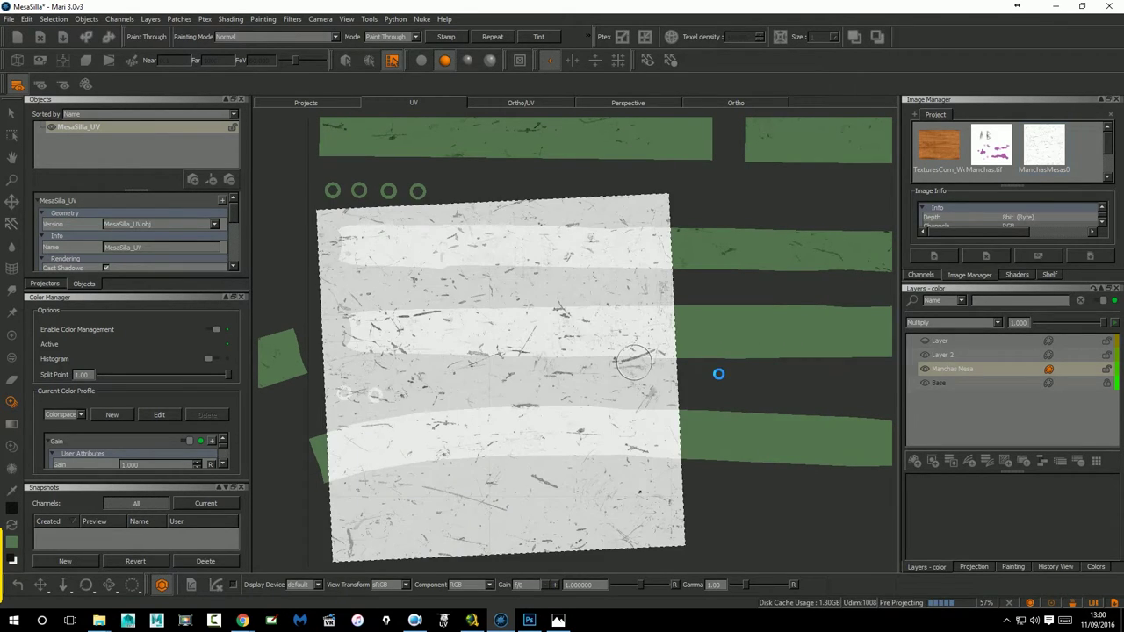
{"action": "middle_click_drag", "start_coordinate": [796, 369], "coordinate": [683, 388]}
{"action": "right_click_drag", "start_coordinate": [682, 388], "coordinate": [667, 326], "text": "ctrl"}
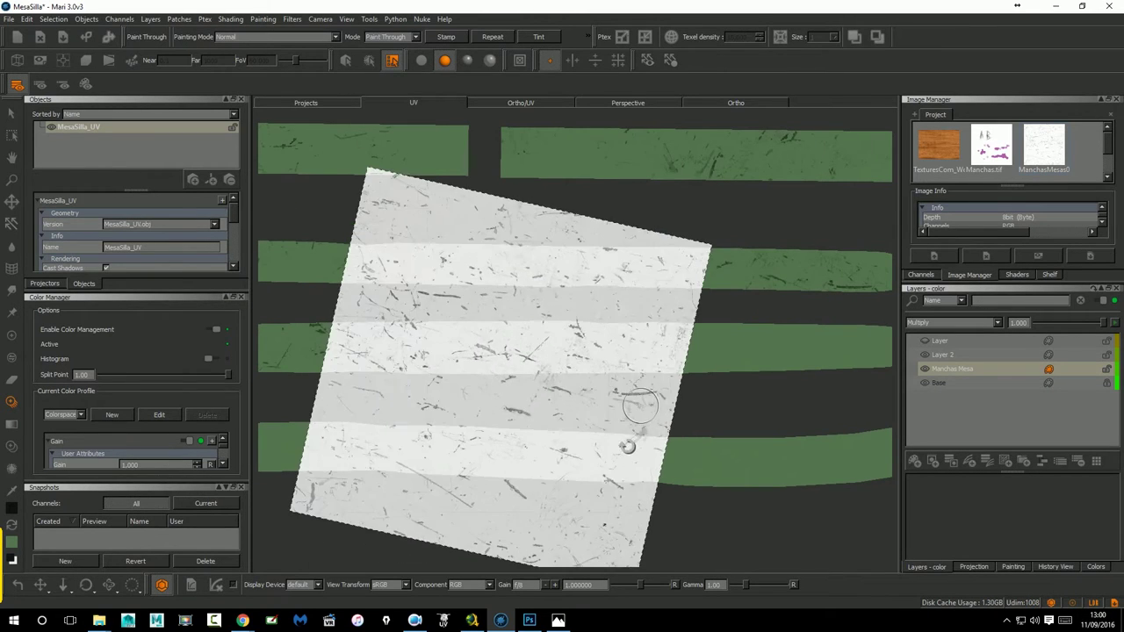
{"action": "left_click_drag", "start_coordinate": [667, 327], "coordinate": [701, 326], "text": "ctrl"}
{"action": "key", "text": "ctrl+f"}
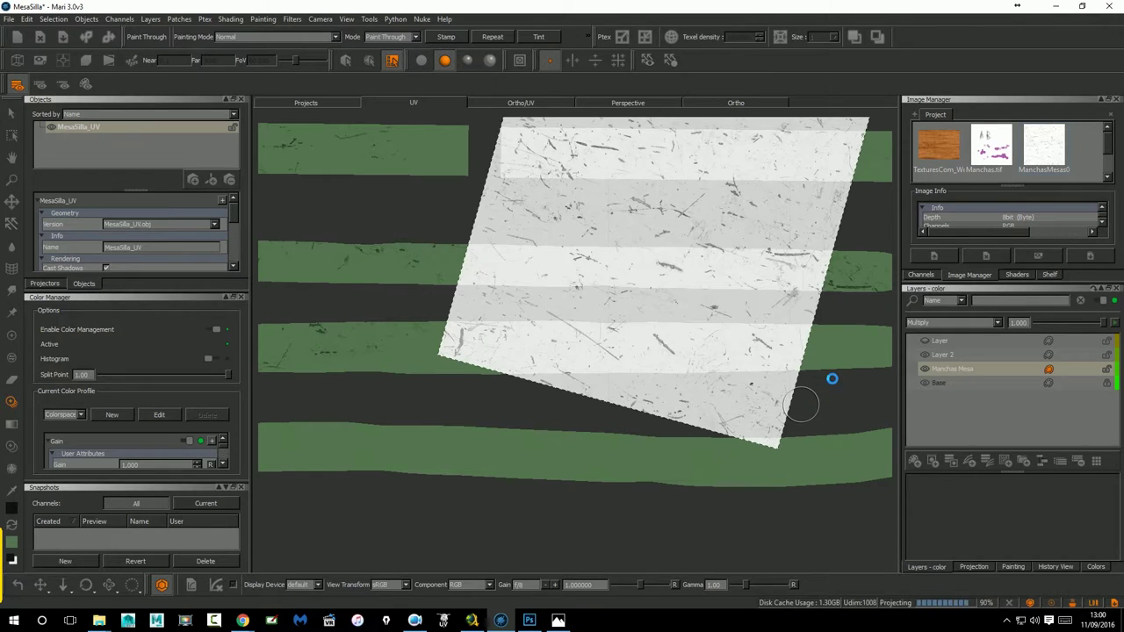
Rotate and scale the image to paint scratches on the upper and left green leg strips.
{"action": "middle_click_drag", "start_coordinate": [840, 372], "coordinate": [685, 417]}
{"action": "right_click_drag", "start_coordinate": [652, 395], "coordinate": [664, 377], "text": "ctrl"}
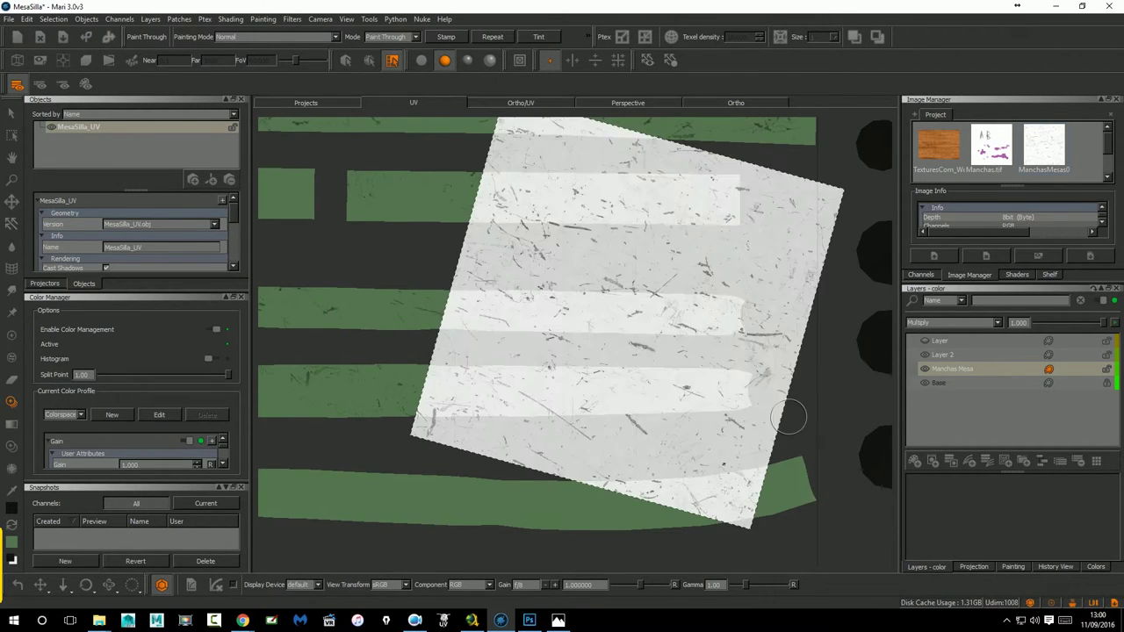
{"action": "middle_click_drag", "start_coordinate": [761, 439], "coordinate": [711, 323]}
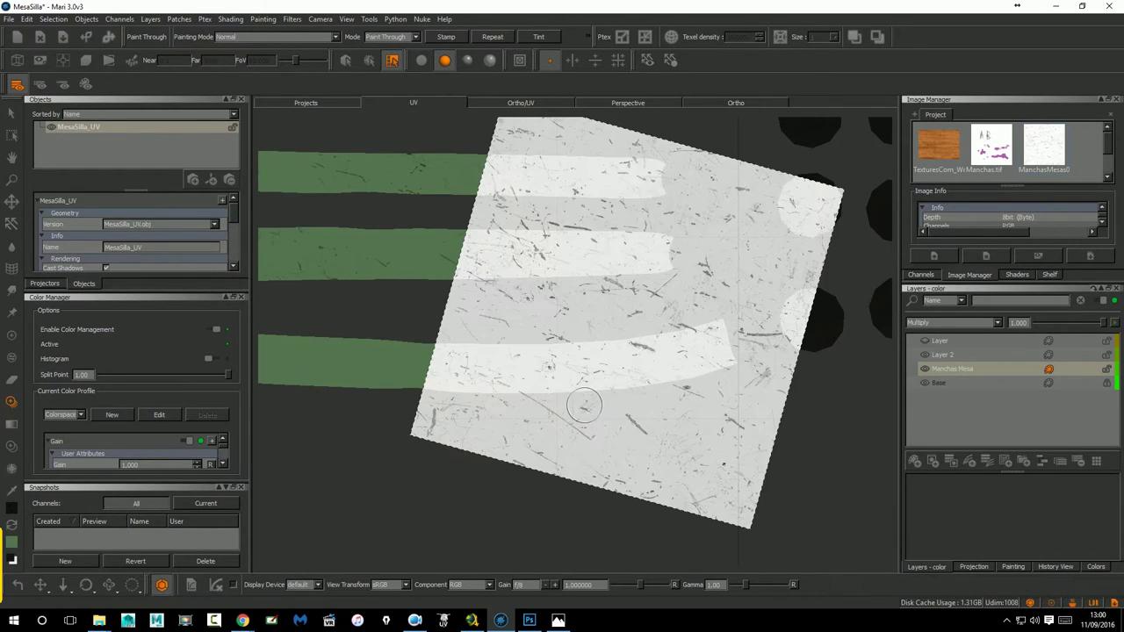
{"action": "mouse_move", "coordinate": [577, 401]}
{"action": "middle_mouse_down"}
{"action": "mouse_move", "coordinate": [695, 394]}
{"action": "mouse_move", "coordinate": [750, 331]}
{"action": "middle_mouse_up"}
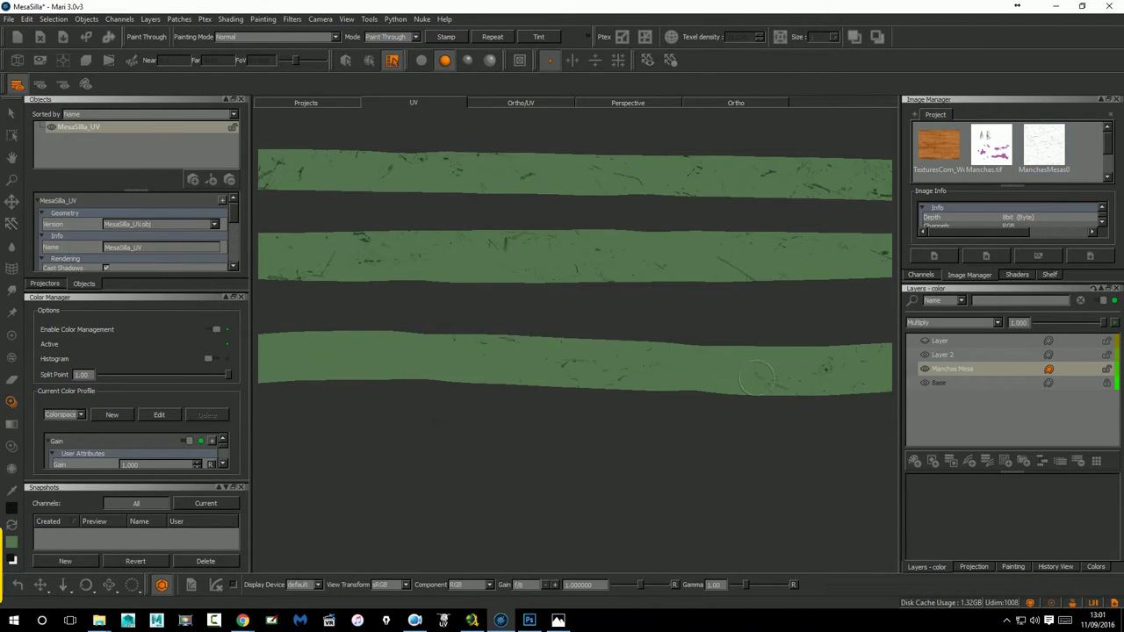
{"action": "mouse_move", "coordinate": [806, 318]}
{"action": "middle_mouse_down"}
{"action": "mouse_move", "coordinate": [657, 413]}
{"action": "mouse_move", "coordinate": [828, 376]}
{"action": "middle_mouse_up"}
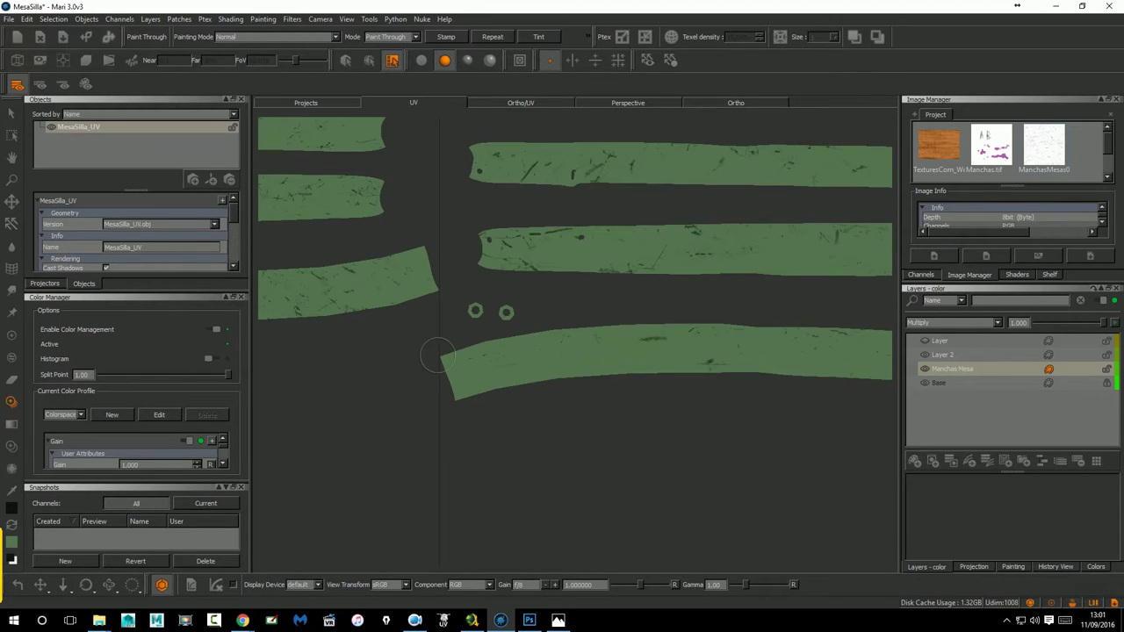
{"action": "mouse_move", "coordinate": [460, 429]}
{"action": "right_mouse_down"}
{"action": "mouse_move", "coordinate": [569, 401]}
{"action": "mouse_move", "coordinate": [553, 362]}
{"action": "right_mouse_up"}
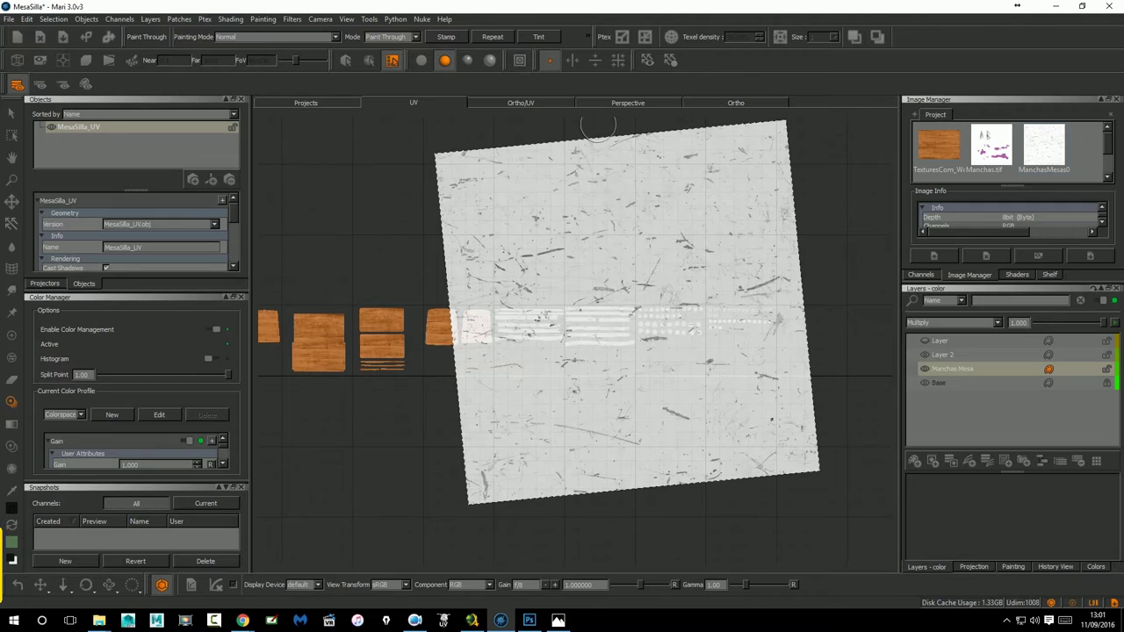
Show the desks in the Ortho view and save the MesaSilla project.
{"action": "left_click", "coordinate": [721, 102]}
{"action": "mouse_move", "coordinate": [775, 416]}
{"action": "left_mouse_down"}
{"action": "mouse_move", "coordinate": [785, 404]}
{"action": "mouse_move", "coordinate": [680, 364]}
{"action": "mouse_move", "coordinate": [743, 378]}
{"action": "mouse_move", "coordinate": [719, 388]}
{"action": "mouse_move", "coordinate": [708, 419]}
{"action": "mouse_move", "coordinate": [743, 410]}
{"action": "mouse_move", "coordinate": [658, 333]}
{"action": "left_mouse_up"}
{"action": "left_click", "coordinate": [7, 19]}
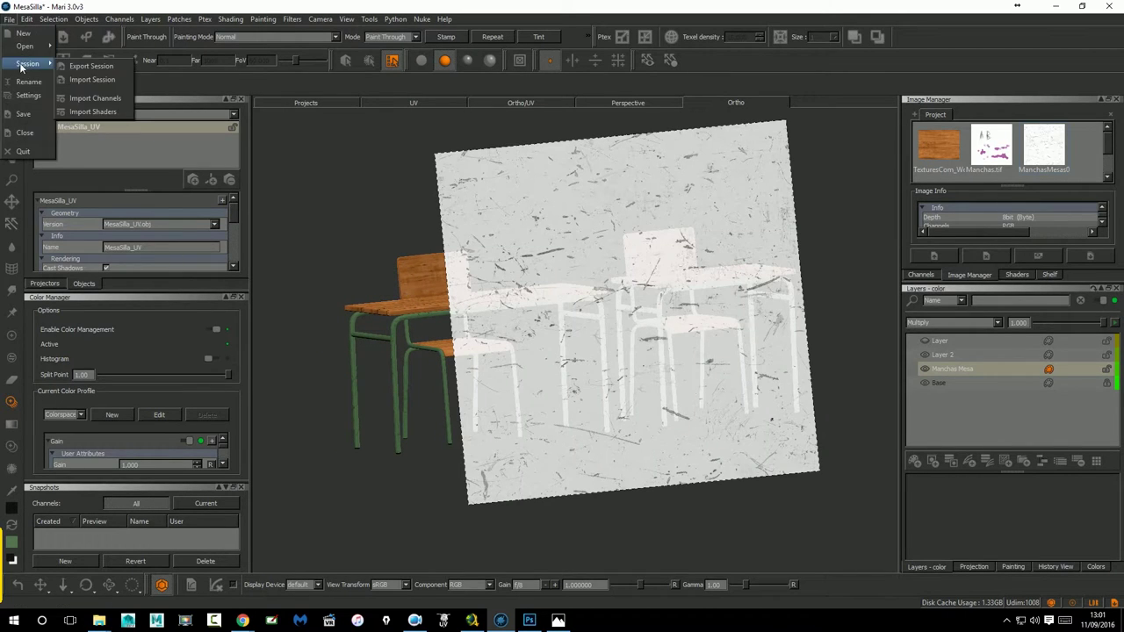
{"action": "left_click", "coordinate": [27, 120]}
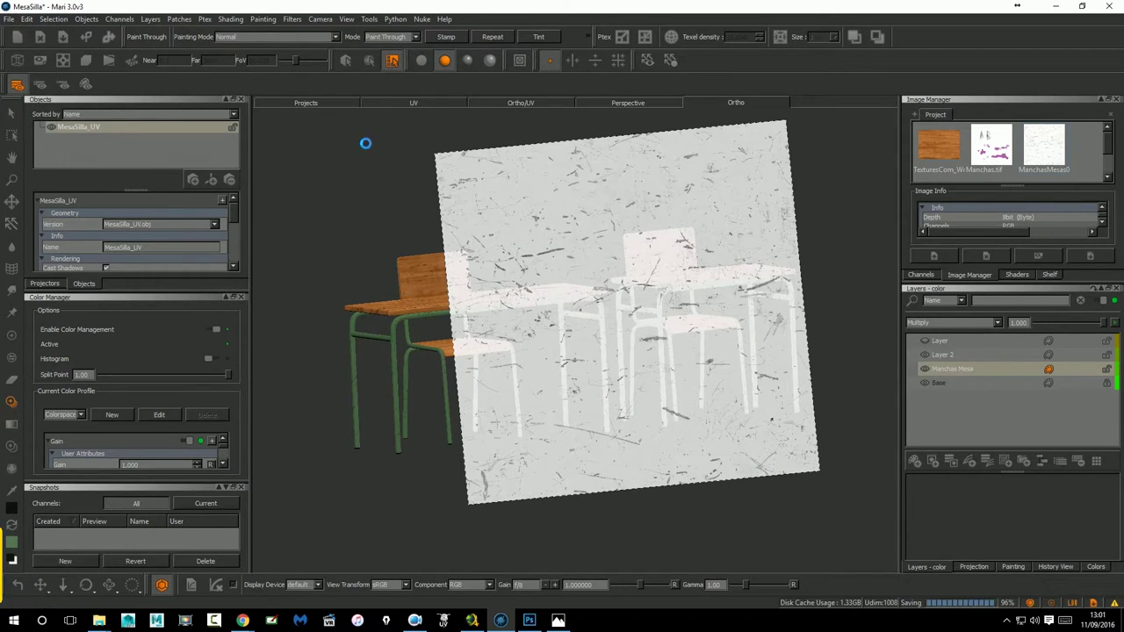
Switch to the Select tool and snap to a straight-on top view of the desks.
{"action": "left_click", "coordinate": [10, 115]}
{"action": "mouse_move", "coordinate": [715, 421]}
{"action": "middle_mouse_down"}
{"action": "mouse_move", "coordinate": [660, 406]}
{"action": "mouse_move", "coordinate": [732, 441]}
{"action": "mouse_move", "coordinate": [744, 475]}
{"action": "mouse_move", "coordinate": [702, 456]}
{"action": "middle_mouse_up"}
{"action": "scroll", "coordinate": [627, 401], "scroll_direction": "up", "scroll_amount": 2}
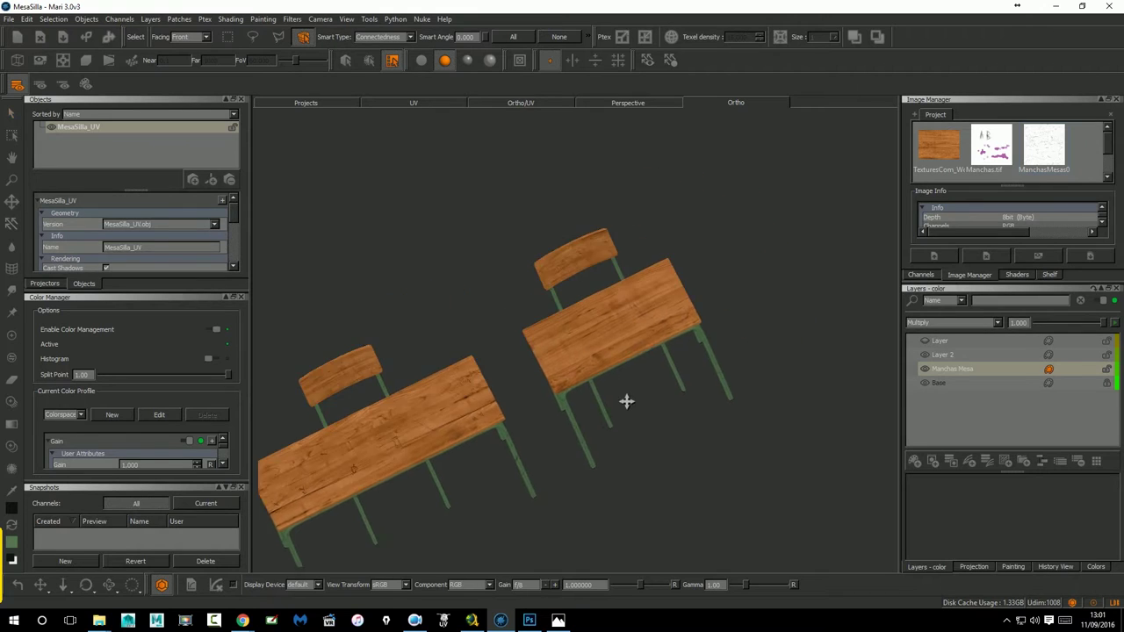
{"action": "scroll", "coordinate": [677, 384], "scroll_direction": "up", "scroll_amount": 2}
{"action": "scroll", "coordinate": [669, 406], "scroll_direction": "up", "scroll_amount": 3}
{"action": "middle_click_drag", "start_coordinate": [669, 406], "coordinate": [725, 427]}
{"action": "scroll", "coordinate": [725, 427], "scroll_direction": "down", "scroll_amount": 3}
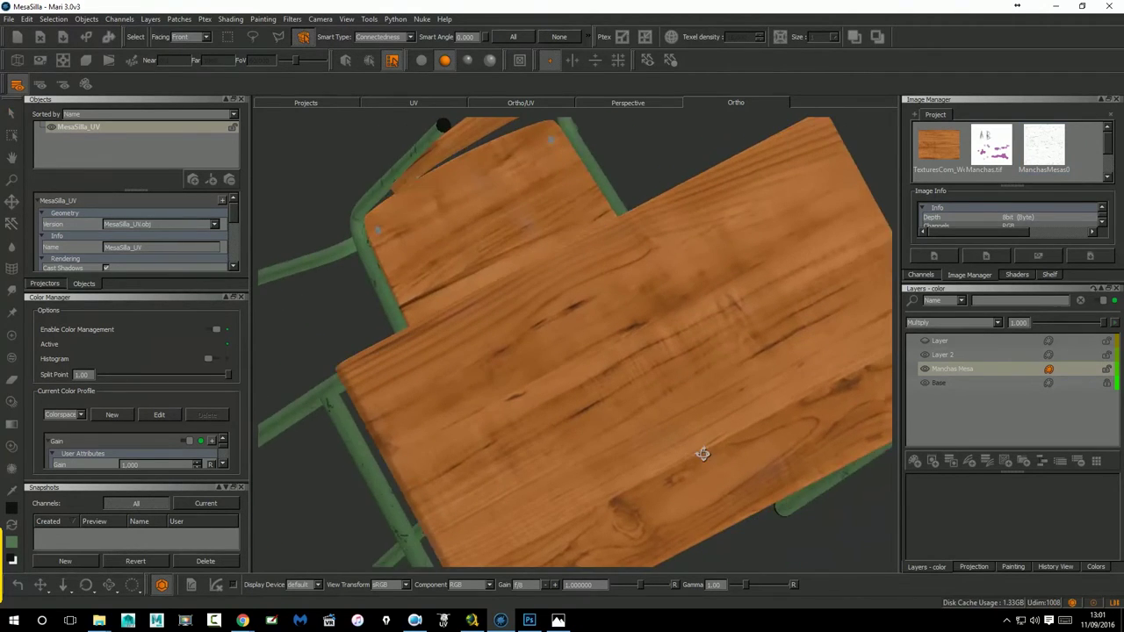
{"action": "key", "text": "h"}
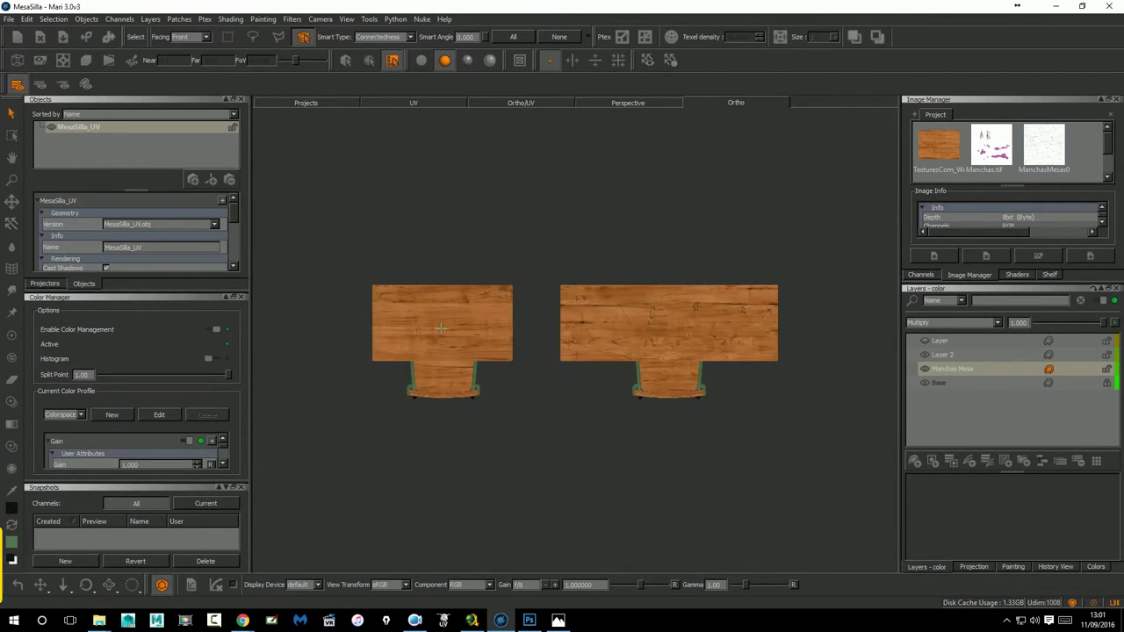
Make Manchas Mesa the active layer and project the scratch image over the desk top.
{"action": "scroll", "coordinate": [440, 328], "scroll_direction": "up", "scroll_amount": 3}
{"action": "scroll", "coordinate": [712, 333], "scroll_direction": "up", "scroll_amount": 2}
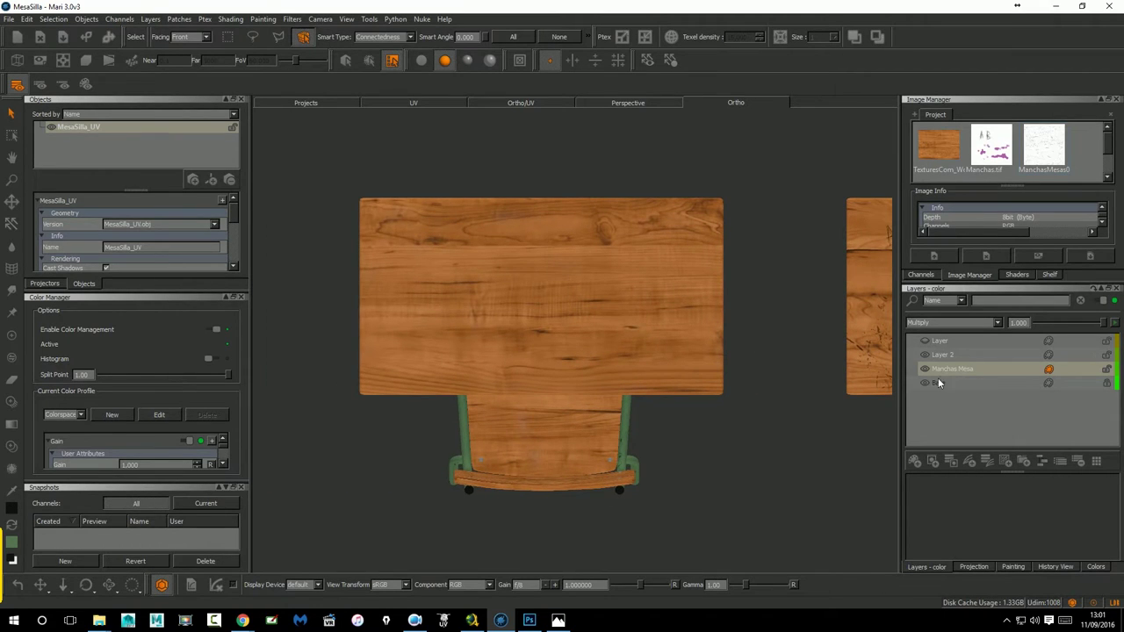
{"action": "left_click", "coordinate": [921, 369]}
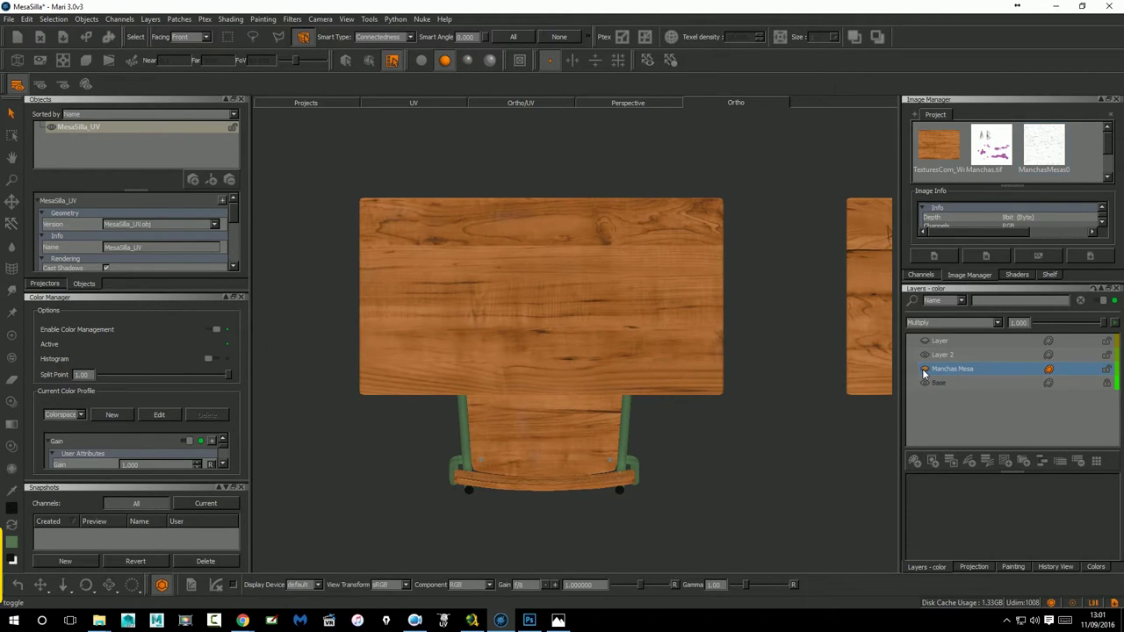
{"action": "left_click_drag", "start_coordinate": [1043, 155], "coordinate": [557, 291]}
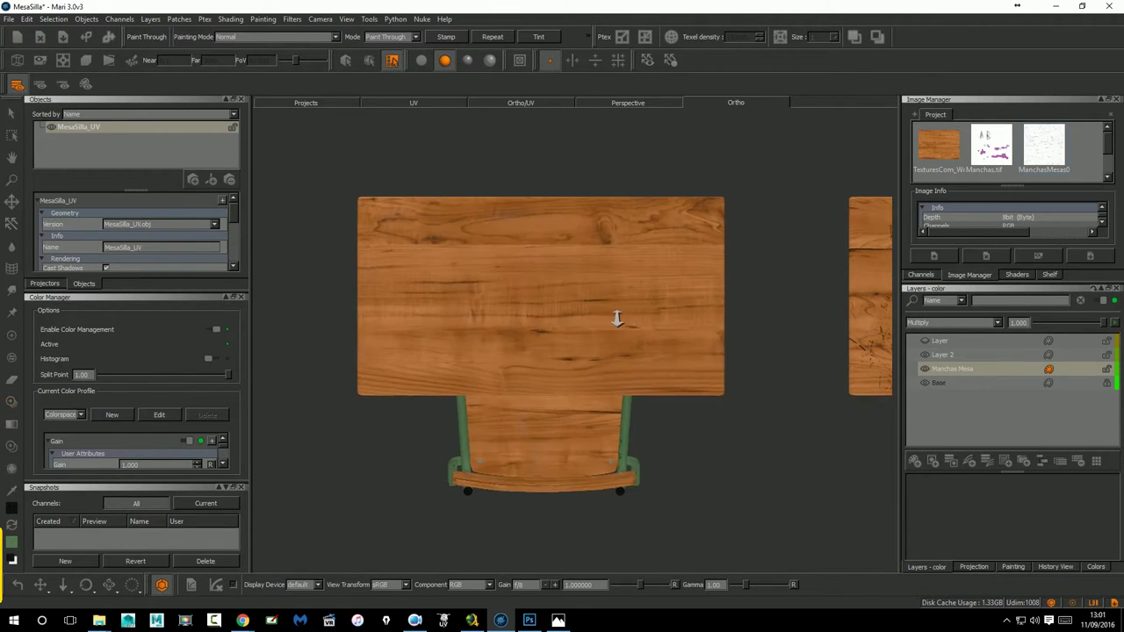
Move, enlarge and rotate the scratch image over the wooden desk top.
{"action": "scroll", "coordinate": [615, 314], "scroll_direction": "up", "scroll_amount": 3}
{"action": "scroll", "coordinate": [647, 369], "scroll_direction": "down", "scroll_amount": 2}
{"action": "middle_click_drag", "start_coordinate": [592, 362], "coordinate": [439, 343]}
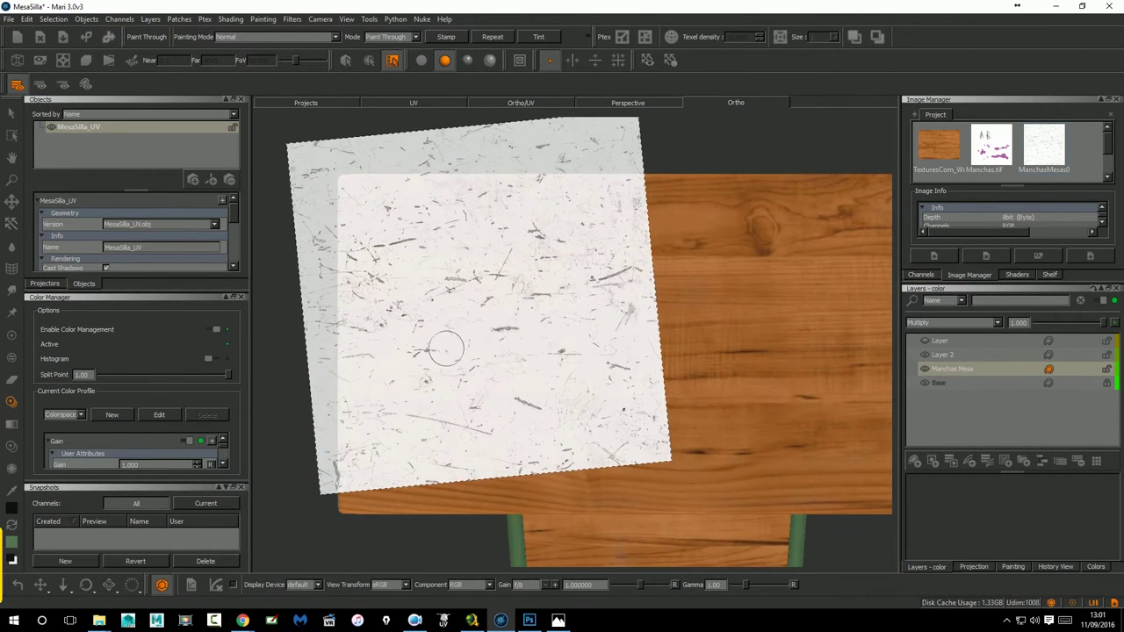
{"action": "right_click_drag", "start_coordinate": [509, 326], "coordinate": [512, 334]}
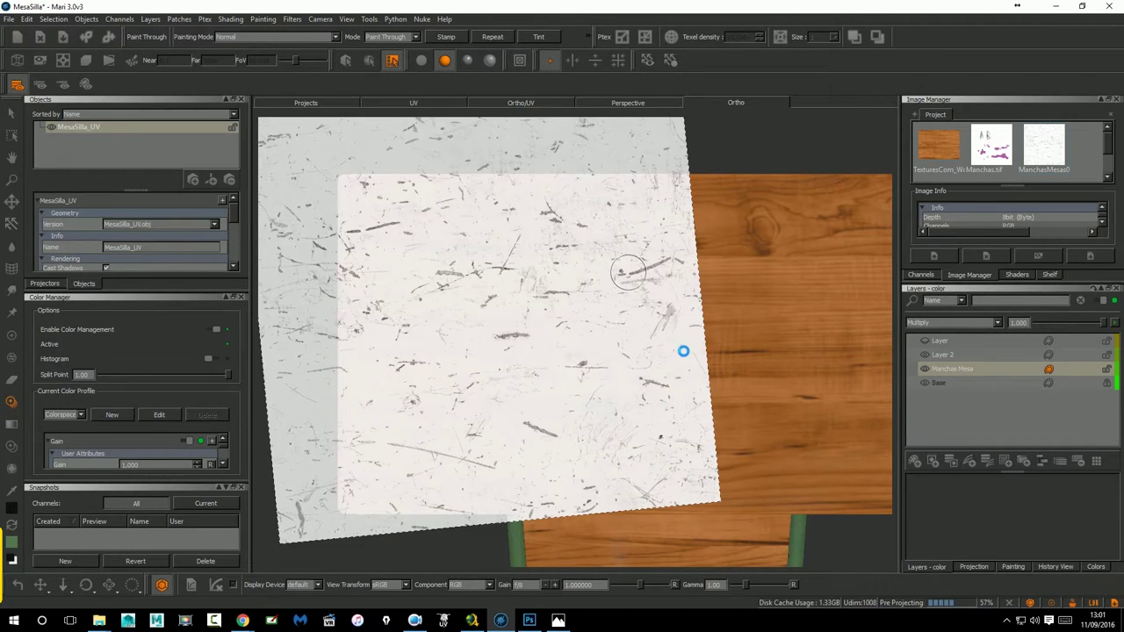
{"action": "middle_click_drag", "start_coordinate": [787, 372], "coordinate": [494, 296]}
{"action": "mouse_move", "coordinate": [493, 295]}
{"action": "left_mouse_down"}
{"action": "mouse_move", "coordinate": [602, 372]}
{"action": "mouse_move", "coordinate": [582, 409]}
{"action": "mouse_move", "coordinate": [642, 385]}
{"action": "mouse_move", "coordinate": [586, 376]}
{"action": "mouse_move", "coordinate": [587, 271]}
{"action": "left_mouse_up"}
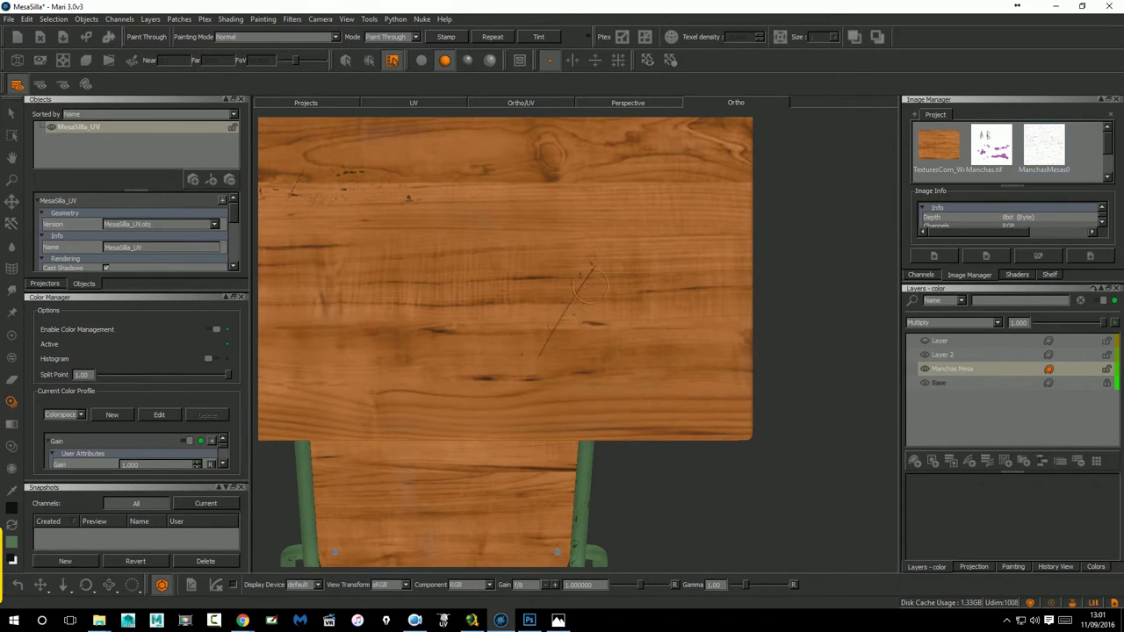
Paint scratch marks near the desk's lower-left corner and across its top while panning.
{"action": "mouse_move", "coordinate": [603, 314]}
{"action": "left_mouse_down"}
{"action": "mouse_move", "coordinate": [620, 329]}
{"action": "mouse_move", "coordinate": [539, 366]}
{"action": "left_mouse_up"}
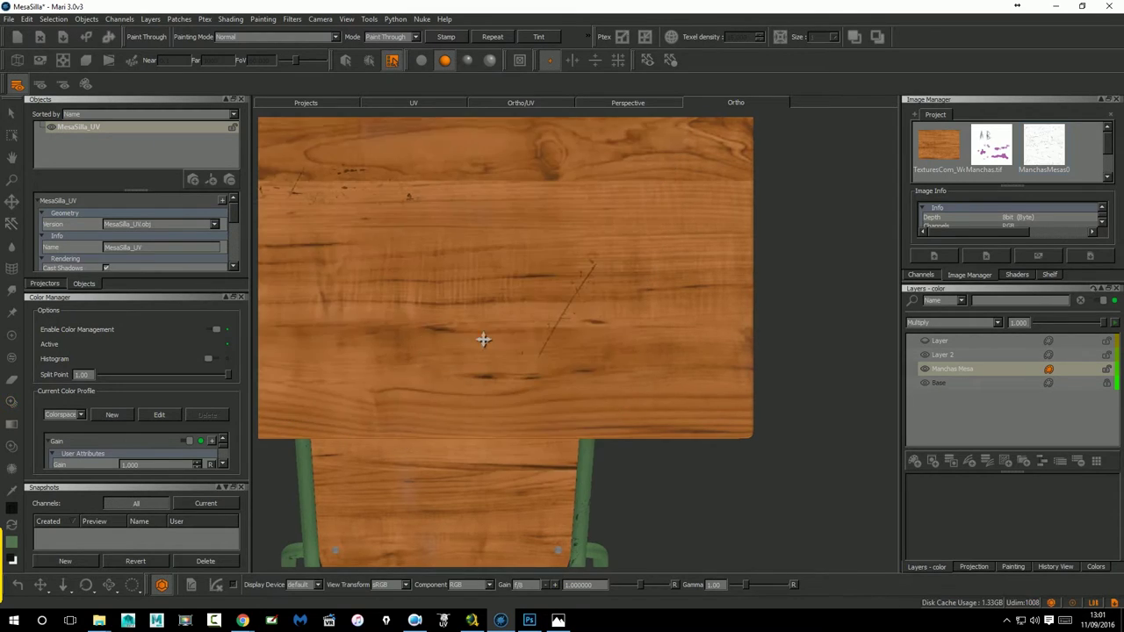
{"action": "middle_click_drag", "start_coordinate": [482, 337], "coordinate": [765, 268]}
{"action": "left_click_drag", "start_coordinate": [419, 392], "coordinate": [420, 371]}
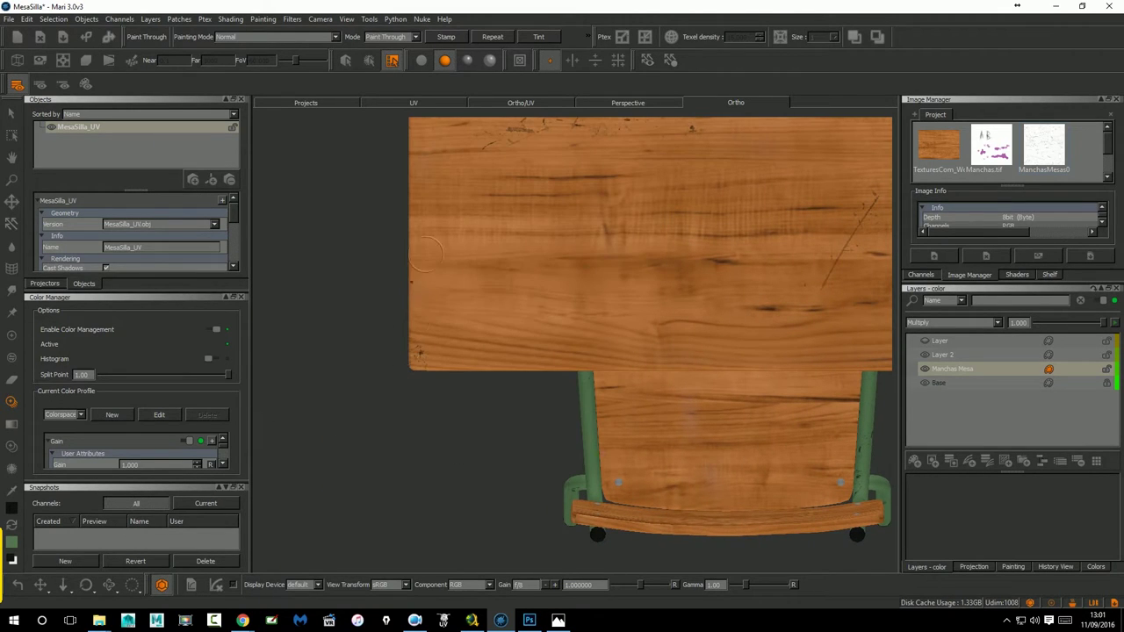
{"action": "left_click_drag", "start_coordinate": [607, 275], "coordinate": [656, 288]}
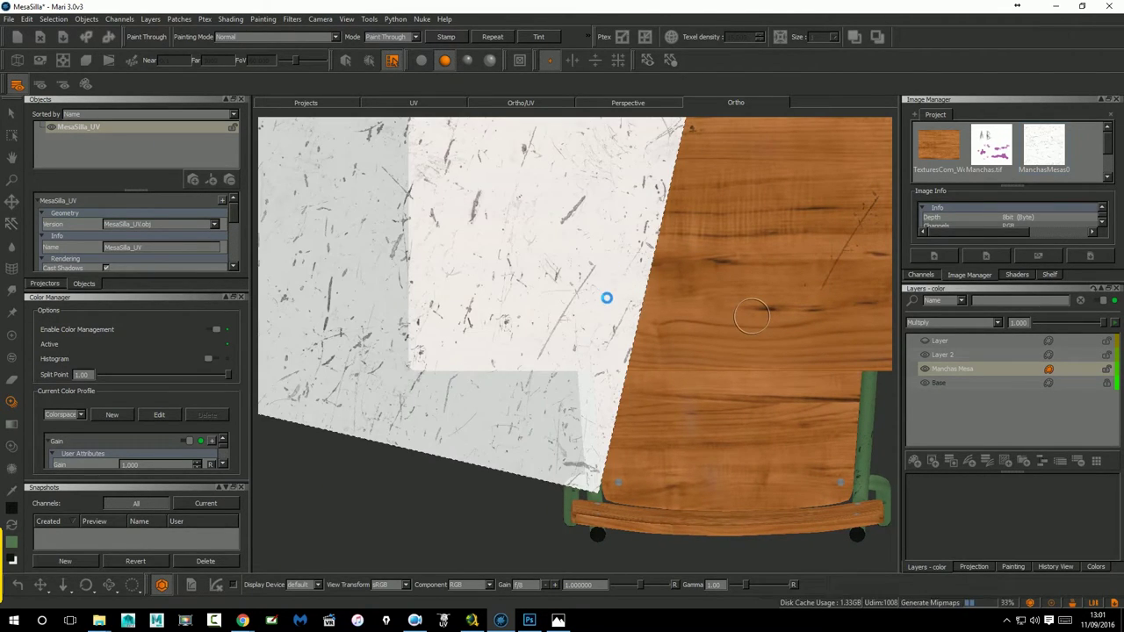
{"action": "middle_click_drag", "start_coordinate": [657, 289], "coordinate": [616, 403]}
{"action": "left_click_drag", "start_coordinate": [571, 378], "coordinate": [468, 314]}
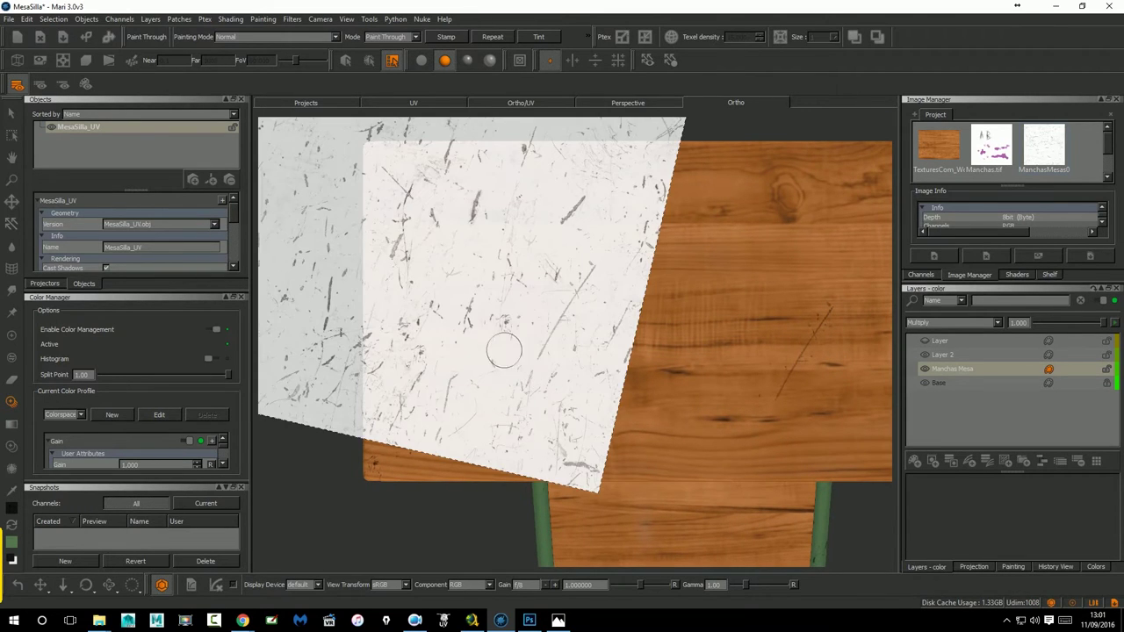
{"action": "left_click_drag", "start_coordinate": [726, 369], "coordinate": [693, 351]}
{"action": "mouse_move", "coordinate": [565, 325]}
{"action": "middle_mouse_down"}
{"action": "mouse_move", "coordinate": [641, 331]}
{"action": "mouse_move", "coordinate": [319, 377]}
{"action": "middle_mouse_up"}
Reposition the scratch image, then zoom out and orbit to an angled view of the desks.
{"action": "mouse_move", "coordinate": [582, 334]}
{"action": "left_mouse_down"}
{"action": "mouse_move", "coordinate": [660, 361]}
{"action": "mouse_move", "coordinate": [629, 224]}
{"action": "left_mouse_up"}
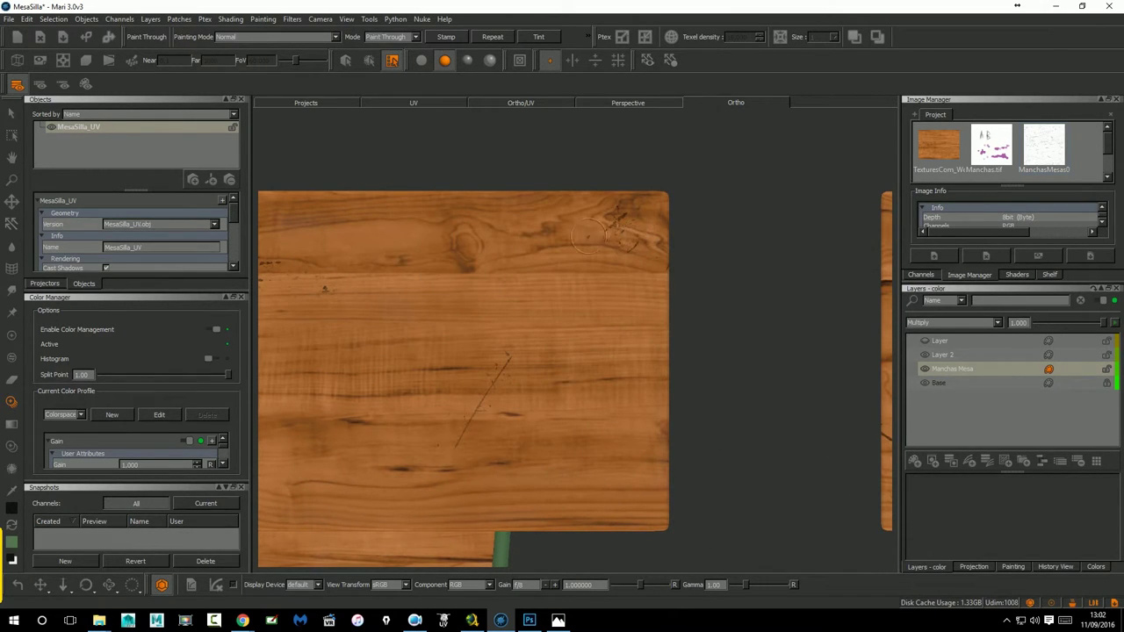
{"action": "left_click_drag", "start_coordinate": [573, 232], "coordinate": [657, 289]}
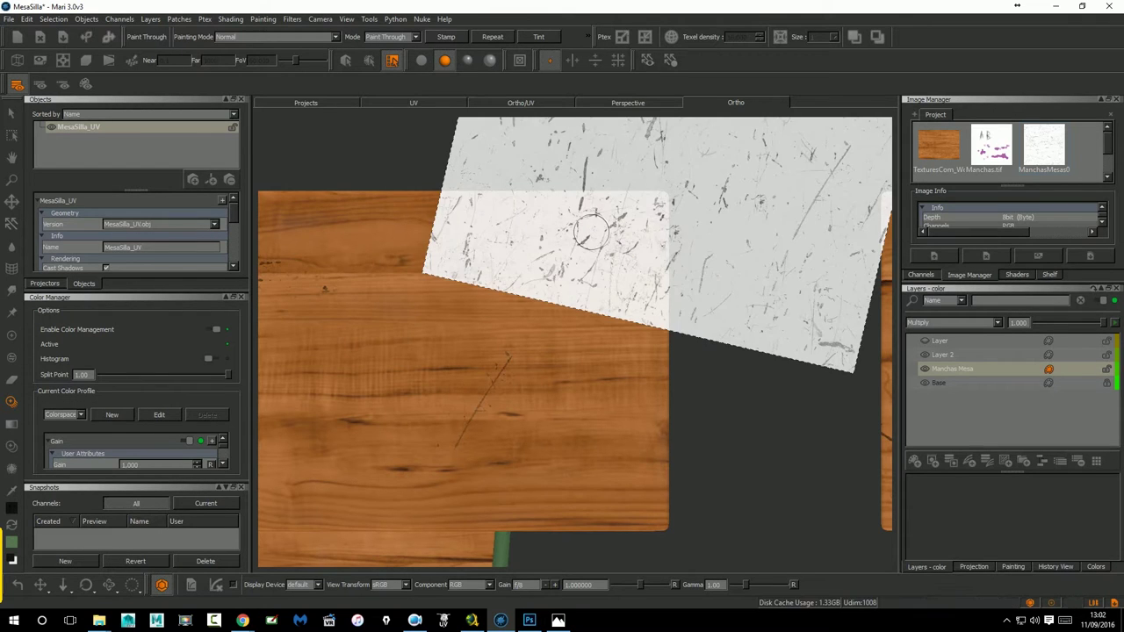
{"action": "scroll", "coordinate": [645, 325], "scroll_direction": "down", "scroll_amount": 5}
{"action": "mouse_move", "coordinate": [604, 379]}
{"action": "middle_mouse_down"}
{"action": "mouse_move", "coordinate": [614, 341]}
{"action": "mouse_move", "coordinate": [522, 366]}
{"action": "mouse_move", "coordinate": [500, 442]}
{"action": "mouse_move", "coordinate": [509, 444]}
{"action": "mouse_move", "coordinate": [552, 325]}
{"action": "mouse_move", "coordinate": [486, 500]}
{"action": "mouse_move", "coordinate": [680, 442]}
{"action": "mouse_move", "coordinate": [670, 389]}
{"action": "mouse_move", "coordinate": [637, 372]}
{"action": "mouse_move", "coordinate": [644, 342]}
{"action": "mouse_move", "coordinate": [588, 349]}
{"action": "mouse_move", "coordinate": [577, 326]}
{"action": "mouse_move", "coordinate": [577, 384]}
{"action": "mouse_move", "coordinate": [615, 376]}
{"action": "mouse_move", "coordinate": [633, 355]}
{"action": "mouse_move", "coordinate": [638, 377]}
{"action": "middle_mouse_up"}
Save the project, then switch to Select and deselect the Manchas Mesa layer.
{"action": "left_click", "coordinate": [47, 56]}
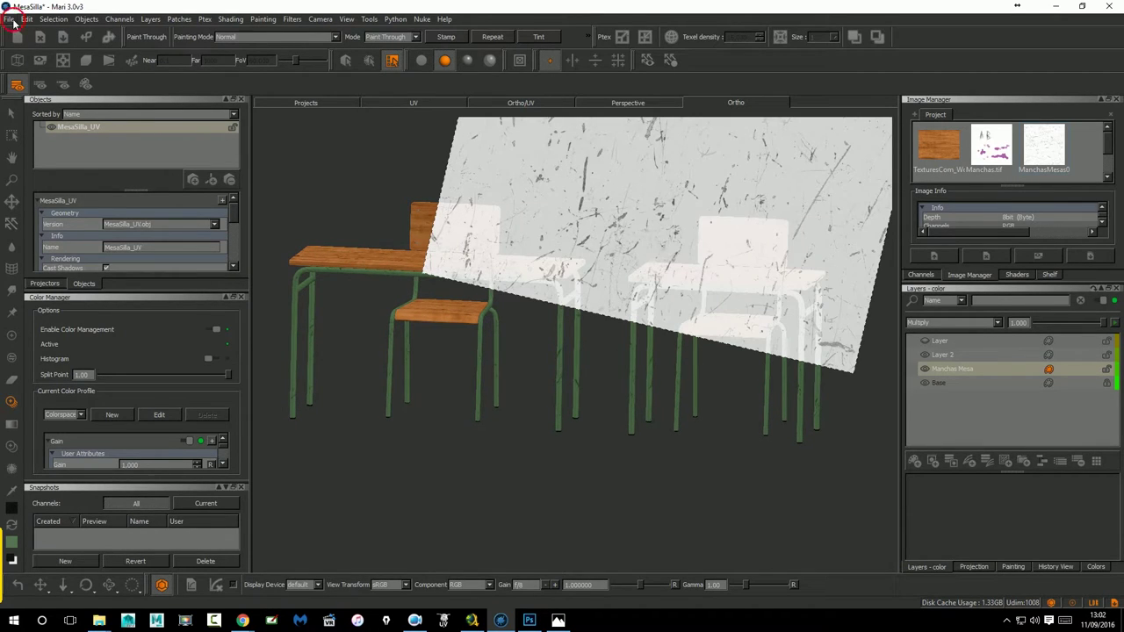
{"action": "left_click", "coordinate": [9, 19]}
{"action": "left_click", "coordinate": [26, 115]}
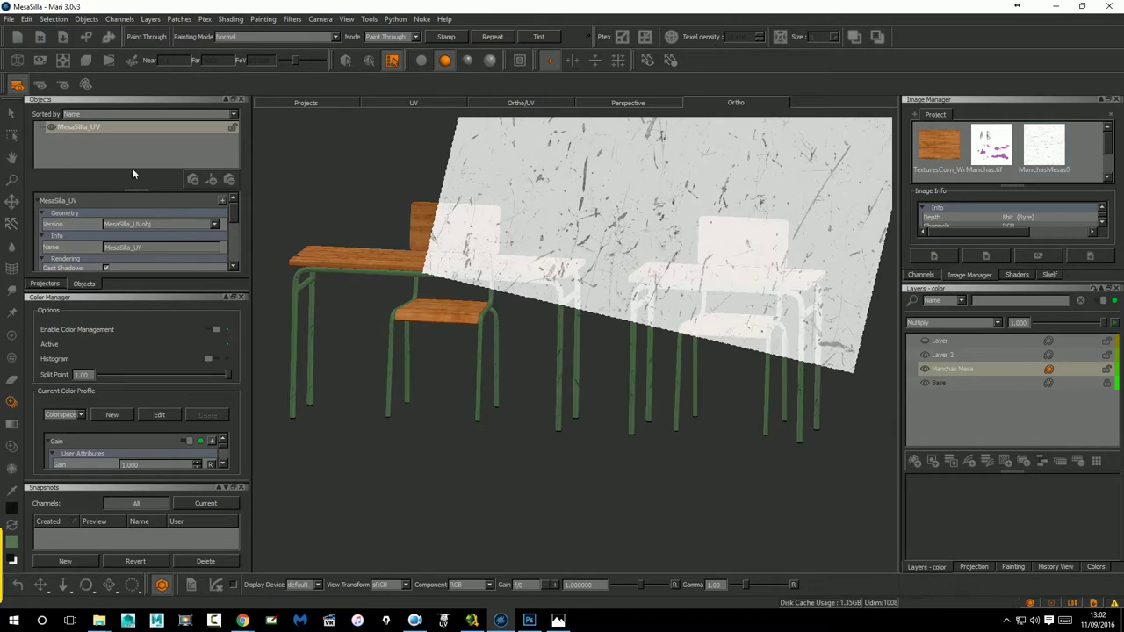
{"action": "left_click", "coordinate": [12, 112]}
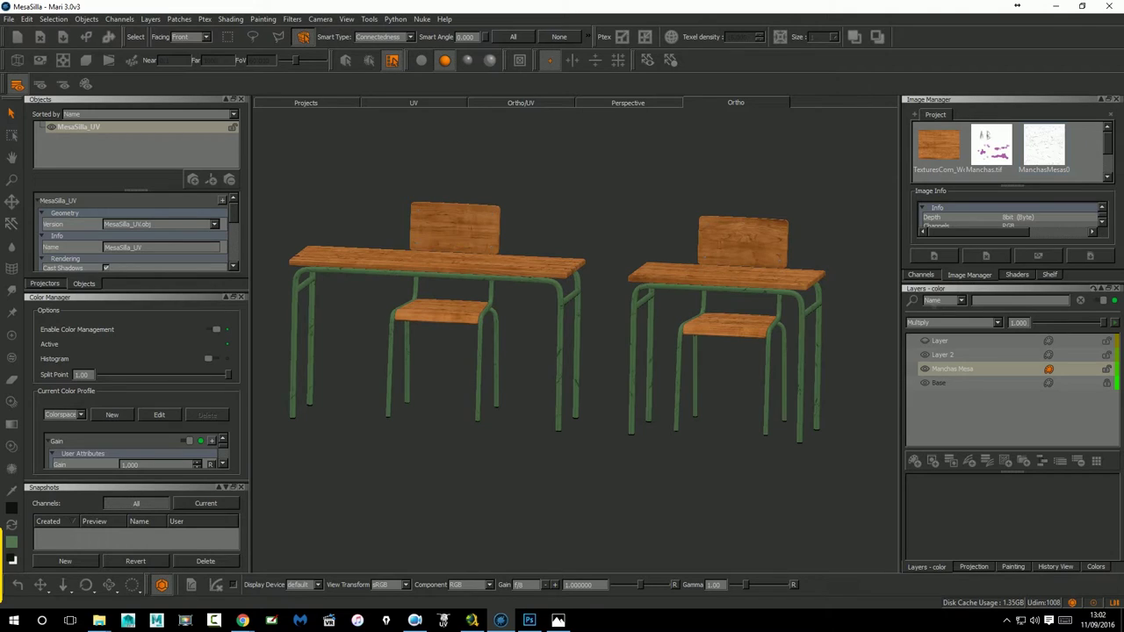
{"action": "left_click", "coordinate": [1055, 417]}
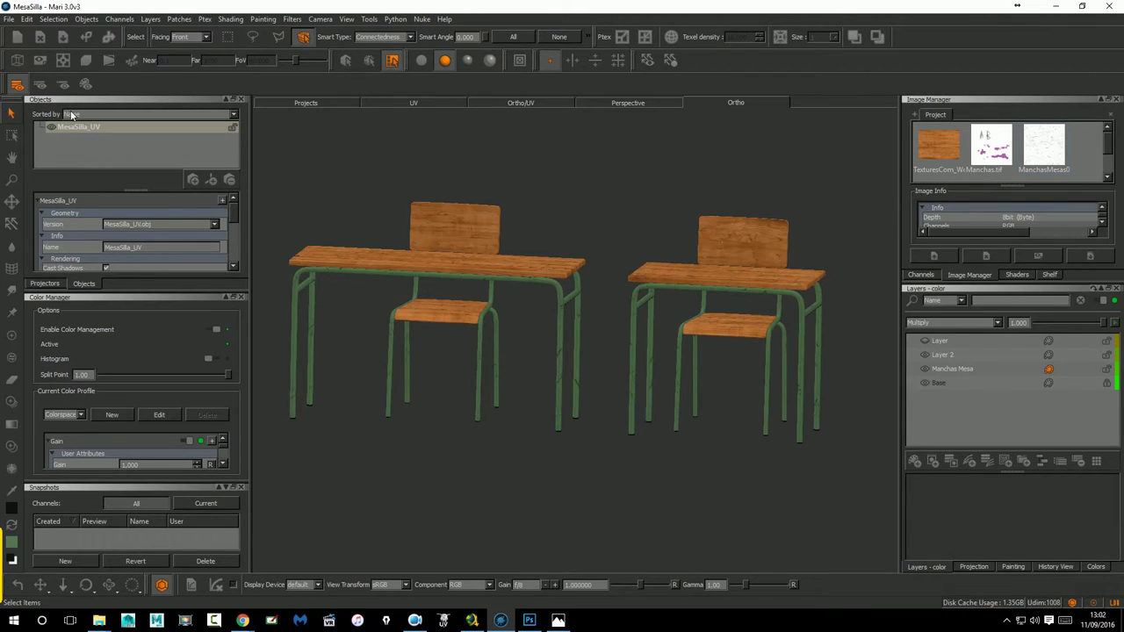
Hide and delete the extra layer named Layer.
{"action": "left_click", "coordinate": [981, 432]}
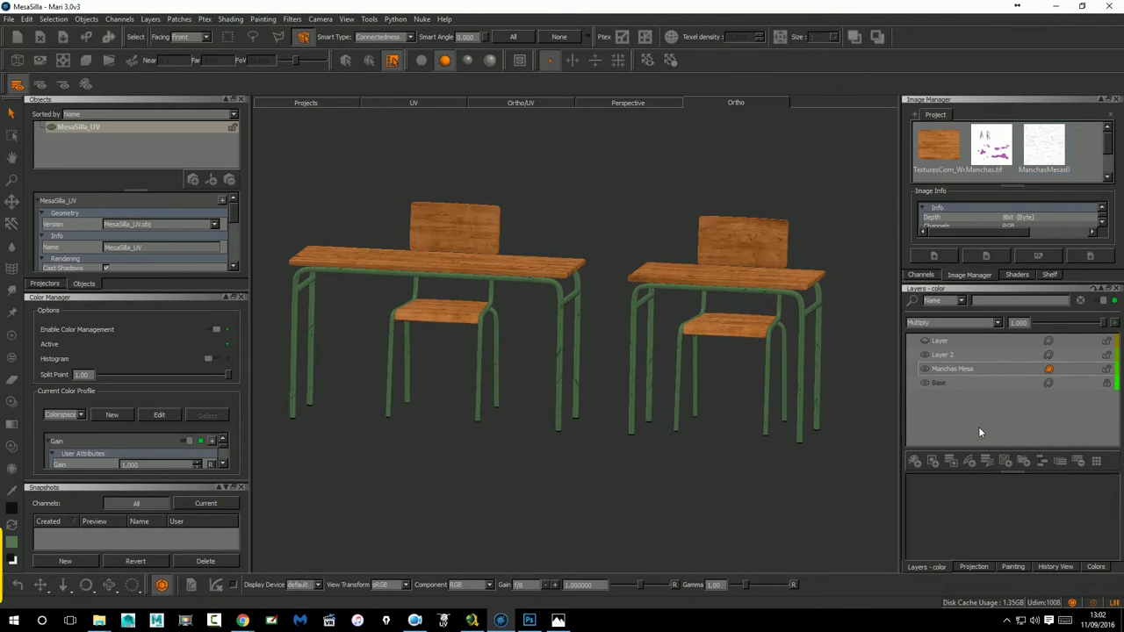
{"action": "left_click", "coordinate": [924, 342]}
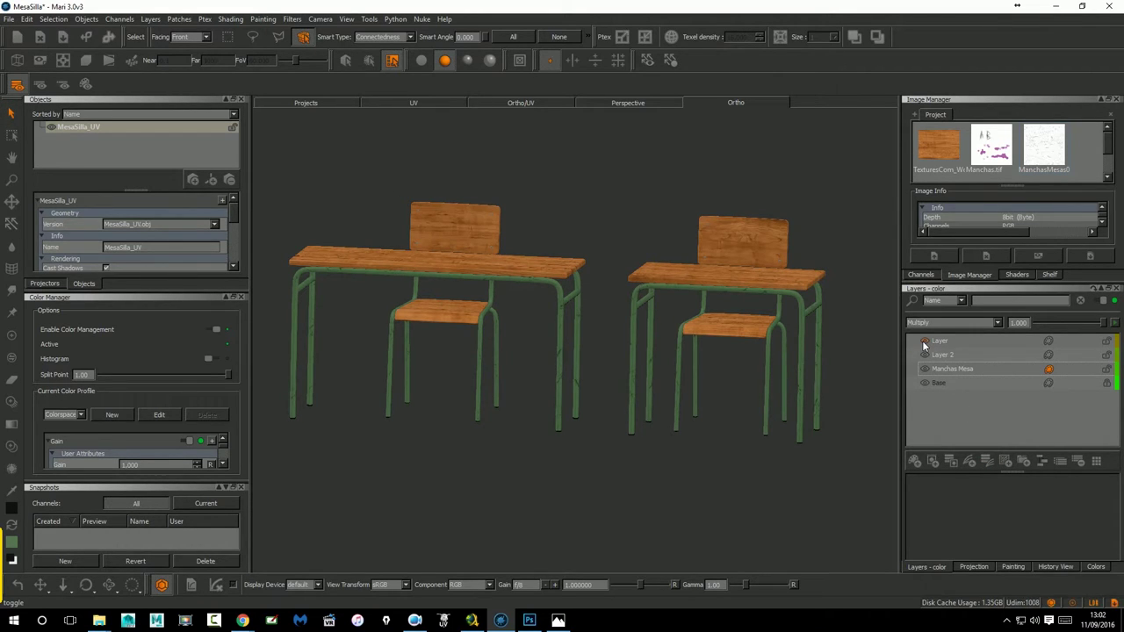
{"action": "left_click", "coordinate": [943, 342]}
{"action": "left_click", "coordinate": [1078, 463]}
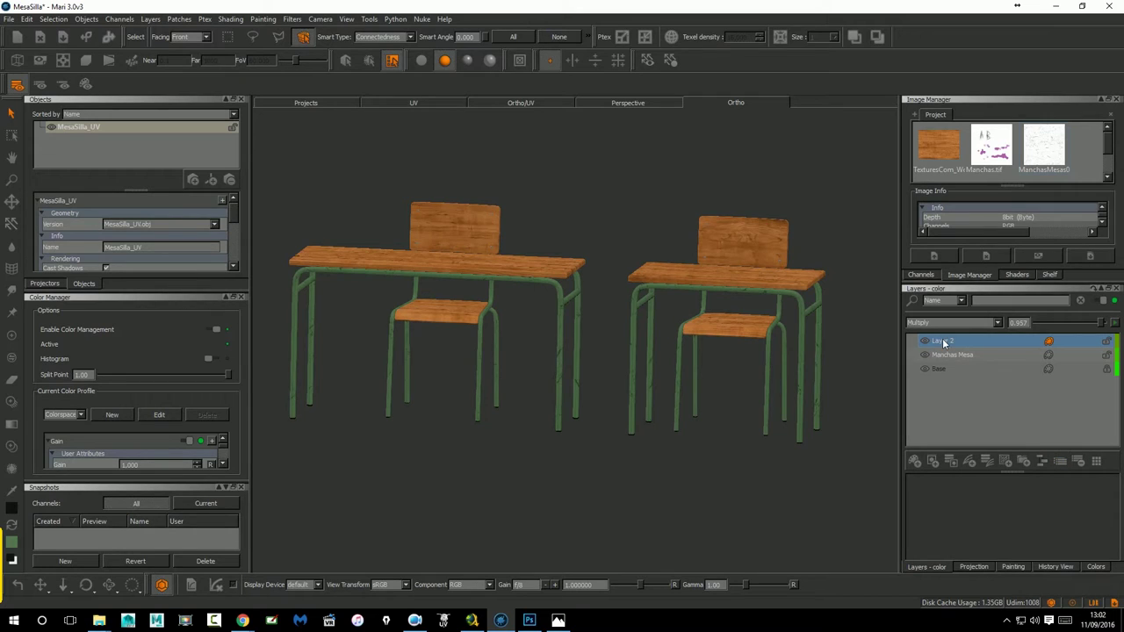
Select Layer 2 through Base so all three color layers are selected.
{"action": "left_click_drag", "start_coordinate": [588, 319], "coordinate": [594, 357], "text": "alt"}
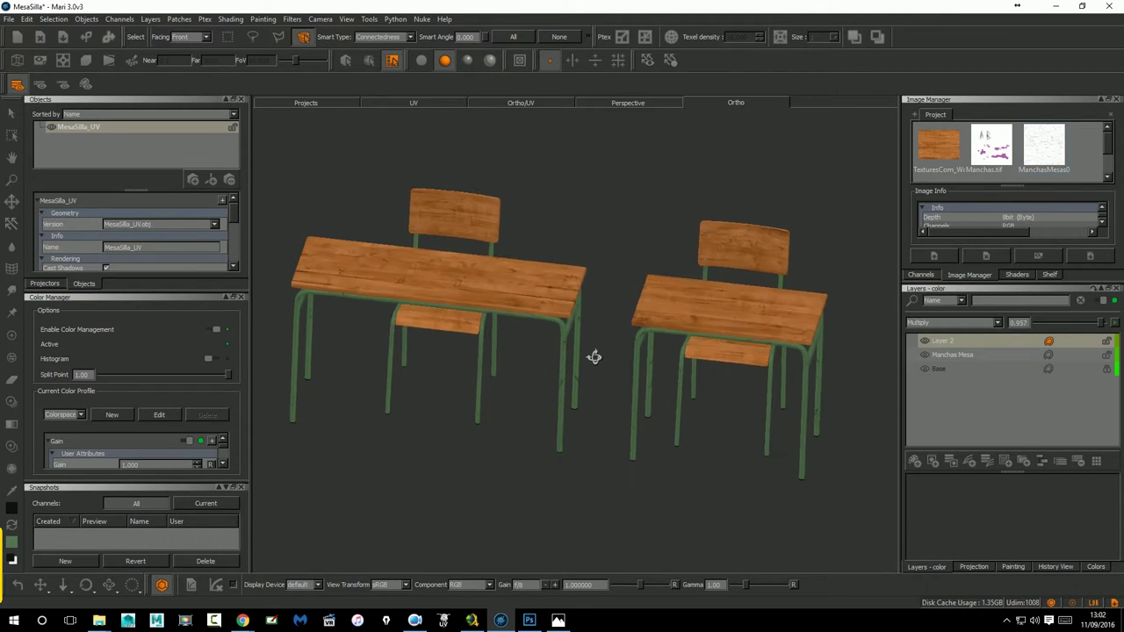
{"action": "left_click", "coordinate": [927, 343]}
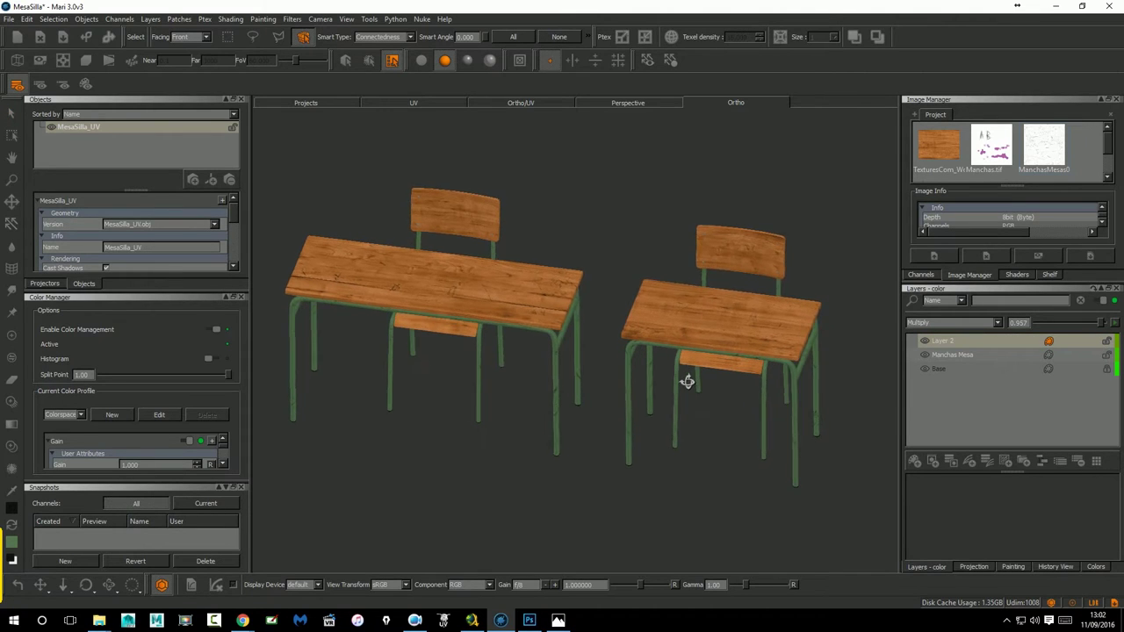
{"action": "left_click_drag", "start_coordinate": [688, 382], "coordinate": [732, 360], "text": "alt"}
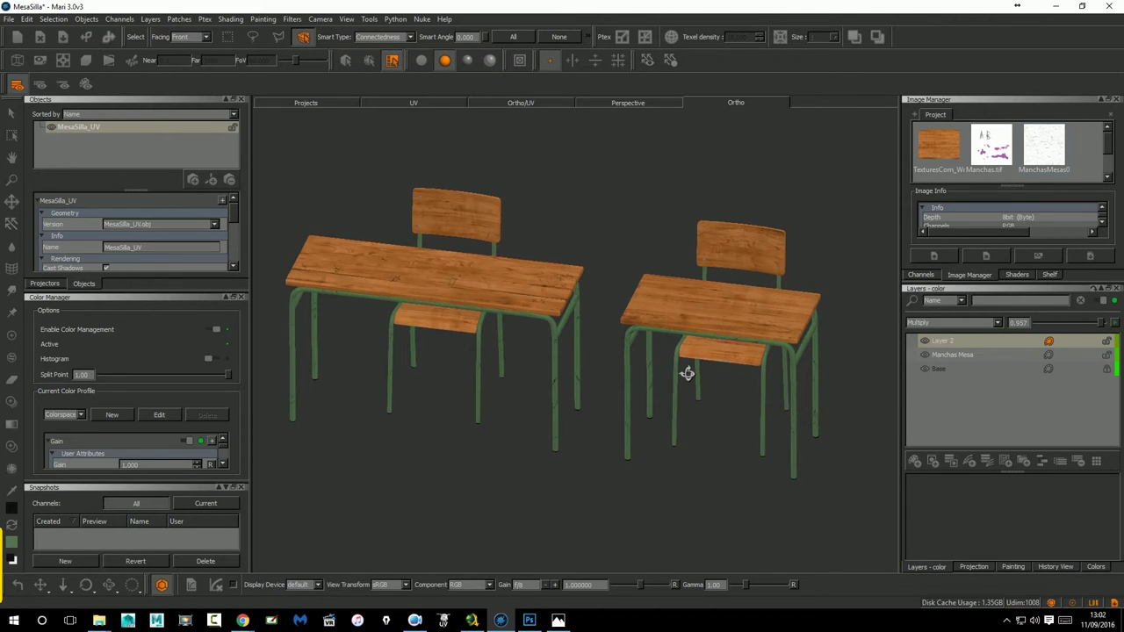
{"action": "left_click", "coordinate": [940, 370], "text": "shift"}
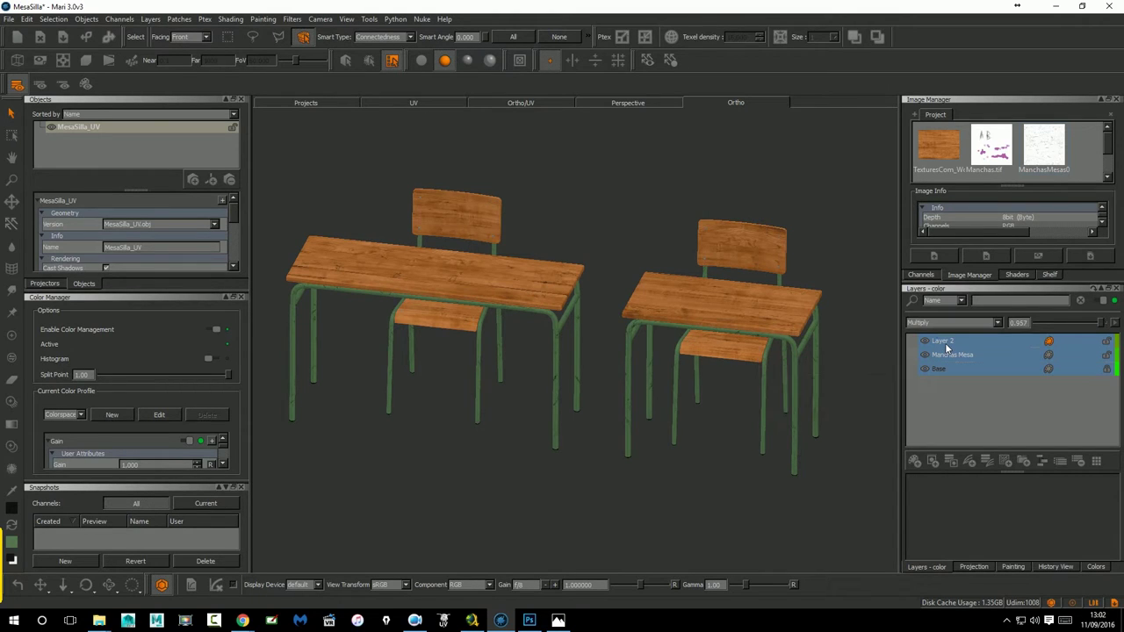
Choose Export Selected Layers Flattened and browse to E:/ElChicoMalvavisco PROYECT/sourceimages.
{"action": "right_click", "coordinate": [945, 349]}
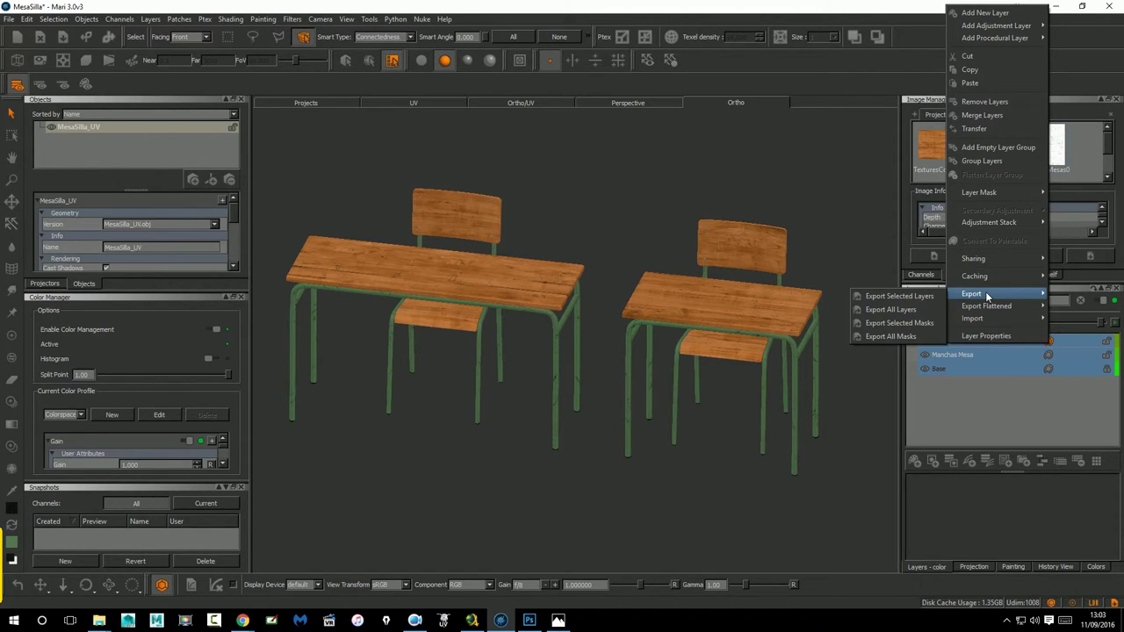
{"action": "mouse_move", "coordinate": [986, 305]}
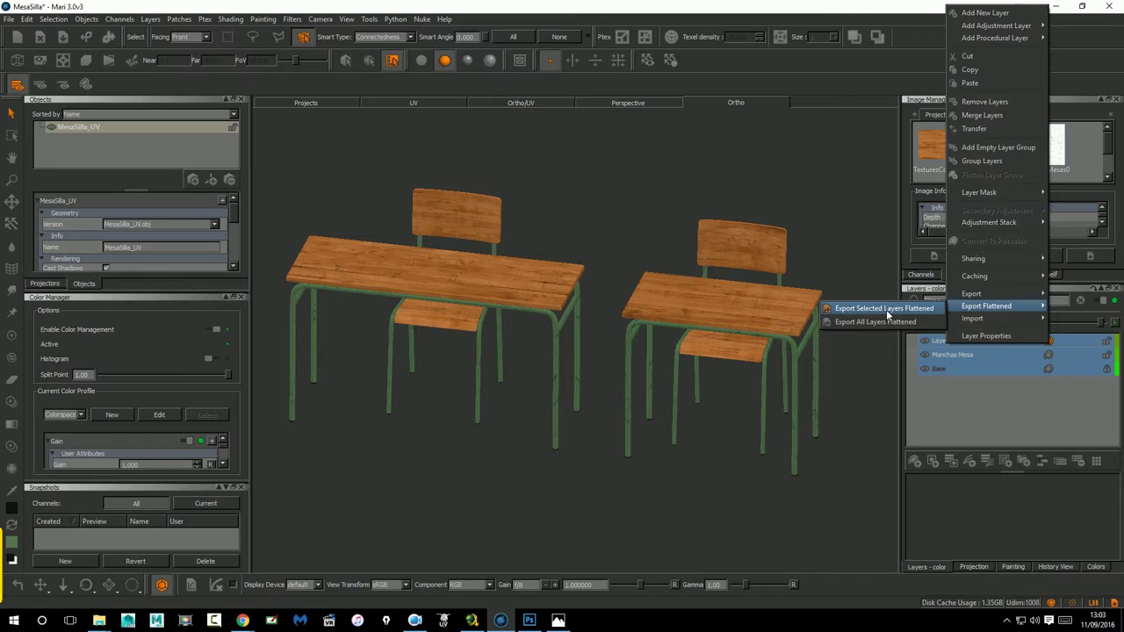
{"action": "left_click", "coordinate": [885, 309]}
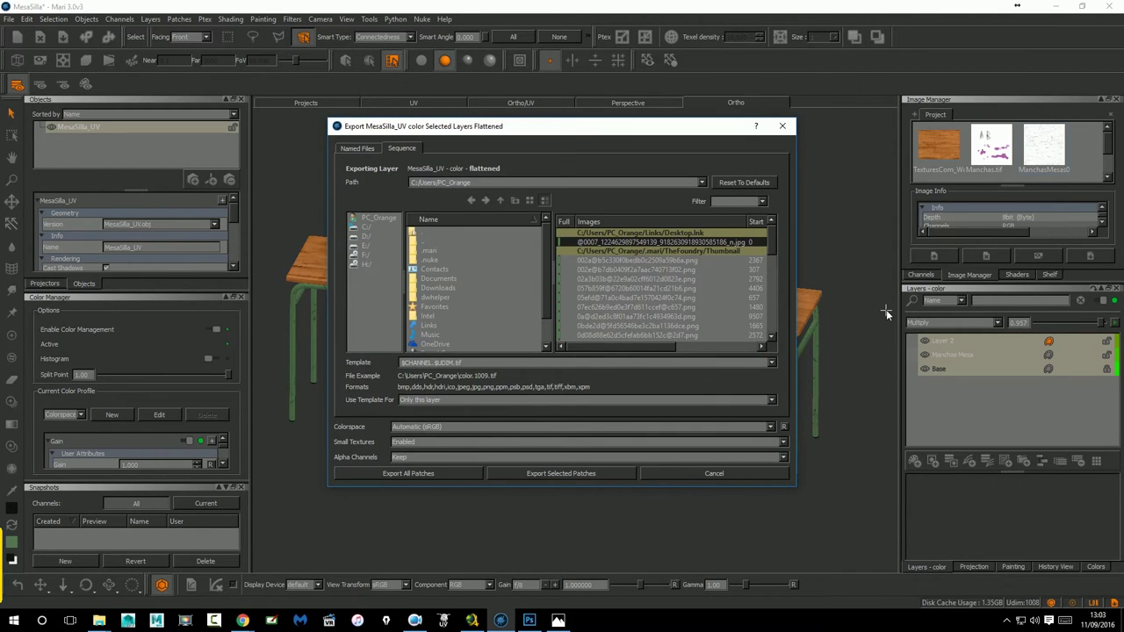
{"action": "left_click", "coordinate": [365, 249]}
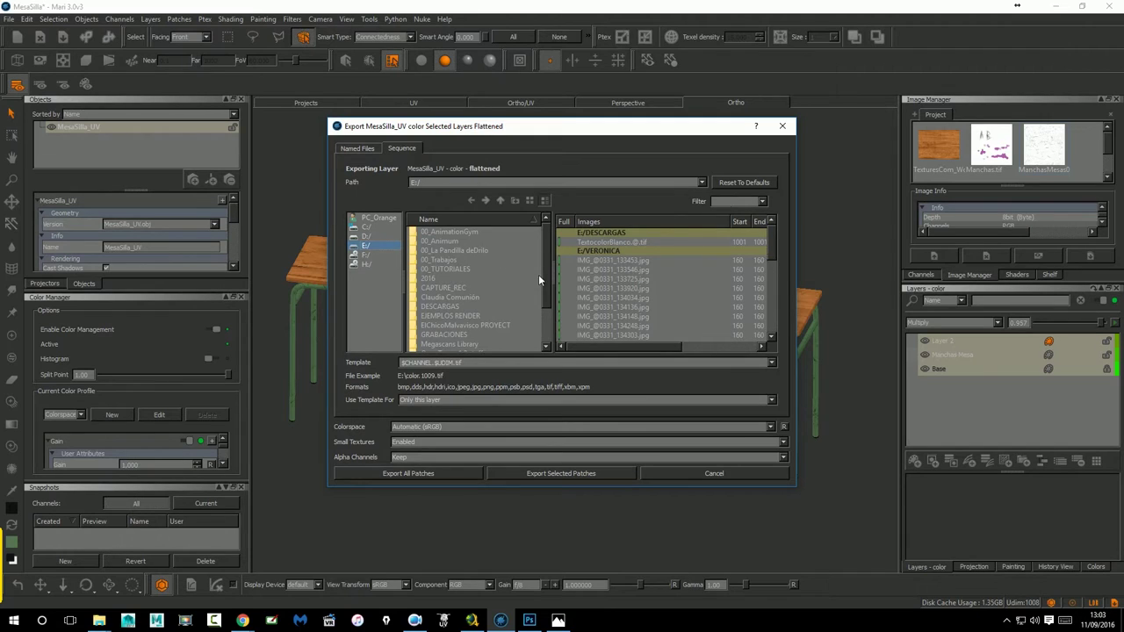
{"action": "double_click", "coordinate": [471, 323]}
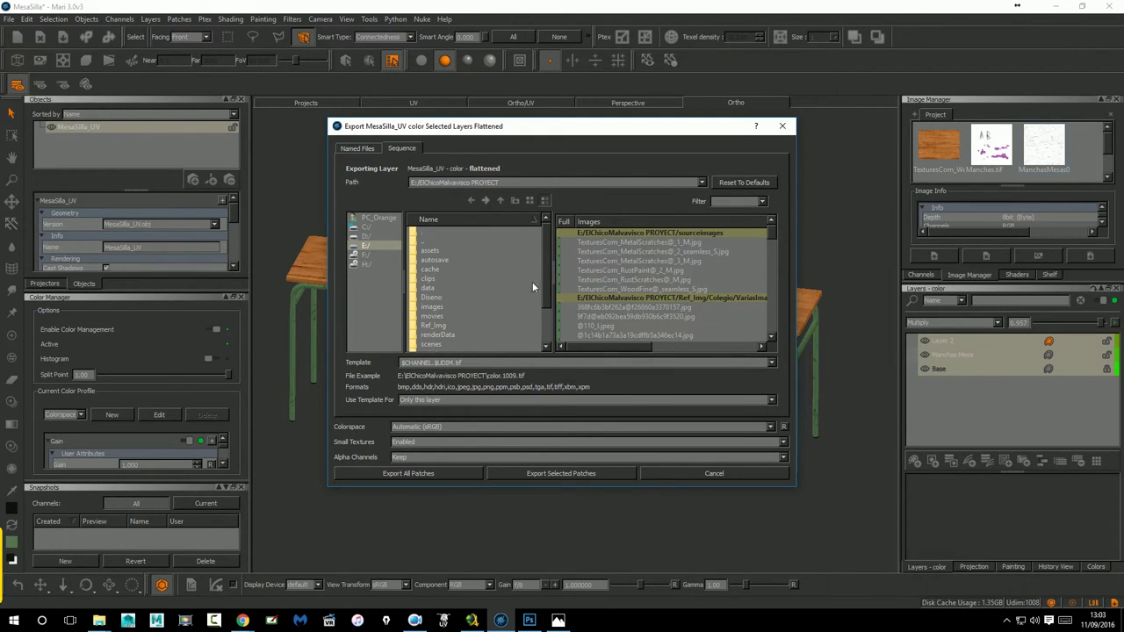
{"action": "left_click_drag", "start_coordinate": [544, 292], "coordinate": [548, 335]}
{"action": "double_click", "coordinate": [447, 326]}
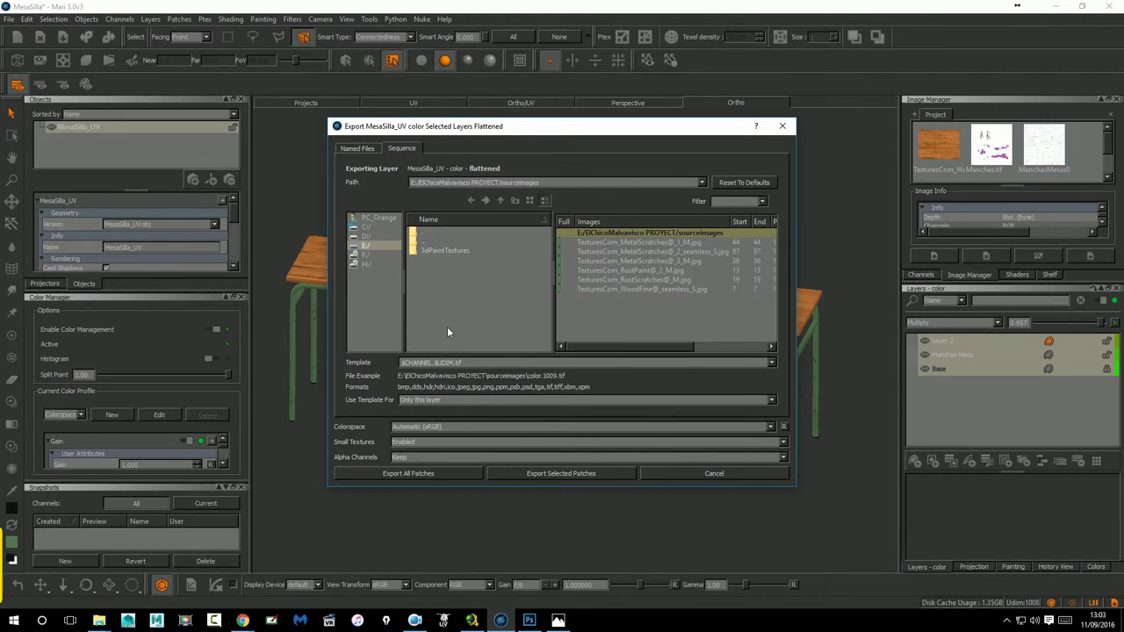
Create a TexturasSillaMesa folder there and export the selected patches as TIF tiles into it.
{"action": "left_click", "coordinate": [515, 200]}
{"action": "type", "text": "Te"}
{"action": "type", "text": "xturasSillaMesa"}
{"action": "key", "text": "Return"}
{"action": "double_click", "coordinate": [417, 262]}
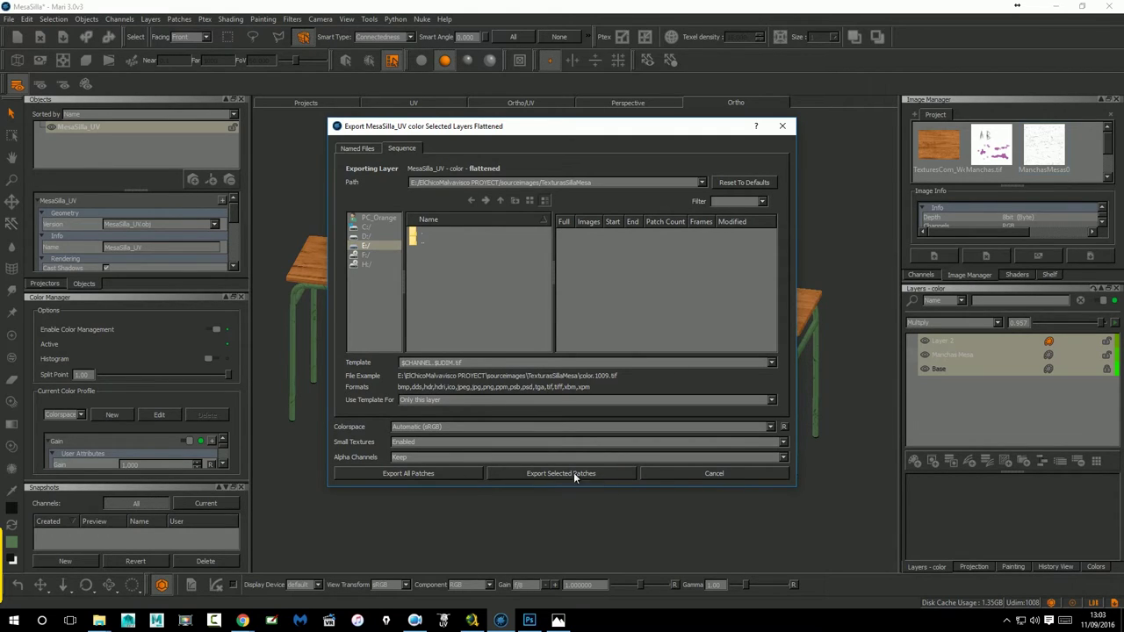
{"action": "left_click", "coordinate": [446, 474]}
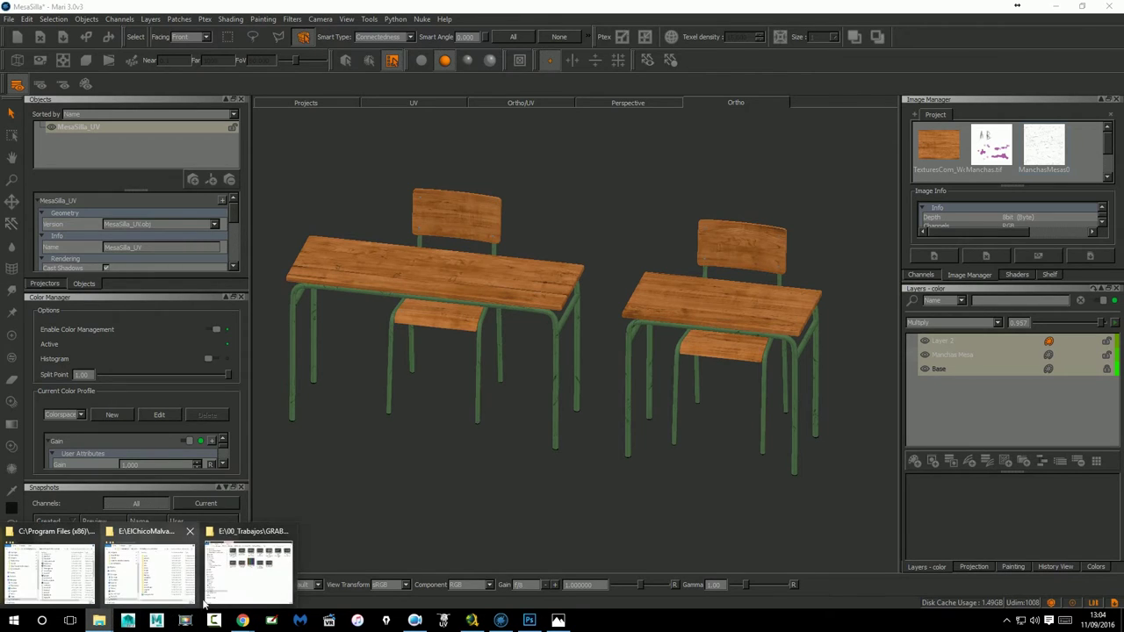
Verify color.1001–1010.tif in sourceimages/TexturasSillaMesa, then go back to Mari's UV view.
{"action": "left_click", "coordinate": [143, 539]}
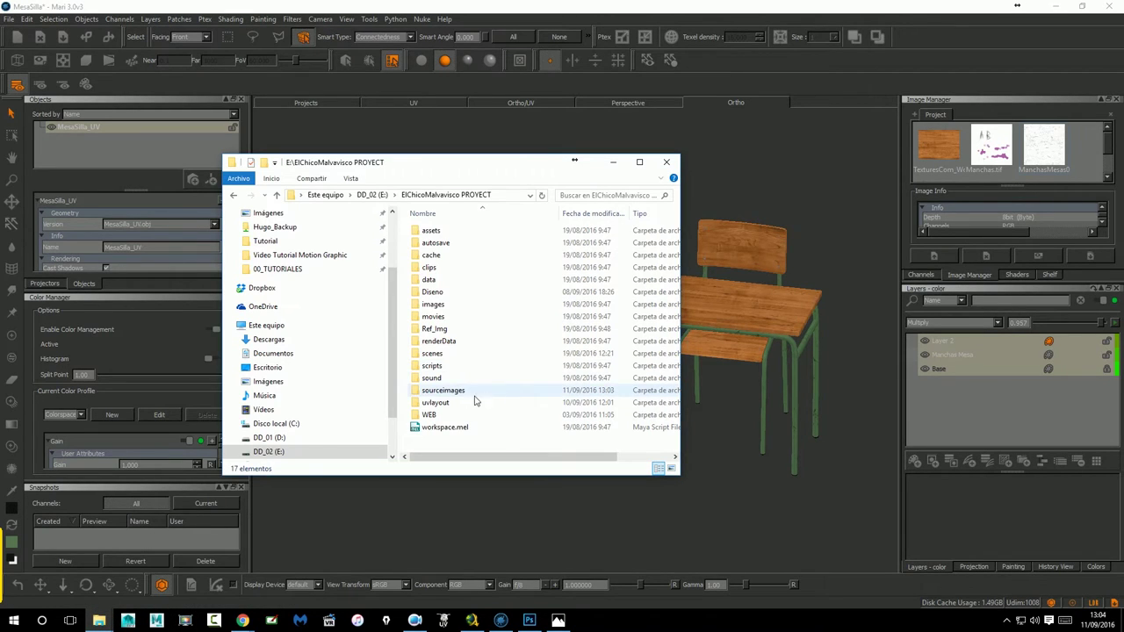
{"action": "double_click", "coordinate": [444, 394]}
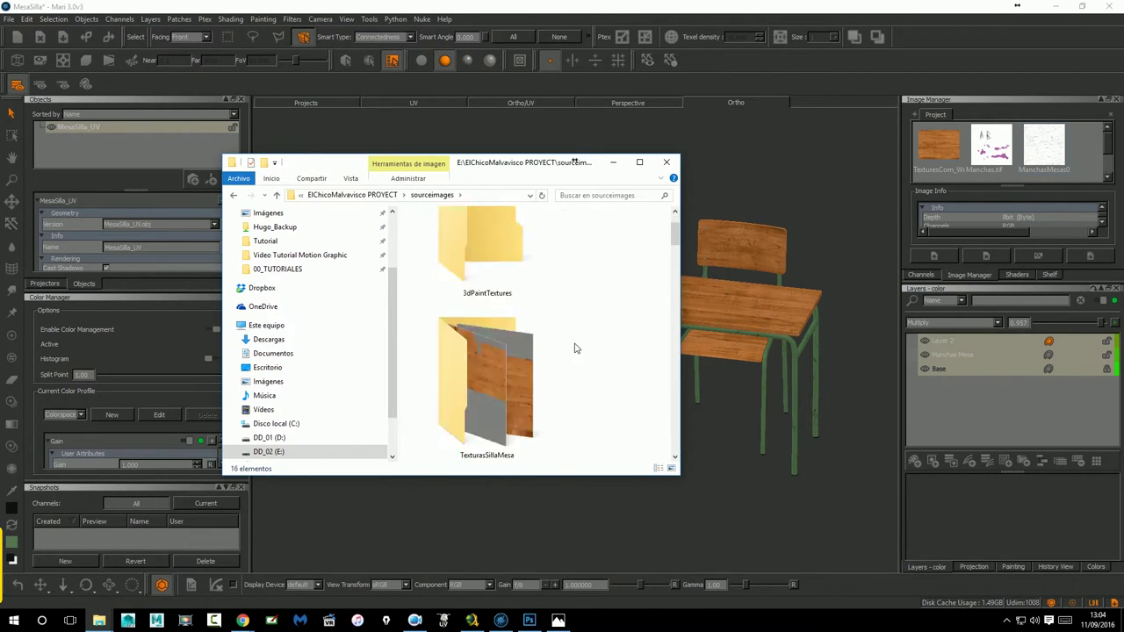
{"action": "left_click", "coordinate": [477, 315]}
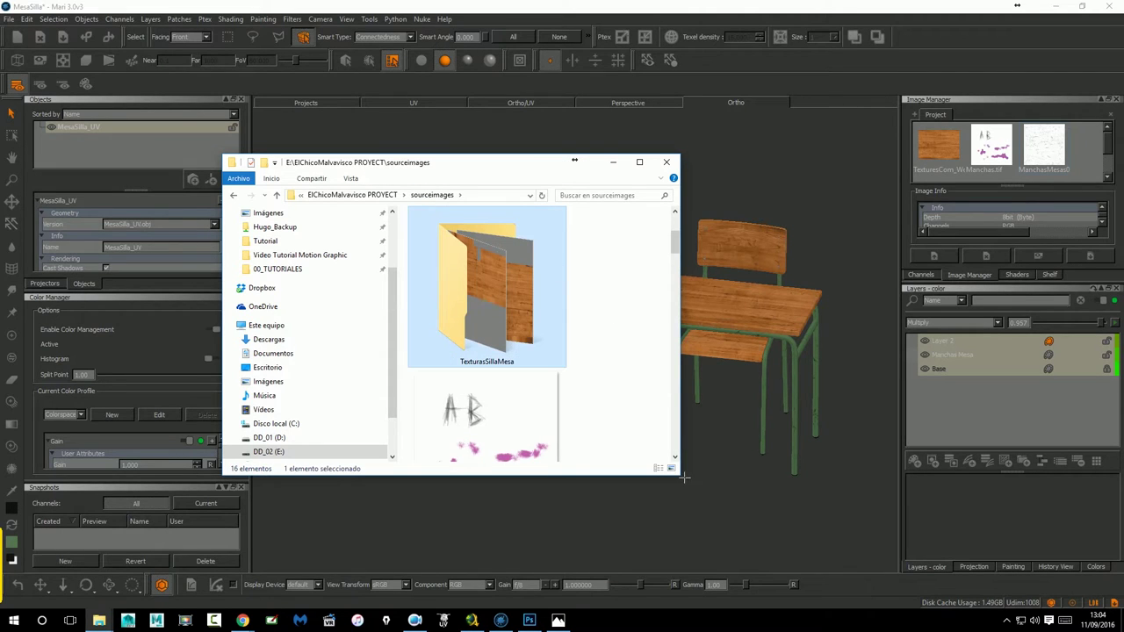
{"action": "left_click_drag", "start_coordinate": [683, 481], "coordinate": [918, 545]}
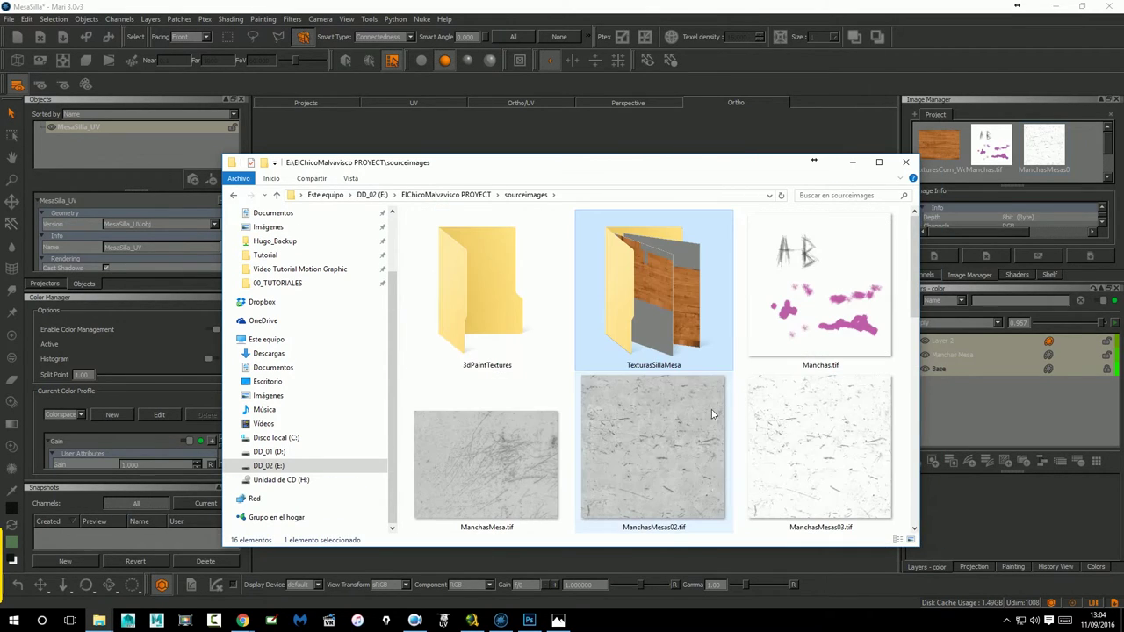
{"action": "double_click", "coordinate": [657, 304]}
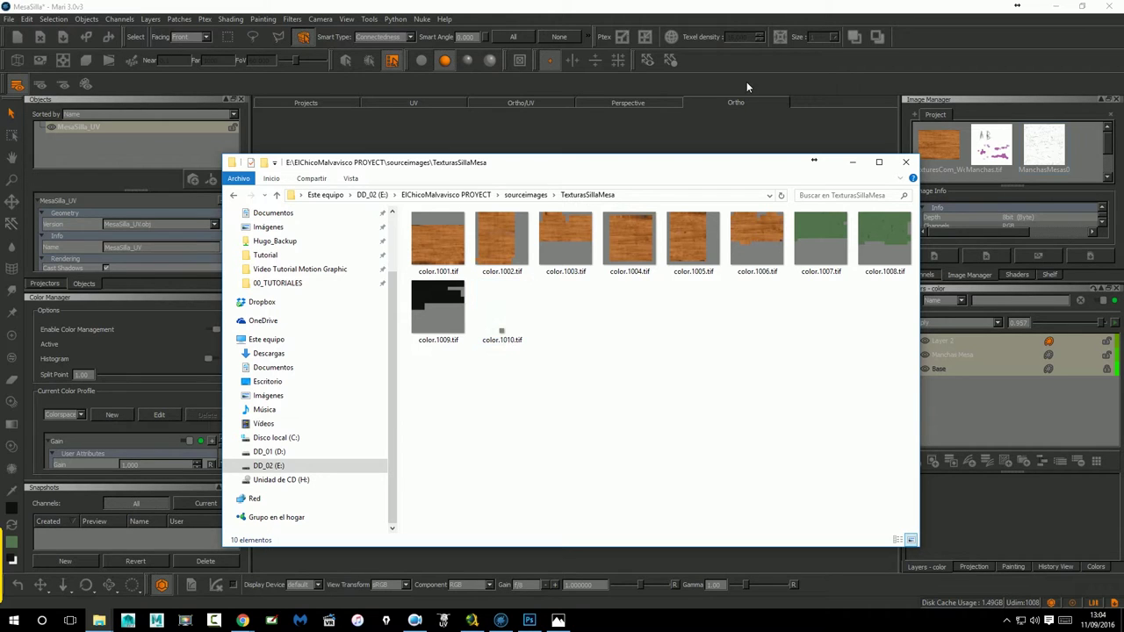
{"action": "left_click", "coordinate": [762, 18]}
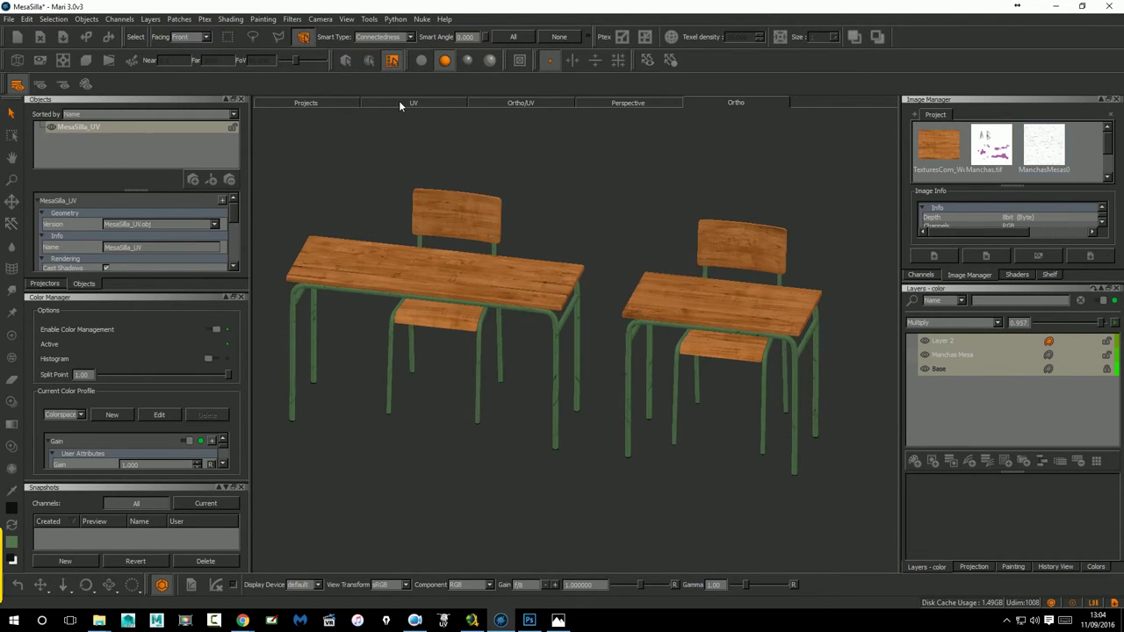
{"action": "left_click", "coordinate": [408, 102]}
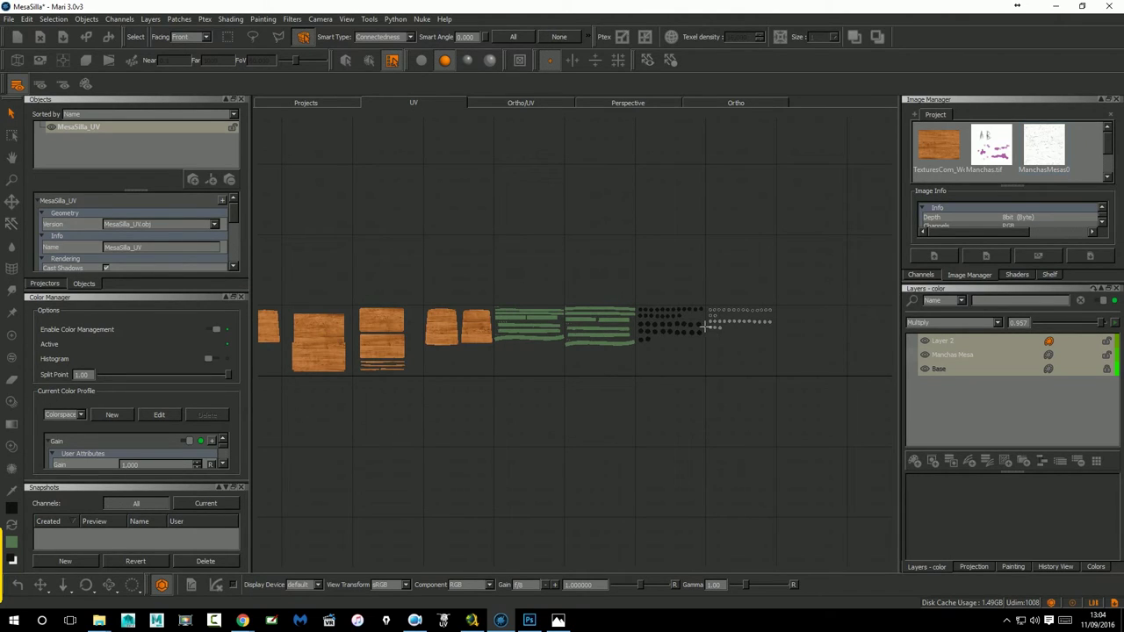
Zoom in on the small round circle shells and project the white scratch image over them.
{"action": "left_click", "coordinate": [11, 201]}
{"action": "scroll", "coordinate": [711, 348], "scroll_direction": "up", "scroll_amount": 1}
{"action": "scroll", "coordinate": [843, 325], "scroll_direction": "up", "scroll_amount": 2}
{"action": "scroll", "coordinate": [466, 417], "scroll_direction": "up", "scroll_amount": 2}
{"action": "scroll", "coordinate": [396, 376], "scroll_direction": "up", "scroll_amount": 1}
{"action": "scroll", "coordinate": [539, 369], "scroll_direction": "up", "scroll_amount": 2}
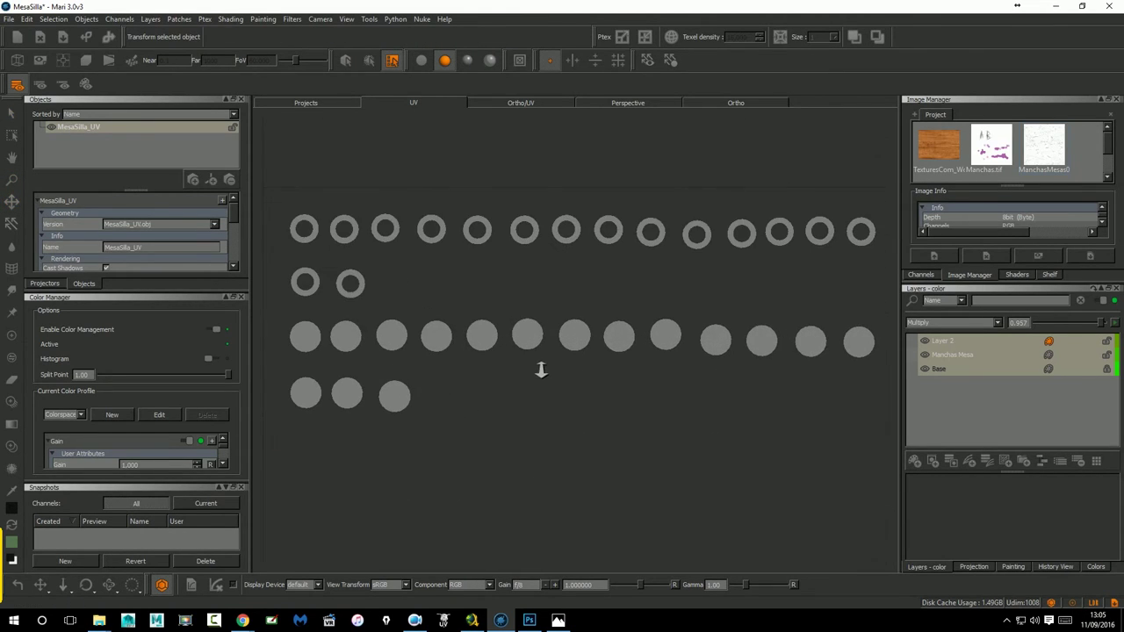
{"action": "scroll", "coordinate": [617, 354], "scroll_direction": "down", "scroll_amount": 1}
{"action": "left_click_drag", "start_coordinate": [1049, 145], "coordinate": [617, 256]}
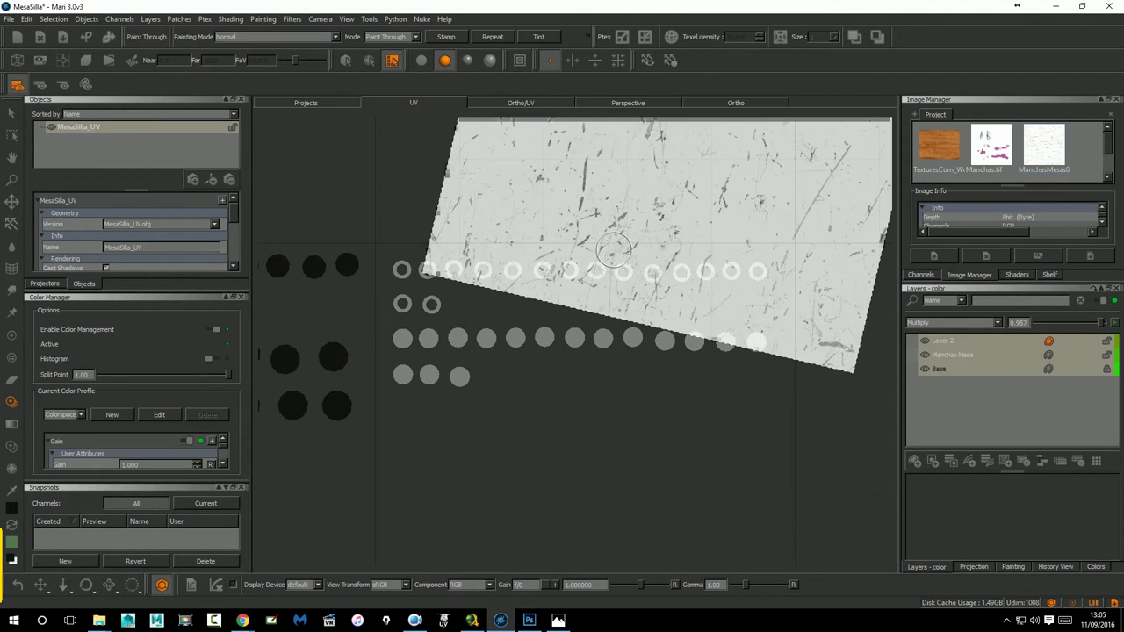
Paint the scratch image through onto the white circles, rotating and enlarging the overlay to fit.
{"action": "left_click", "coordinate": [959, 354]}
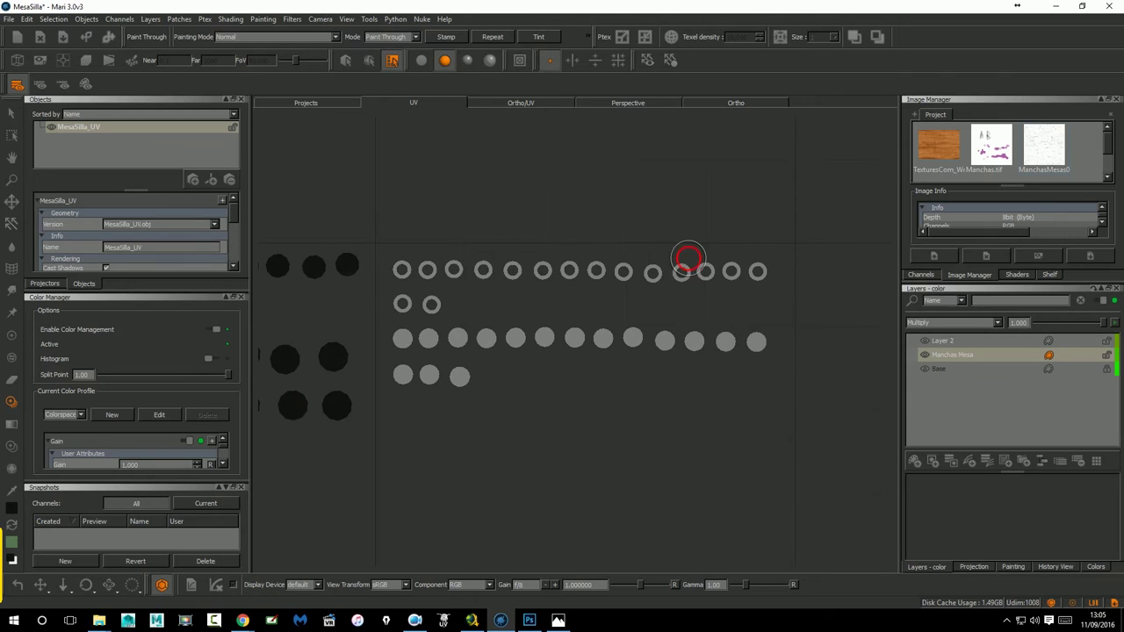
{"action": "left_click_drag", "start_coordinate": [664, 250], "coordinate": [591, 380]}
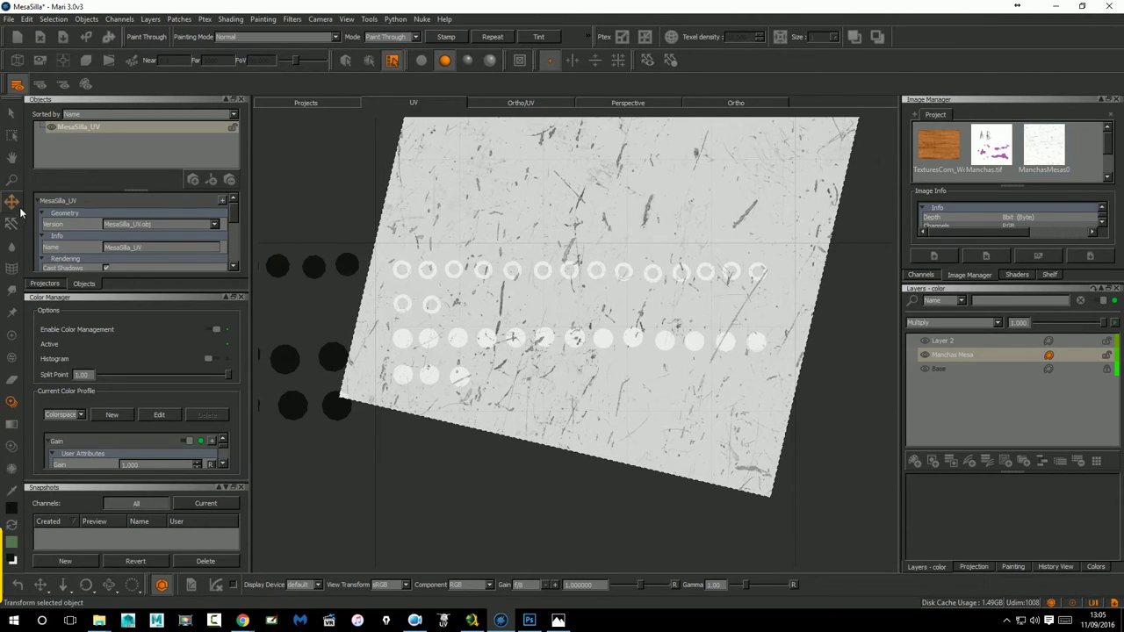
{"action": "left_click", "coordinate": [10, 337]}
{"action": "left_click_drag", "start_coordinate": [458, 341], "coordinate": [413, 365]}
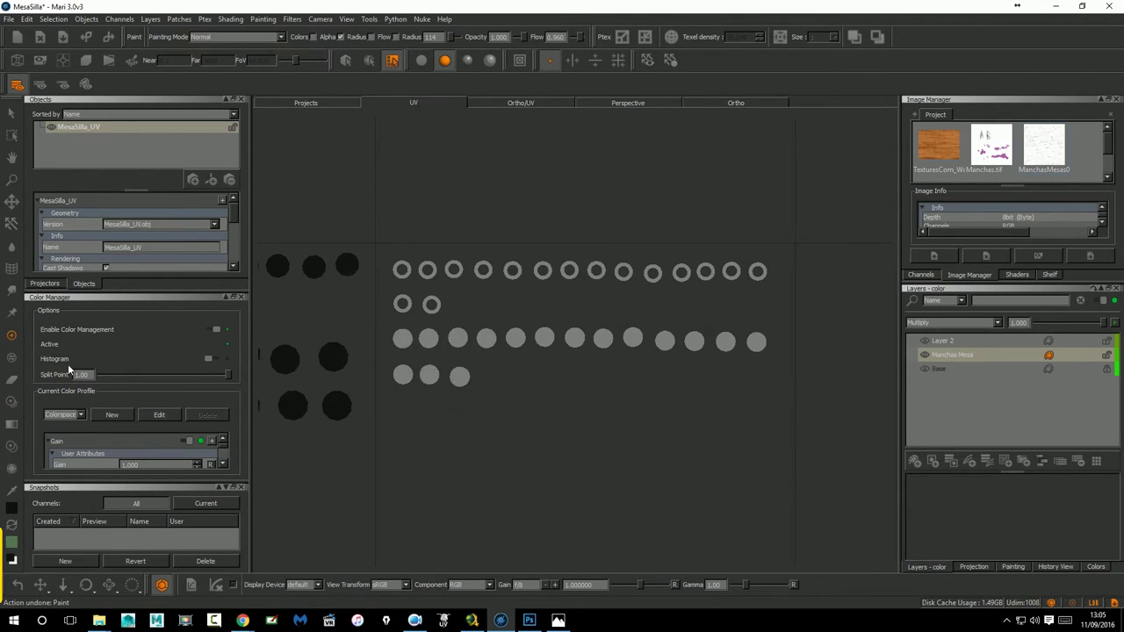
{"action": "left_click", "coordinate": [12, 402]}
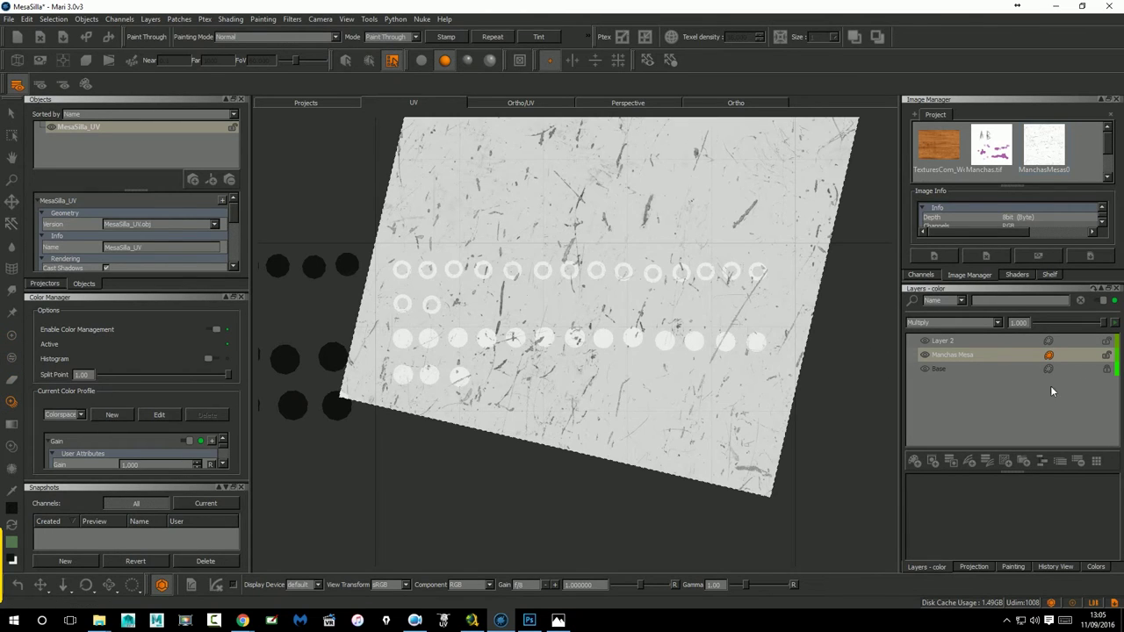
On the Base layer, set the paint colour to mid-grey with intensity 0.584.
{"action": "left_click", "coordinate": [942, 370]}
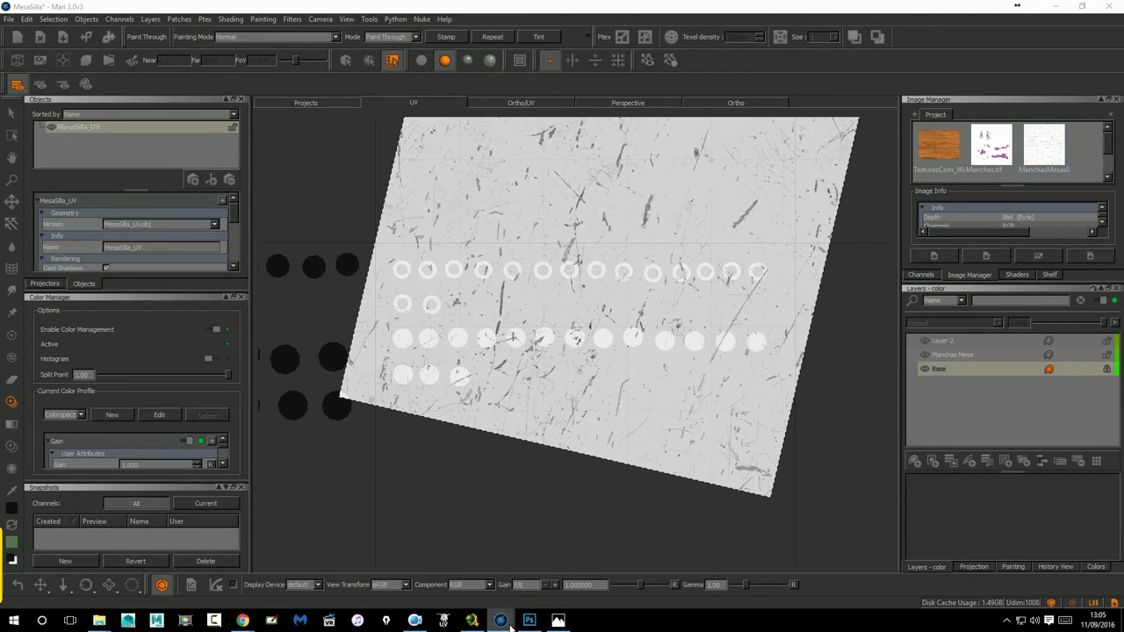
{"action": "mouse_move", "coordinate": [500, 620]}
{"action": "left_click", "coordinate": [562, 537]}
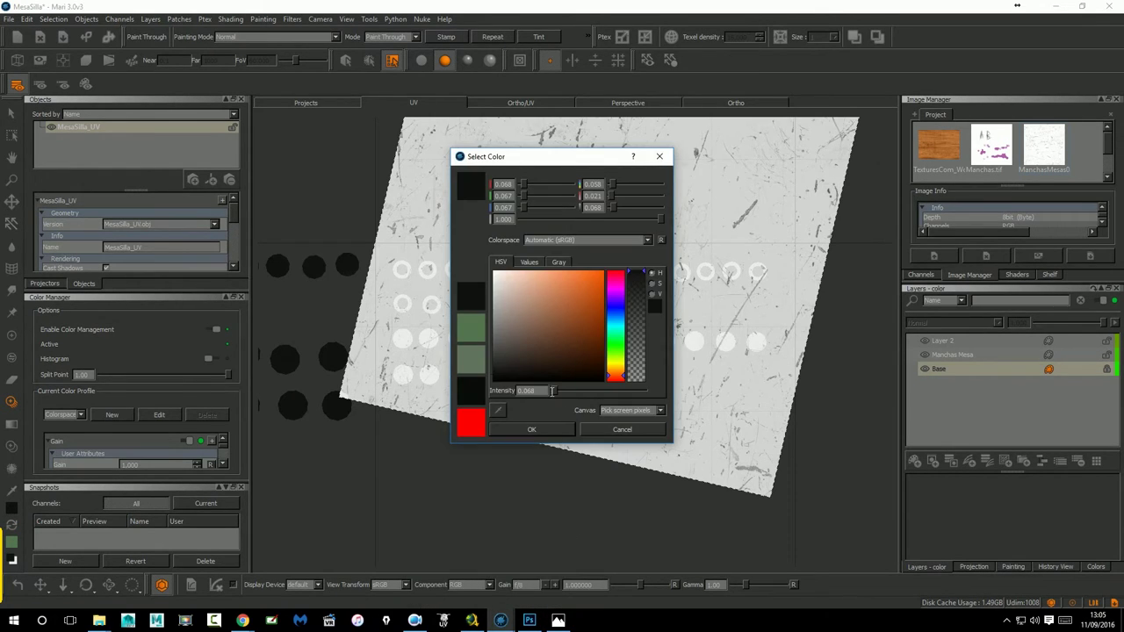
{"action": "left_click_drag", "start_coordinate": [554, 392], "coordinate": [475, 320]}
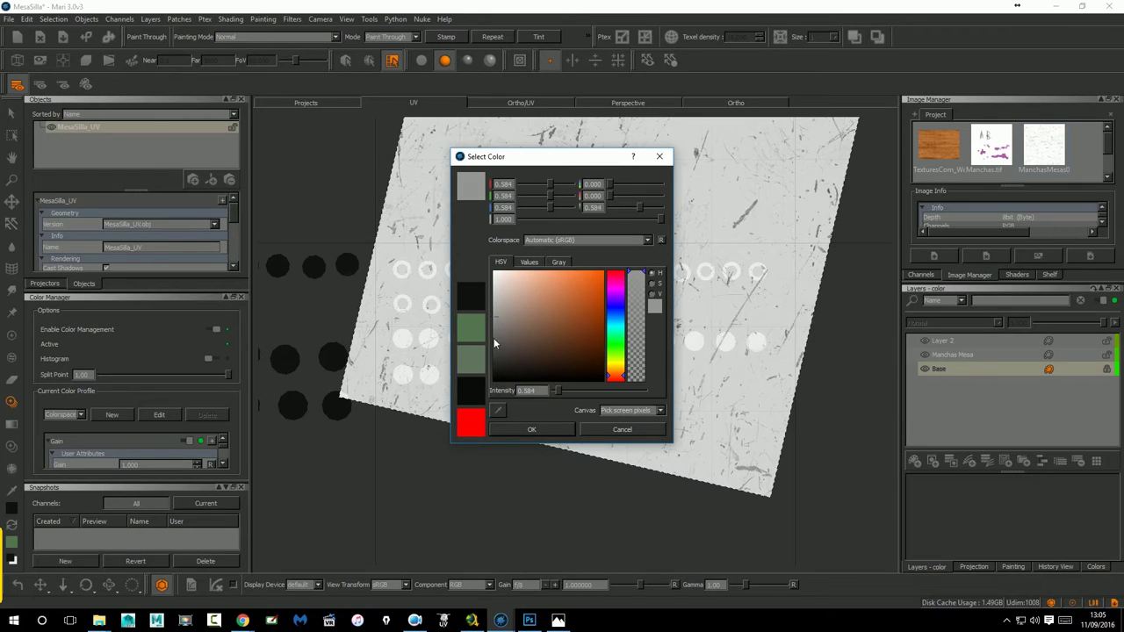
{"action": "left_click", "coordinate": [541, 429]}
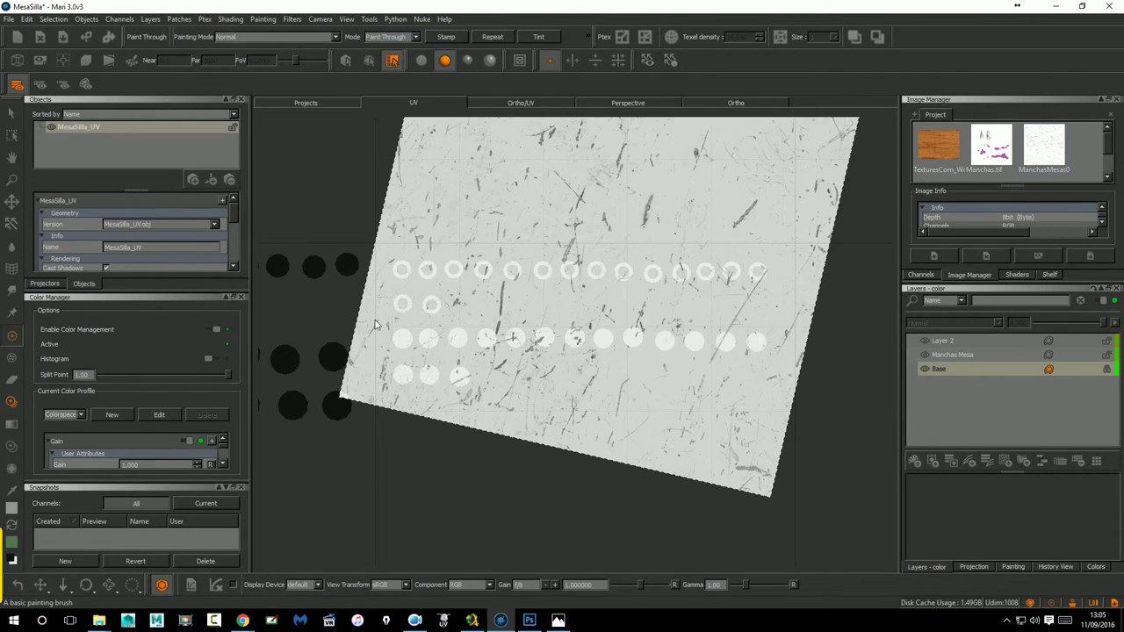
{"action": "left_click", "coordinate": [11, 335]}
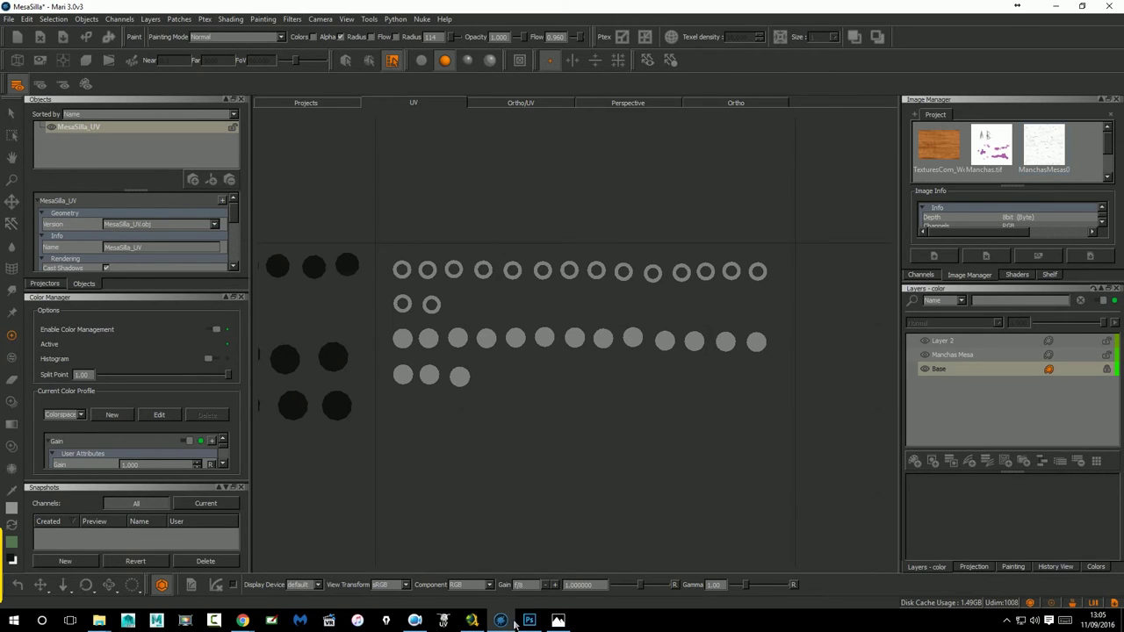
Pick a slightly darker grey as the paint colour, keeping Painting Mode at Normal.
{"action": "left_click", "coordinate": [12, 509]}
{"action": "key", "text": "Escape"}
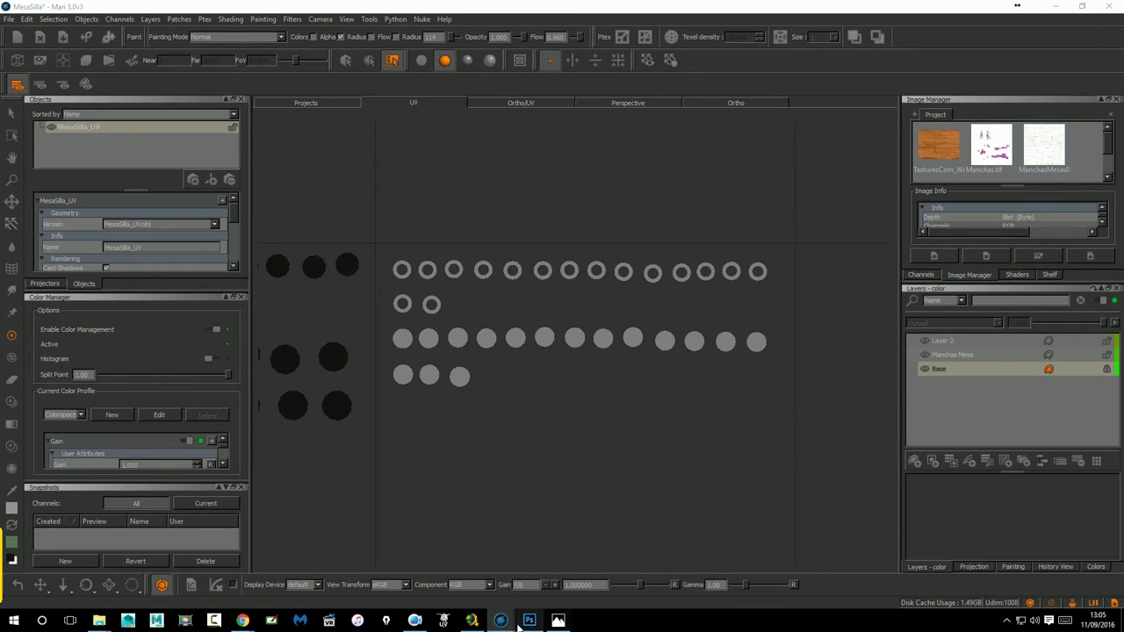
{"action": "left_click", "coordinate": [558, 530]}
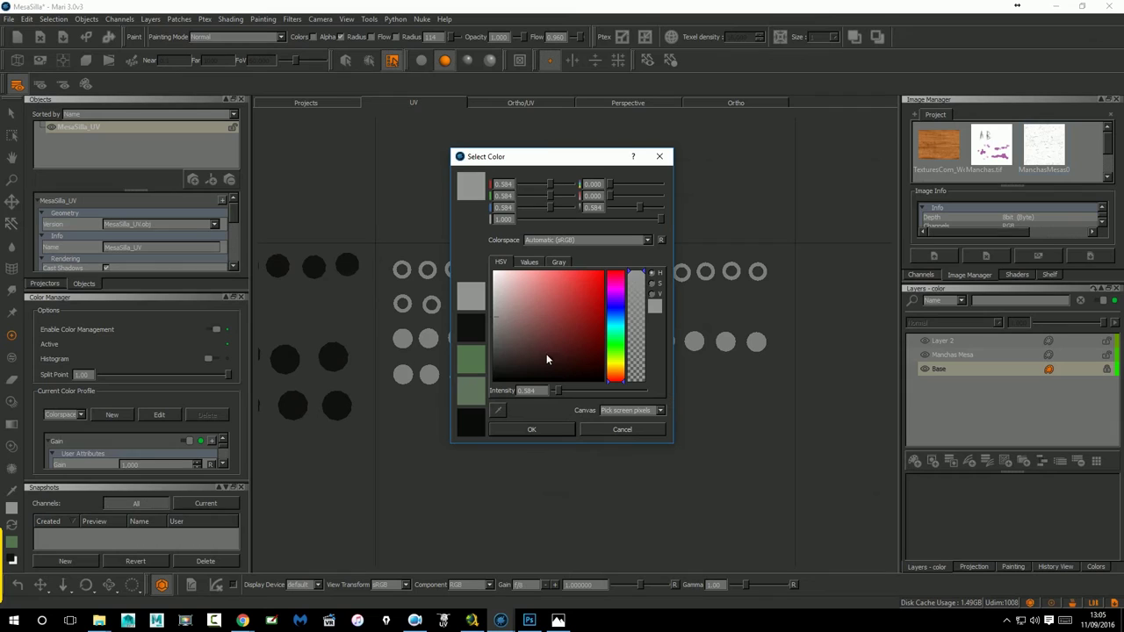
{"action": "left_click", "coordinate": [483, 346]}
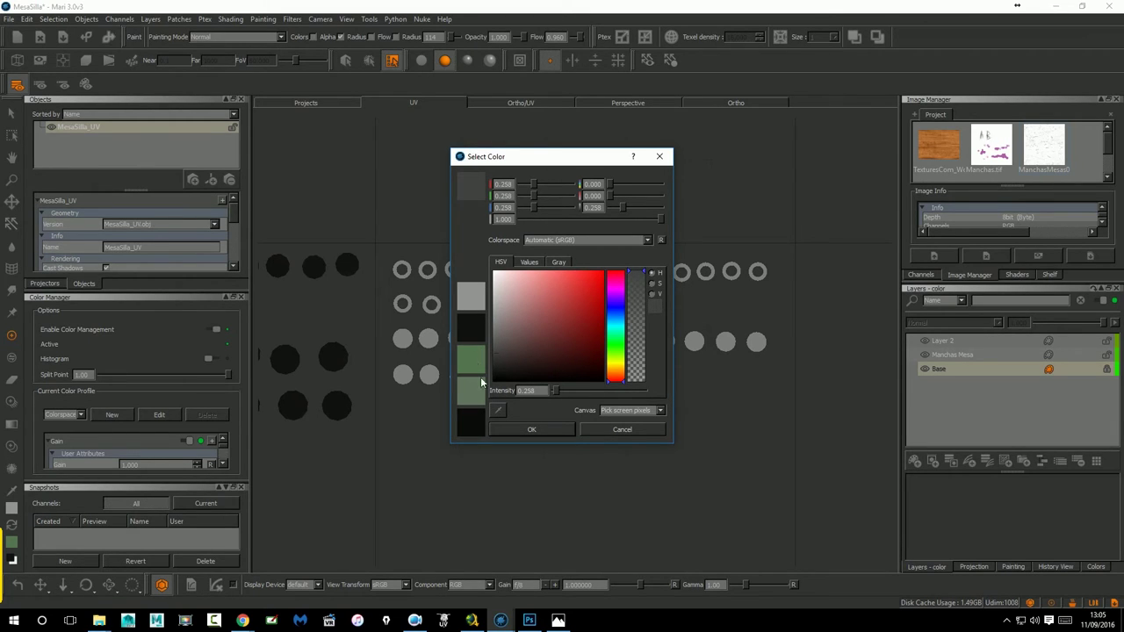
{"action": "left_click", "coordinate": [518, 431]}
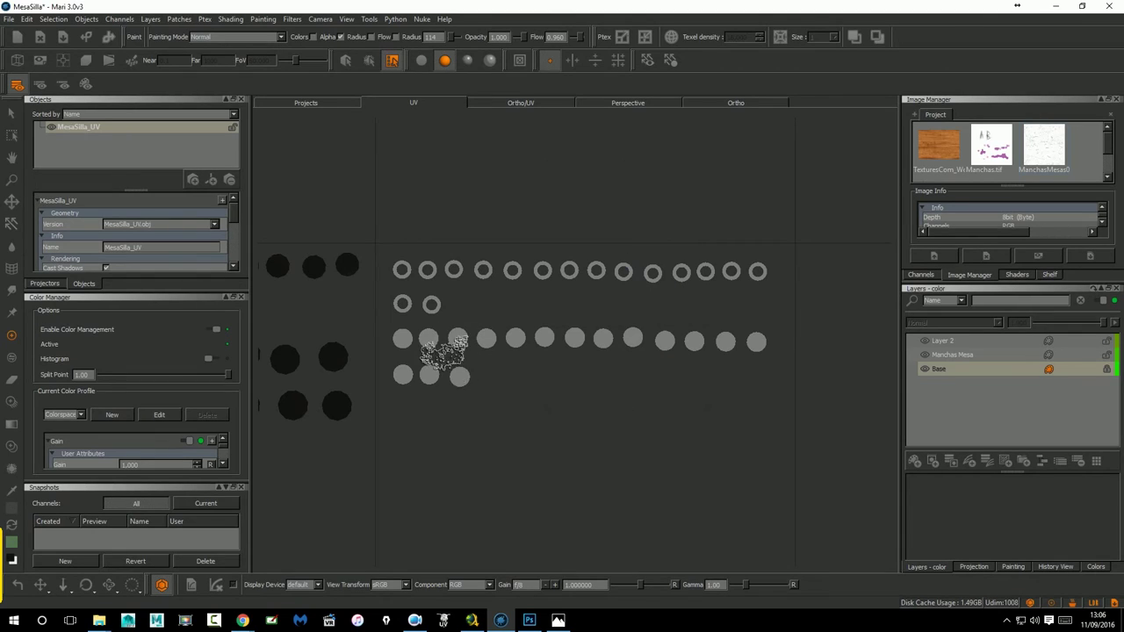
{"action": "left_click", "coordinate": [210, 42]}
{"action": "left_click", "coordinate": [213, 44]}
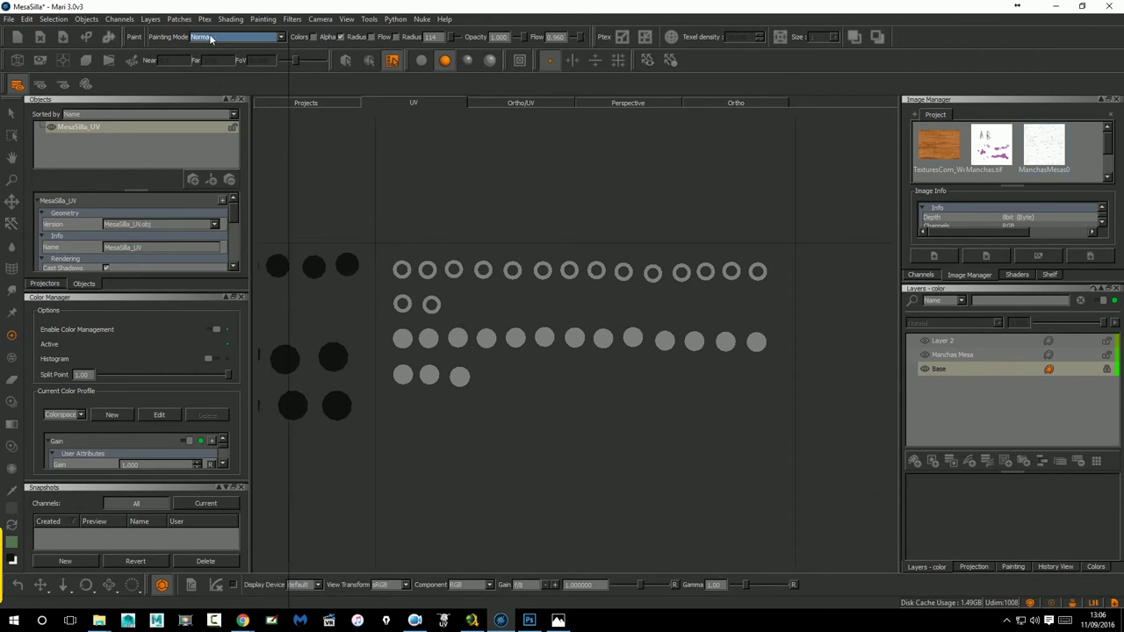
Paint the rings and circles on the Base layer flat grey.
{"action": "left_click", "coordinate": [971, 371]}
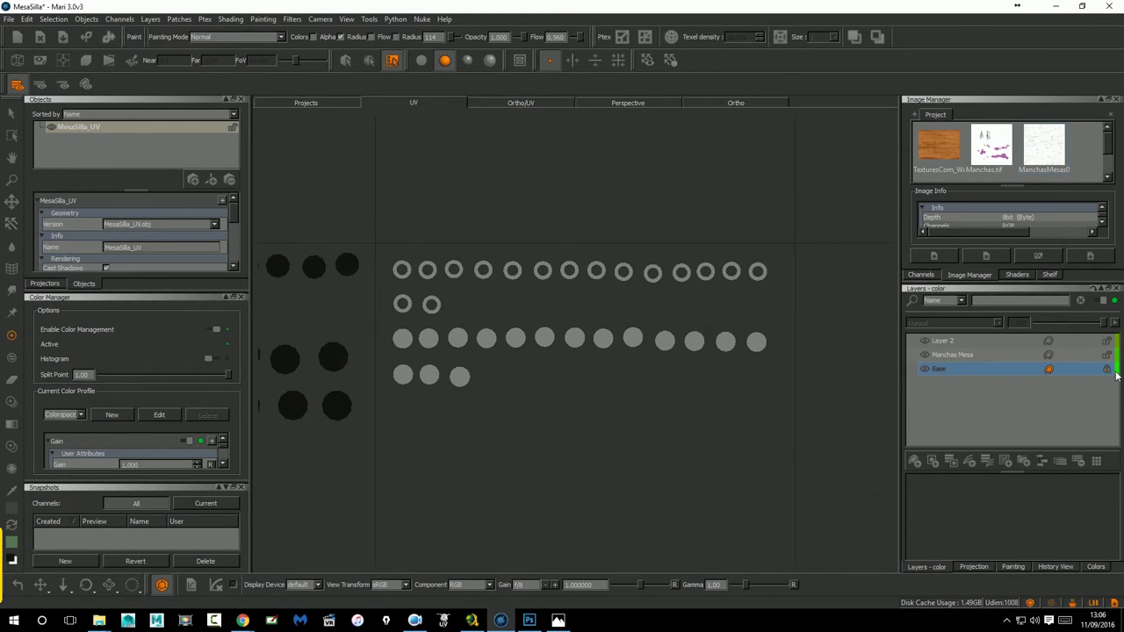
{"action": "mouse_move", "coordinate": [457, 338]}
{"action": "left_mouse_down"}
{"action": "mouse_move", "coordinate": [575, 347]}
{"action": "mouse_move", "coordinate": [409, 292]}
{"action": "mouse_move", "coordinate": [426, 376]}
{"action": "mouse_move", "coordinate": [451, 364]}
{"action": "mouse_move", "coordinate": [534, 220]}
{"action": "left_mouse_up"}
{"action": "mouse_move", "coordinate": [716, 249]}
{"action": "left_mouse_down"}
{"action": "mouse_move", "coordinate": [728, 283]}
{"action": "mouse_move", "coordinate": [590, 270]}
{"action": "mouse_move", "coordinate": [685, 335]}
{"action": "mouse_move", "coordinate": [786, 340]}
{"action": "mouse_move", "coordinate": [515, 333]}
{"action": "mouse_move", "coordinate": [463, 343]}
{"action": "mouse_move", "coordinate": [431, 384]}
{"action": "mouse_move", "coordinate": [400, 377]}
{"action": "left_mouse_up"}
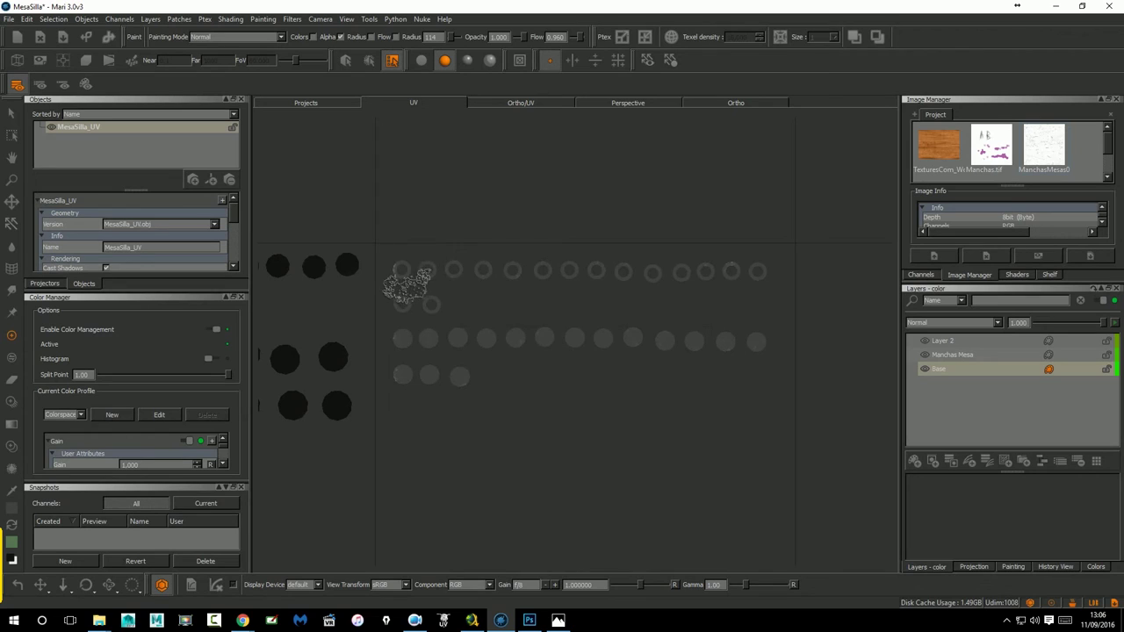
Stamp dark scratch marks from the scratch image onto the circles on the Manchas Mesa layer.
{"action": "left_click", "coordinate": [400, 272]}
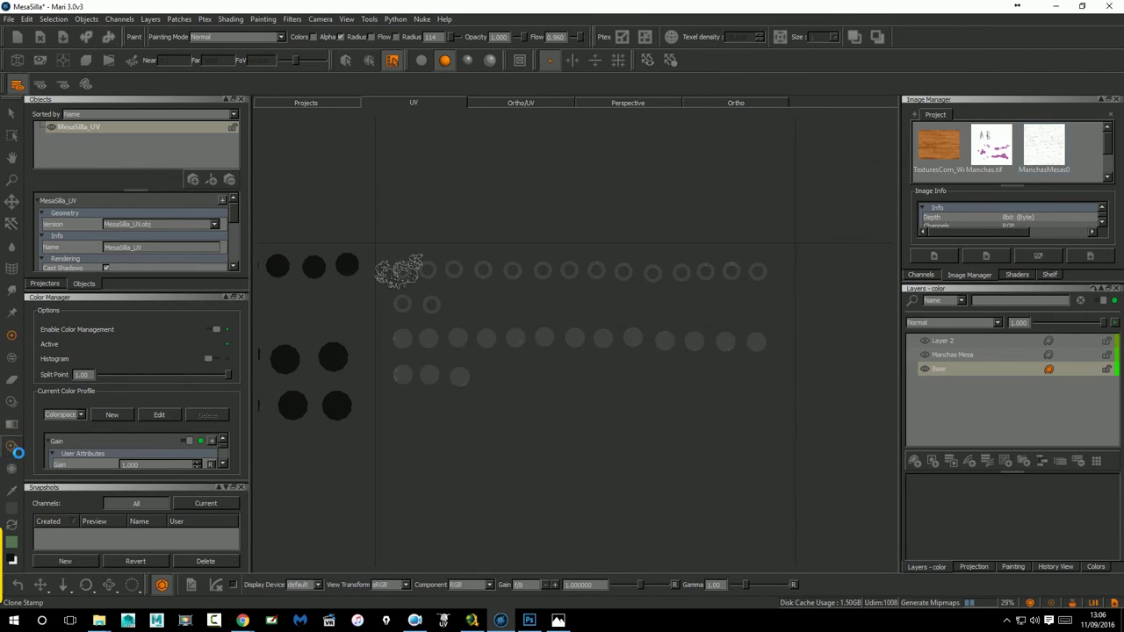
{"action": "left_click", "coordinate": [12, 404]}
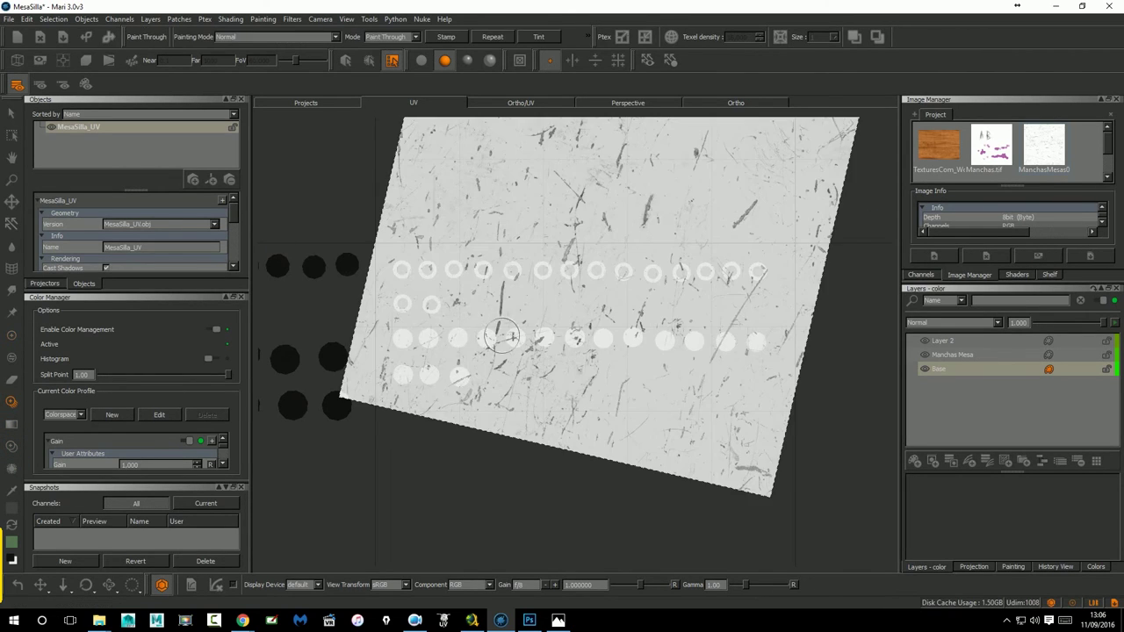
{"action": "mouse_move", "coordinate": [513, 338]}
{"action": "left_mouse_down"}
{"action": "mouse_move", "coordinate": [424, 359]}
{"action": "mouse_move", "coordinate": [401, 294]}
{"action": "left_mouse_up"}
{"action": "key", "text": "ctrl+z"}
{"action": "left_click", "coordinate": [942, 355]}
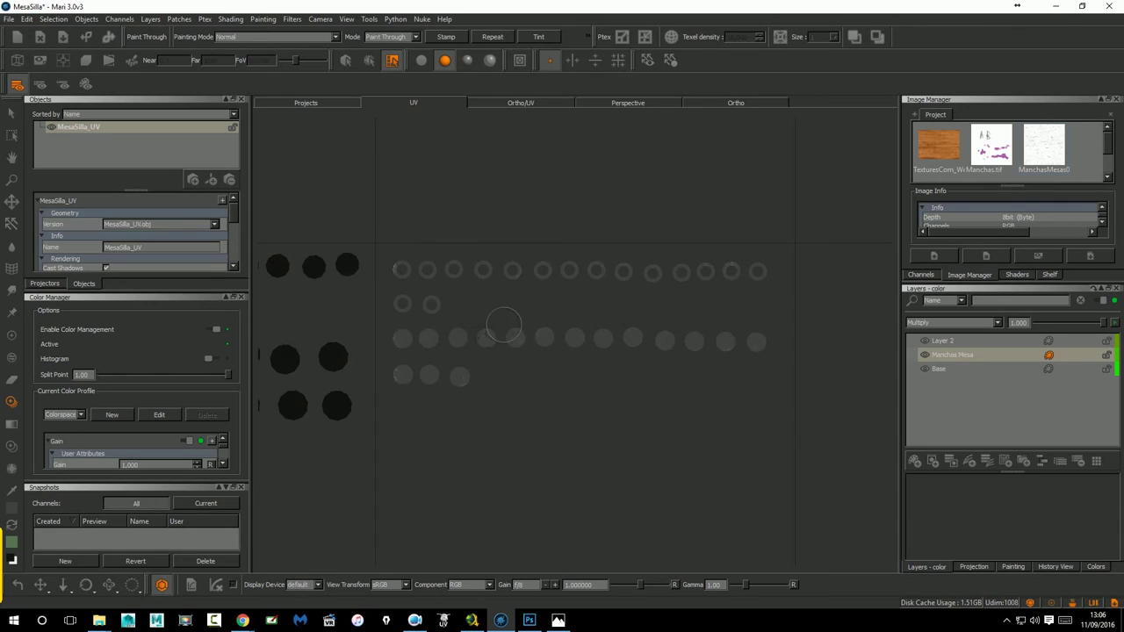
{"action": "left_click", "coordinate": [632, 336]}
{"action": "left_click", "coordinate": [747, 264]}
{"action": "left_click", "coordinate": [458, 377]}
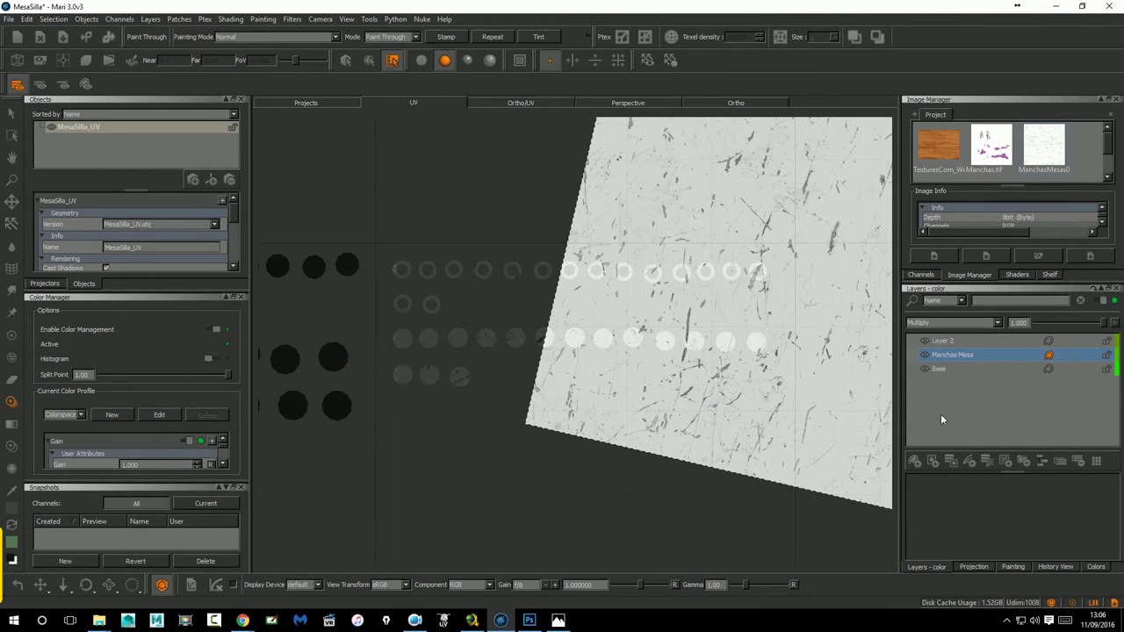
On the Base layer, paint light-grey scratched texture across the circles.
{"action": "left_click", "coordinate": [937, 369]}
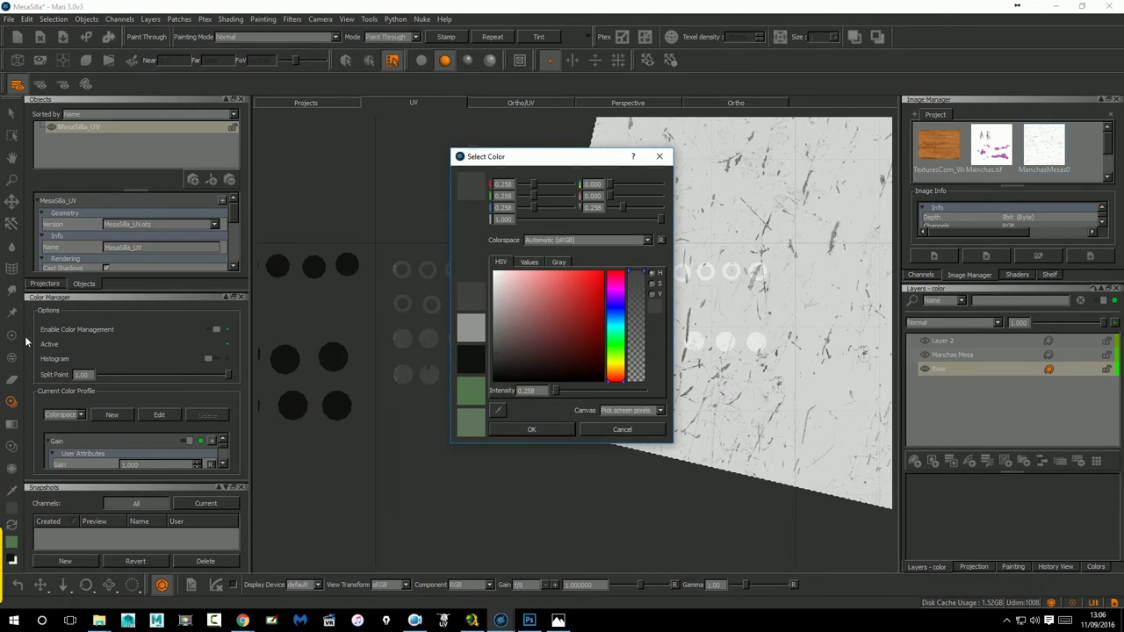
{"action": "left_click_drag", "start_coordinate": [522, 336], "coordinate": [484, 289]}
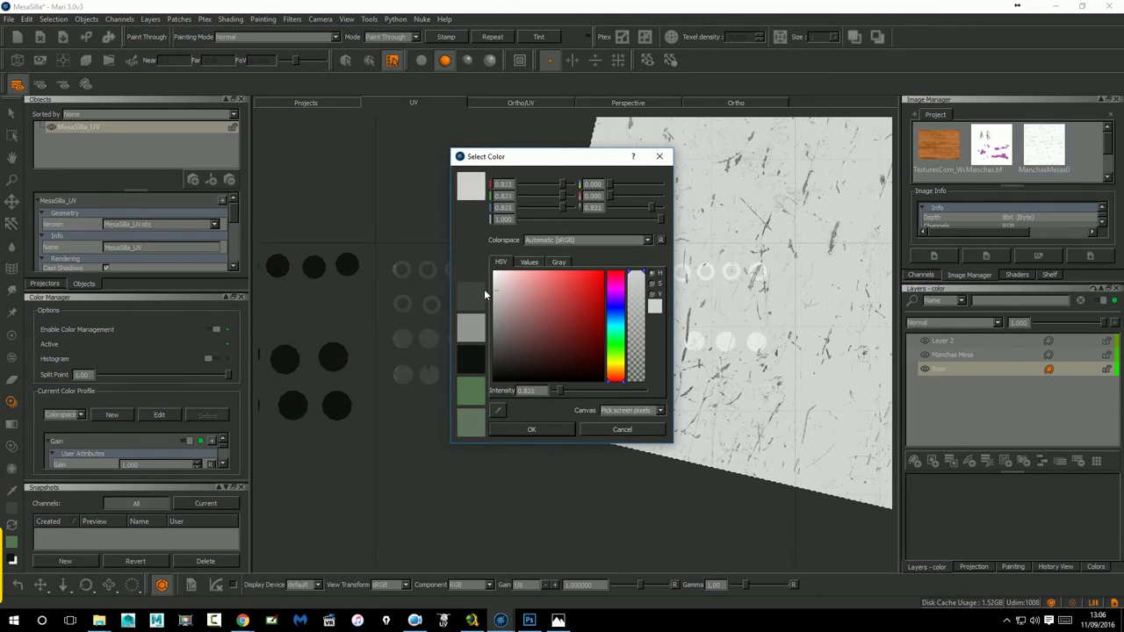
{"action": "left_click", "coordinate": [528, 429]}
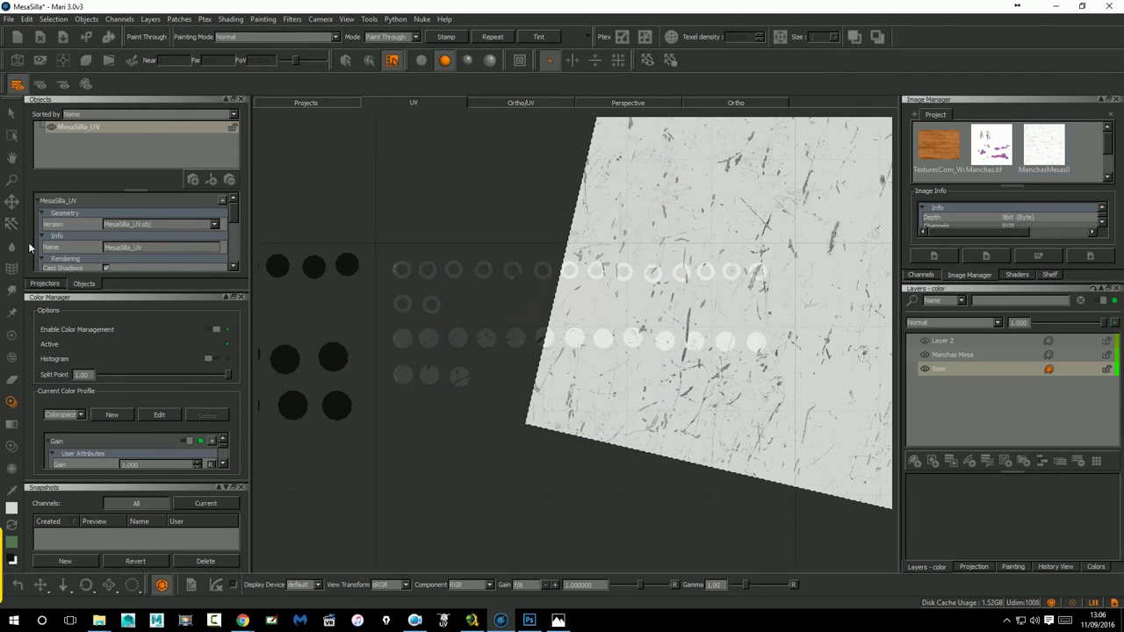
{"action": "mouse_move", "coordinate": [480, 345]}
{"action": "left_mouse_down"}
{"action": "mouse_move", "coordinate": [461, 340]}
{"action": "mouse_move", "coordinate": [439, 376]}
{"action": "mouse_move", "coordinate": [411, 361]}
{"action": "mouse_move", "coordinate": [406, 244]}
{"action": "mouse_move", "coordinate": [410, 356]}
{"action": "mouse_move", "coordinate": [500, 261]}
{"action": "mouse_move", "coordinate": [535, 269]}
{"action": "mouse_move", "coordinate": [563, 384]}
{"action": "mouse_move", "coordinate": [640, 246]}
{"action": "mouse_move", "coordinate": [746, 268]}
{"action": "mouse_move", "coordinate": [542, 327]}
{"action": "mouse_move", "coordinate": [706, 347]}
{"action": "mouse_move", "coordinate": [763, 239]}
{"action": "mouse_move", "coordinate": [475, 277]}
{"action": "mouse_move", "coordinate": [458, 345]}
{"action": "mouse_move", "coordinate": [705, 358]}
{"action": "mouse_move", "coordinate": [777, 349]}
{"action": "left_mouse_up"}
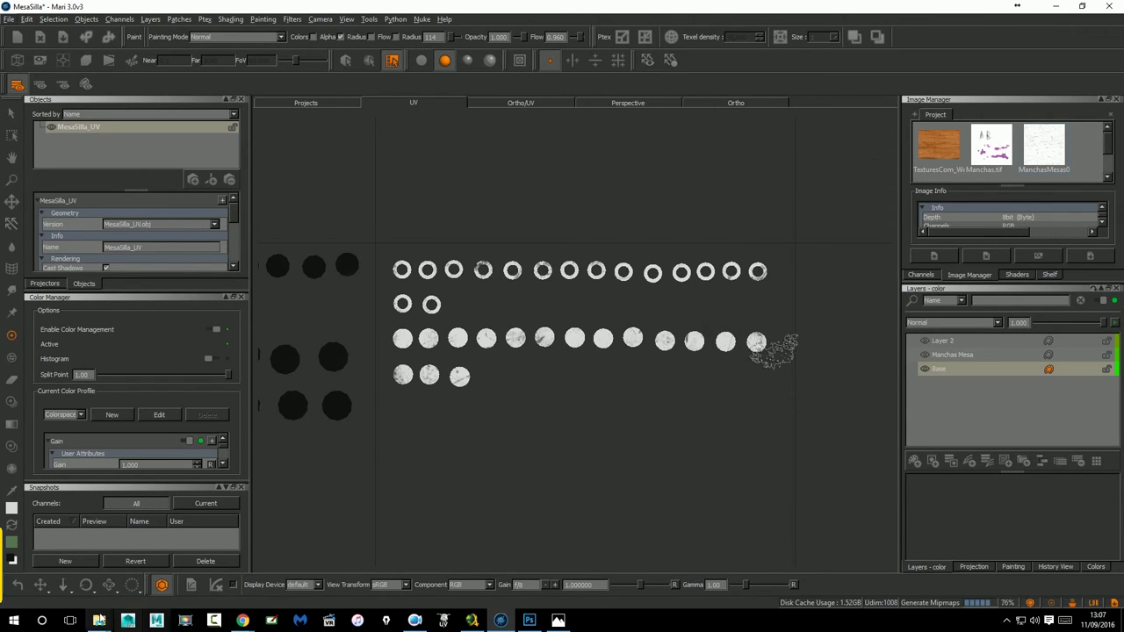
{"action": "mouse_move", "coordinate": [99, 620]}
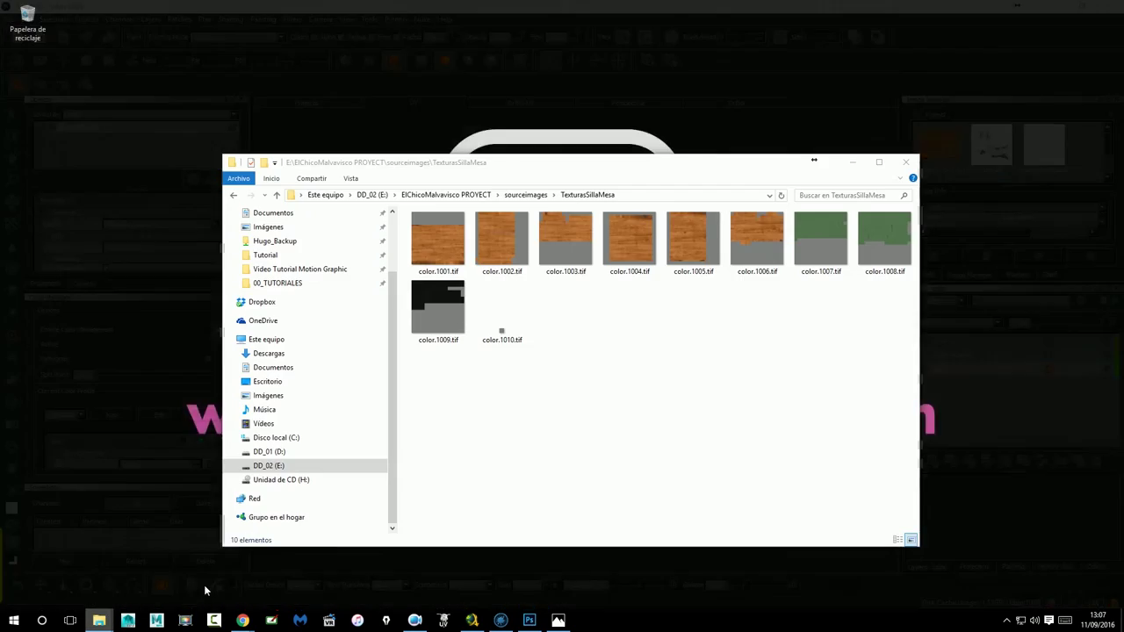
Delete the ten old color tiles from the TexturasSillaMesa folder.
{"action": "left_click", "coordinate": [203, 590]}
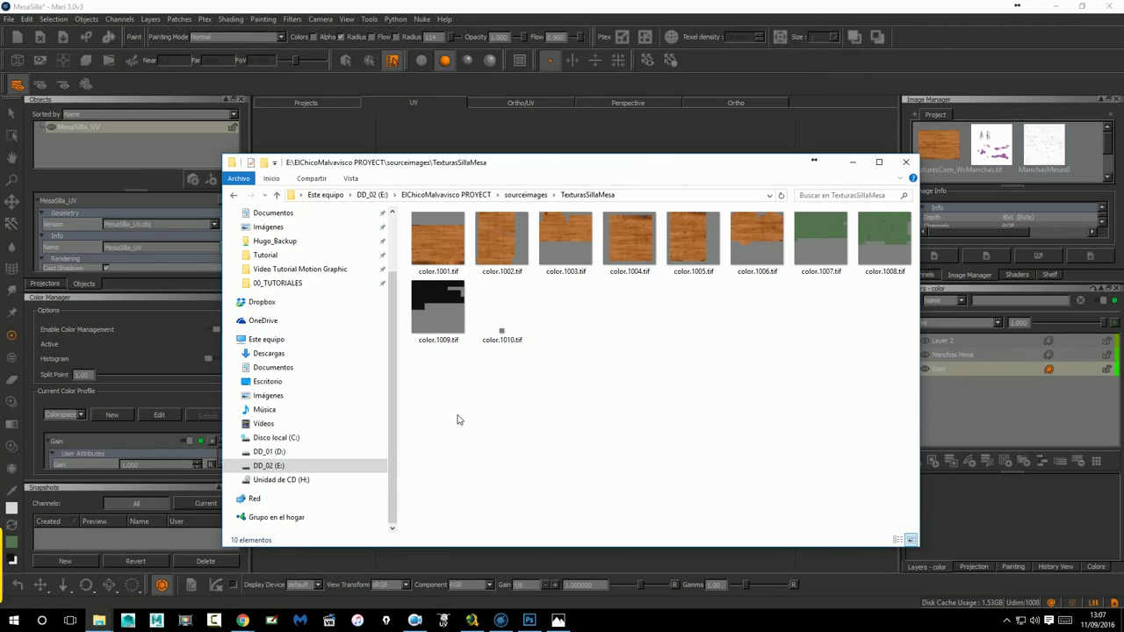
{"action": "left_click_drag", "start_coordinate": [430, 402], "coordinate": [893, 230]}
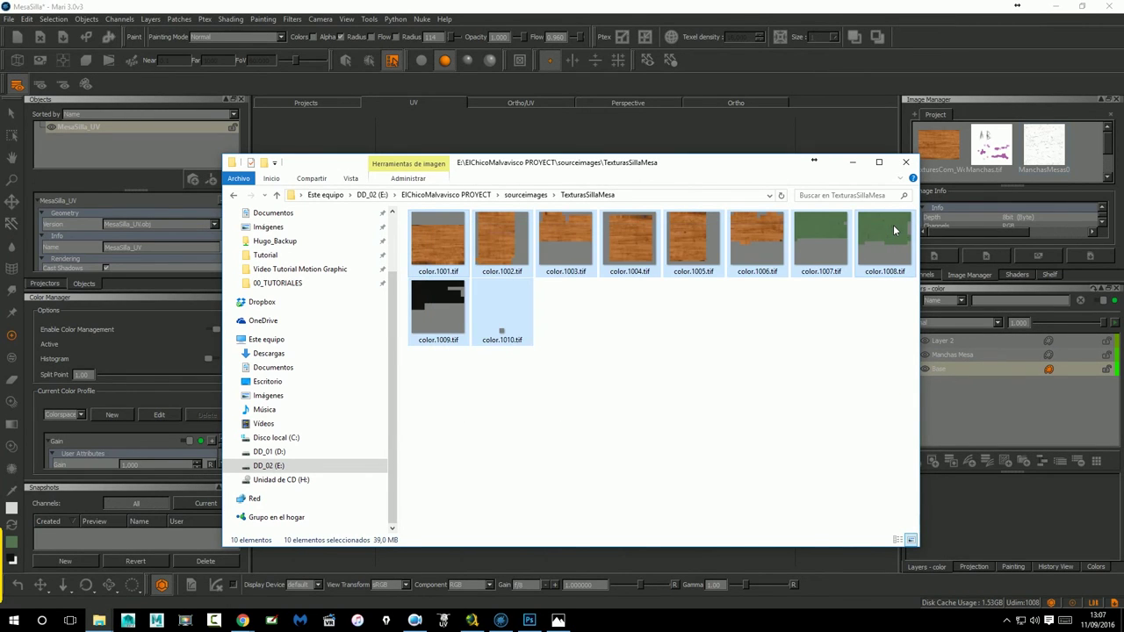
{"action": "key", "text": "Delete"}
{"action": "left_click", "coordinate": [905, 161]}
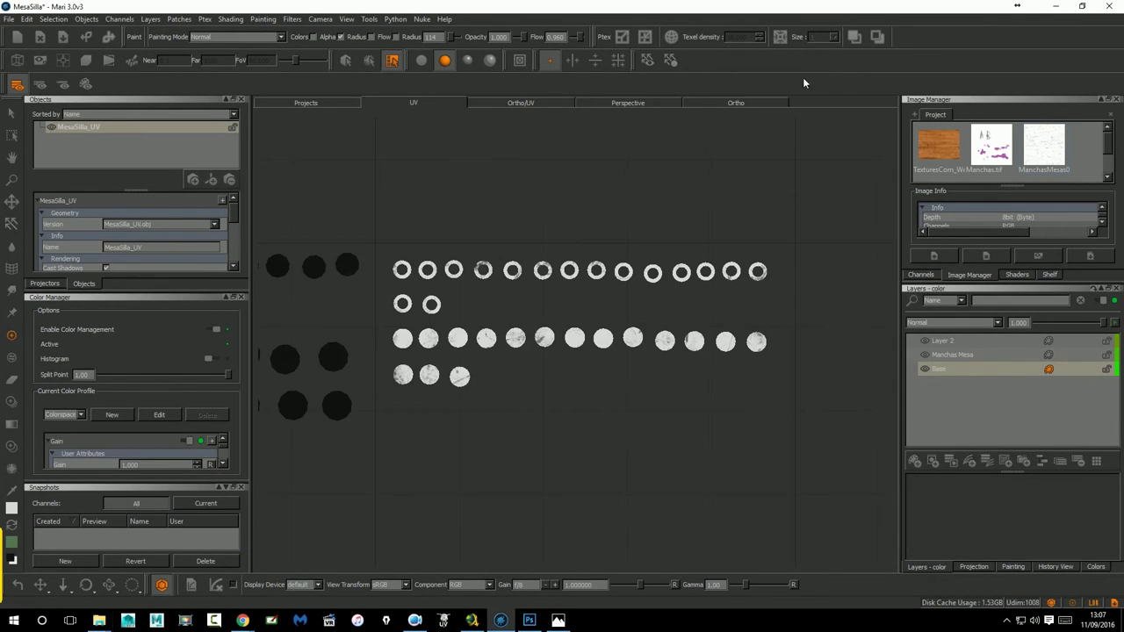
Export all layers flattened, writing every patch as TIF tiles.
{"action": "left_click", "coordinate": [947, 341]}
{"action": "left_click", "coordinate": [943, 366], "text": "shift"}
{"action": "right_click", "coordinate": [944, 366]}
{"action": "mouse_move", "coordinate": [985, 329]}
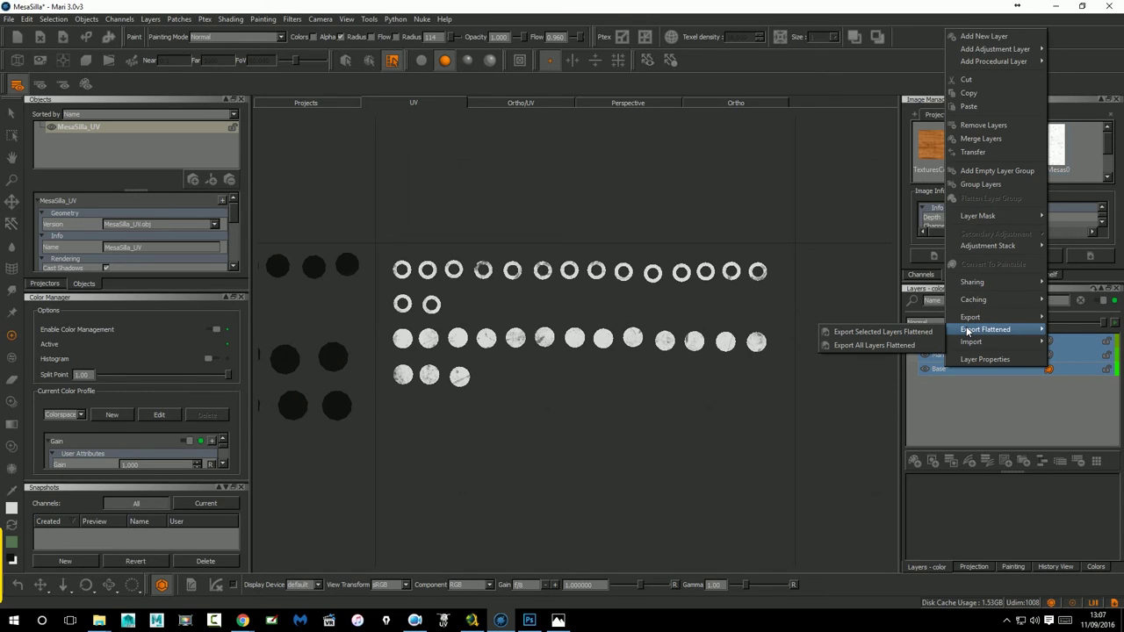
{"action": "left_click", "coordinate": [872, 348]}
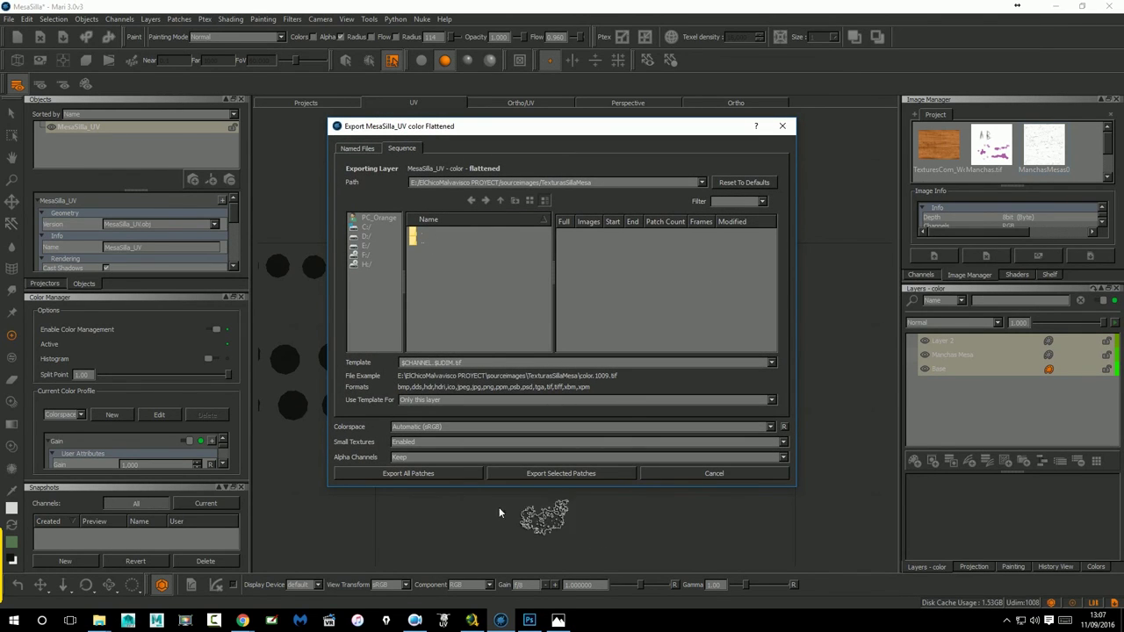
{"action": "left_click", "coordinate": [420, 474]}
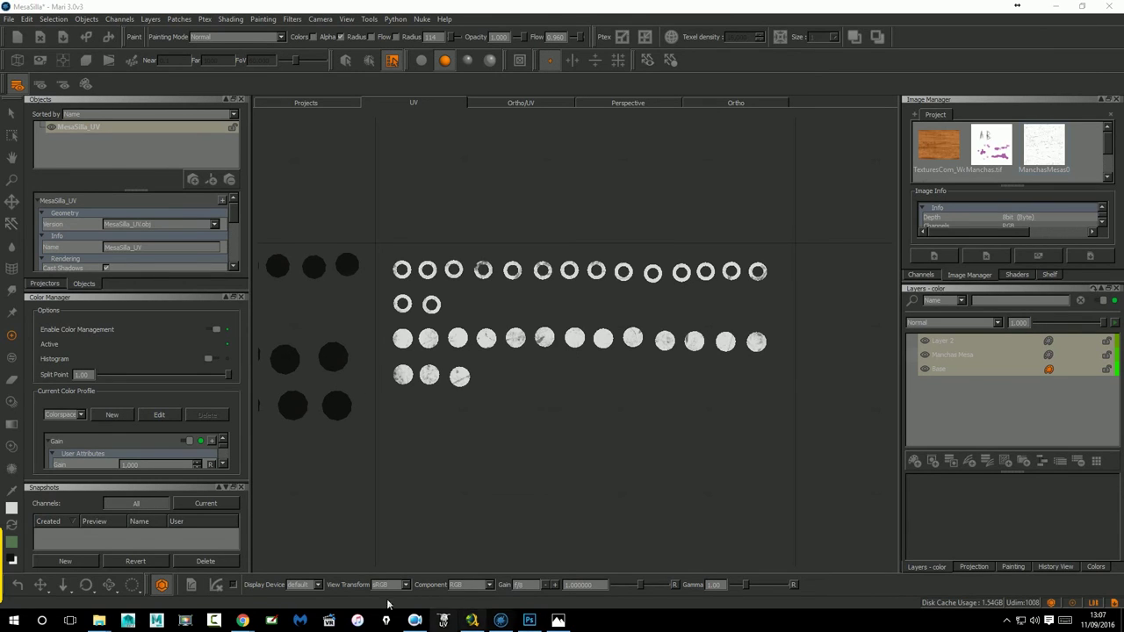
{"action": "mouse_move", "coordinate": [99, 620]}
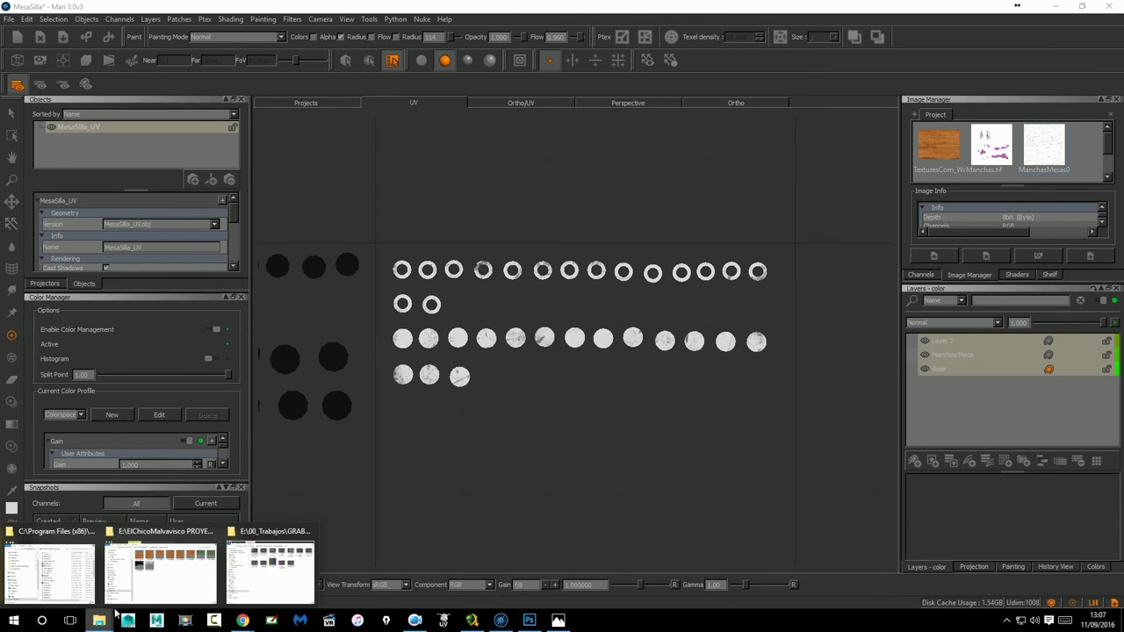
Review the new color.1001–1010.tif tiles in the TexturasSillaMesa folder.
{"action": "left_click", "coordinate": [263, 570]}
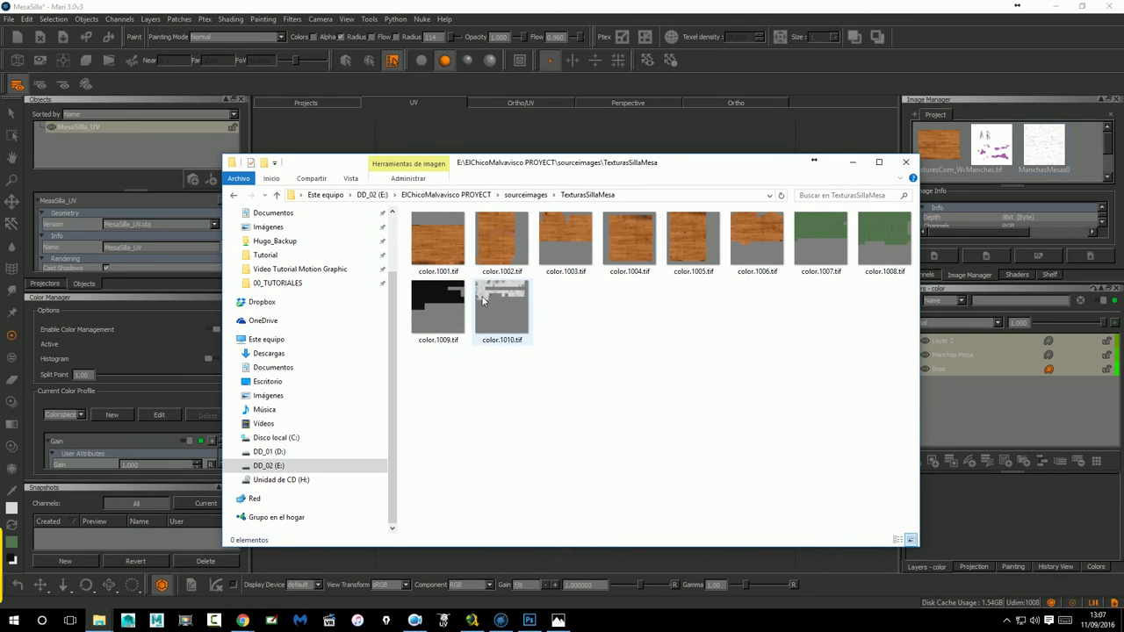
{"action": "left_click", "coordinate": [783, 363]}
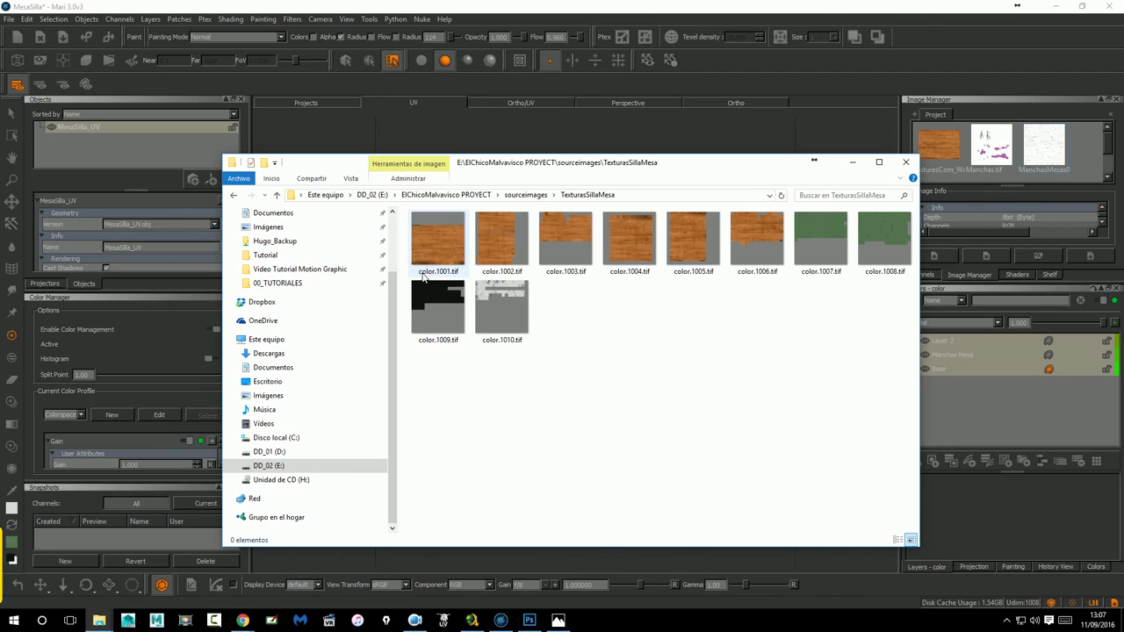
{"action": "left_click_drag", "start_coordinate": [669, 168], "coordinate": [598, 164]}
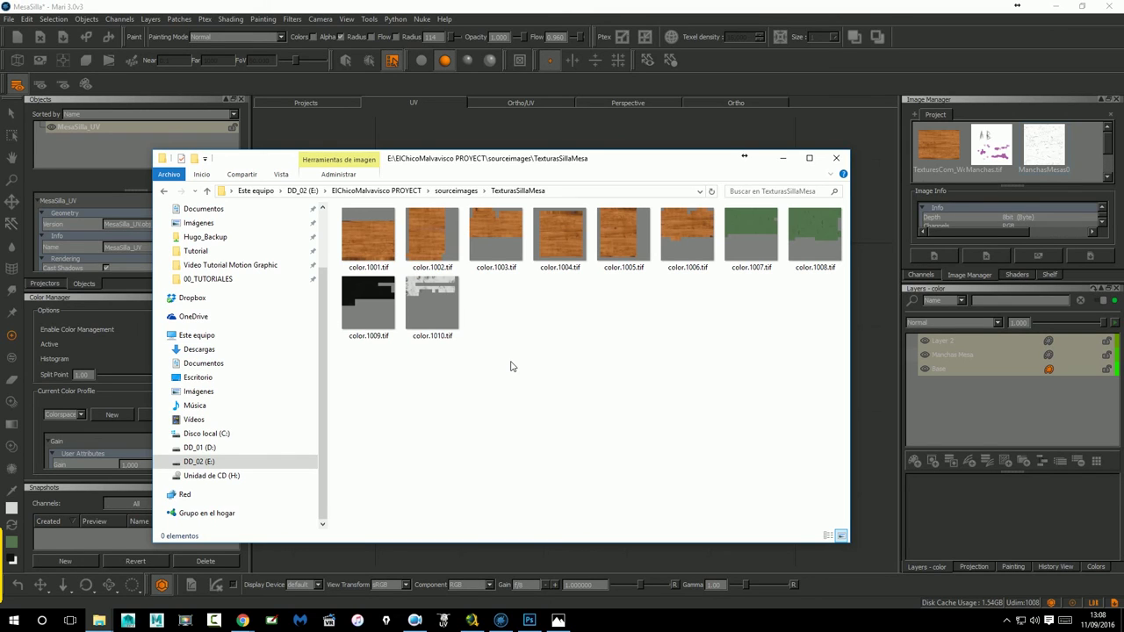
Save the Mari project with File > Save.
{"action": "left_click", "coordinate": [520, 14]}
{"action": "left_click", "coordinate": [10, 19]}
{"action": "left_click", "coordinate": [24, 114]}
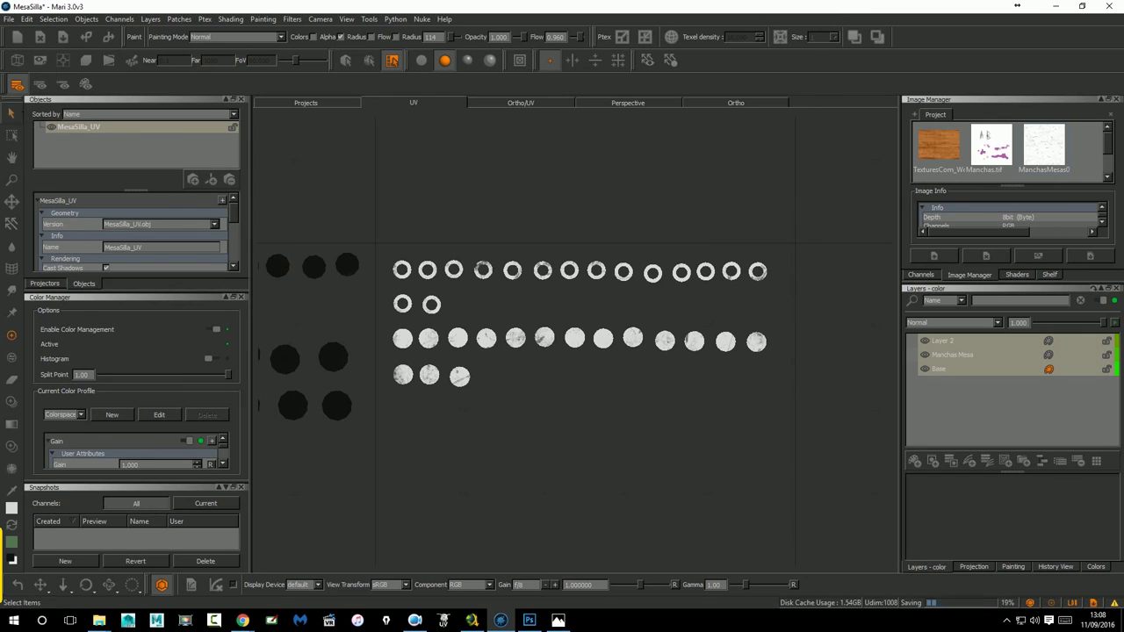
Quit Mari and show the TexturasSillaMesa tile folder maximized.
{"action": "left_click", "coordinate": [1105, 11]}
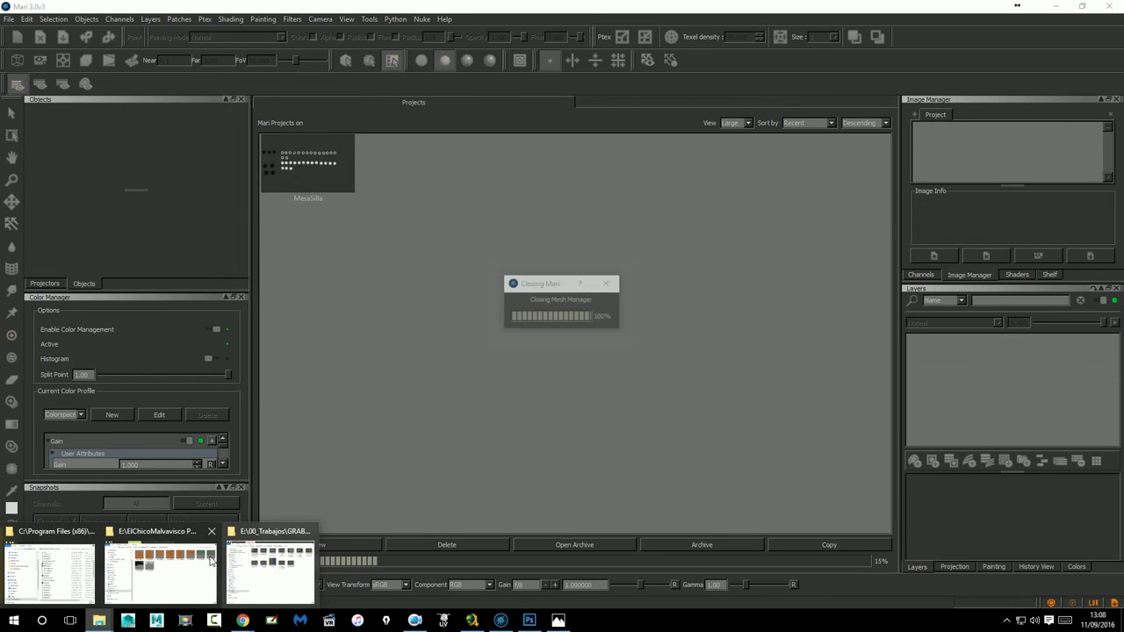
{"action": "mouse_move", "coordinate": [100, 620]}
{"action": "left_click", "coordinate": [267, 562]}
{"action": "left_click", "coordinate": [809, 158]}
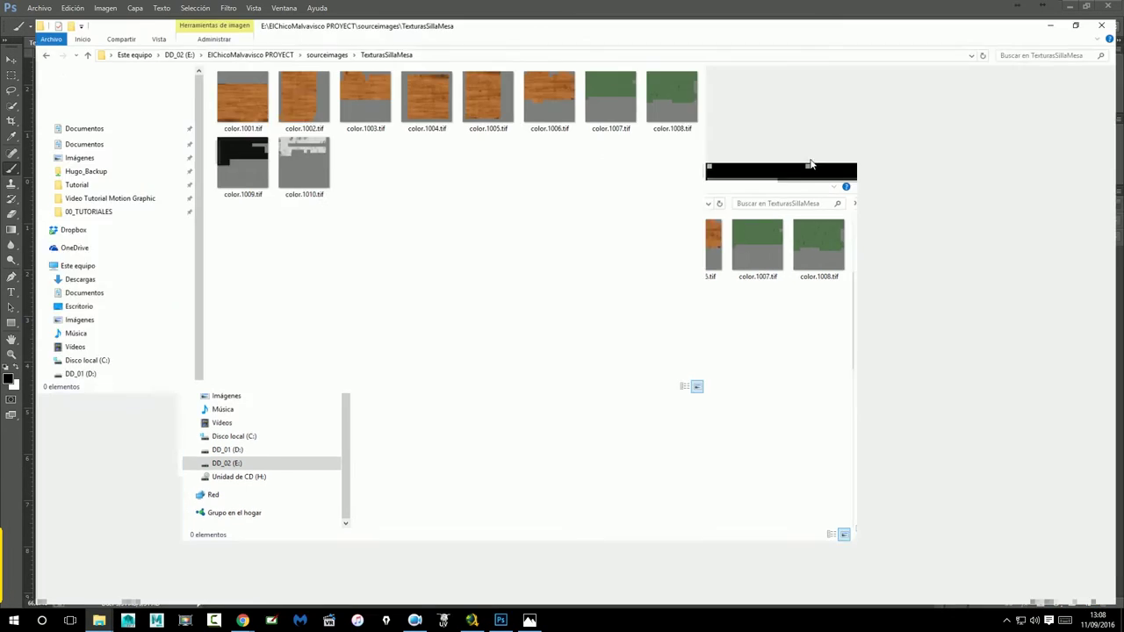